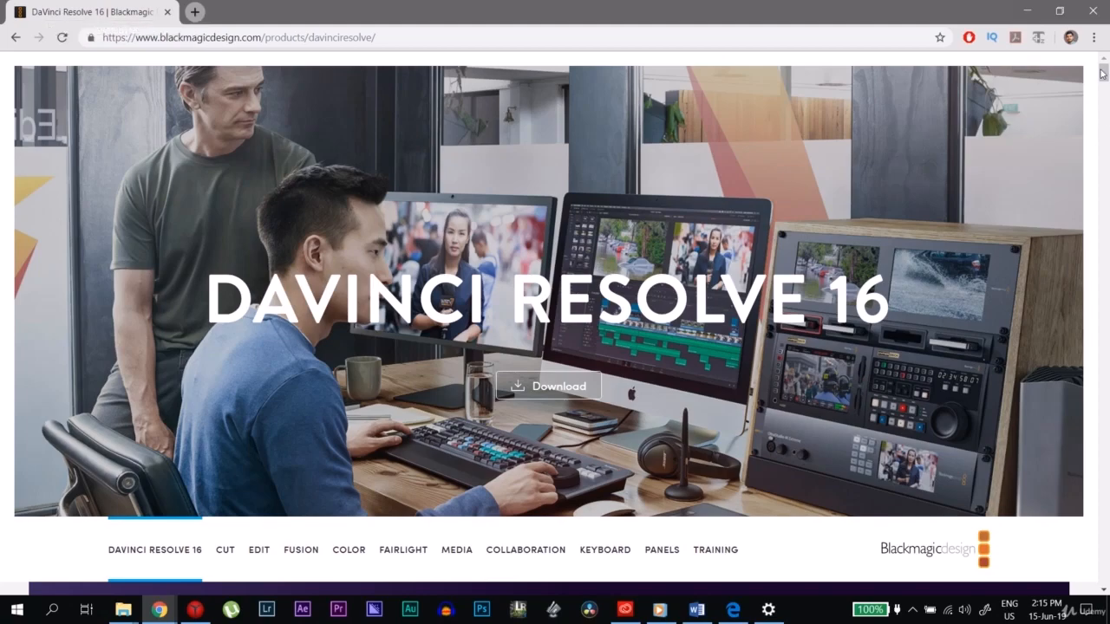
- Examine the free and Studio download options on the DaVinci Resolve 16 product page
drag(1098, 75, 1076, 568)
scroll(1076, 568, down, 3)
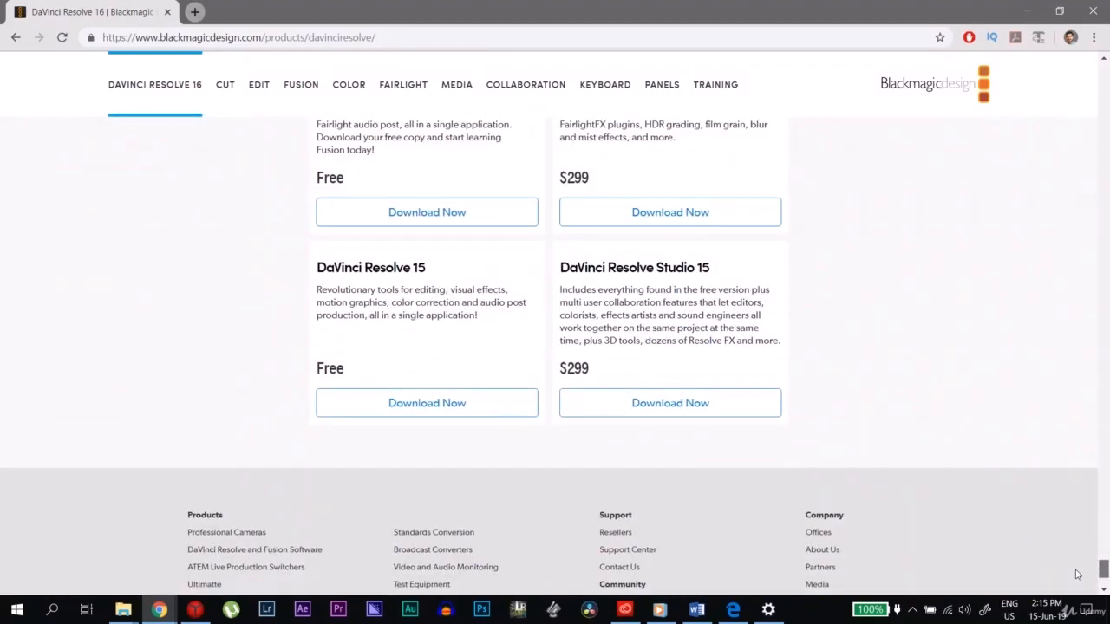
scroll(1077, 568, up, 2)
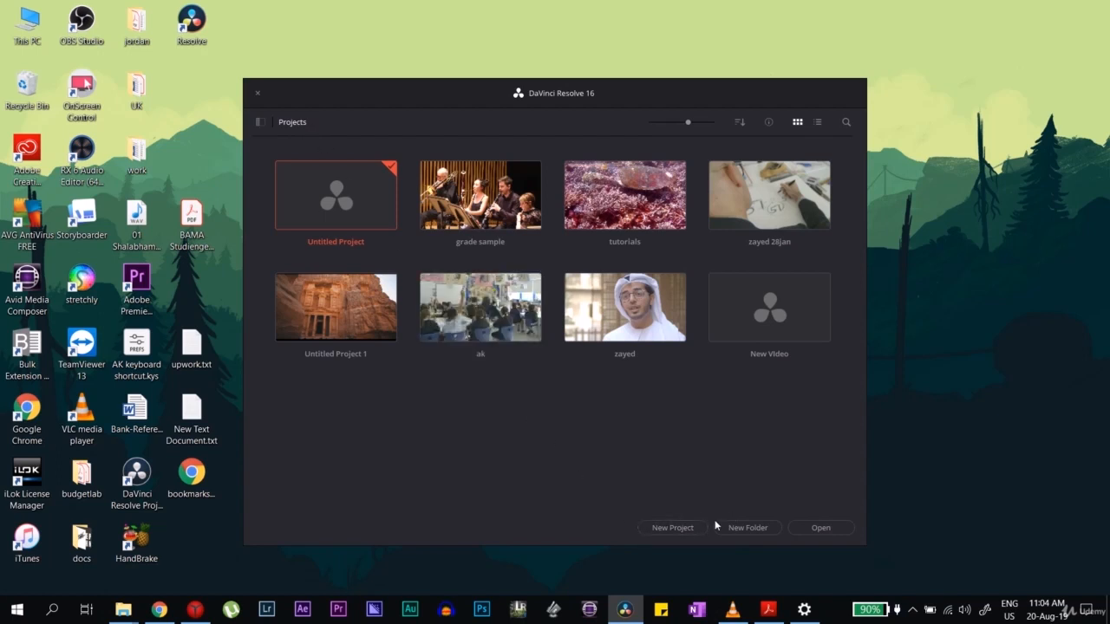
- Open the existing tutorials project in DaVinci Resolve and go to its Media page
click(673, 527)
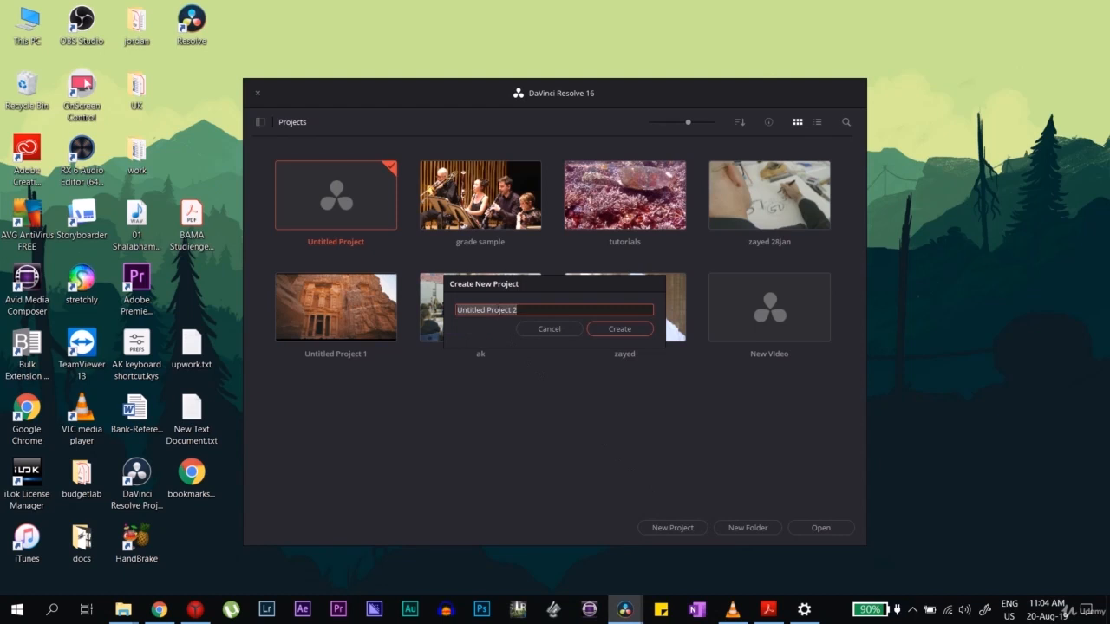
click(563, 330)
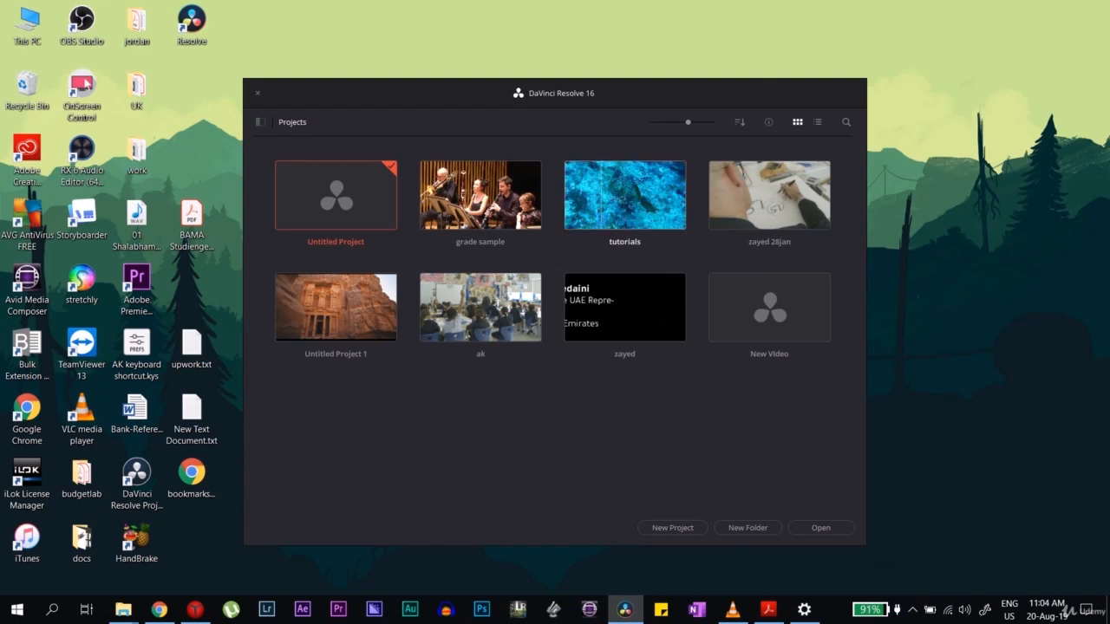
double_click(602, 223)
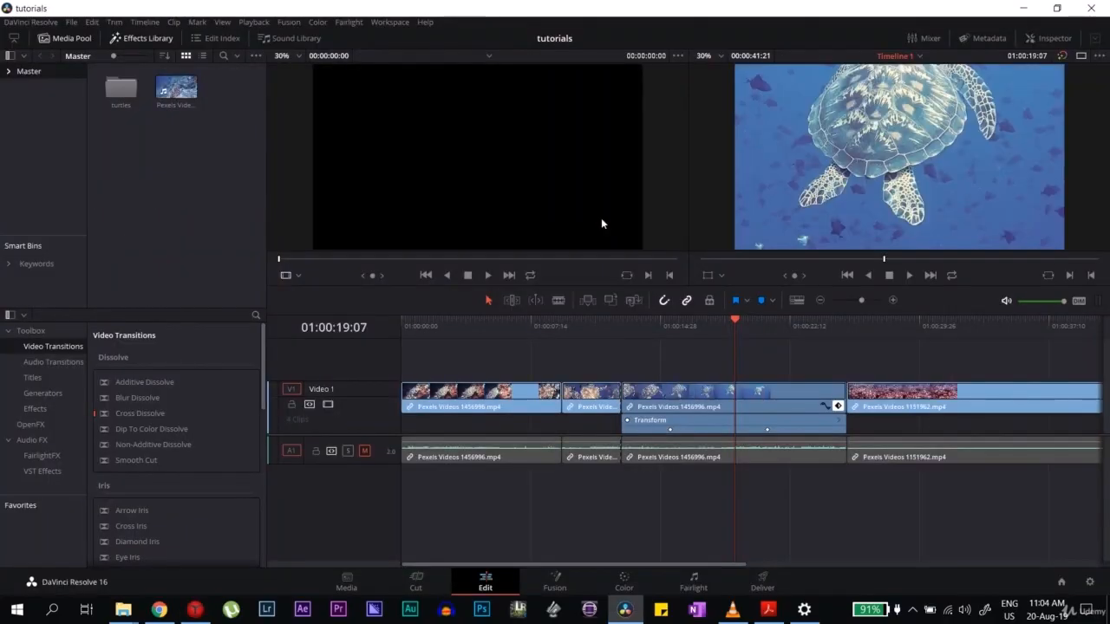
click(349, 581)
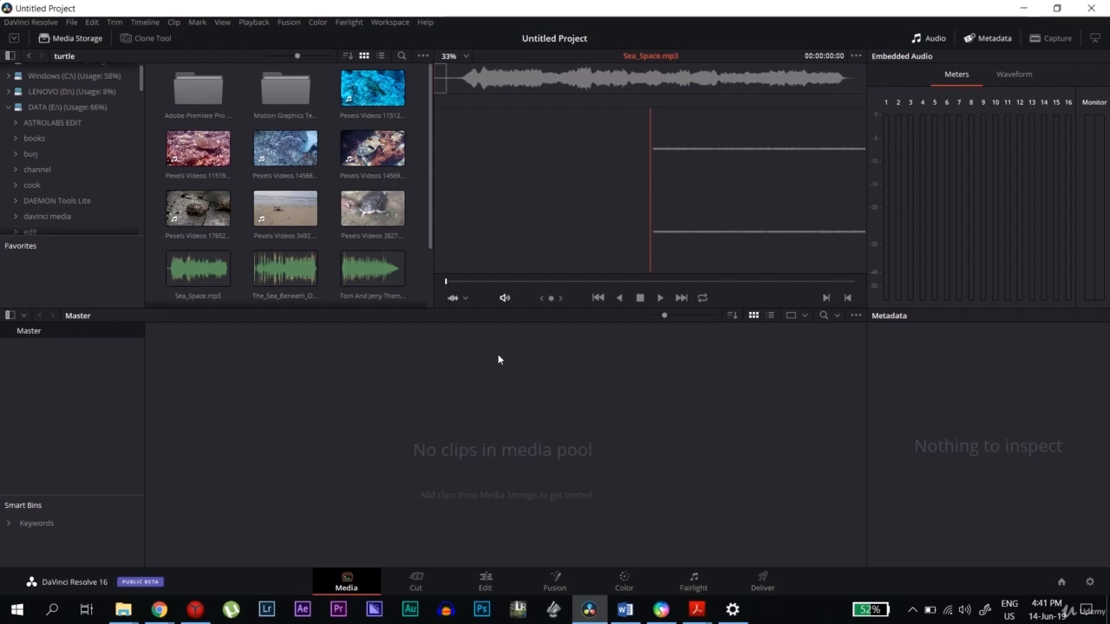
- Preview the underwater Pexels video clips in the turtle folder of the media storage
click(371, 95)
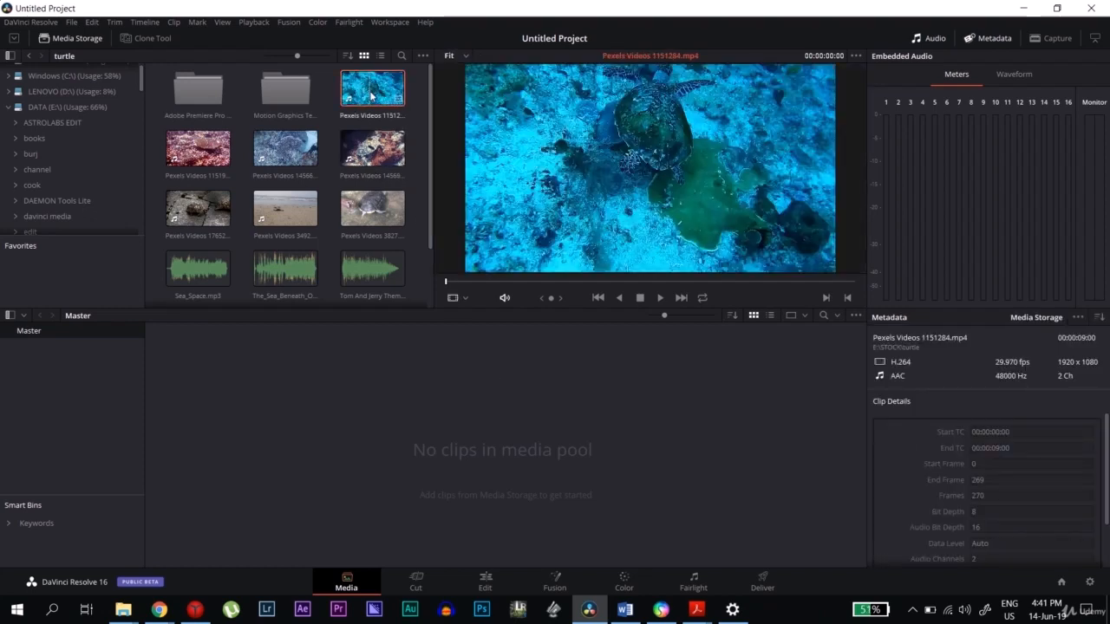
click(197, 148)
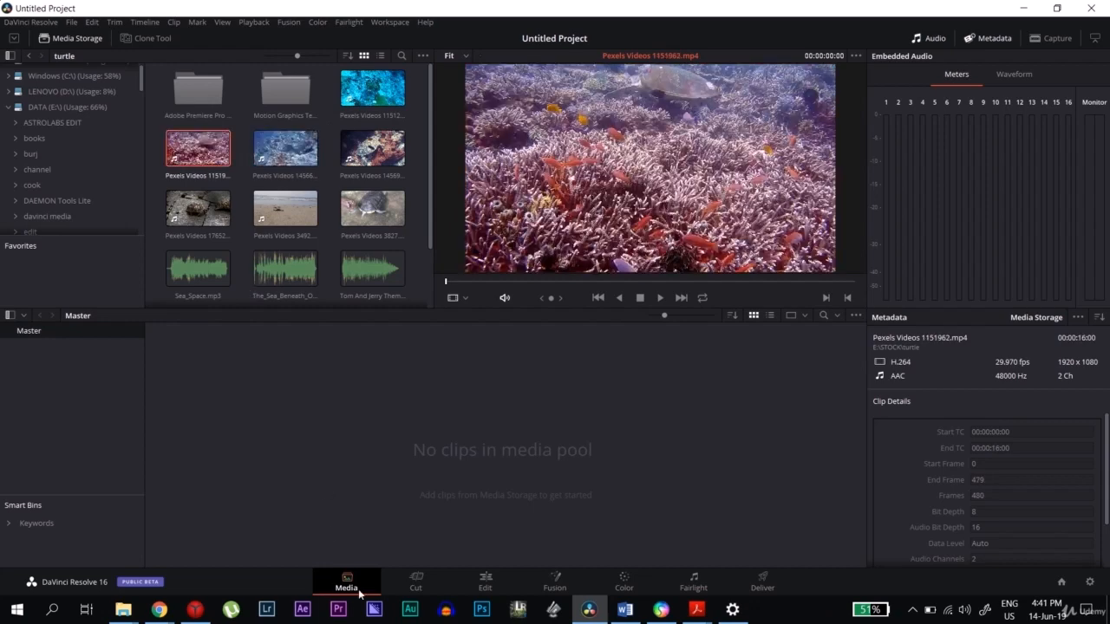
click(371, 147)
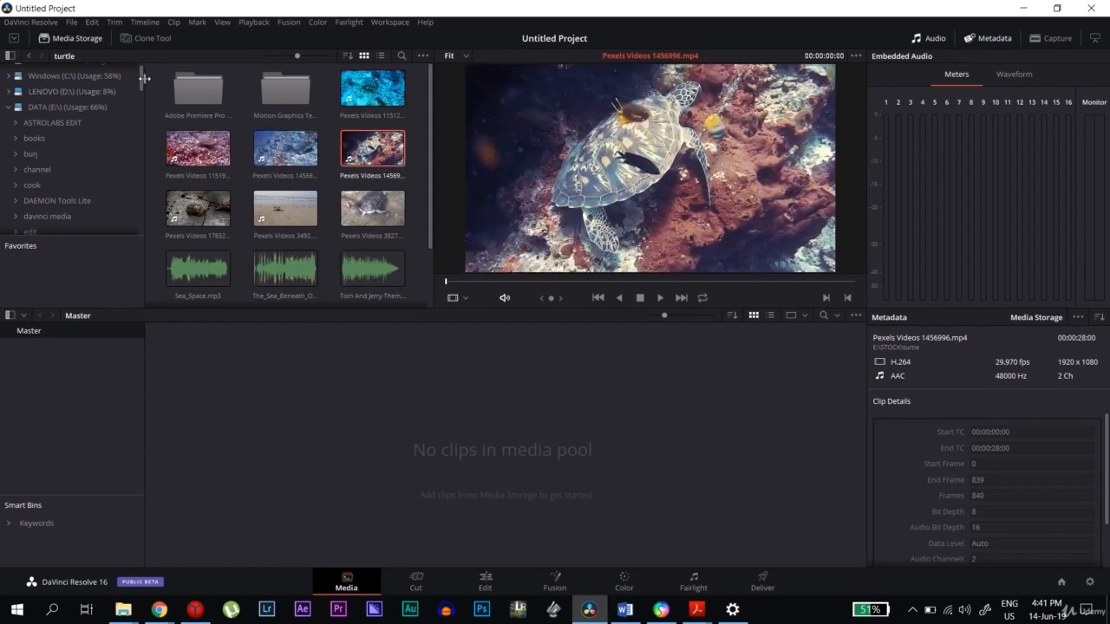
drag(143, 79, 147, 102)
scroll(147, 101, up, 3)
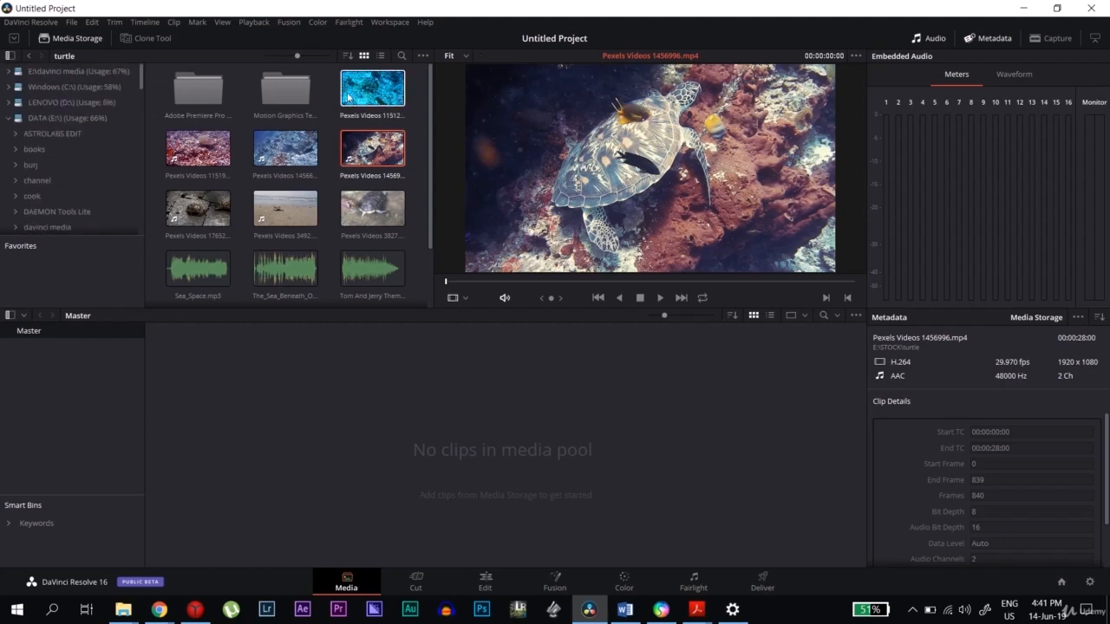
click(347, 97)
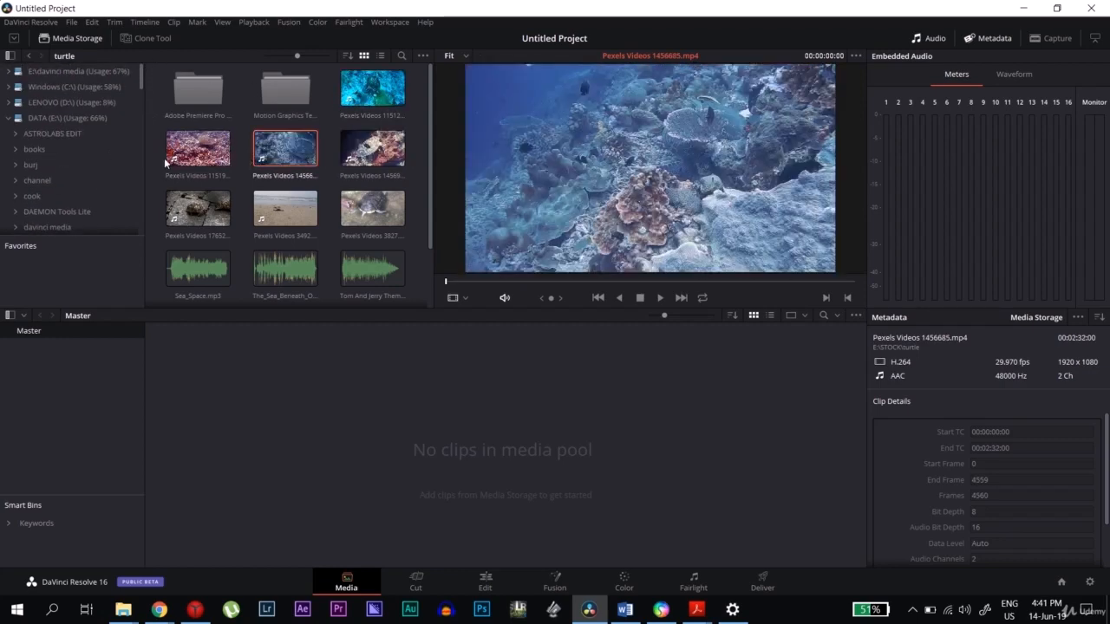
- Add the four underwater Pexels clips to the media pool and change the project's frame rate to match them
click(199, 147)
ctrl+click(304, 147)
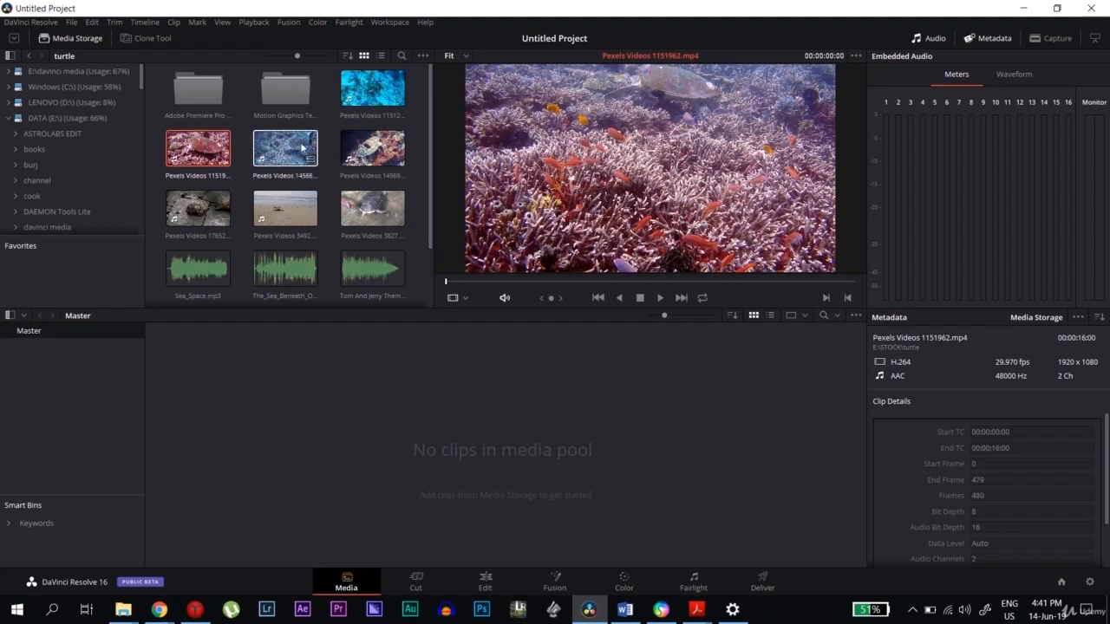
ctrl+click(368, 98)
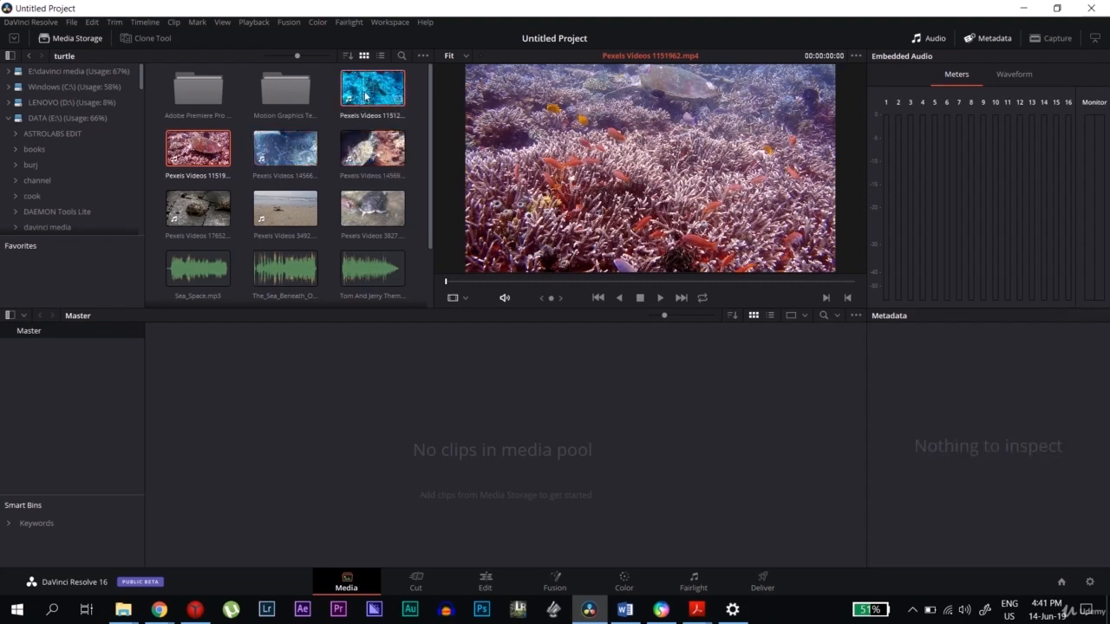
ctrl+click(372, 149)
ctrl+click(301, 149)
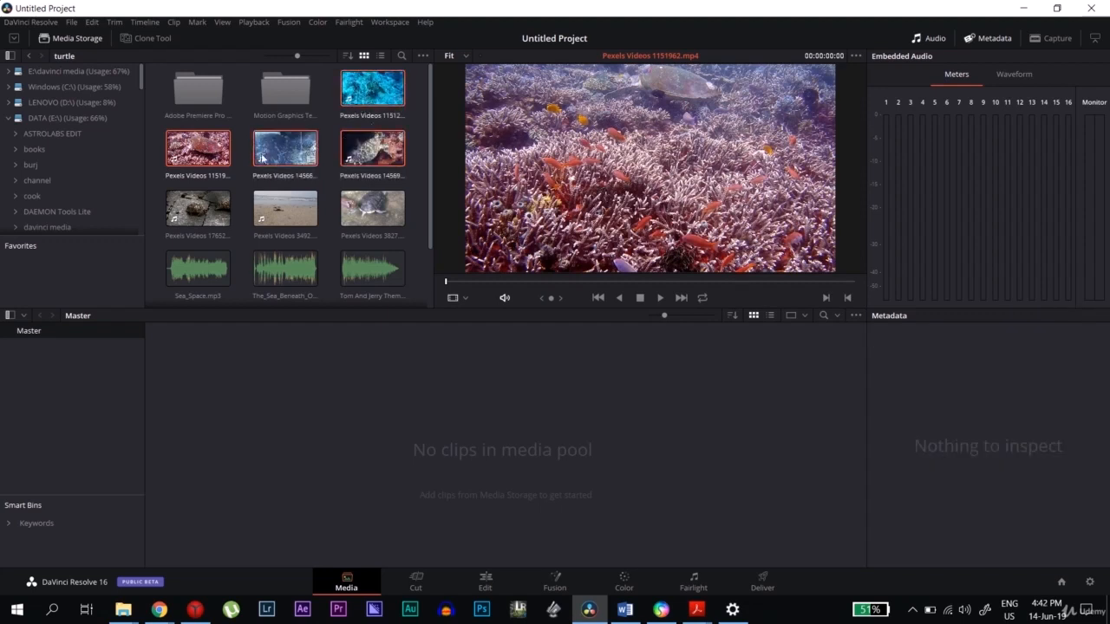
drag(299, 148, 356, 434)
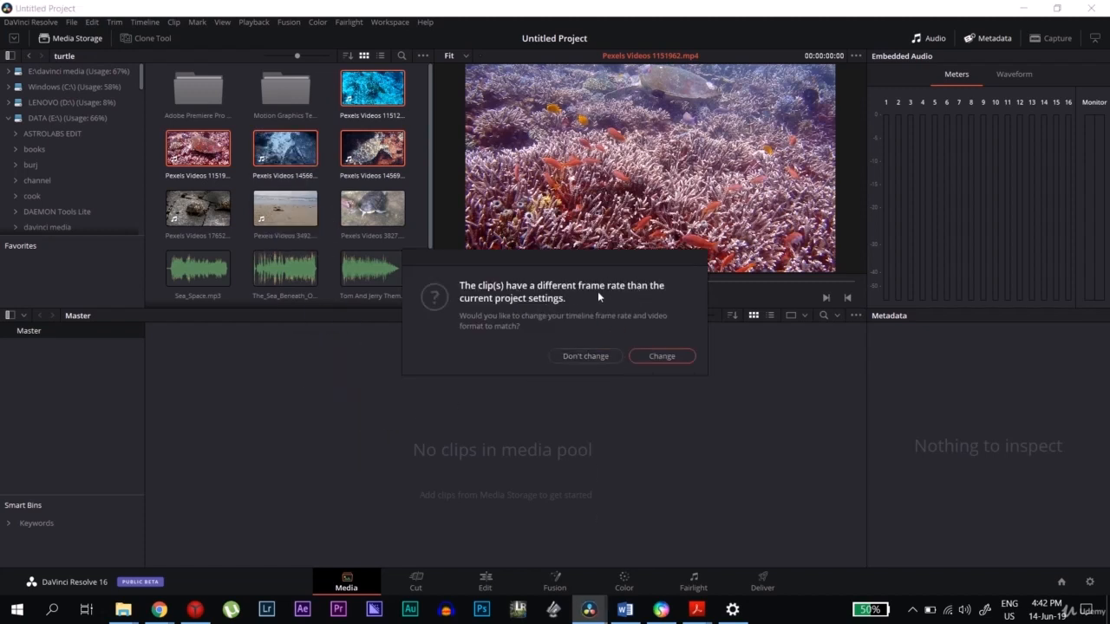
click(643, 354)
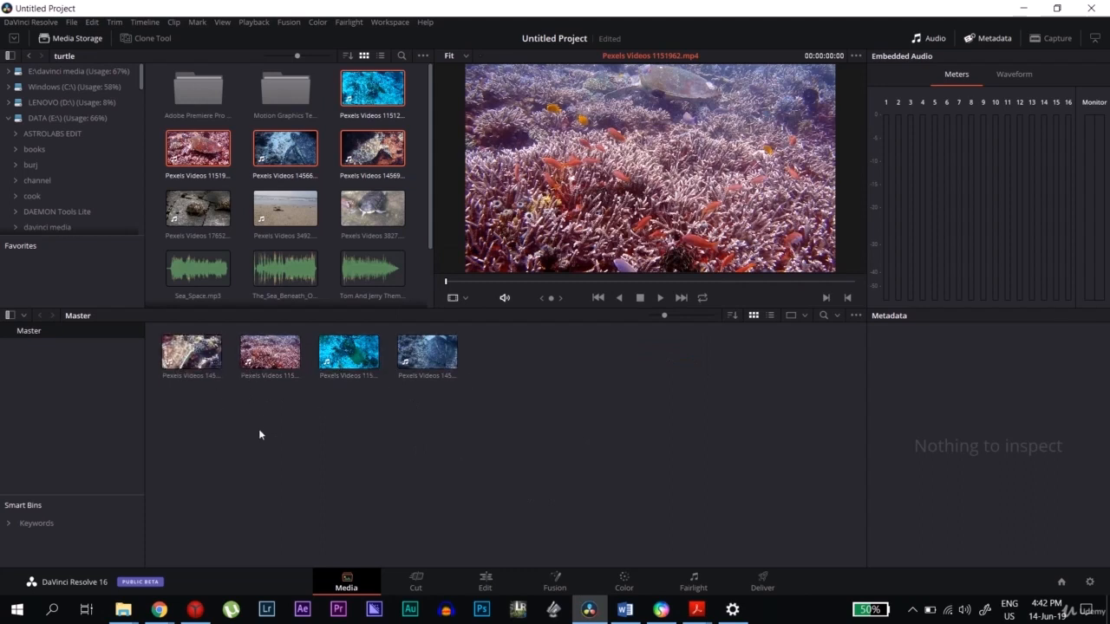
- Add a bin named turtles to the Master bin of the media pool
right_click(303, 425)
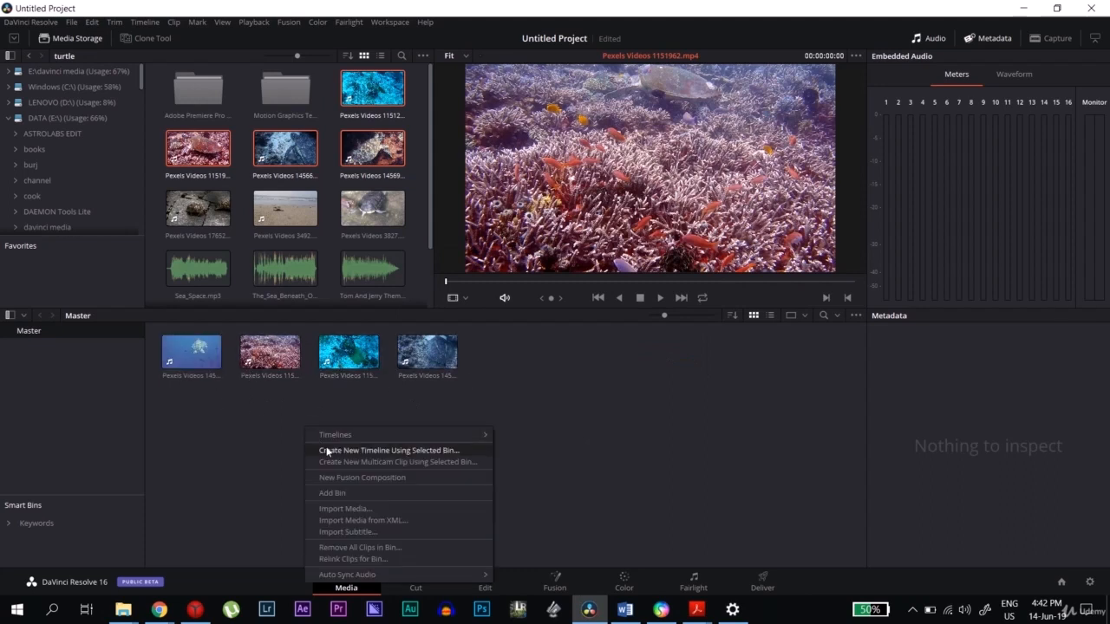
click(345, 492)
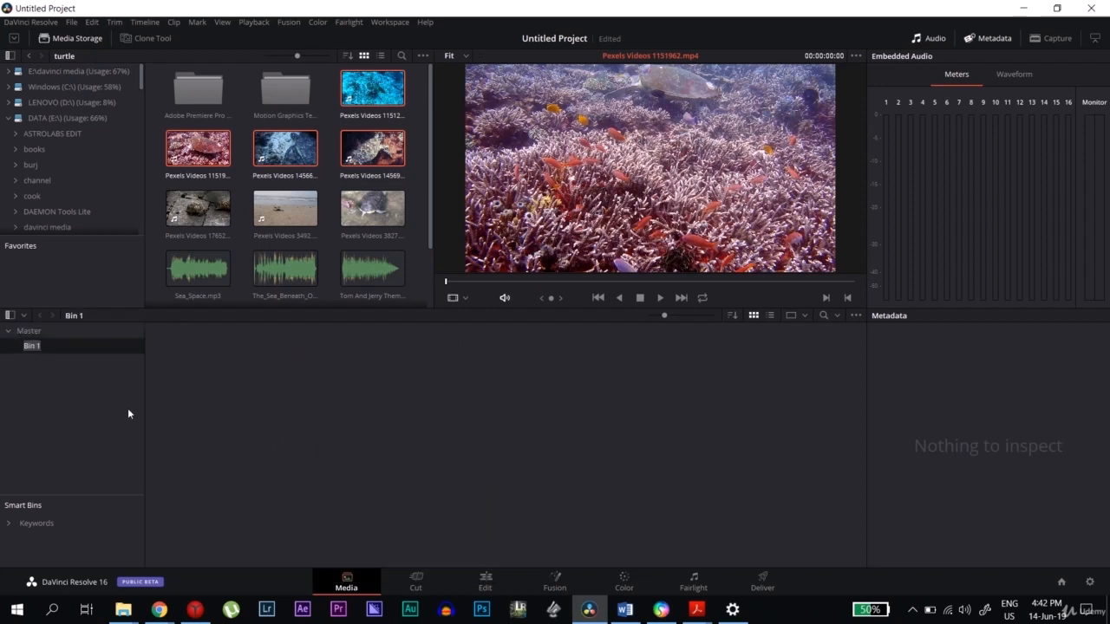
text(turtles)
key(Return)
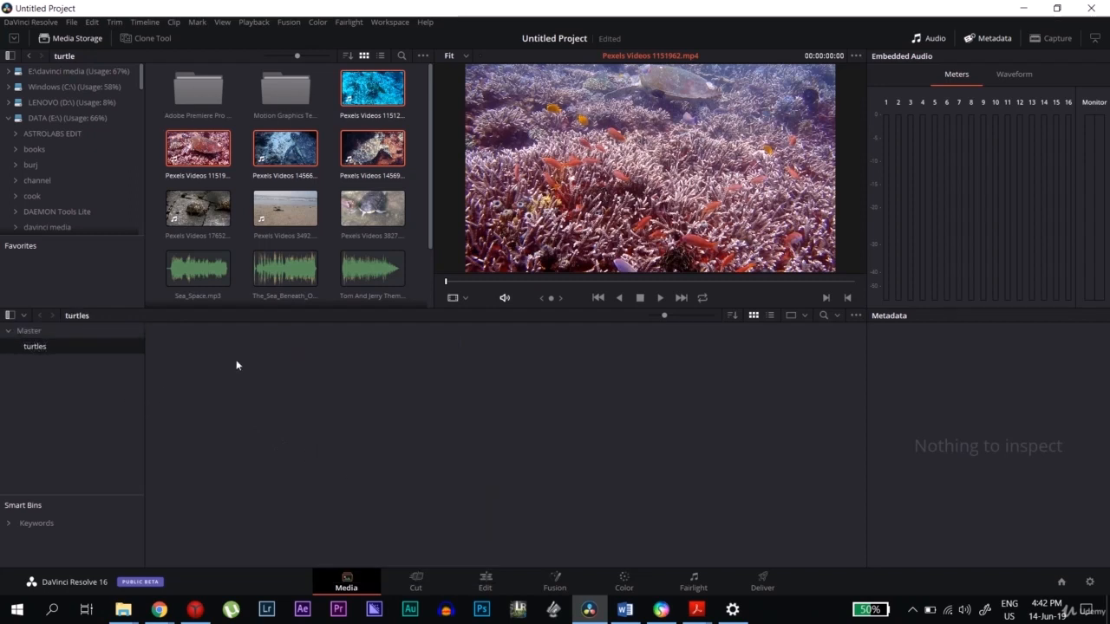
- Move all Master clips except Pexels Videos 1456685 into the turtles bin and add Sea_Space.mp3 to the media pool
double_click(28, 332)
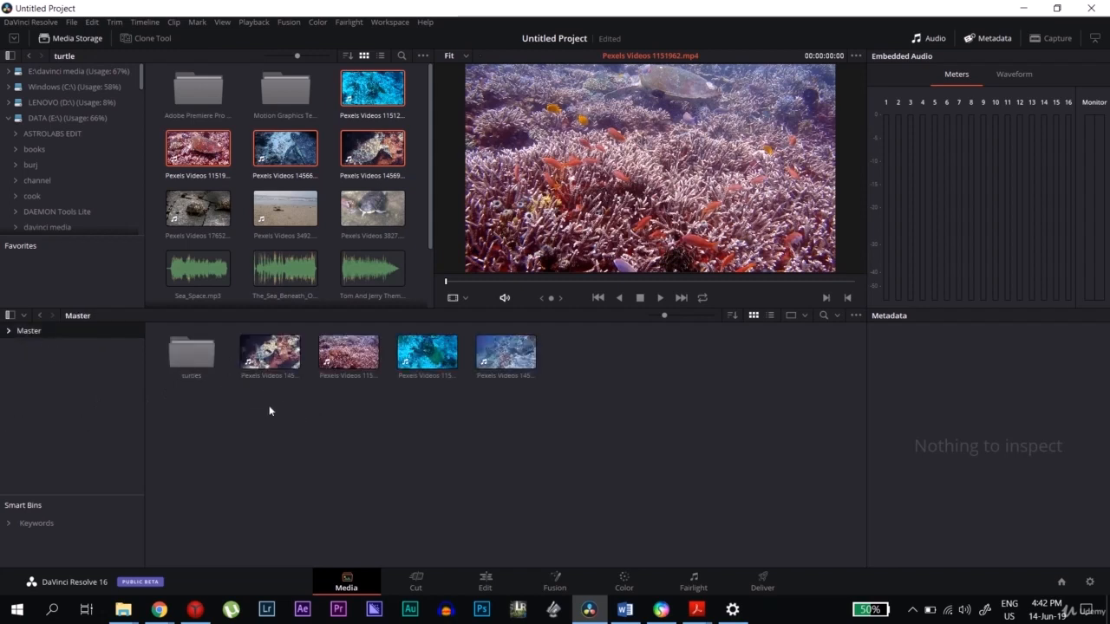
drag(269, 405, 201, 363)
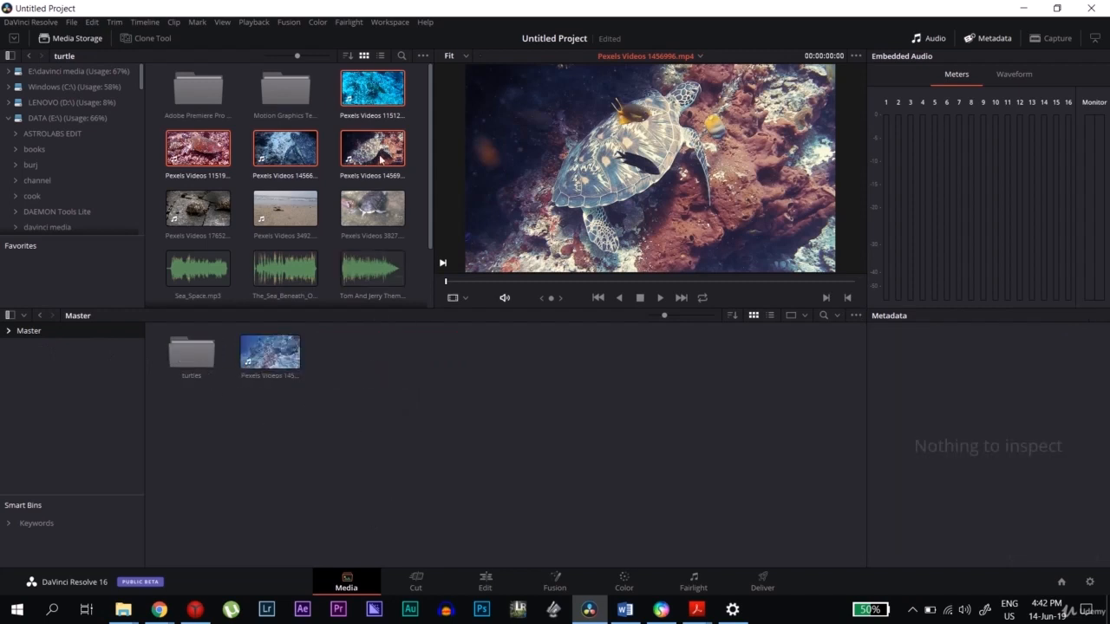
drag(434, 194, 440, 261)
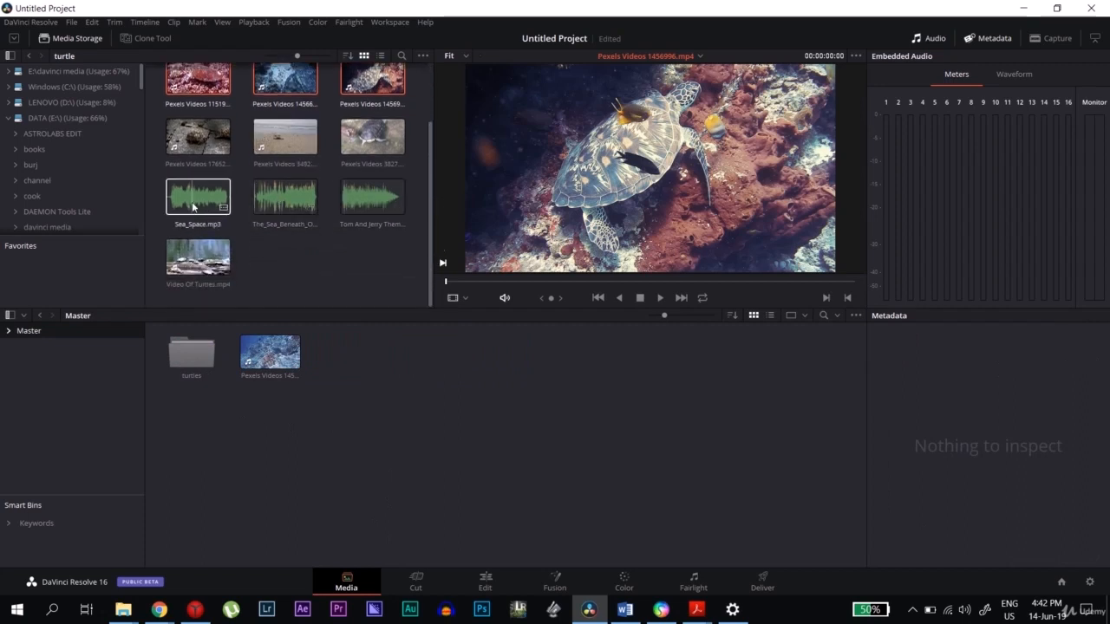
drag(192, 206, 382, 451)
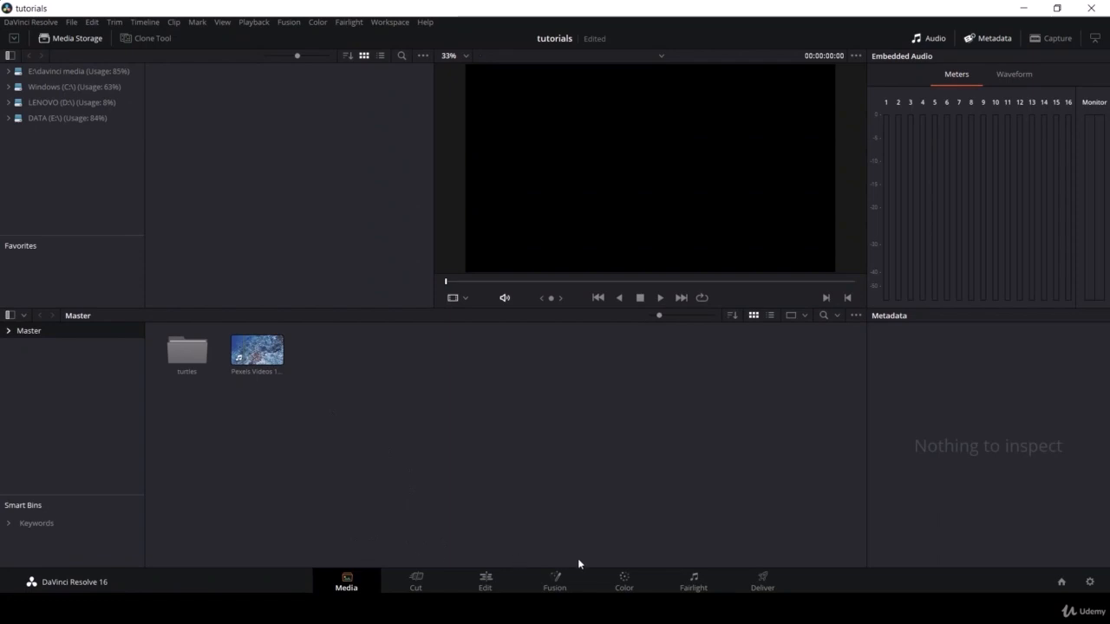
- Go to the Edit page and load Pexels Videos 1456685.mp4 into the source viewer
click(485, 580)
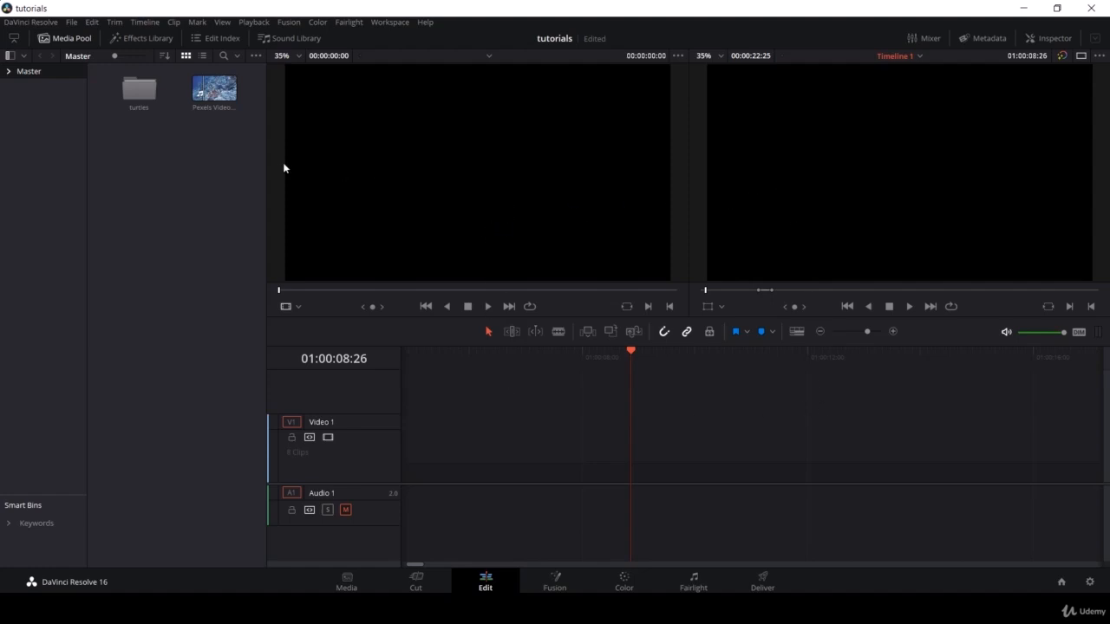
double_click(199, 102)
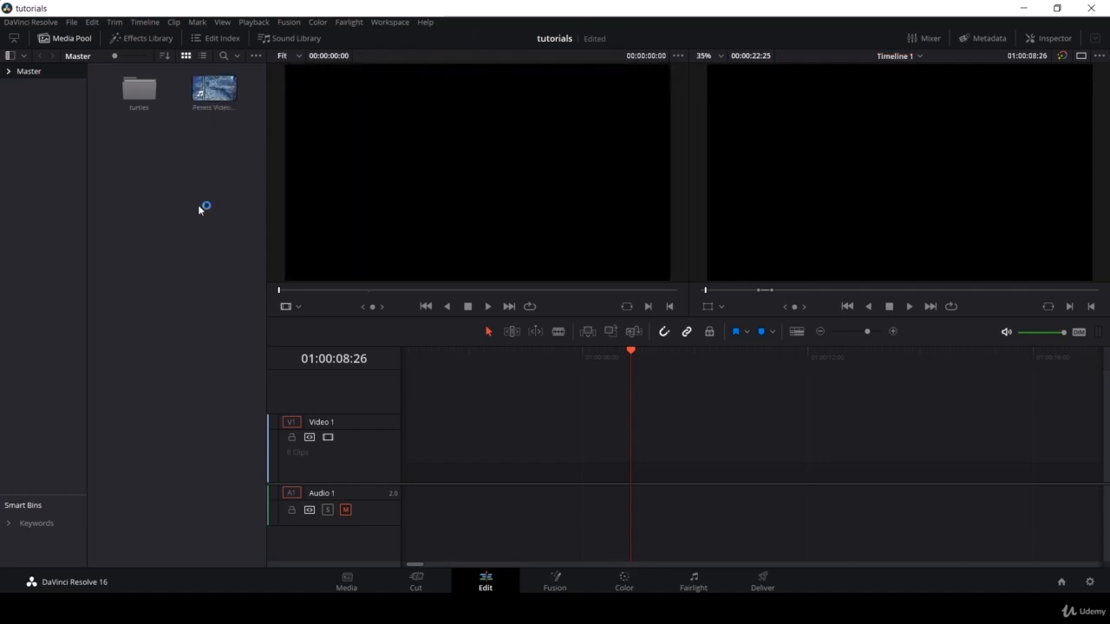
click(204, 97)
double_click(204, 96)
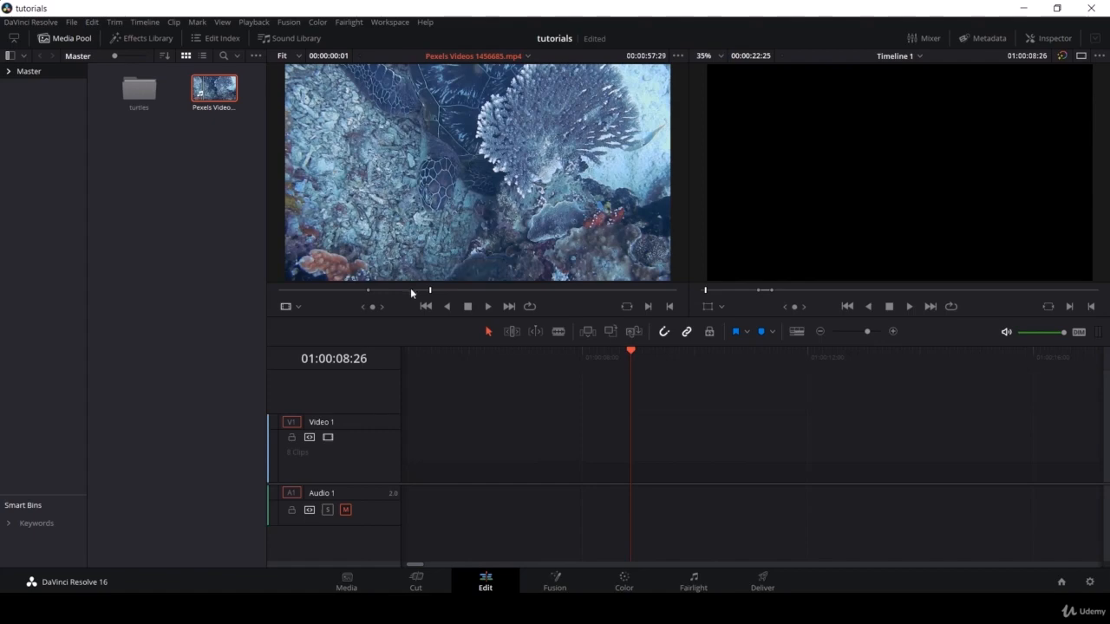
- Mark a source range of 00:00:40:19 ending at 00:01:27:24 and place it on the Video 1 track
drag(410, 289, 508, 293)
key(i)
key(o)
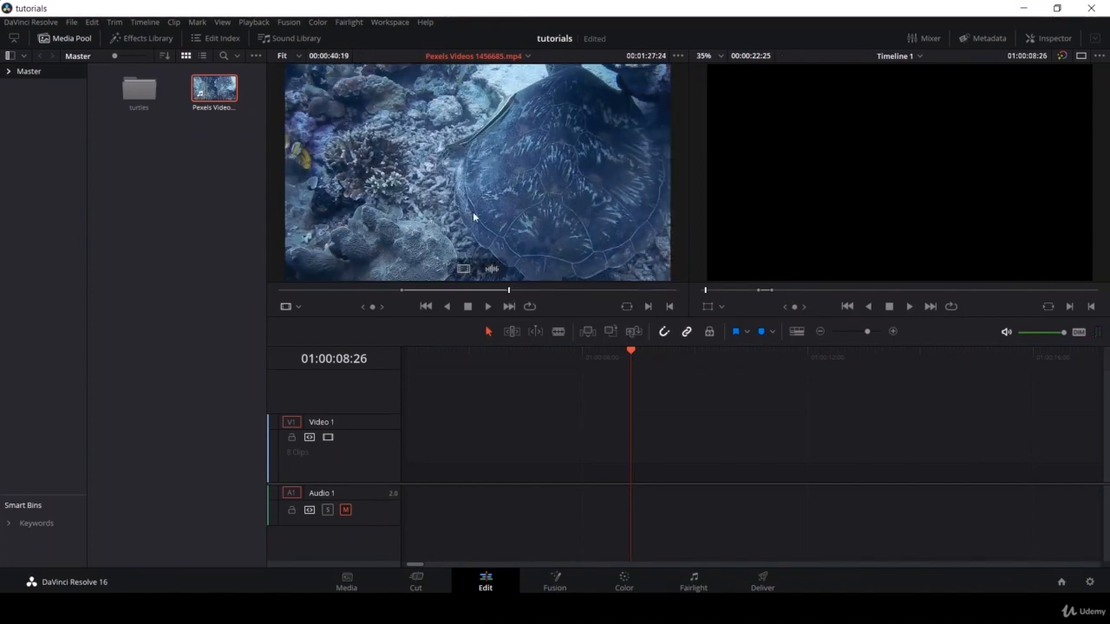
drag(456, 220, 406, 470)
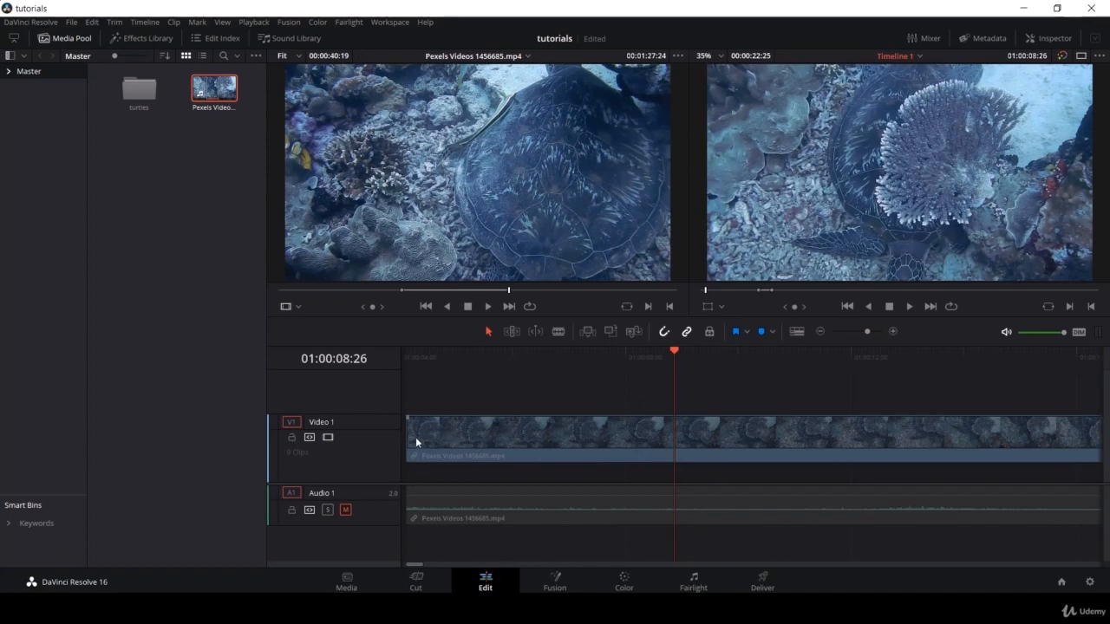
- Trim the start of the Video 1 clip and move the clip to the beginning of the timeline
drag(614, 361, 643, 365)
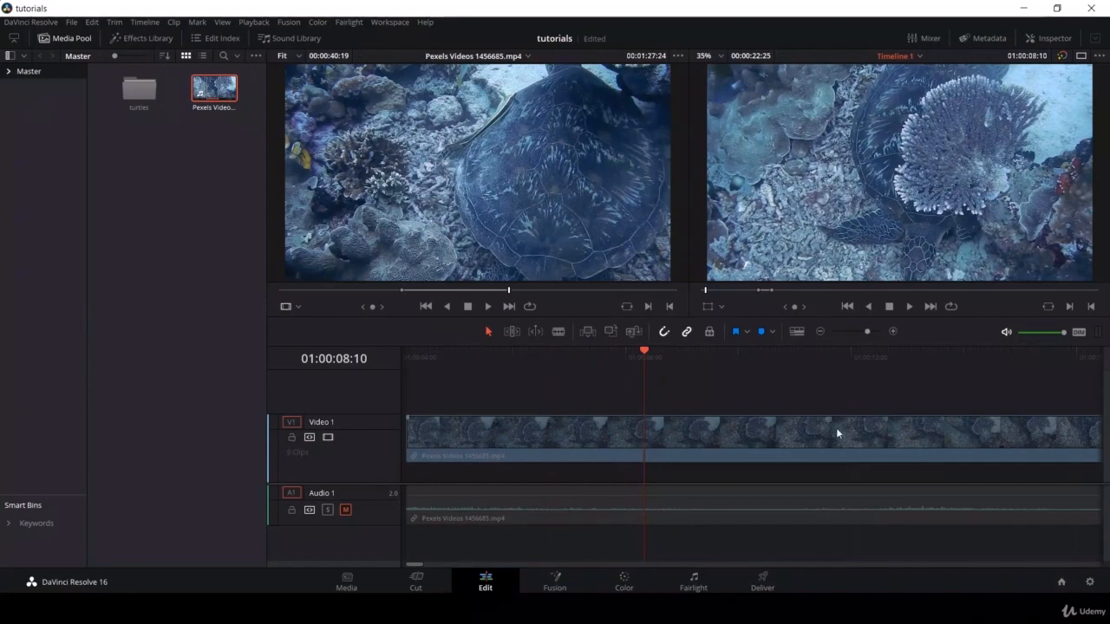
drag(407, 438, 508, 438)
drag(512, 436, 661, 438)
drag(790, 446, 382, 442)
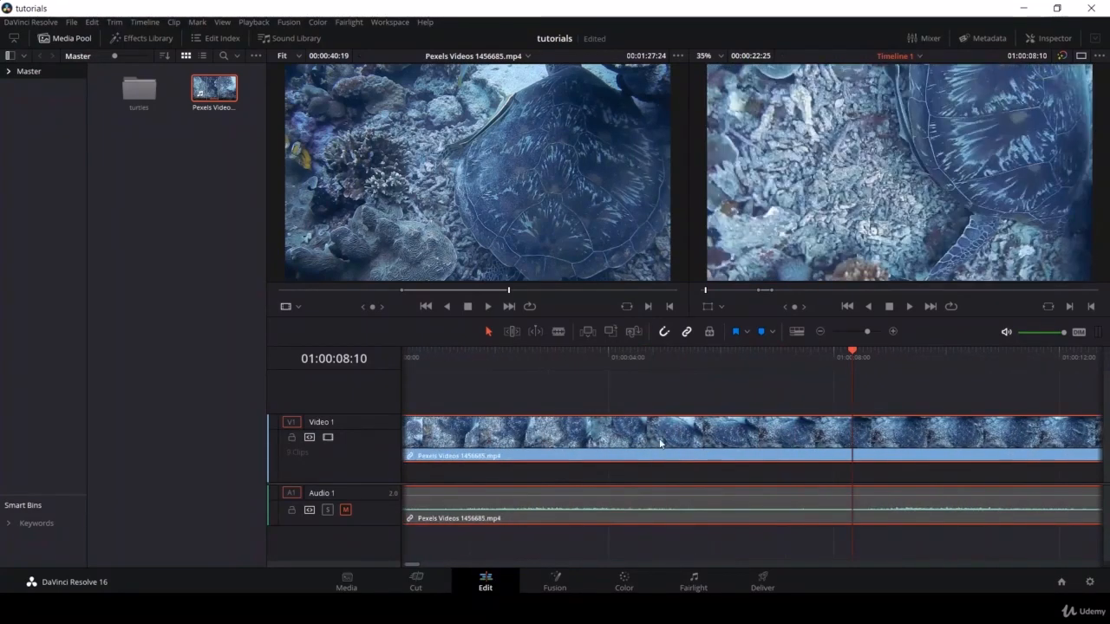
drag(659, 440, 481, 440)
drag(987, 443, 665, 459)
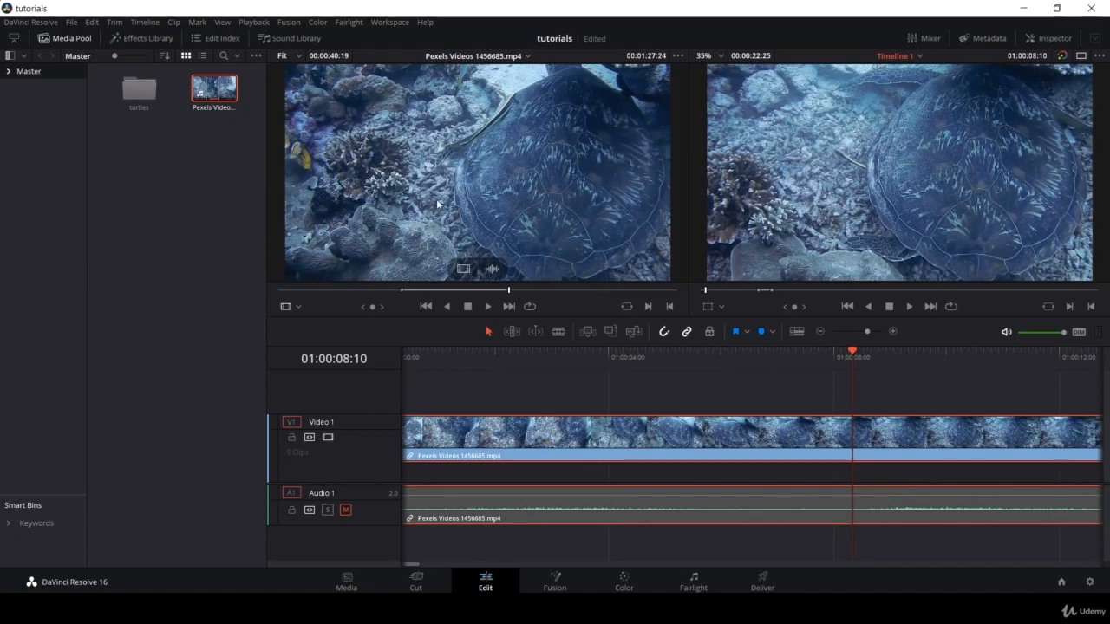
- Overwrite the timeline clip with the marked source range from about 4 seconds into the timeline
drag(438, 204, 601, 465)
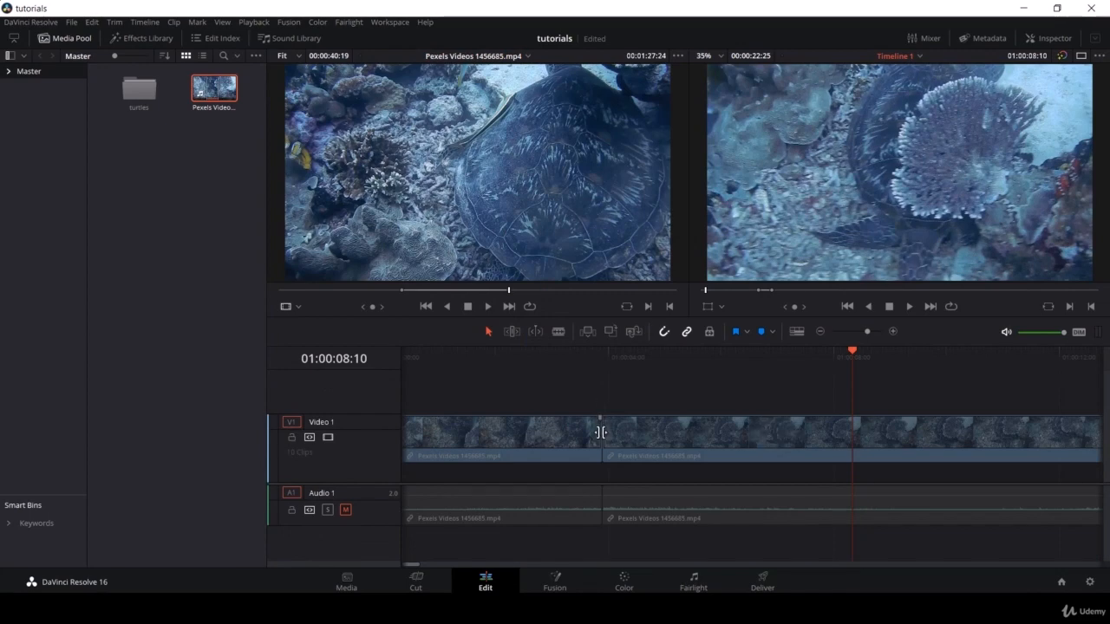
- Try shortening the end of the first timeline clip, undo that trim and switch to Trim Edit Mode
drag(599, 432, 557, 435)
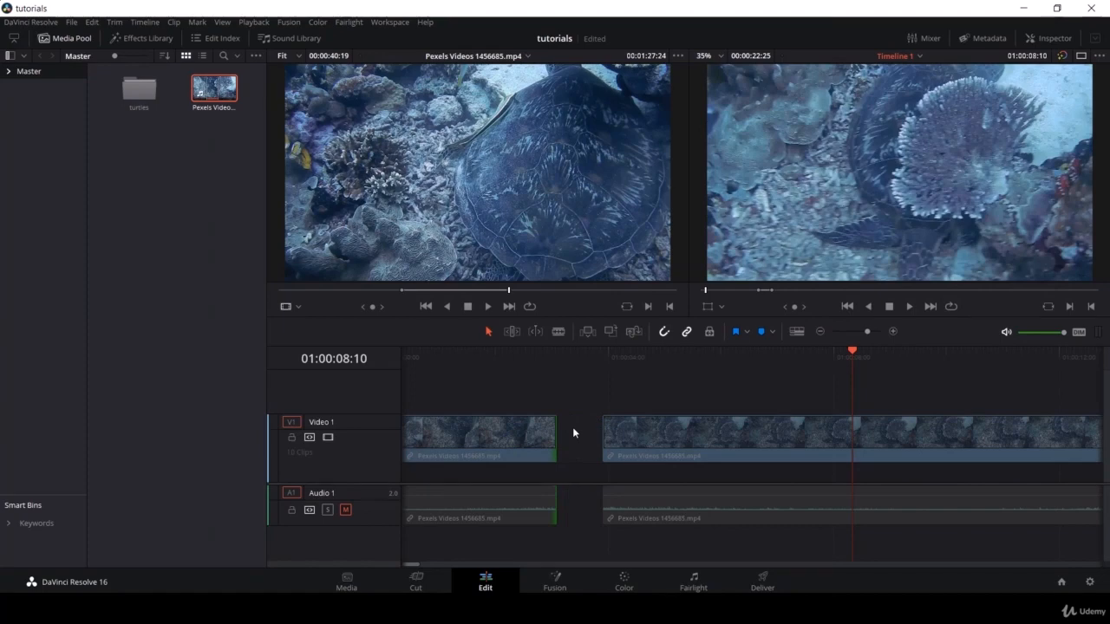
click(513, 331)
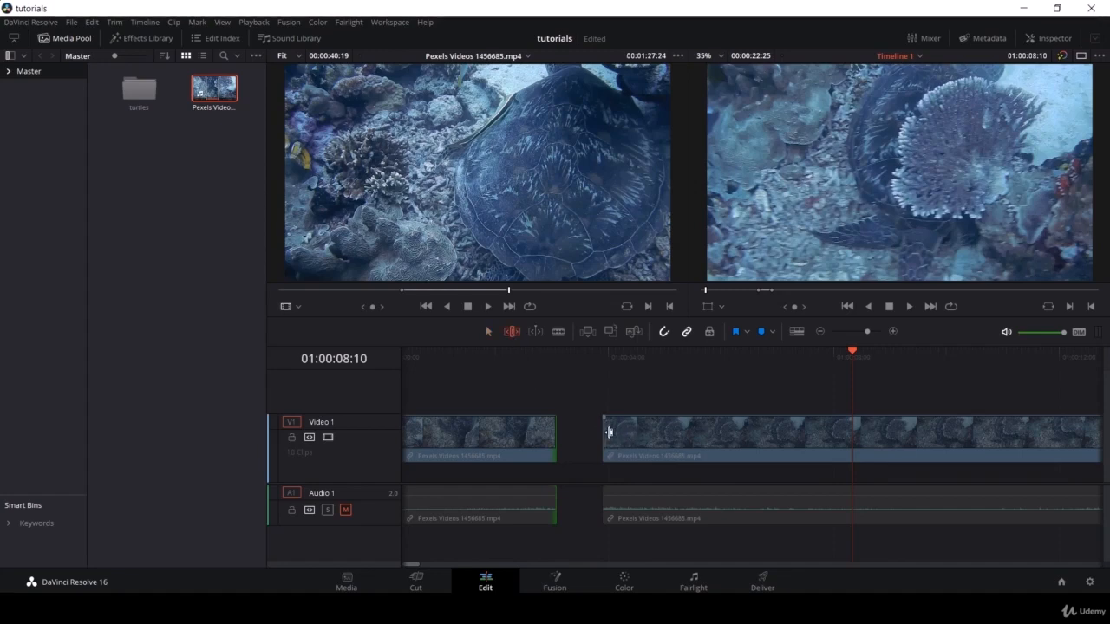
key(ctrl+z)
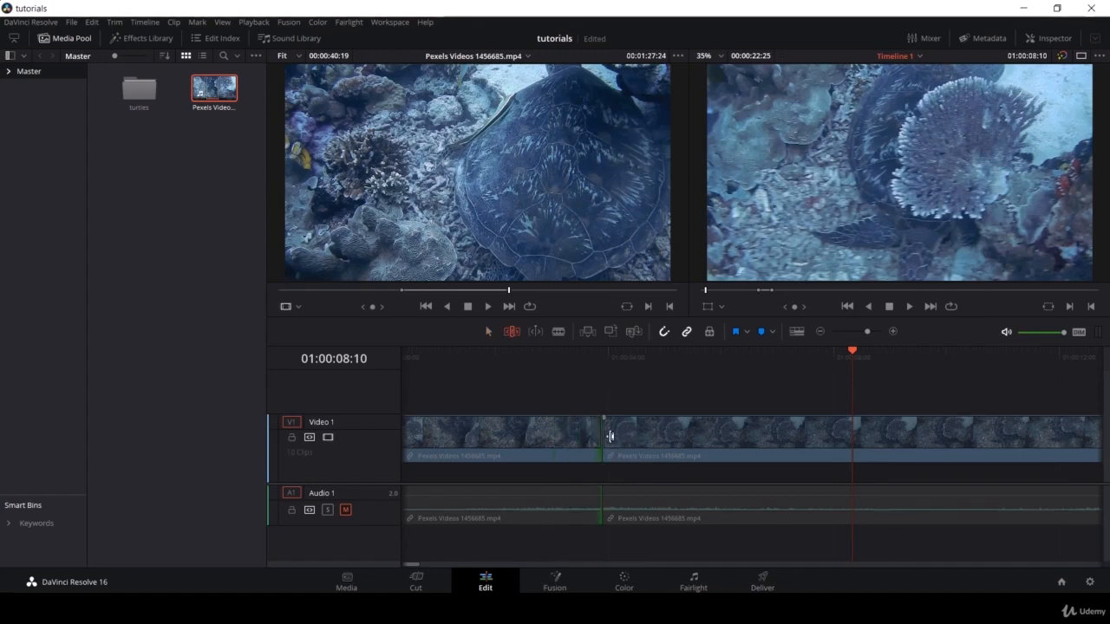
- Ripple-trim the start of the second timeline clip, and edit the marked source range into the timeline
drag(609, 435, 704, 441)
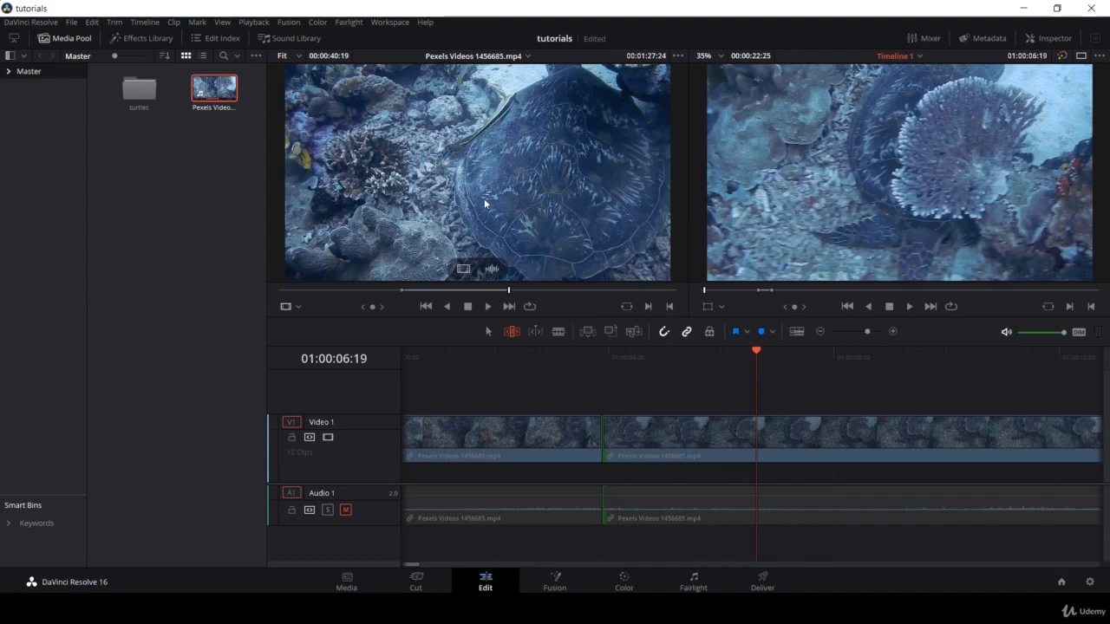
drag(485, 203, 1033, 136)
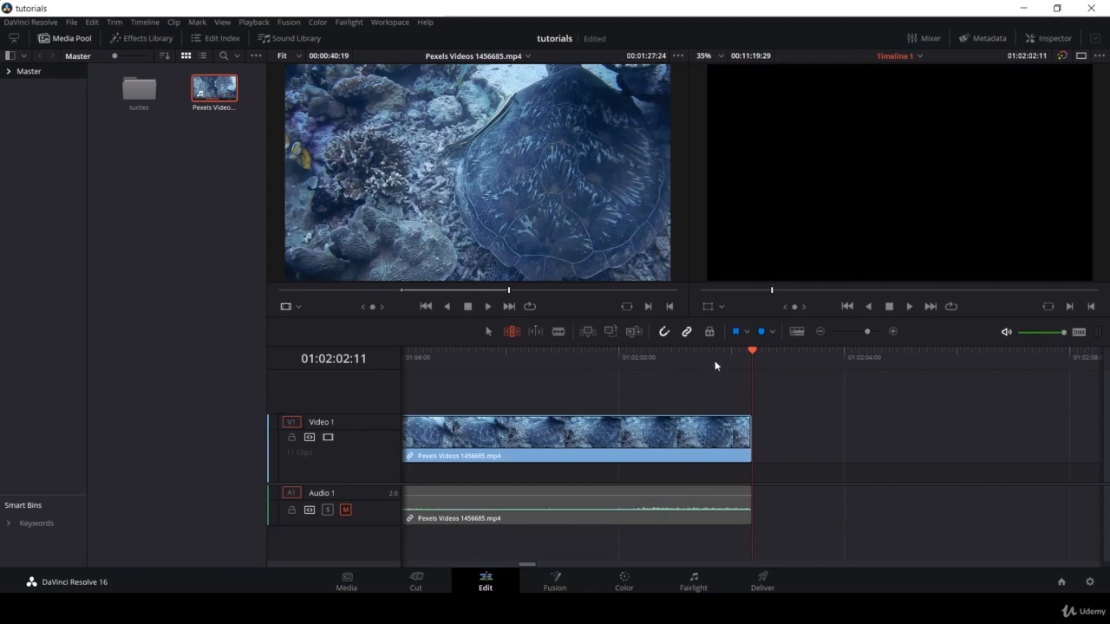
- Split the clip at the end of the timeline into four segments with the Blade tool
click(557, 333)
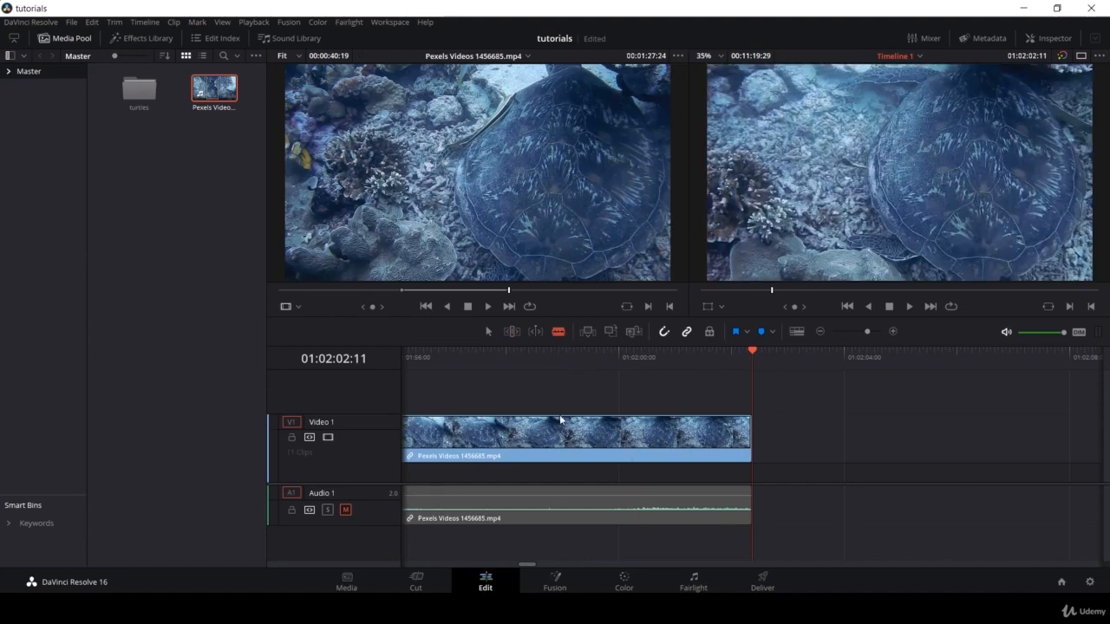
click(559, 420)
click(661, 440)
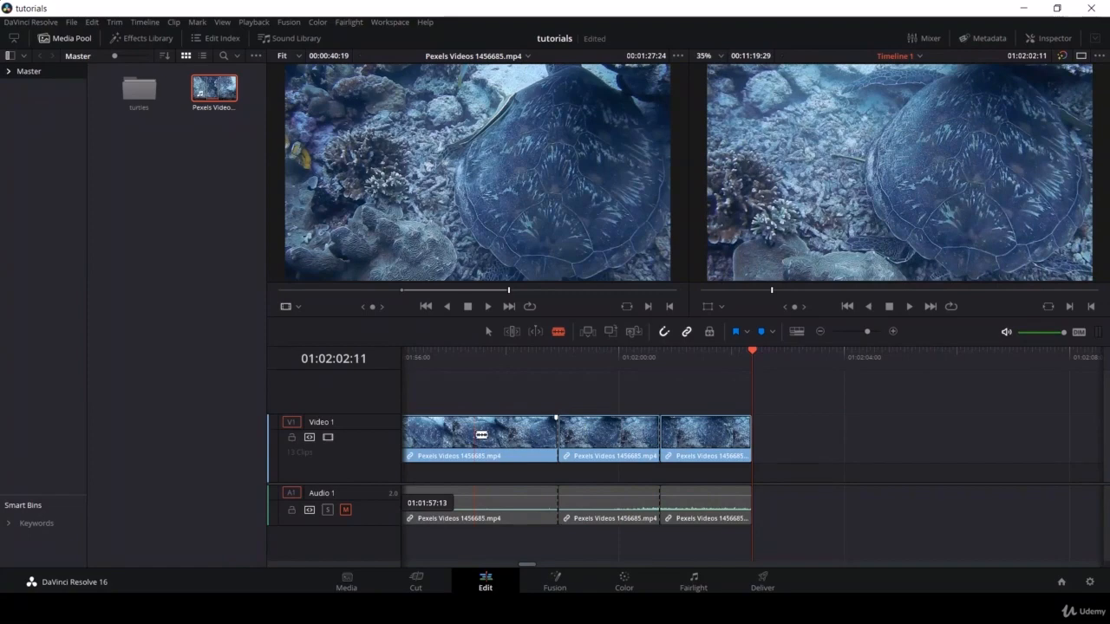
click(475, 434)
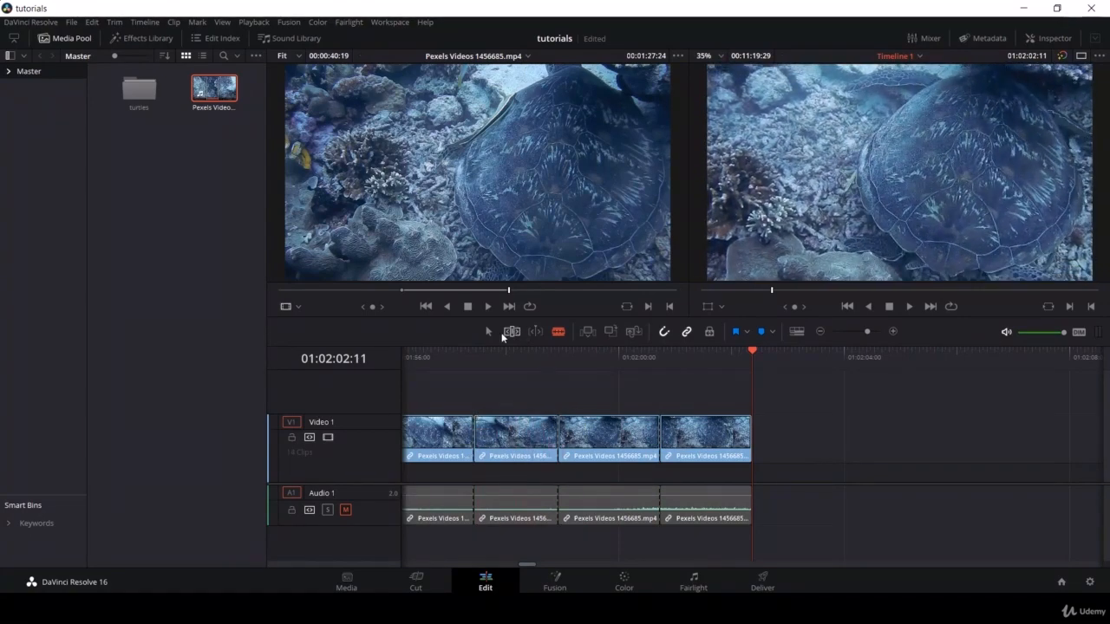
- Try trimming the start of the second split segment in Selection Mode, and extend it back to the preceding segment
click(489, 334)
drag(479, 428, 504, 428)
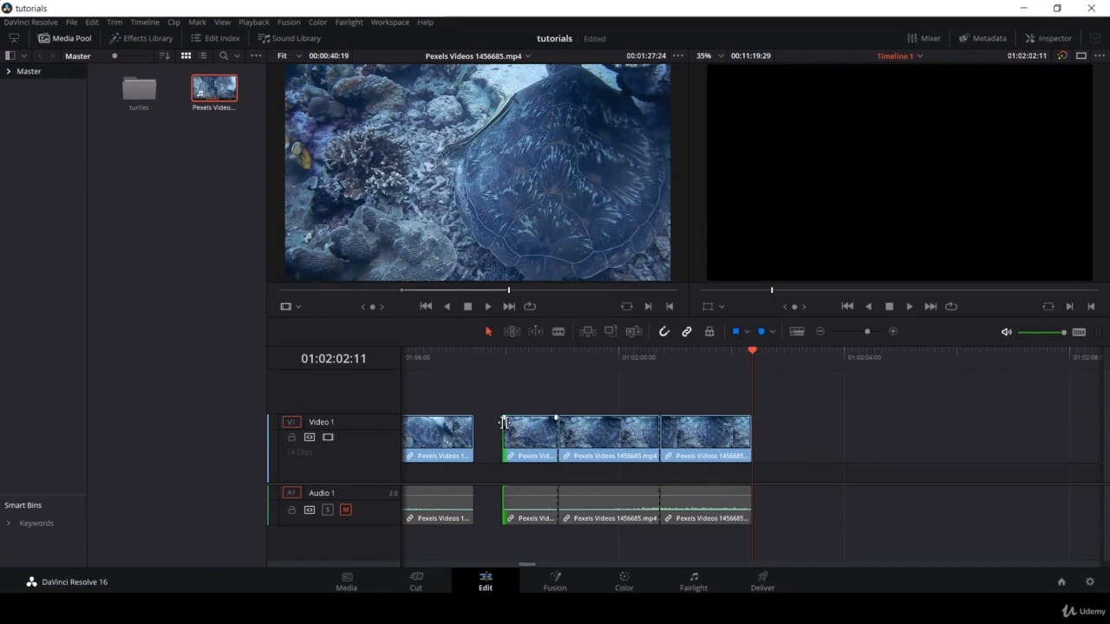
drag(504, 429, 475, 429)
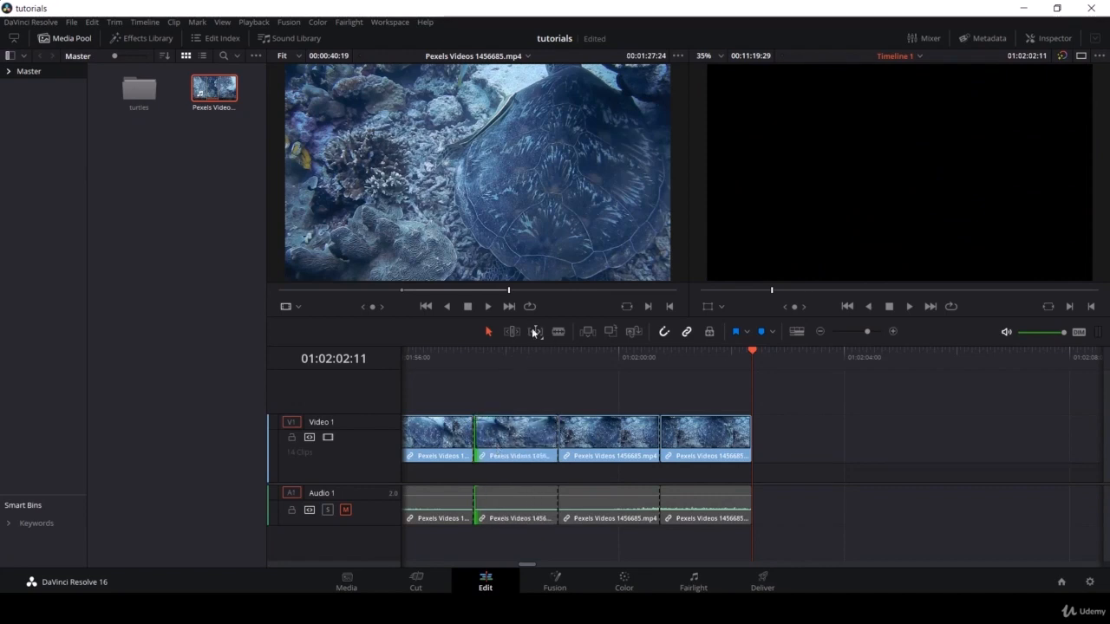
- Ripple-trim about 15 frames off the start of the second split segment in Trim Edit Mode
click(512, 331)
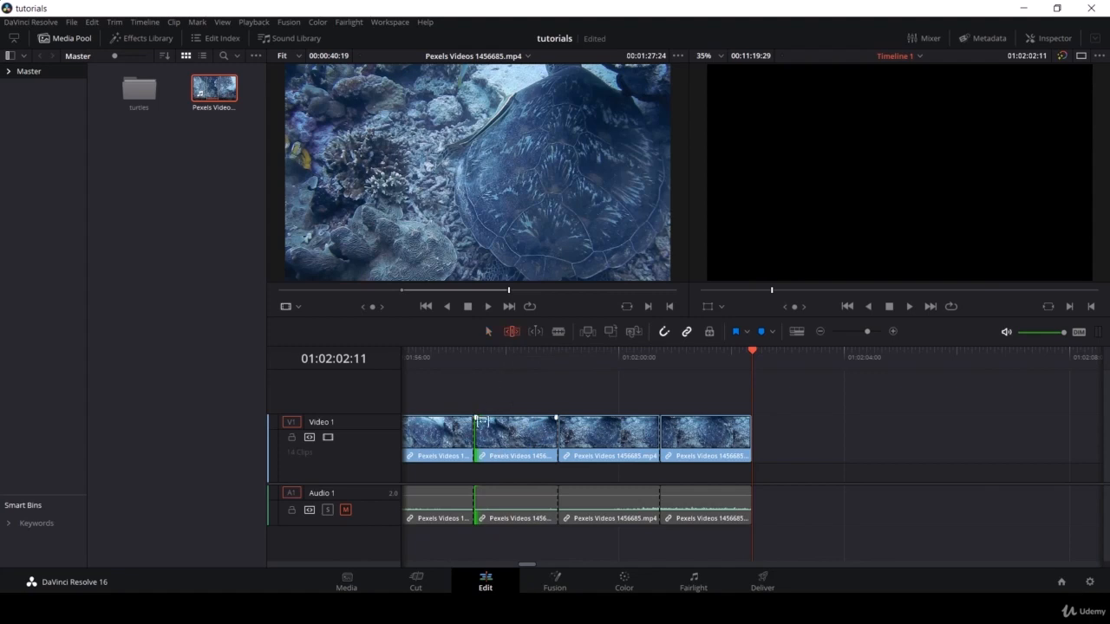
drag(481, 422, 509, 437)
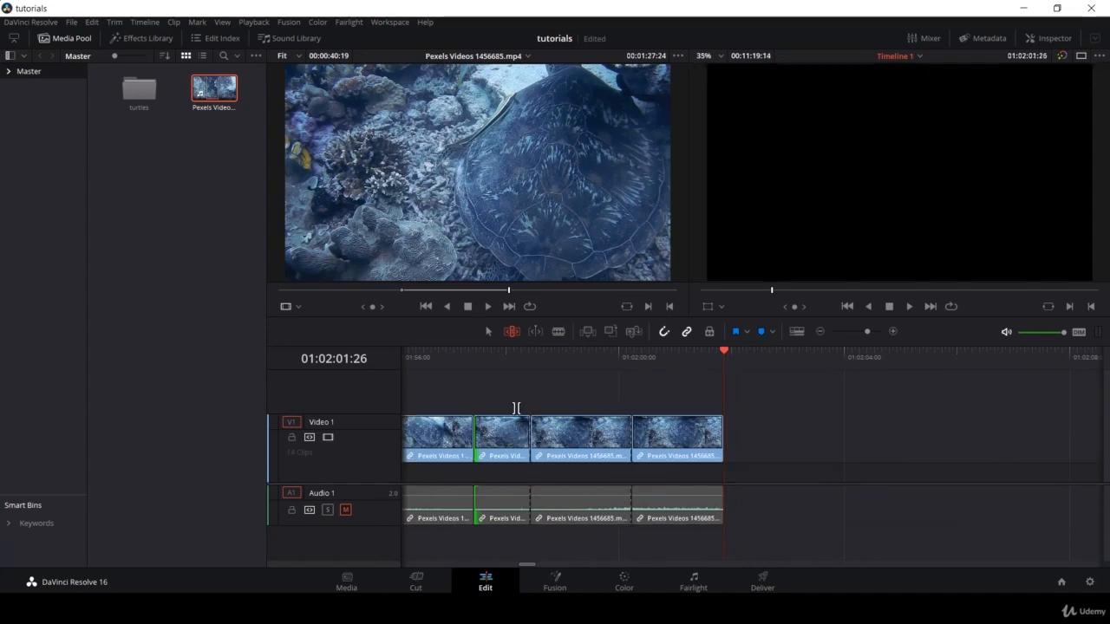
- Show the last clip's properties in the Inspector and move the playhead over it to 01:02:01:03
click(1052, 42)
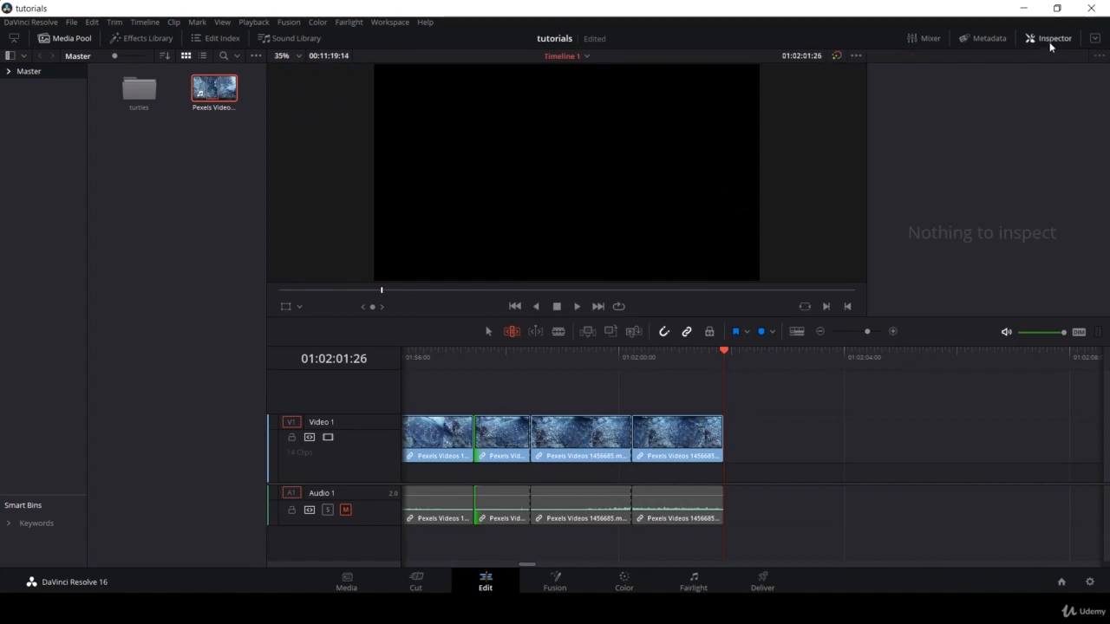
click(656, 425)
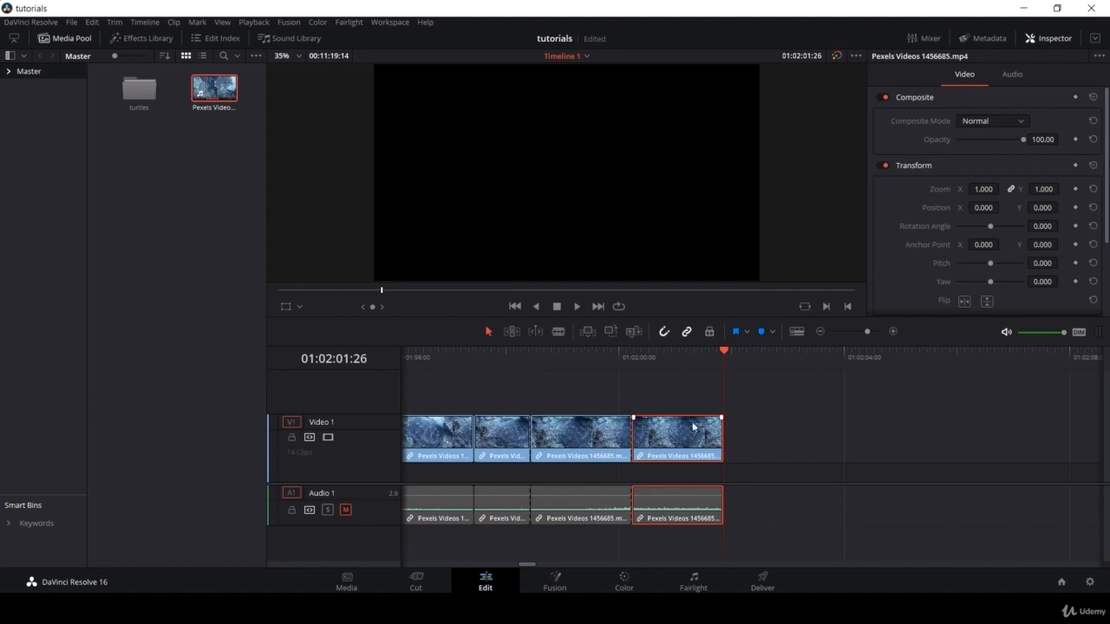
drag(712, 359, 680, 359)
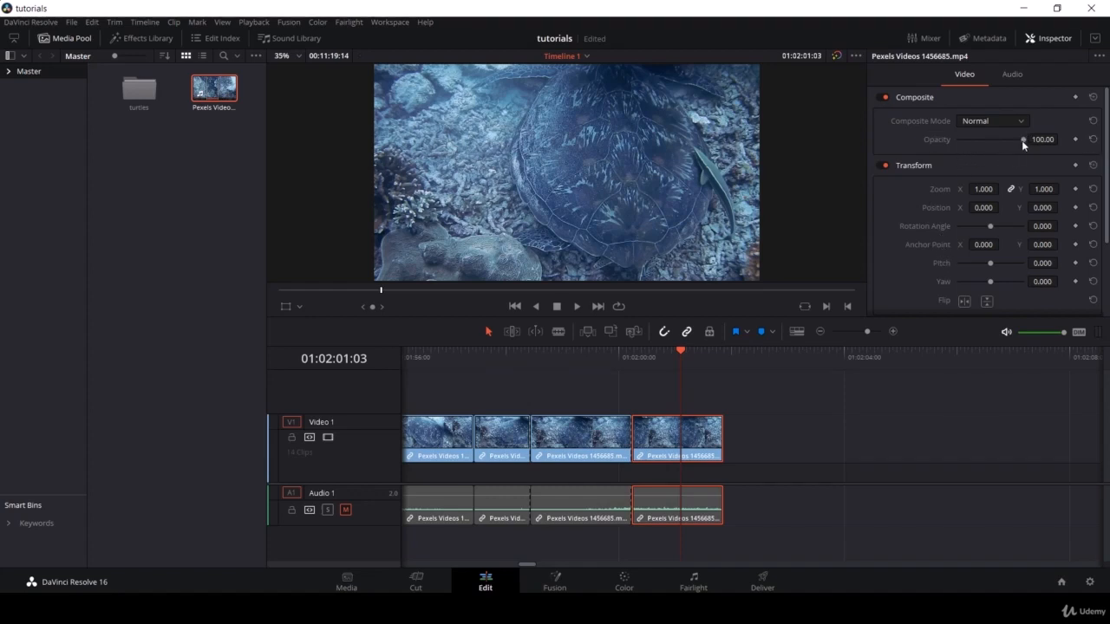
- Try scaling the last clip to a zoom of 0.890, reset the zoom and view the remaining Inspector settings
mouse_move(1023, 140)
mouse_down()
mouse_move(989, 140)
mouse_move(1028, 142)
mouse_up()
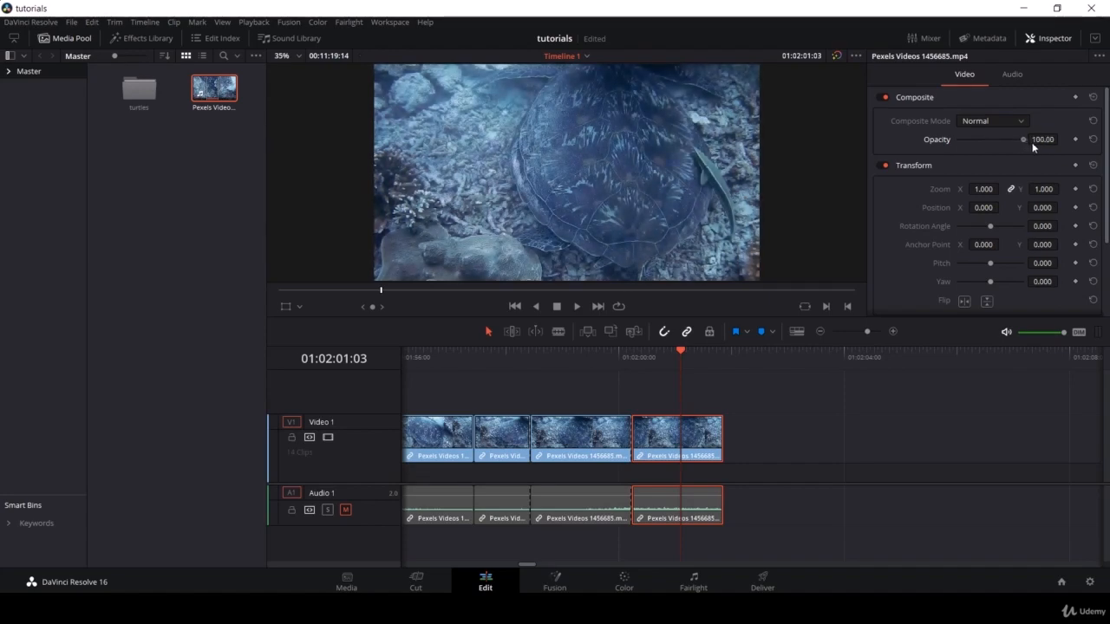
mouse_move(978, 189)
mouse_down()
mouse_move(1003, 189)
mouse_move(967, 189)
mouse_move(997, 189)
mouse_move(978, 189)
mouse_up()
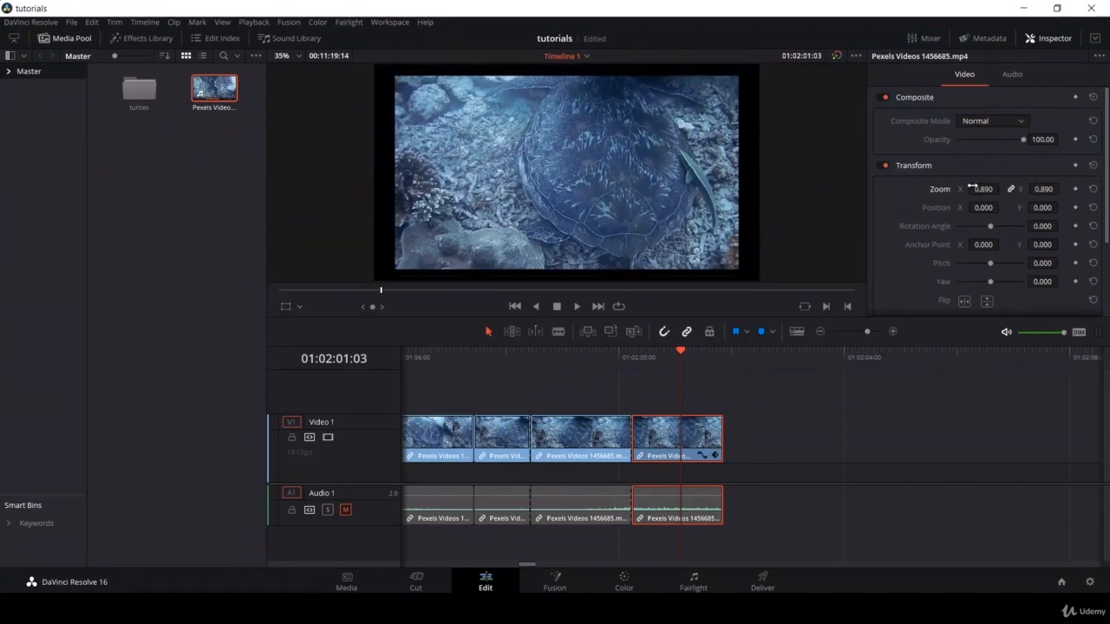
click(1095, 190)
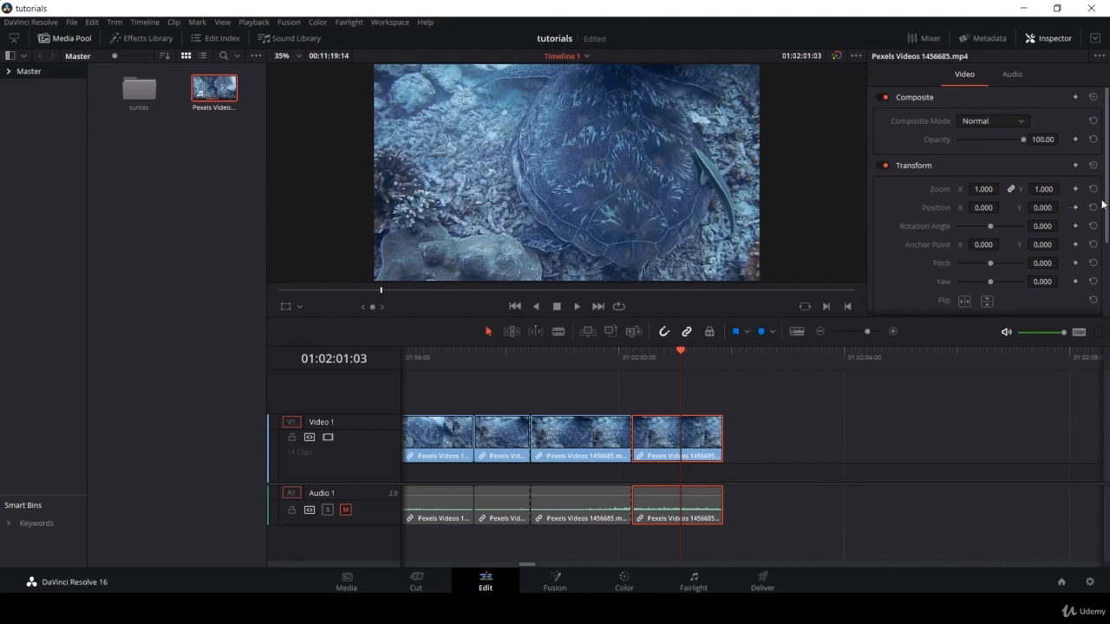
drag(1103, 205, 1101, 292)
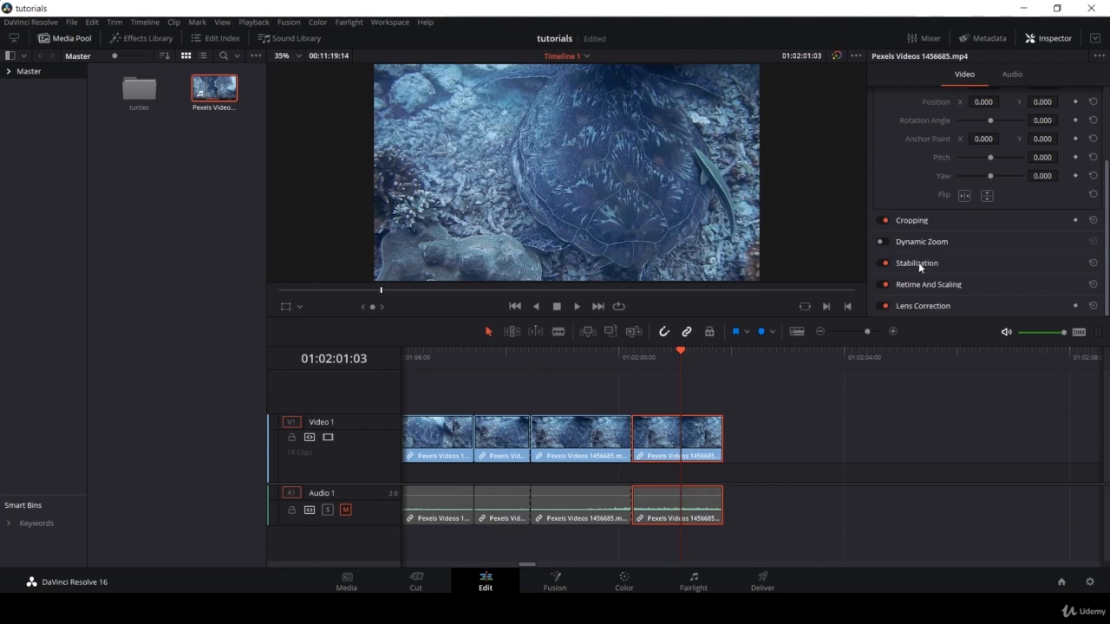
- Add a Cross Dissolve at the start of the third segment and a Blur Dissolve between the third and fourth segments
click(143, 38)
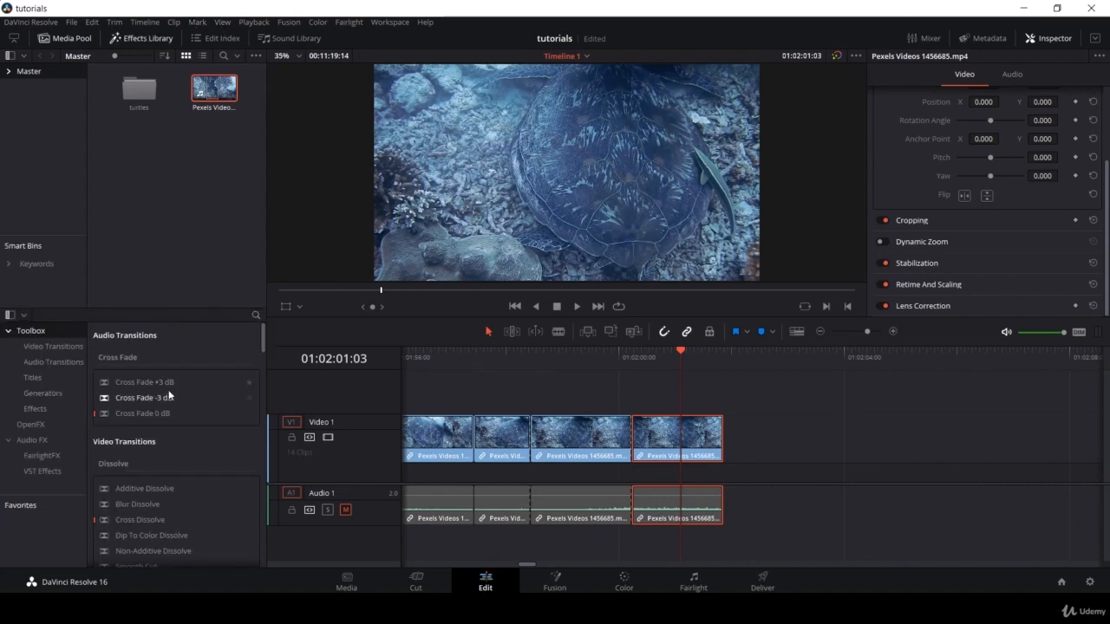
click(46, 348)
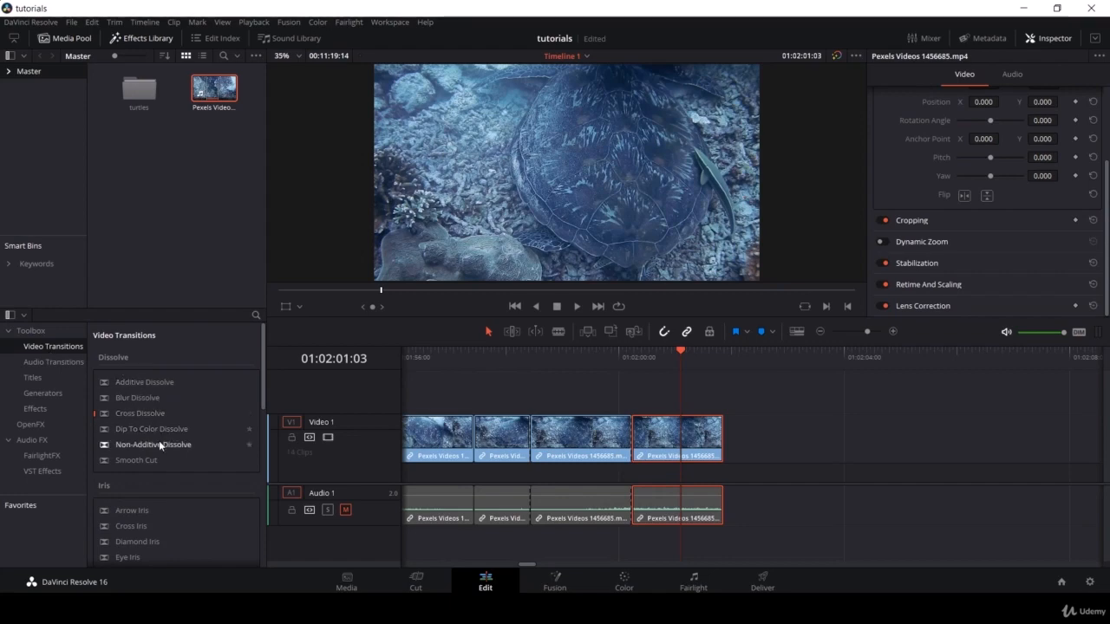
click(156, 413)
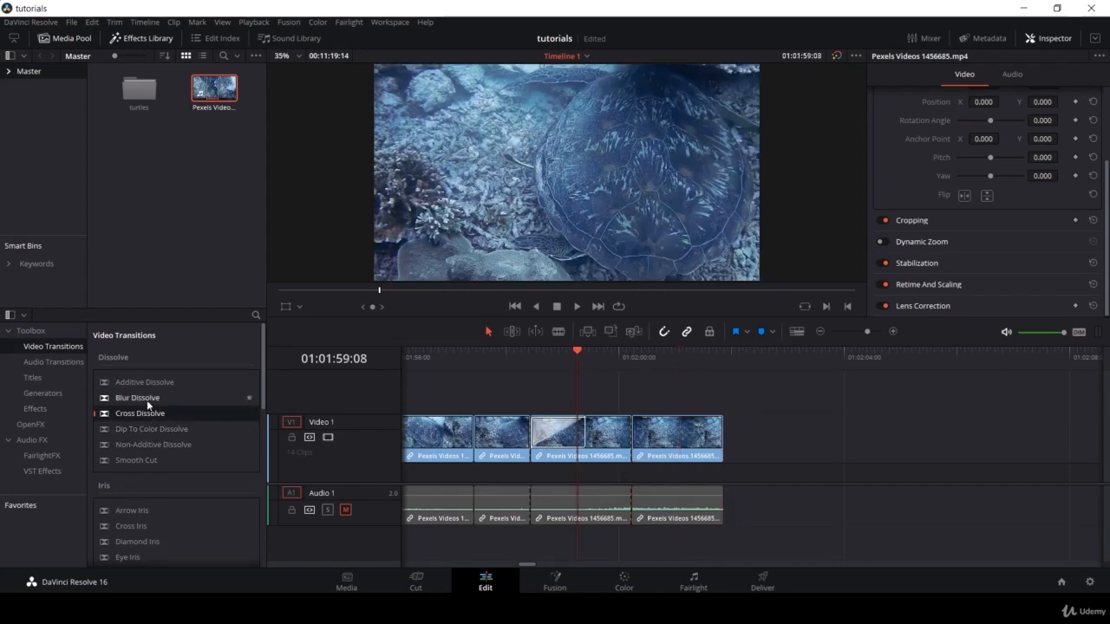
drag(146, 400, 631, 431)
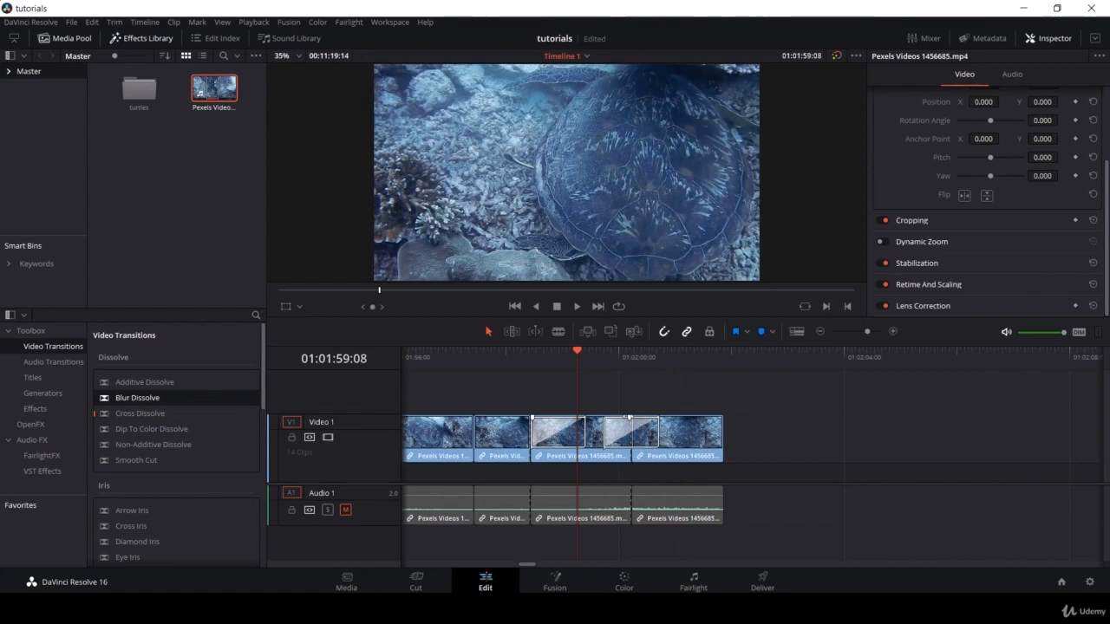
- Play the timeline through the Blur Dissolve to preview the transition
mouse_move(605, 360)
mouse_down()
mouse_move(655, 366)
mouse_move(594, 372)
mouse_up()
key(space)
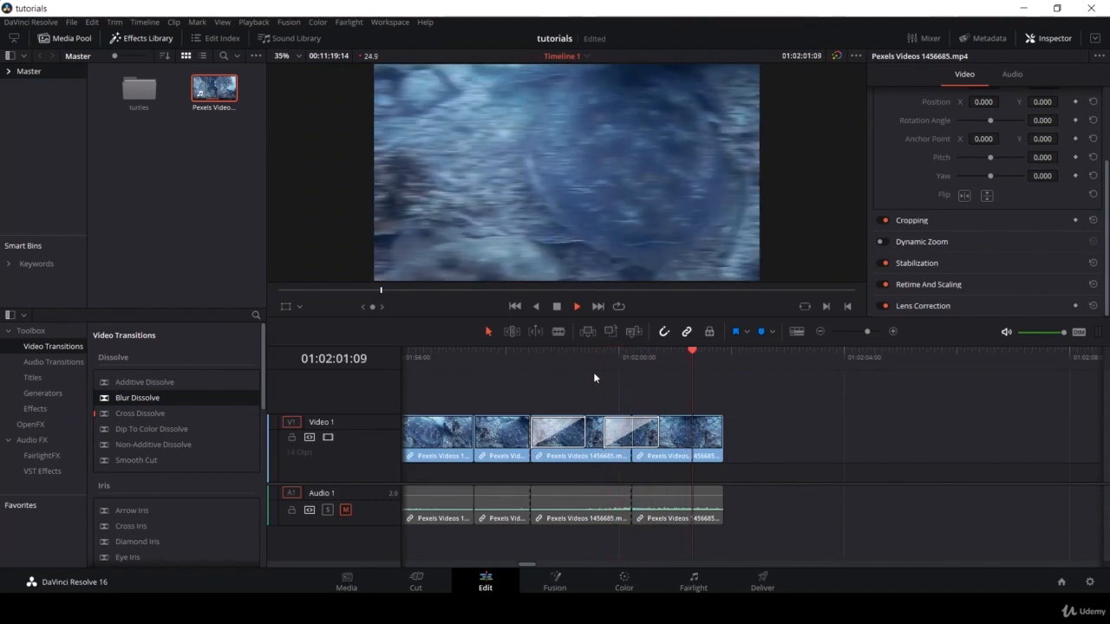
key(space)
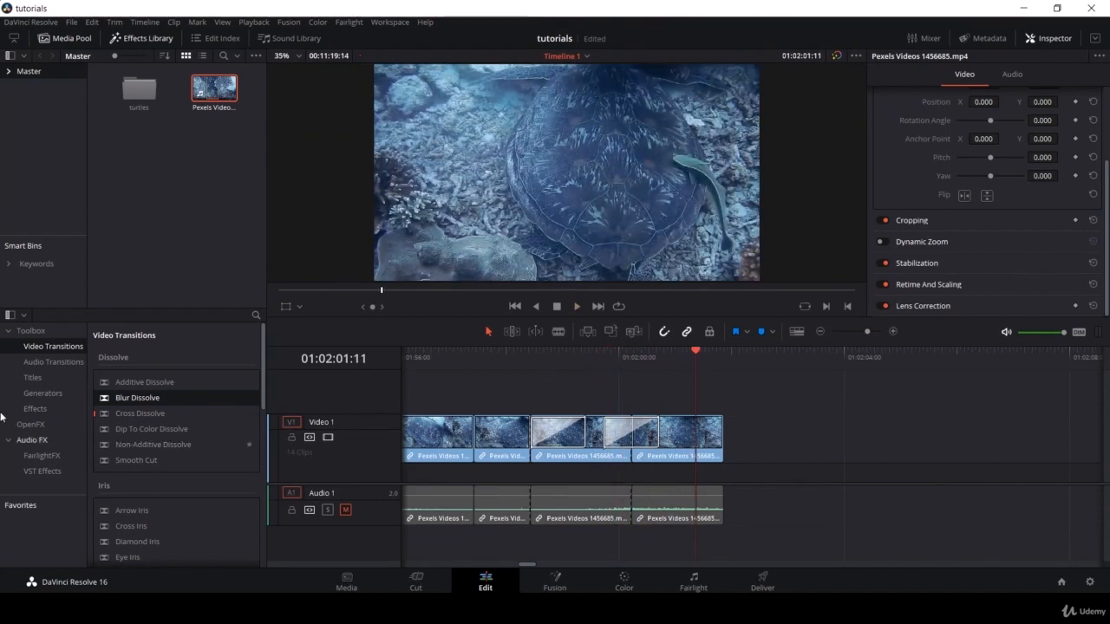
- Look through the Effects, VST Effects and FairlightFX categories of the Effects Library
click(35, 411)
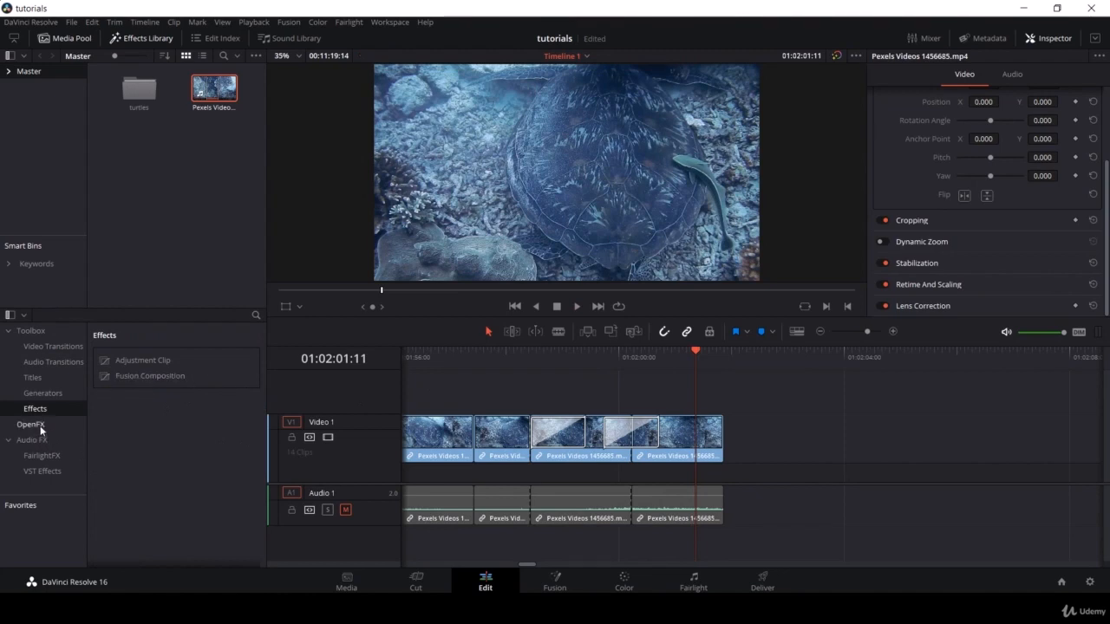
click(48, 468)
click(46, 452)
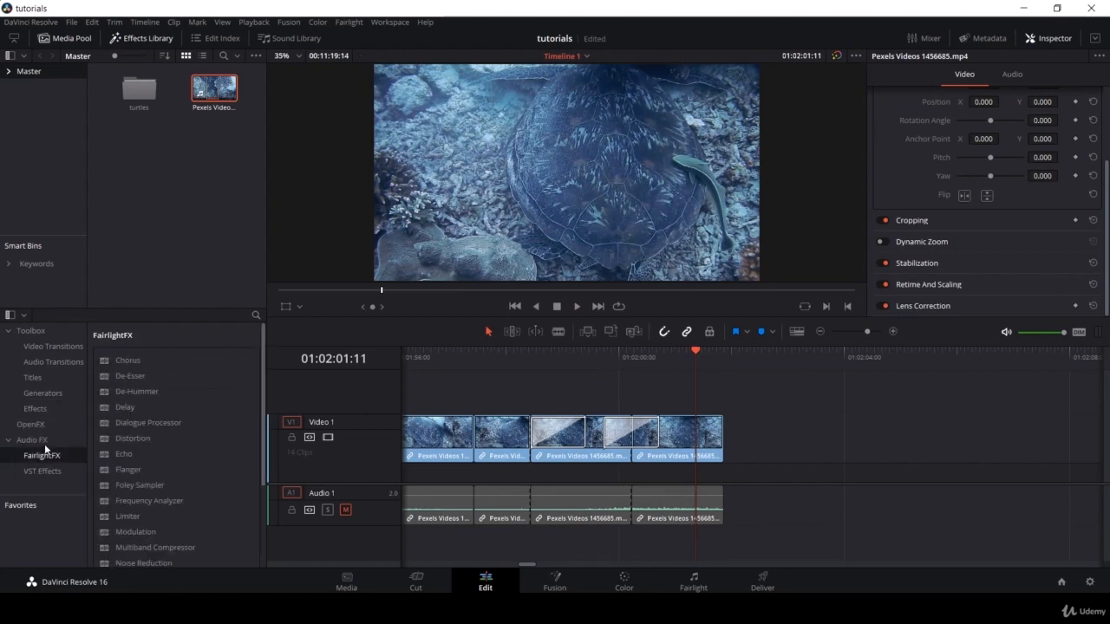
- Apply the OpenFX Gaussian Blur to the short segment before the Cross Dissolve and adjust its horizontal strength
click(48, 419)
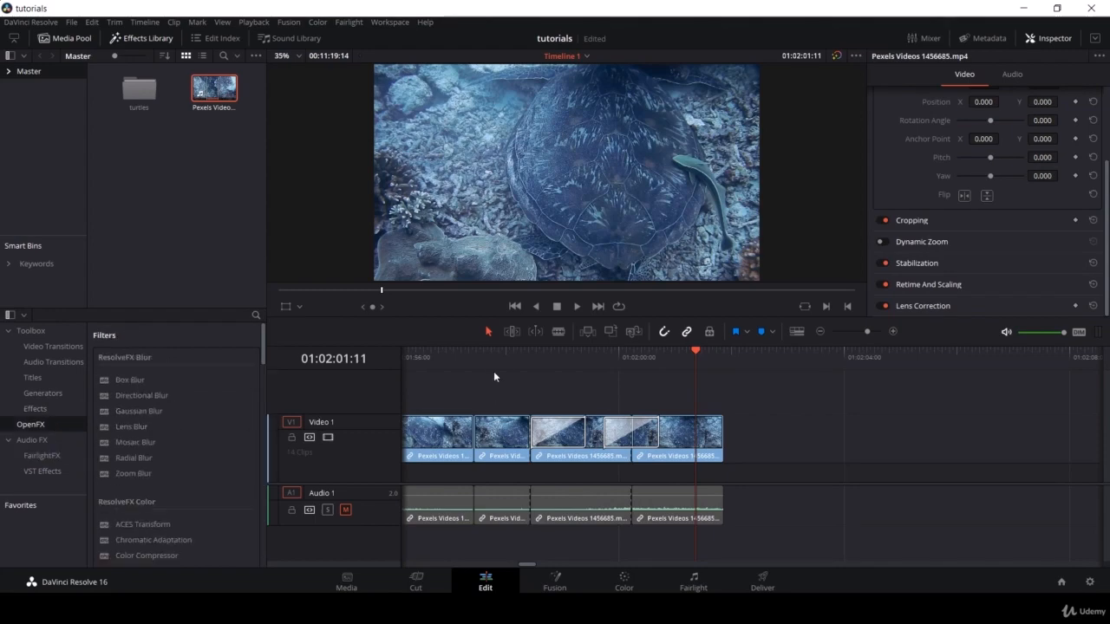
click(501, 357)
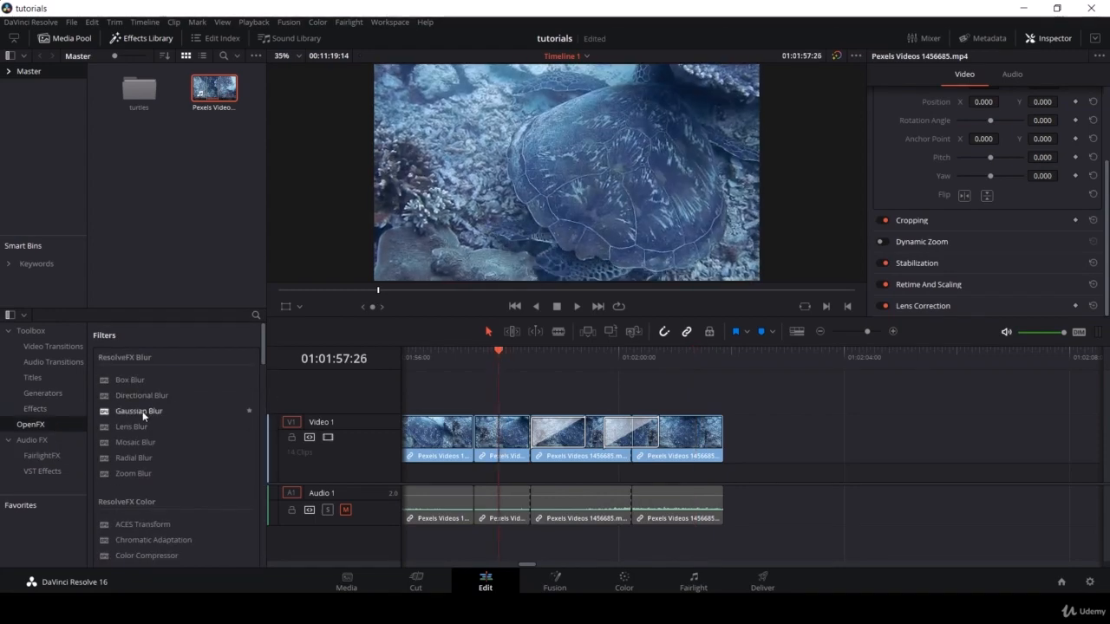
drag(143, 411, 549, 434)
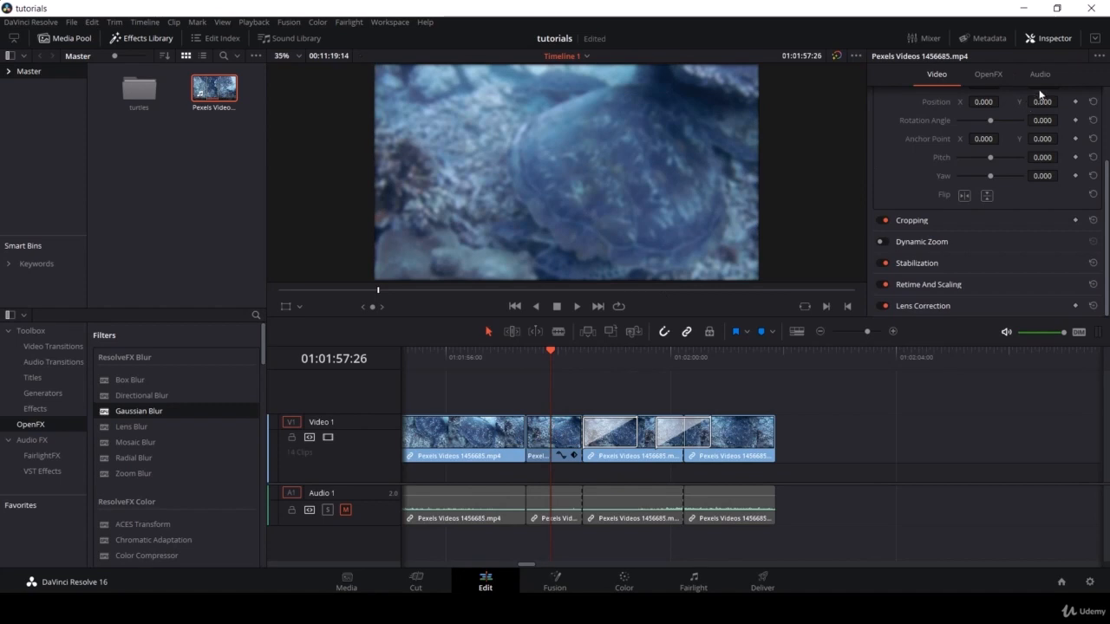
click(987, 76)
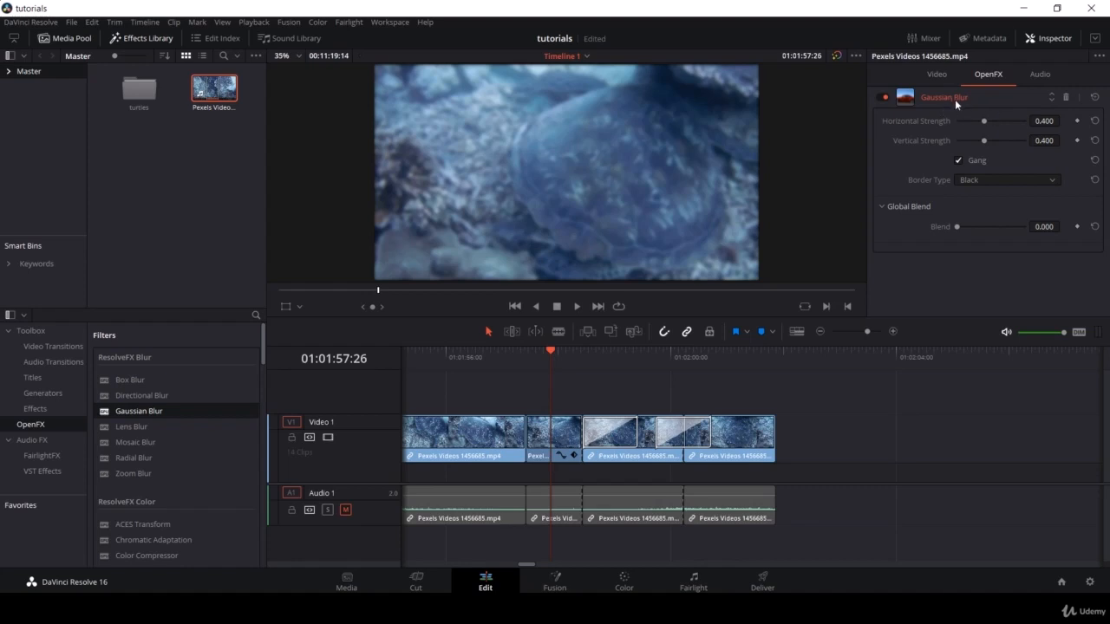
mouse_move(983, 124)
mouse_down()
mouse_move(966, 124)
mouse_move(1007, 121)
mouse_move(972, 123)
mouse_move(992, 130)
mouse_up()
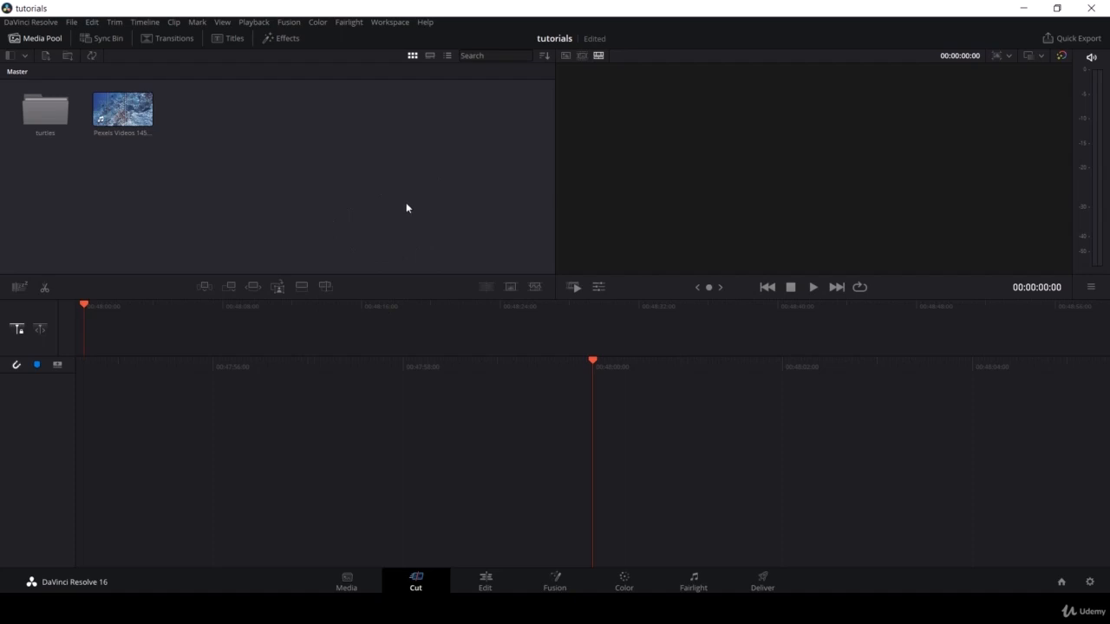
- Open the turtles bin in the Cut page's media pool
click(147, 142)
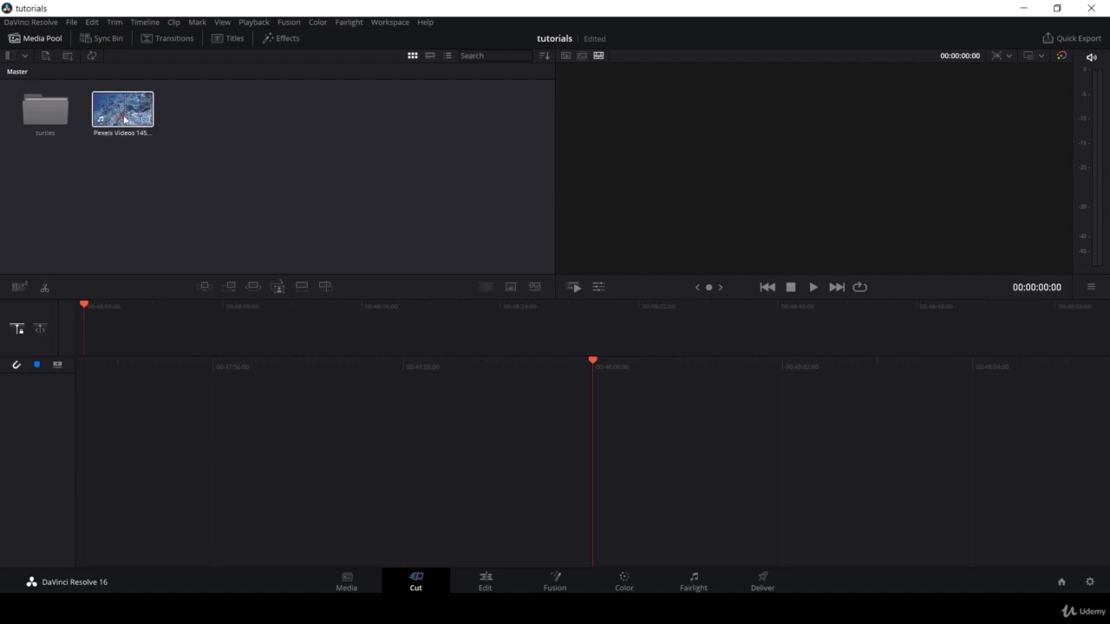
click(394, 76)
double_click(45, 111)
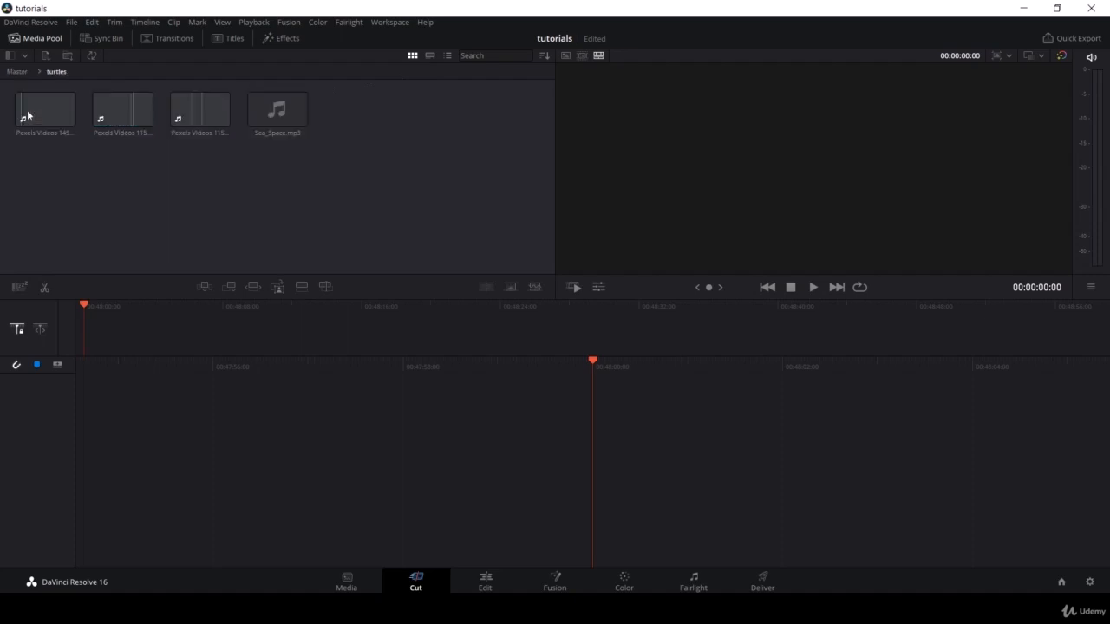
- Compare the filmstrip and list views of the turtles bin, return to thumbnails and select the third video clip
click(426, 57)
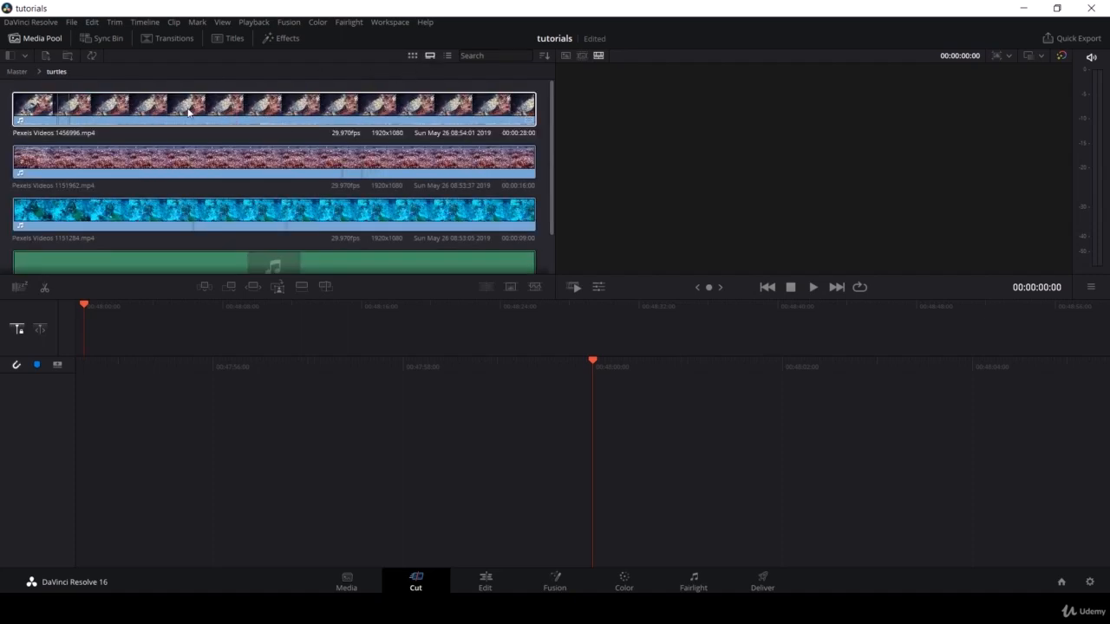
click(446, 56)
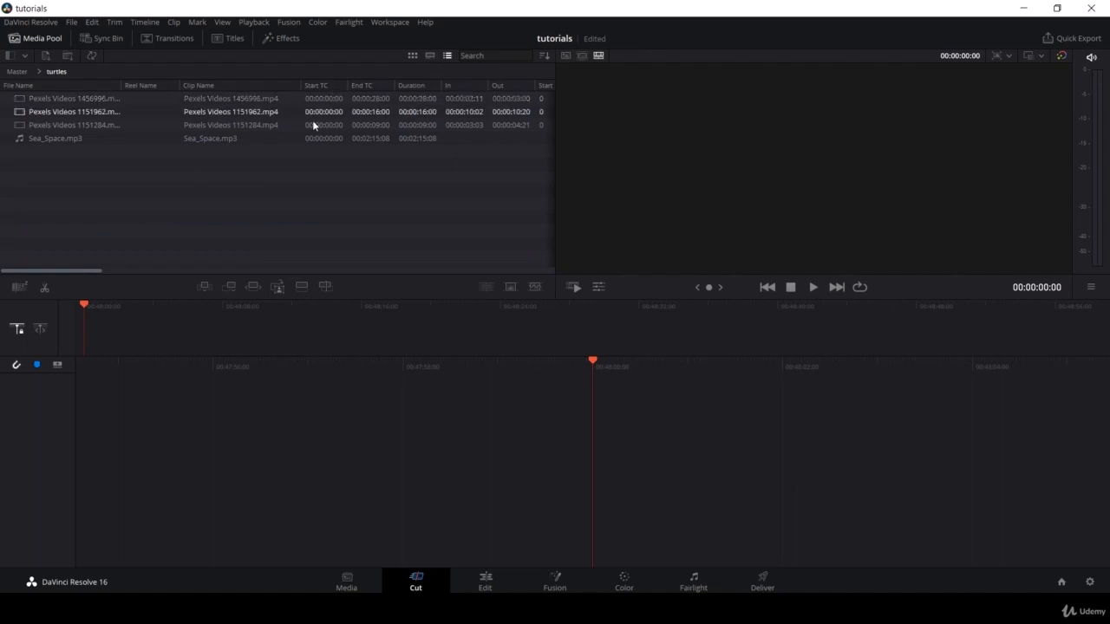
click(413, 56)
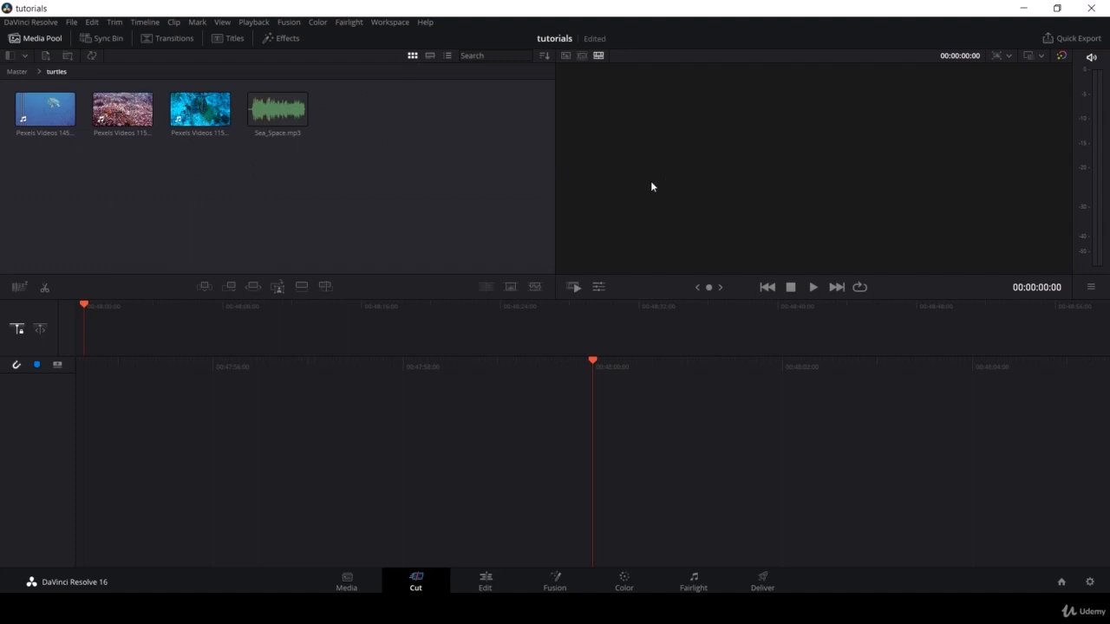
click(205, 117)
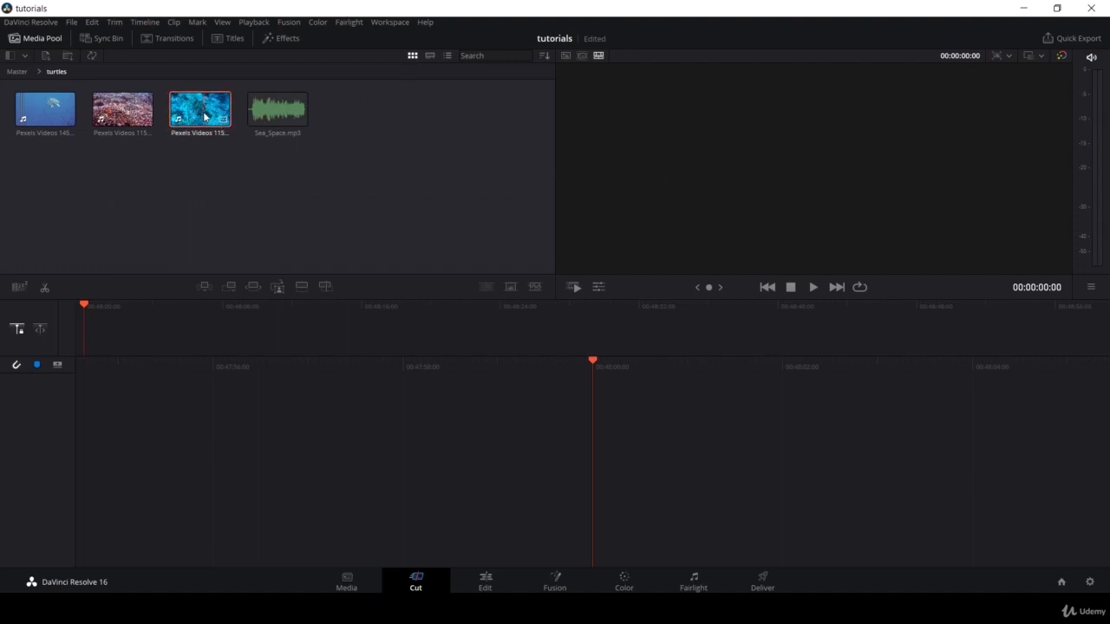
- Load the third turtle clip into the viewer and compare the Edit page's dual viewers with the Cut page
double_click(205, 117)
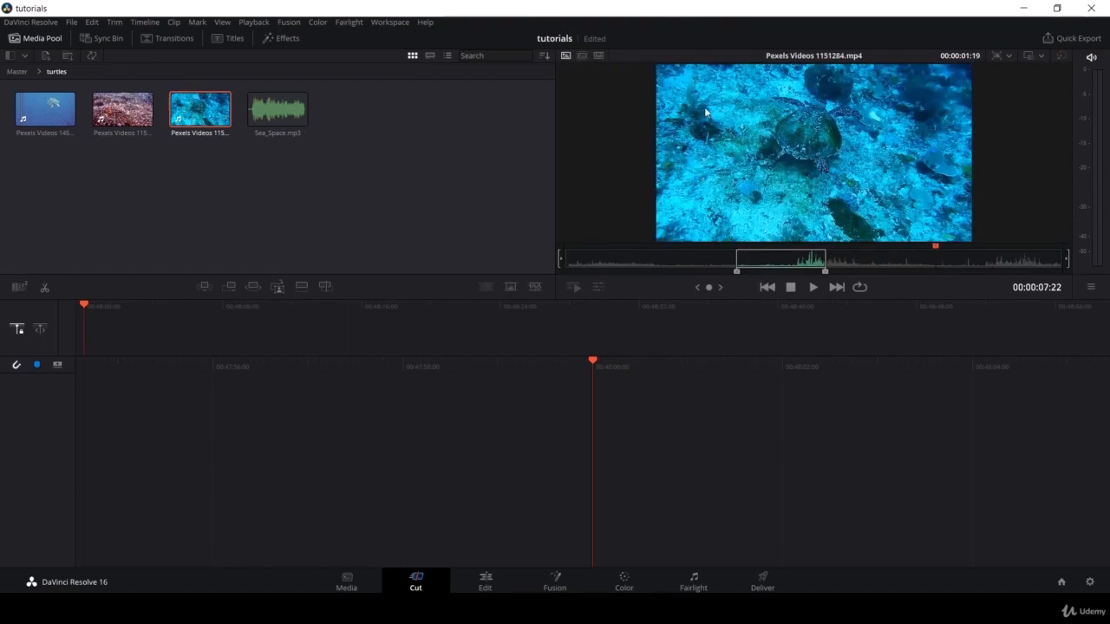
click(475, 580)
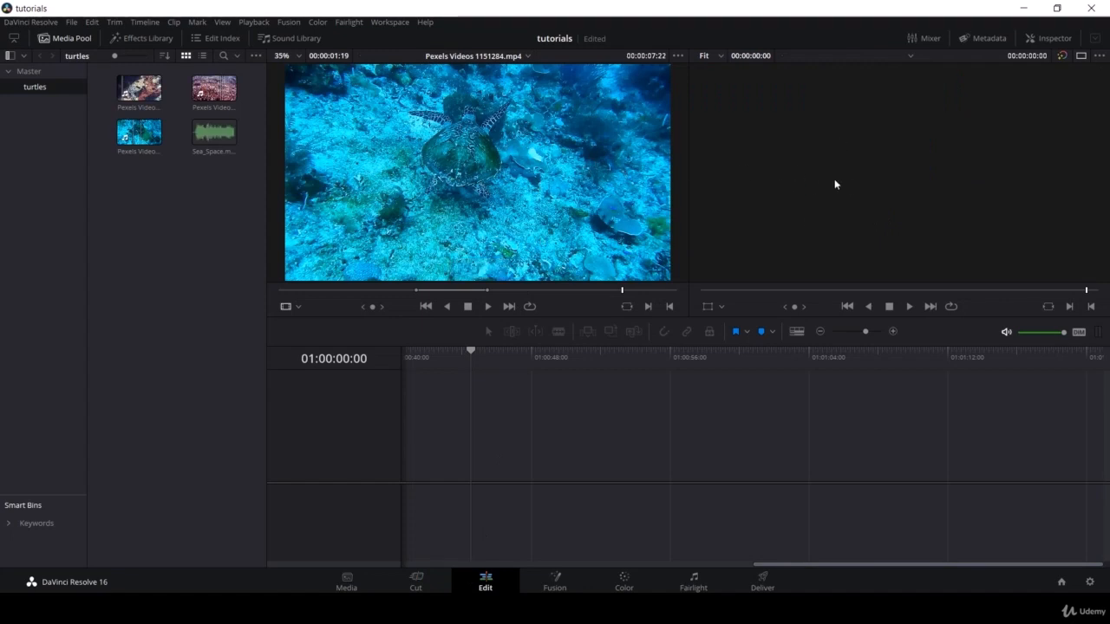
click(424, 581)
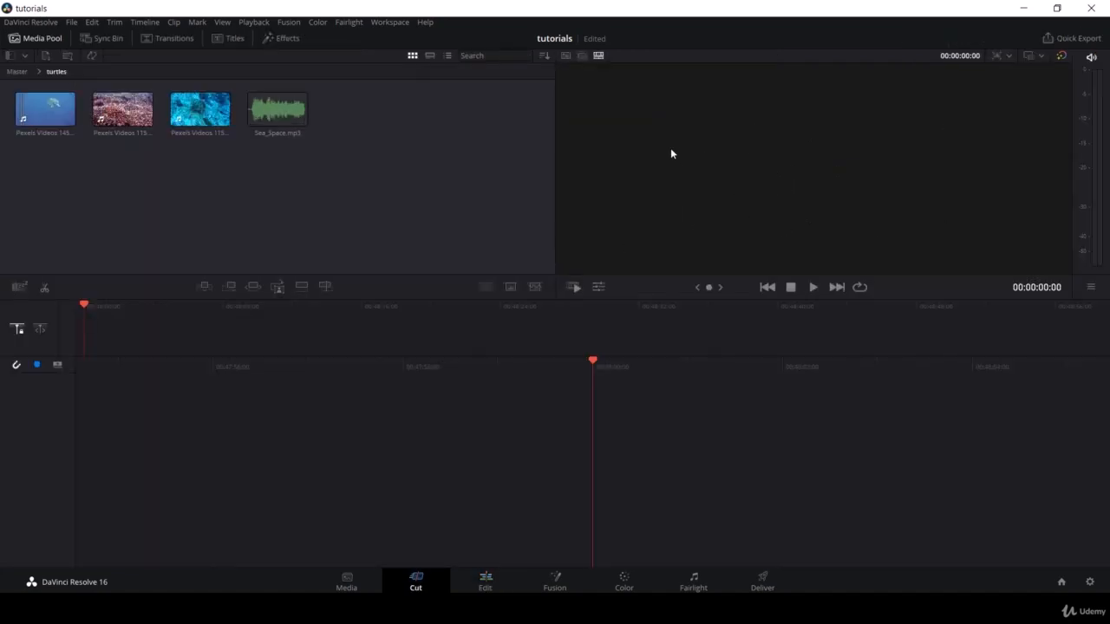
- Mark Pexels Videos 1151284.mp4 from 00:00:05:03 to 00:00:05:20 and add the range to the timeline with Smart Insert
click(200, 117)
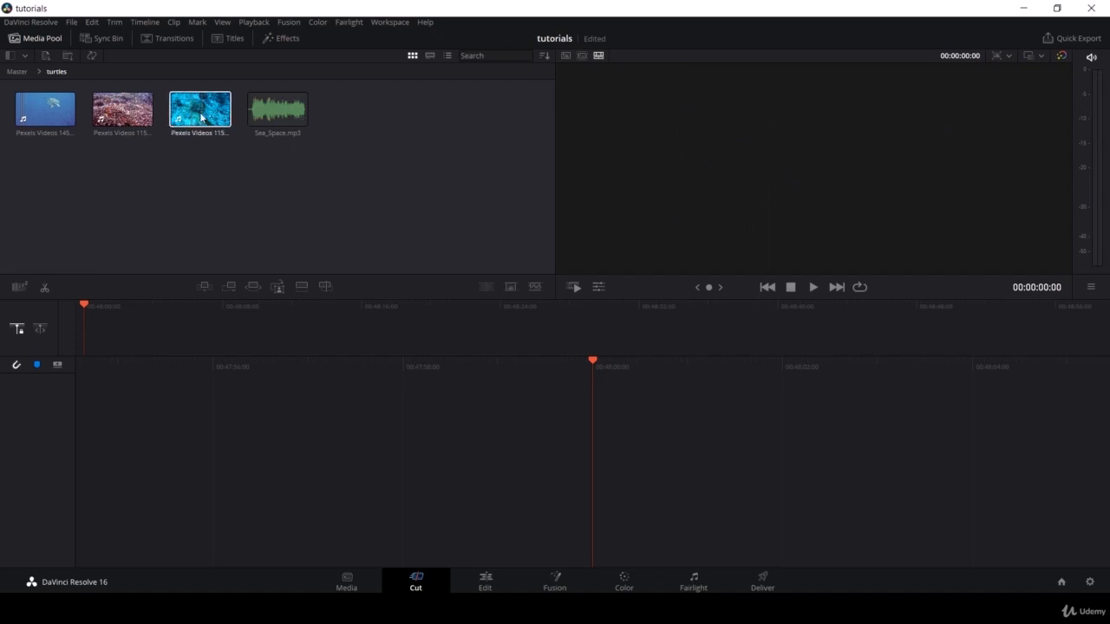
double_click(201, 117)
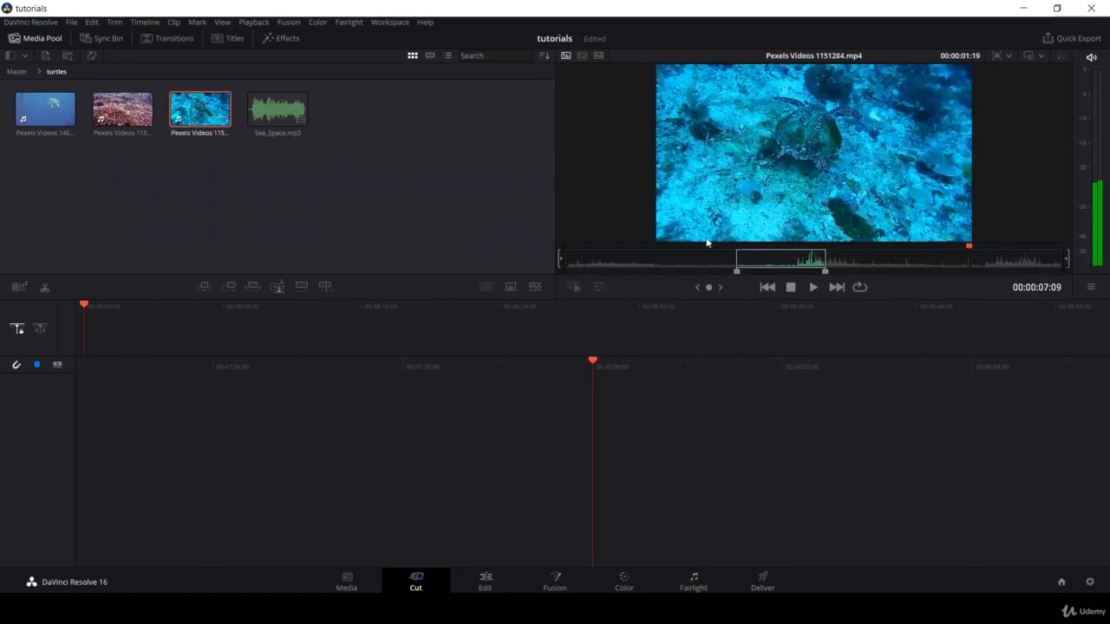
click(844, 260)
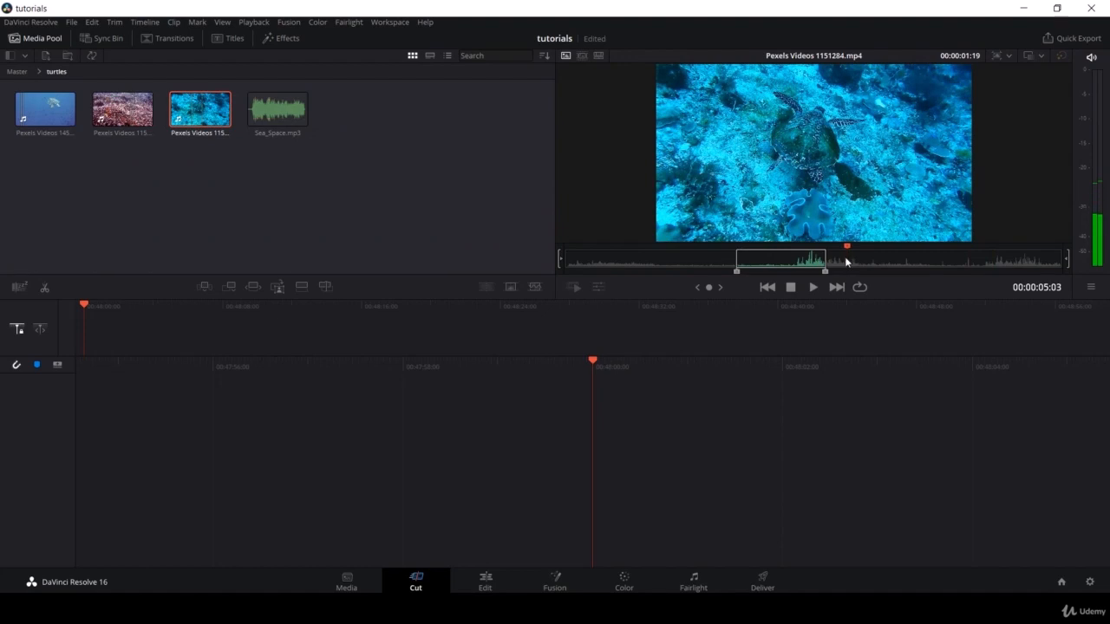
key(i)
drag(861, 263, 879, 263)
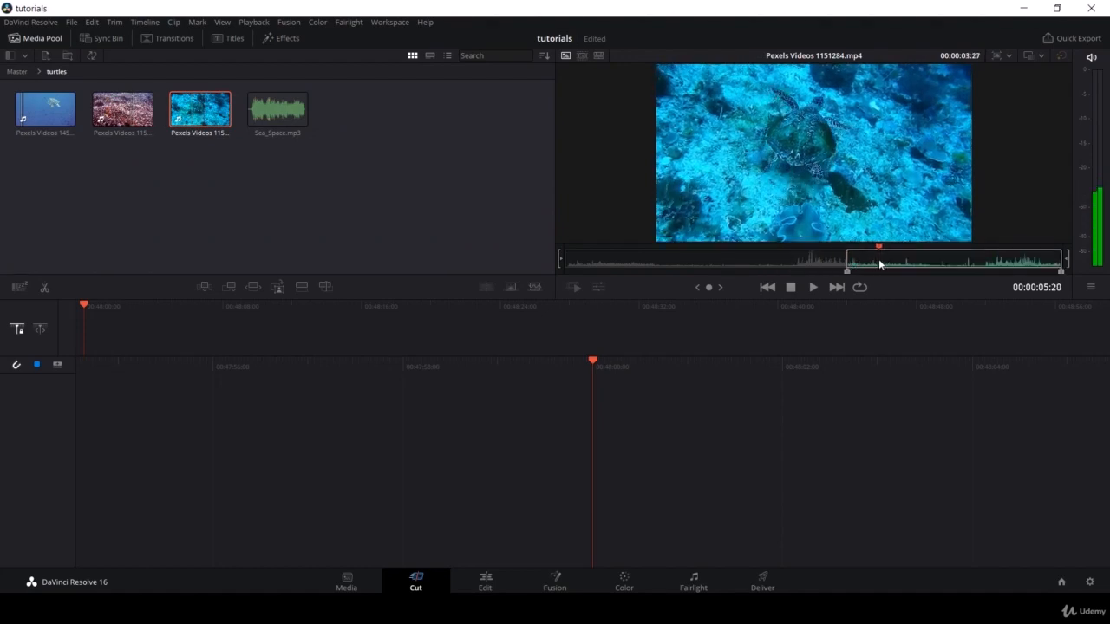
key(o)
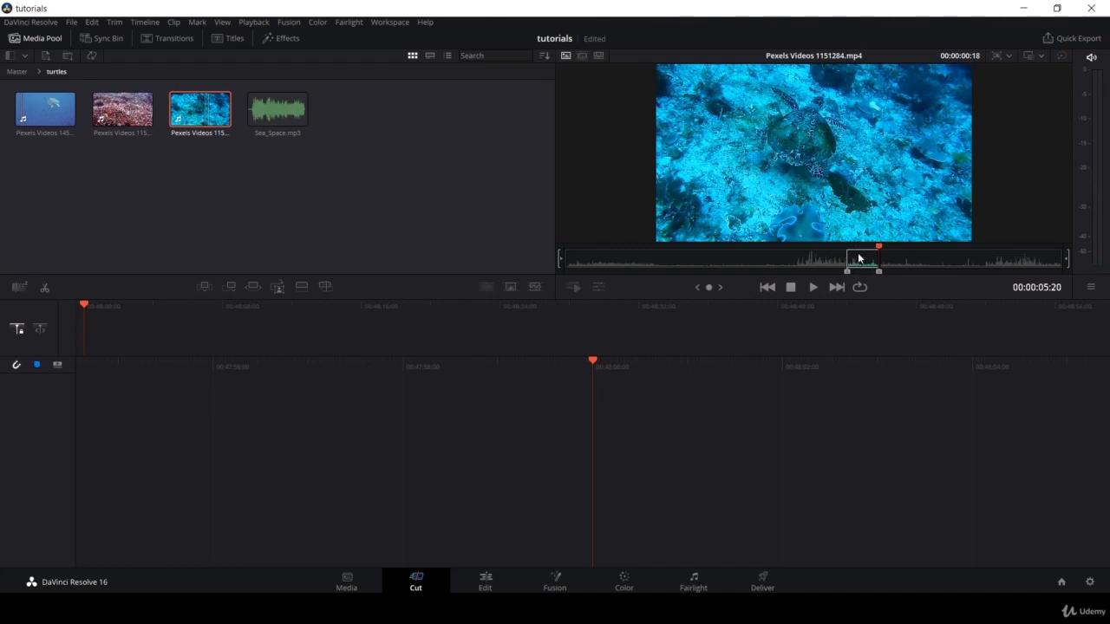
click(206, 289)
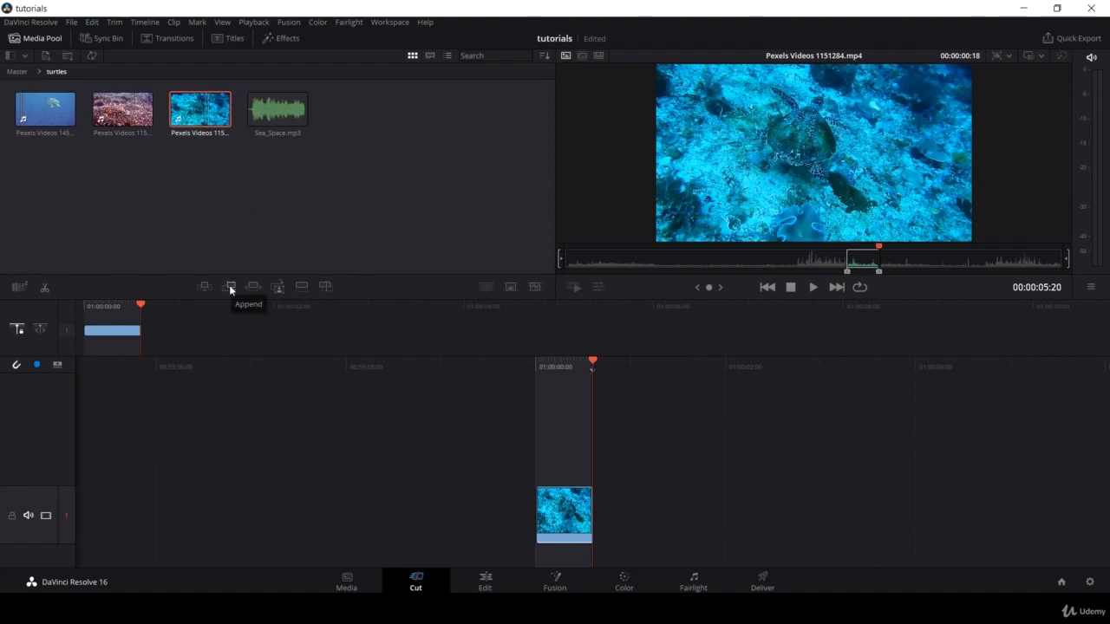
- Mark Pexels Videos 1151962.mp4 from 00:00:06:04 to 00:00:07:10 and append the range to the timeline
click(122, 109)
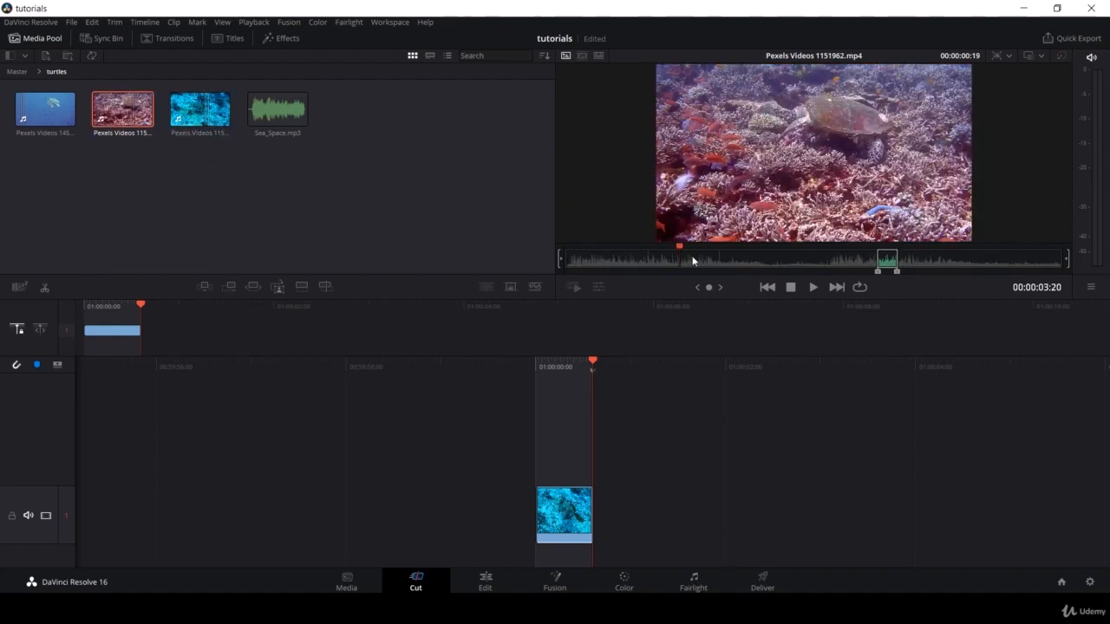
drag(764, 266, 752, 265)
click(755, 265)
key(i)
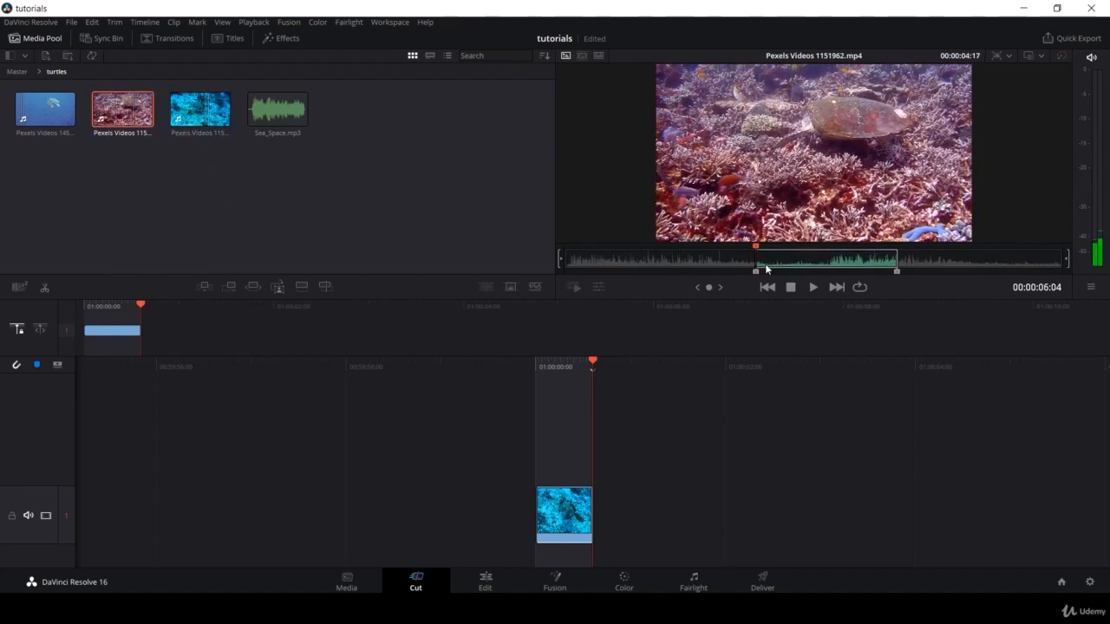
click(792, 266)
key(o)
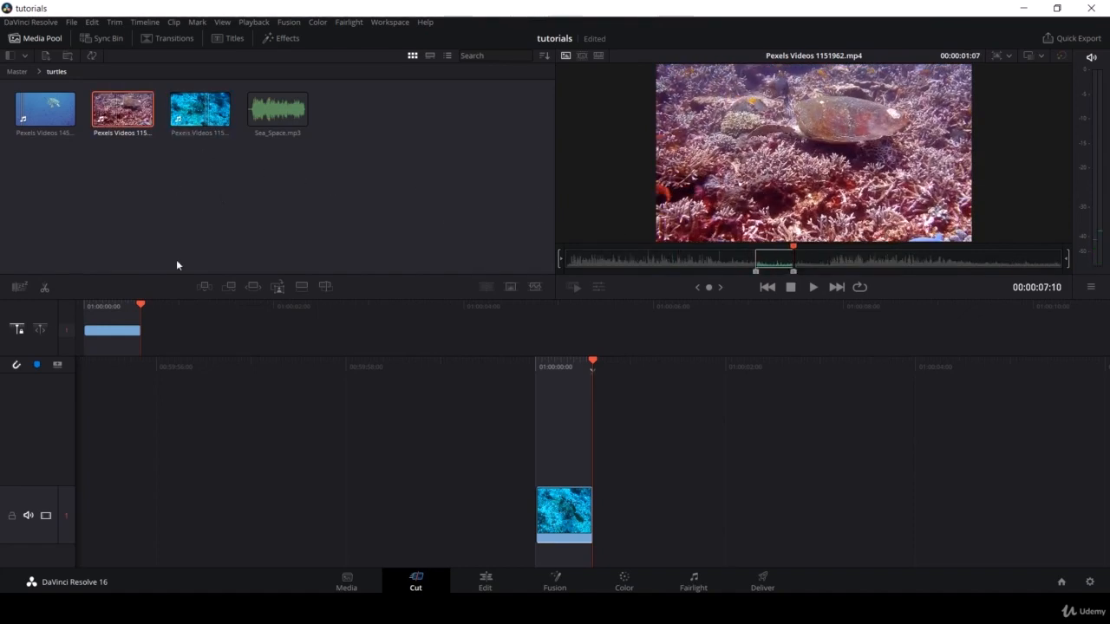
click(229, 286)
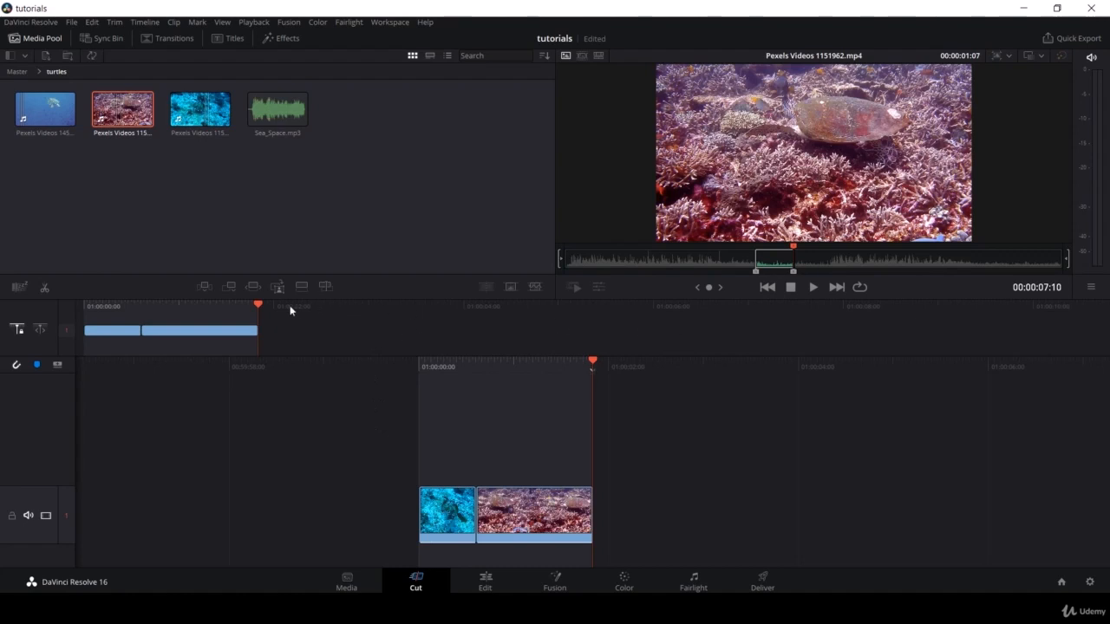
- Move the coral reef clip to start about 8.5 seconds into the timeline, and jump between both clips using the timeline overview
drag(237, 315, 188, 314)
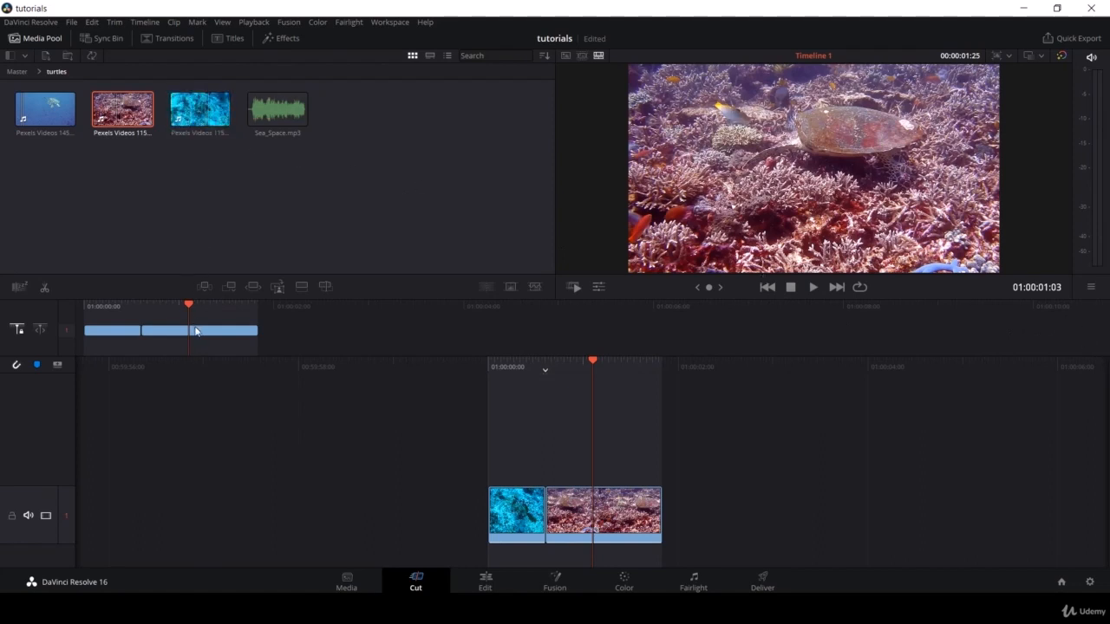
drag(196, 331, 1069, 338)
drag(614, 373, 90, 373)
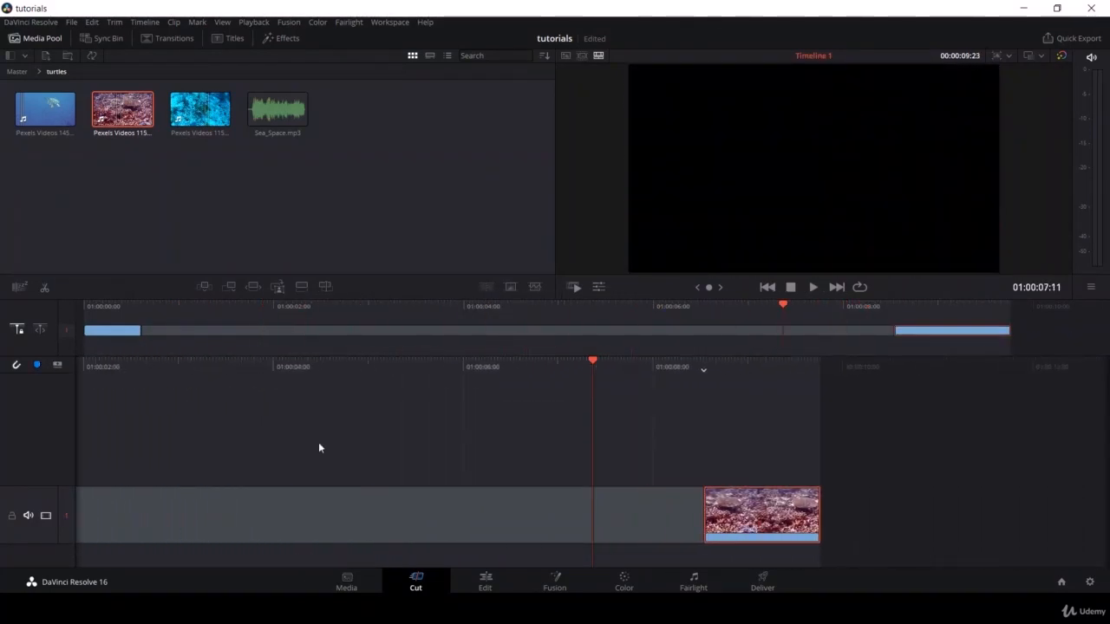
click(598, 382)
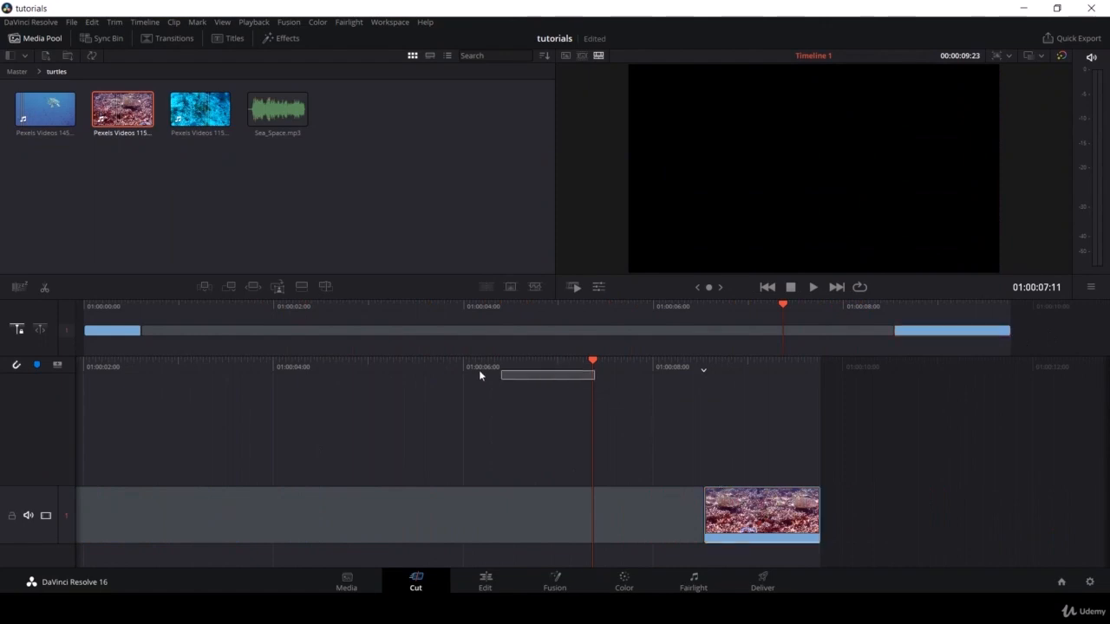
click(970, 307)
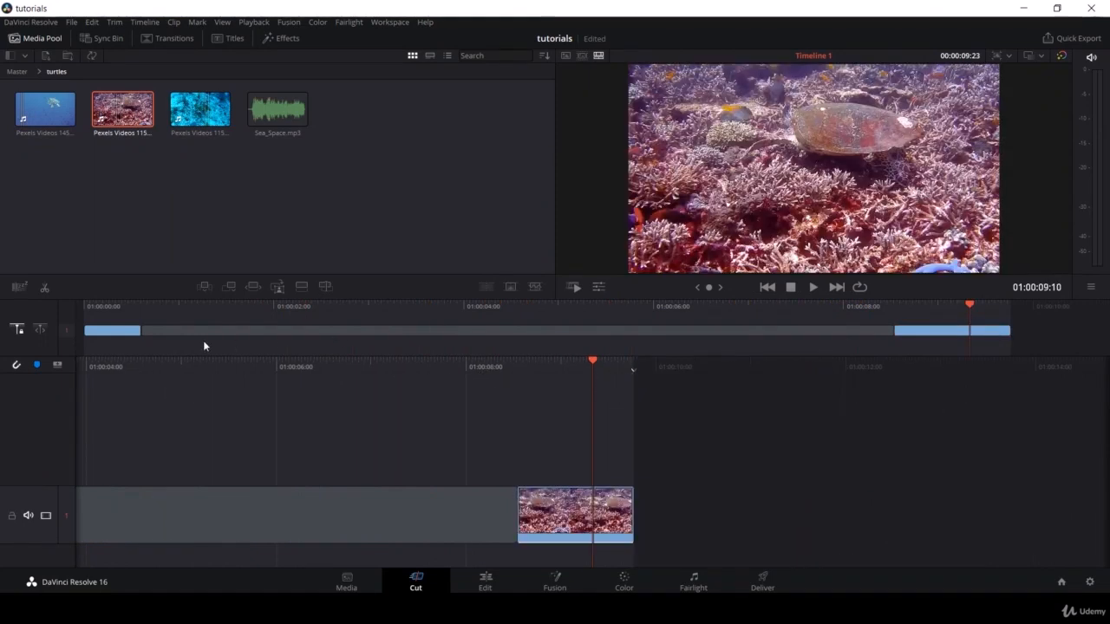
click(110, 308)
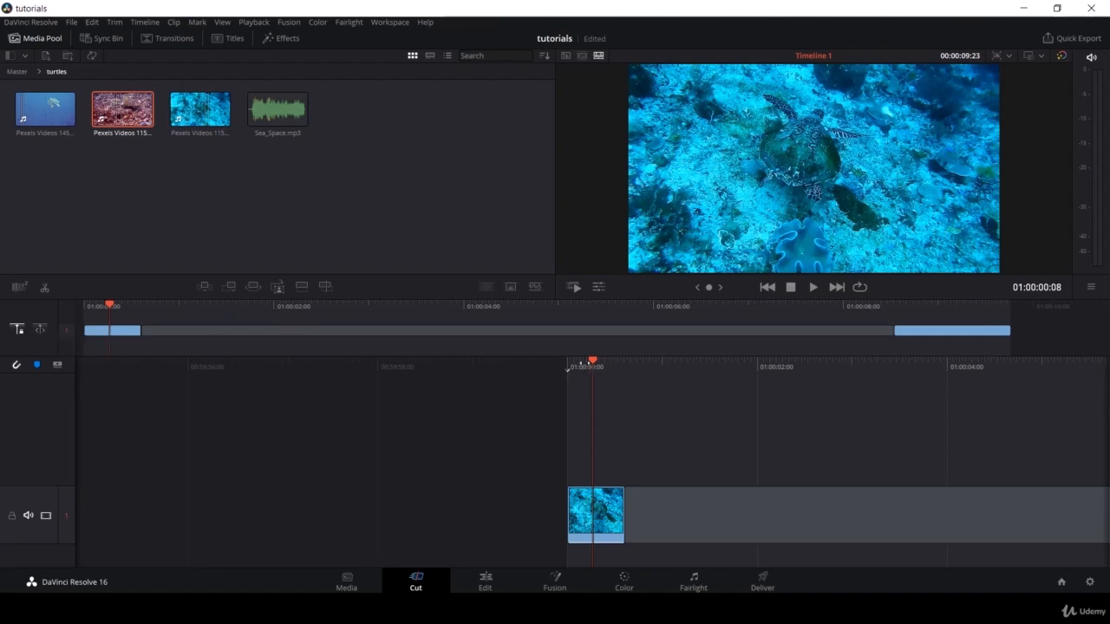
- Scrub through the first clip and the gap to examine how the free and locked playhead modes behave
click(39, 330)
drag(629, 366, 619, 466)
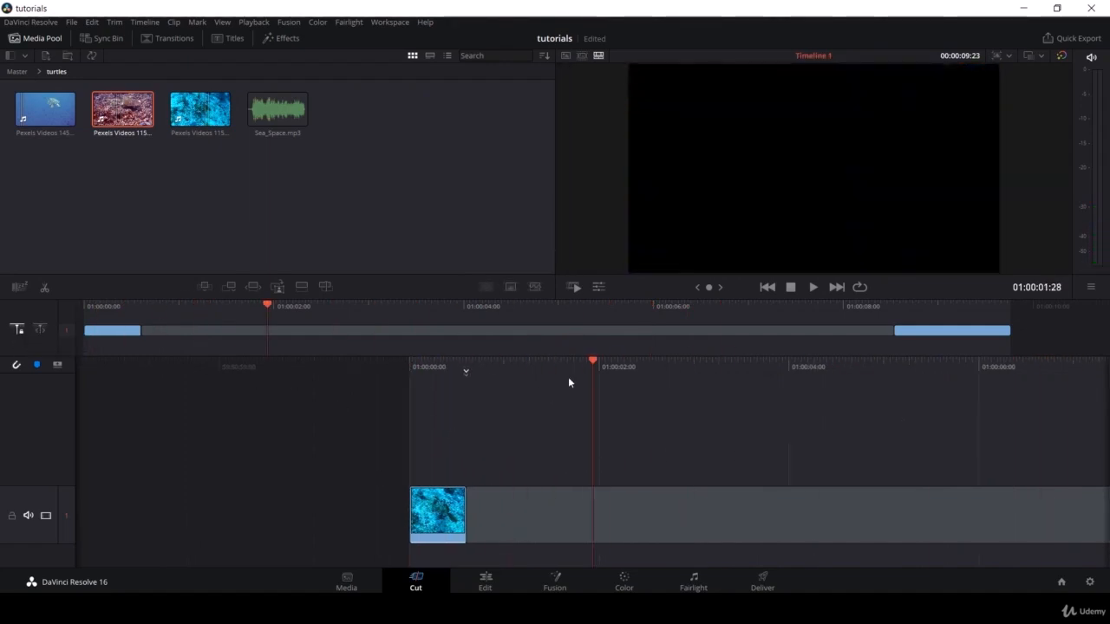
drag(594, 364, 464, 419)
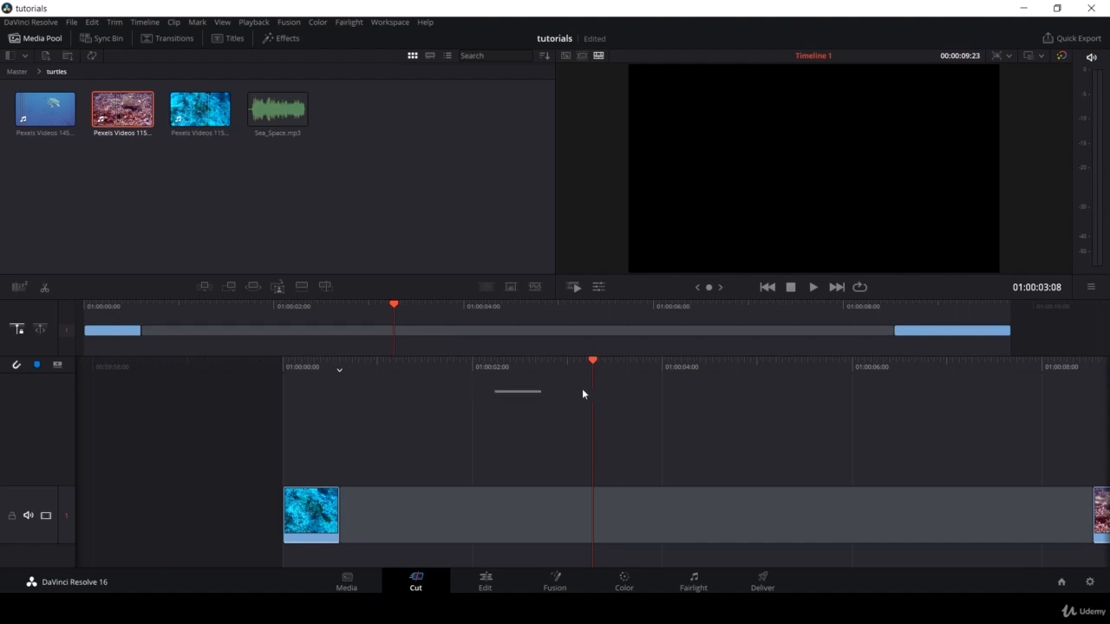
drag(593, 360, 858, 376)
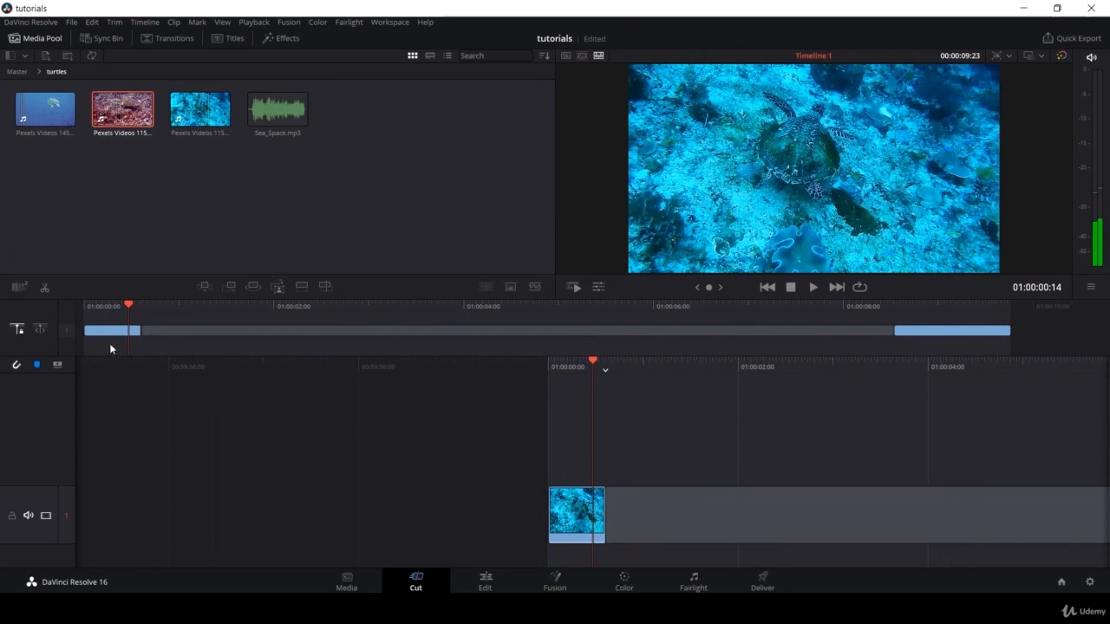
- Split the first timeline clip at 01:00:00:14 and at 01:00:00:07
click(46, 288)
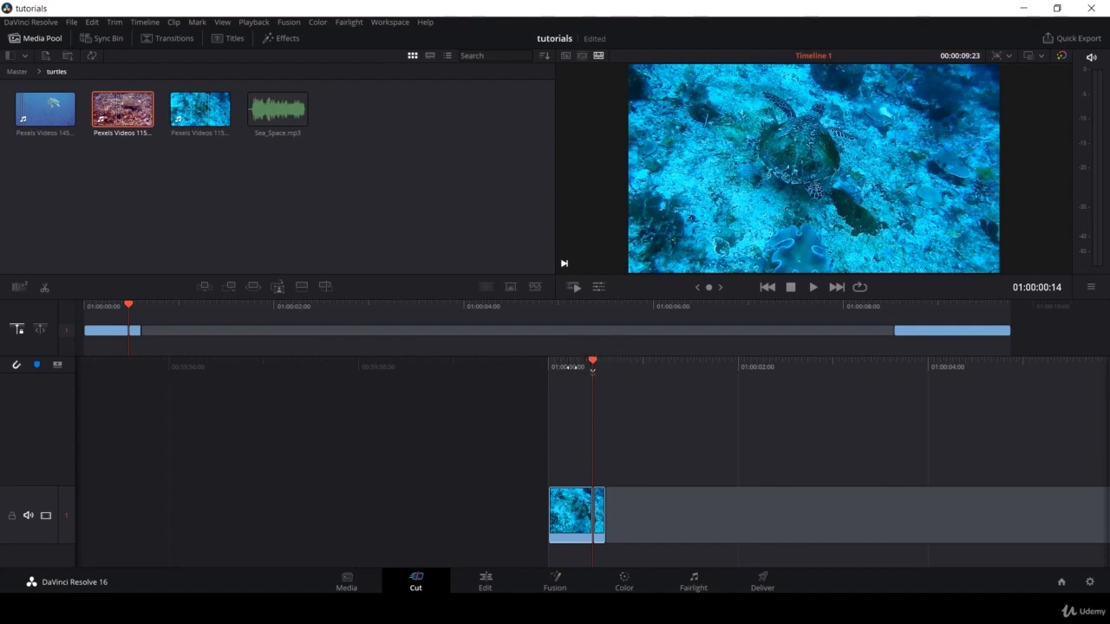
mouse_move(587, 362)
mouse_down()
mouse_move(576, 362)
mouse_move(604, 363)
mouse_up()
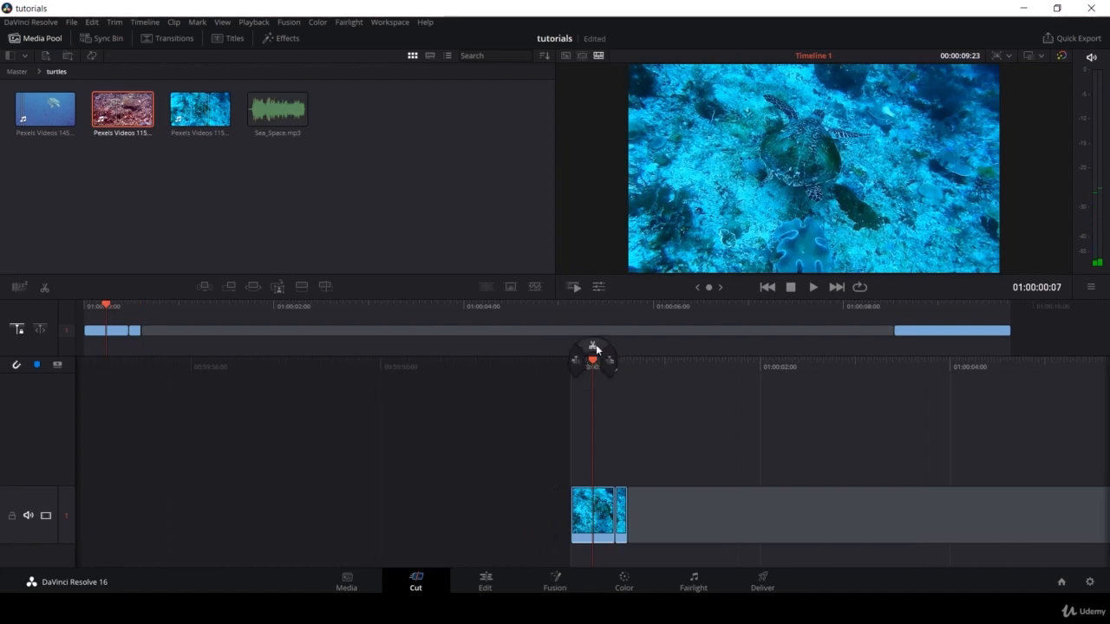
click(597, 351)
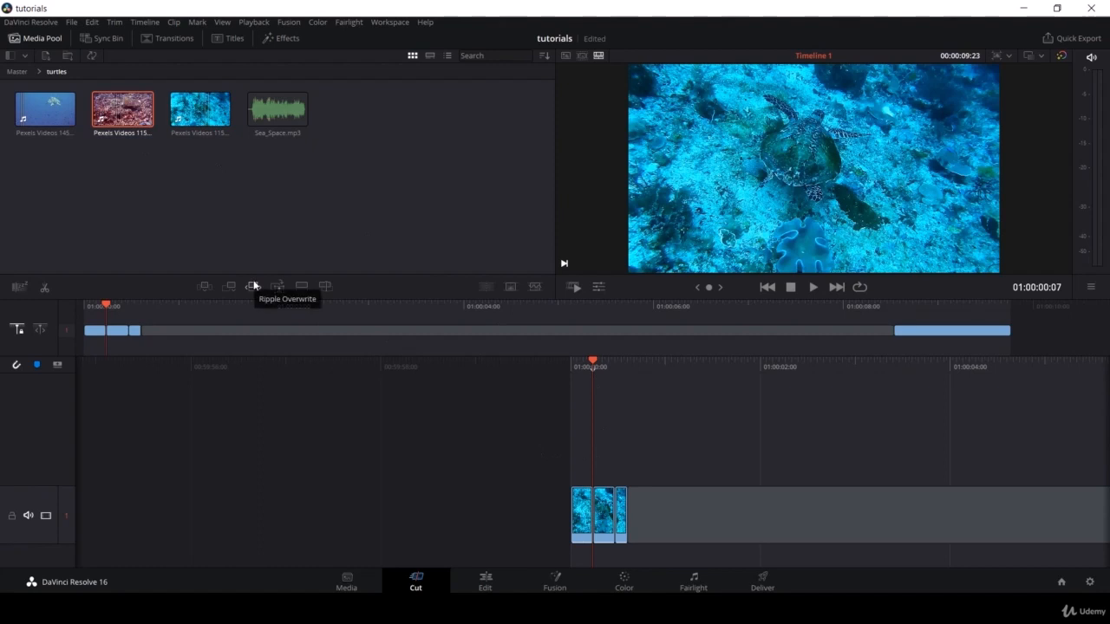
- Open Pexels Videos 1456996.mp4 in the viewer and mark the range from 00:00:06:17 to 00:00:08:02
click(46, 108)
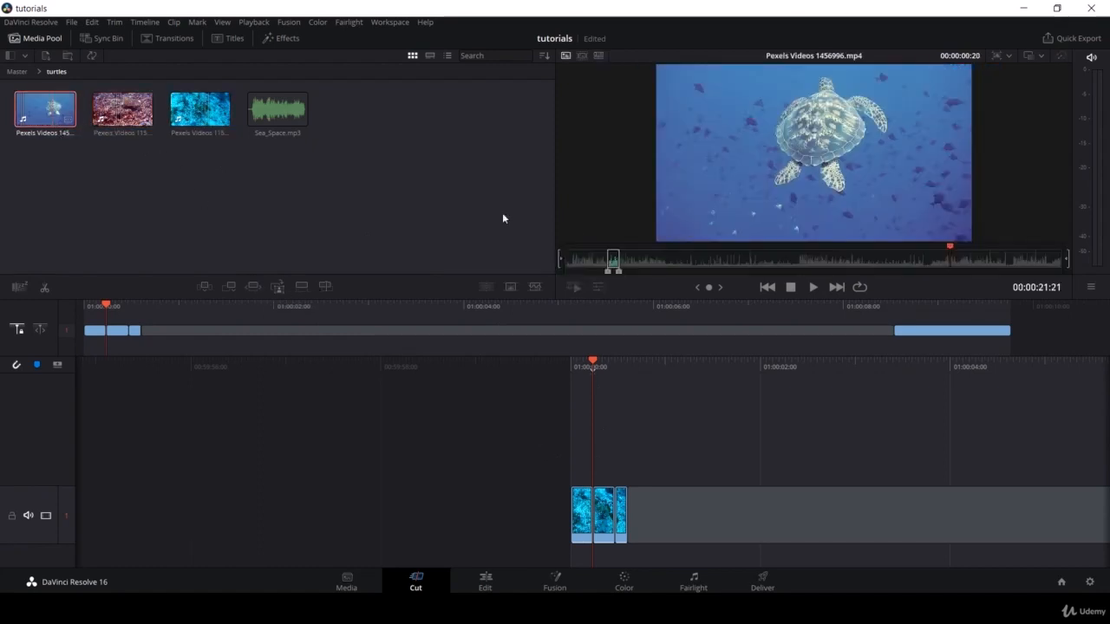
click(683, 262)
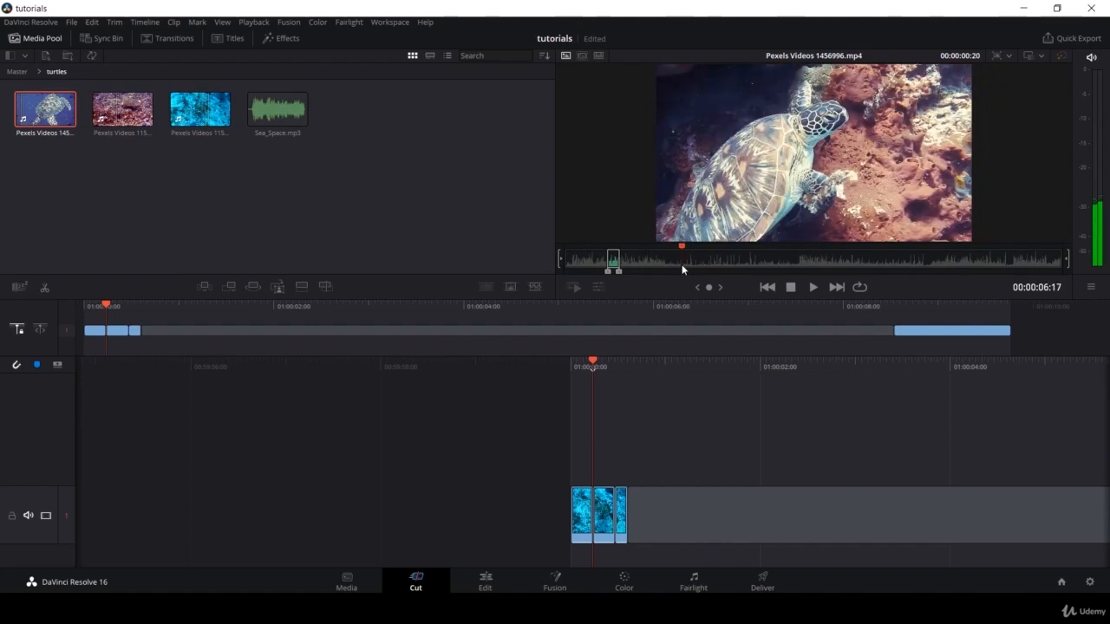
key(i)
click(705, 262)
click(708, 262)
key(o)
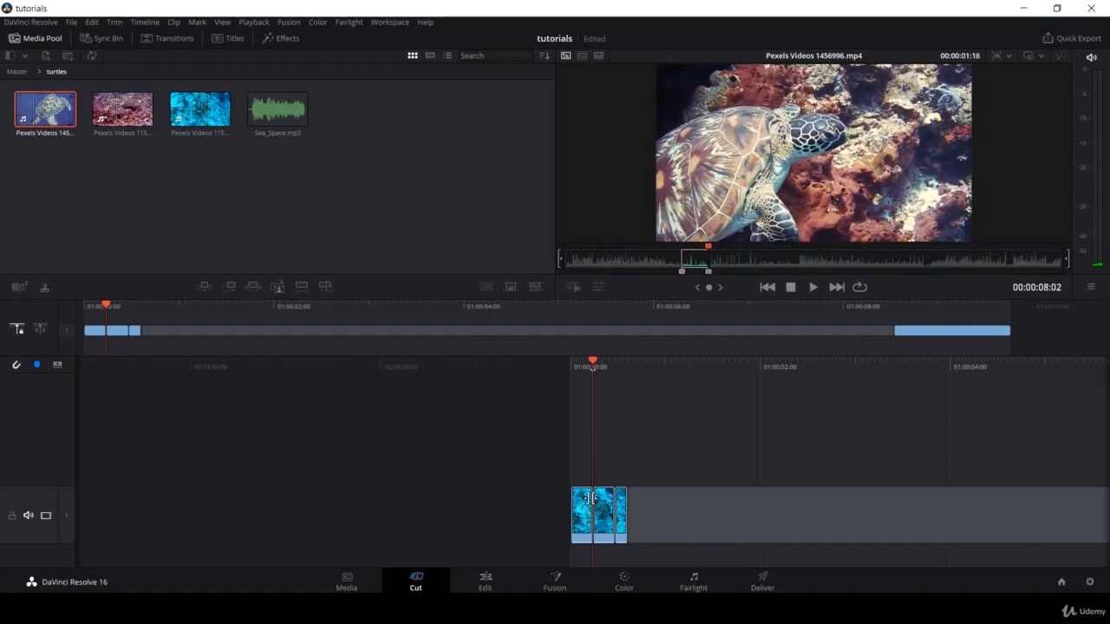
- Select the split turtle segments together on the timeline and set their clip color to Violet
drag(530, 453, 654, 530)
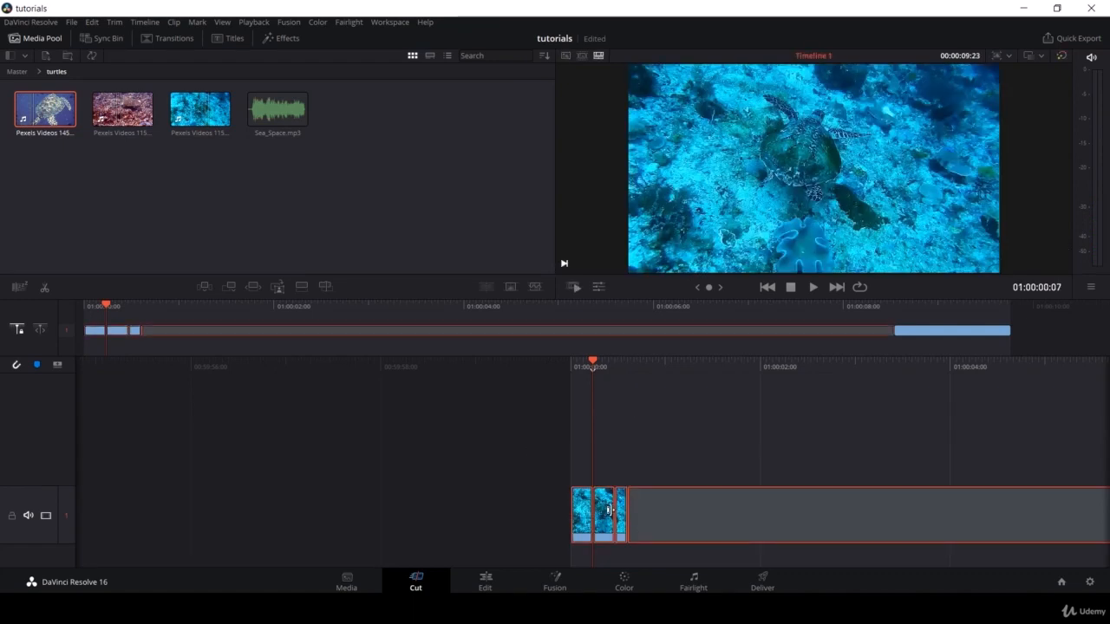
right_click(604, 526)
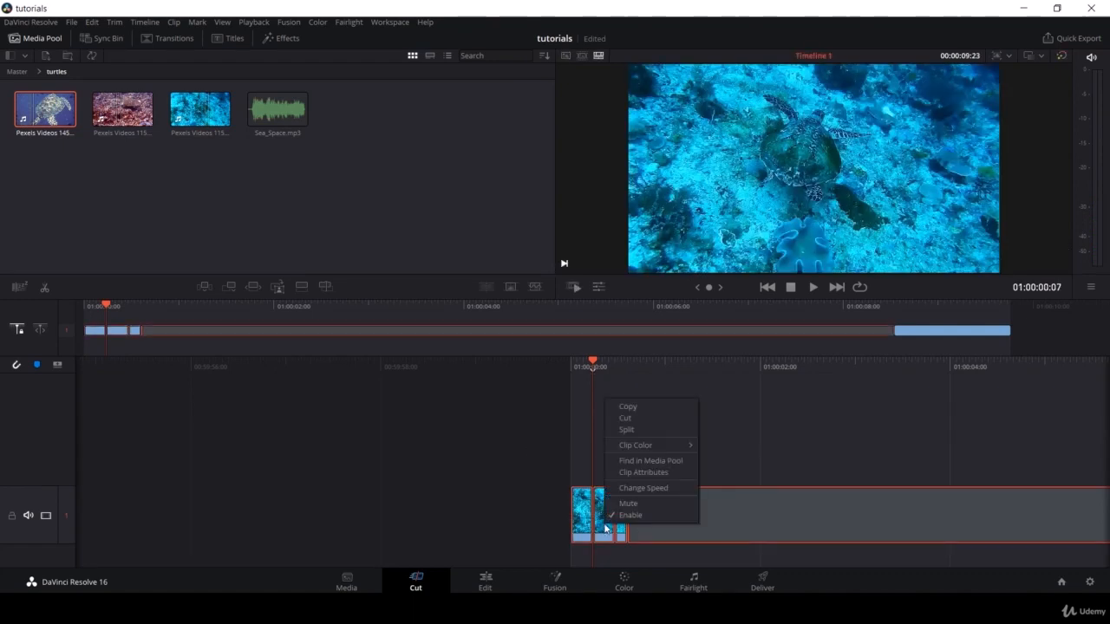
mouse_move(650, 443)
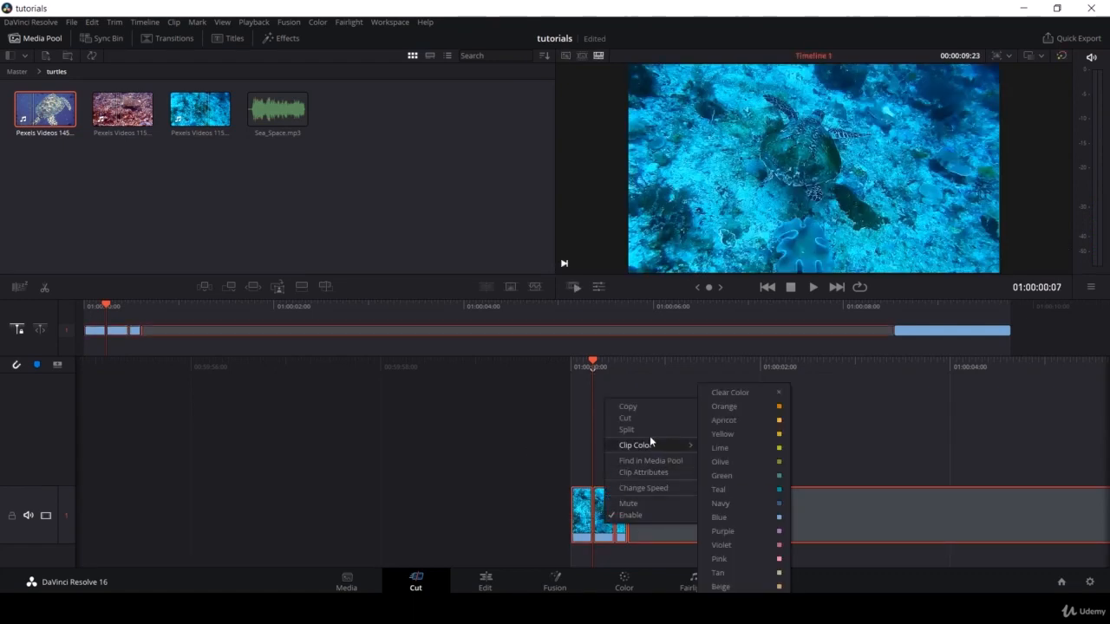
click(747, 542)
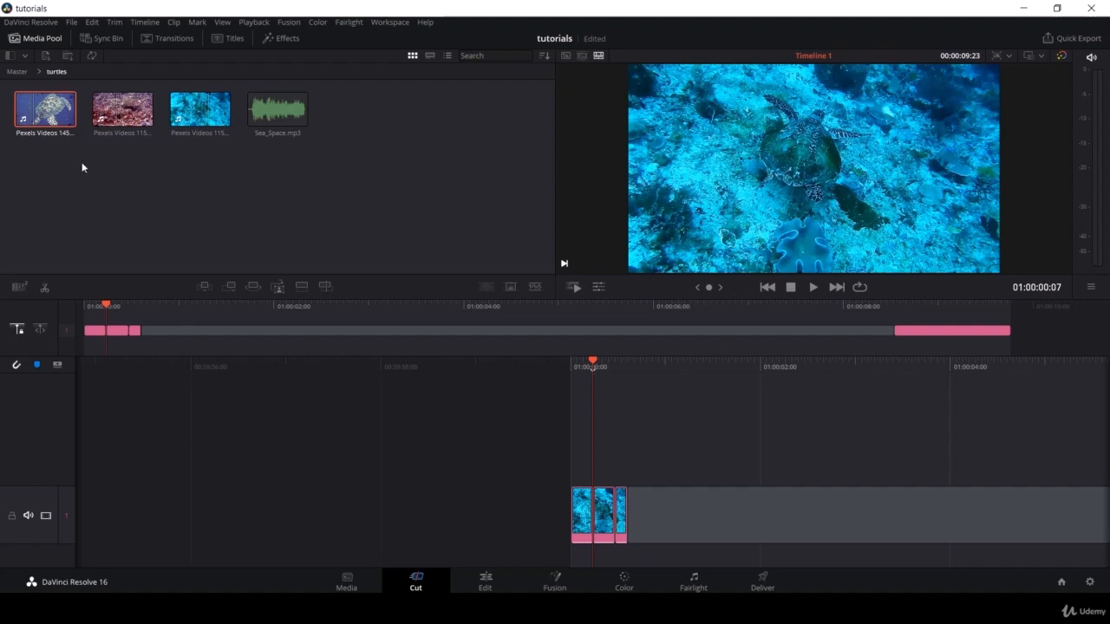
- Replace the middle split segment with the marked range of Pexels Videos 1456996.mp4 using Ripple Overwrite
click(70, 120)
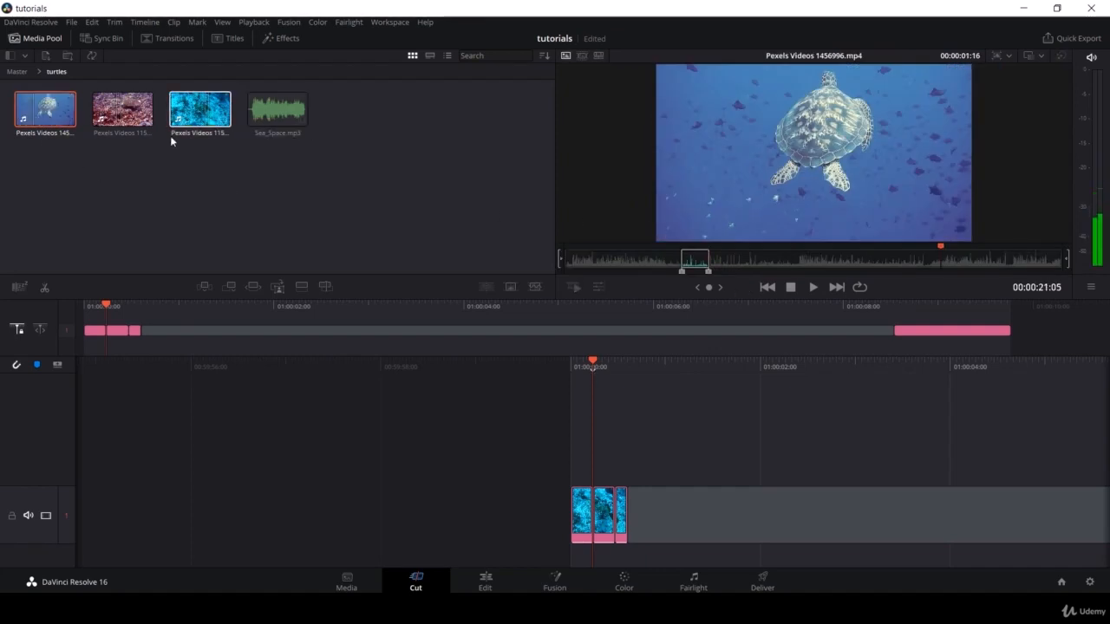
click(257, 288)
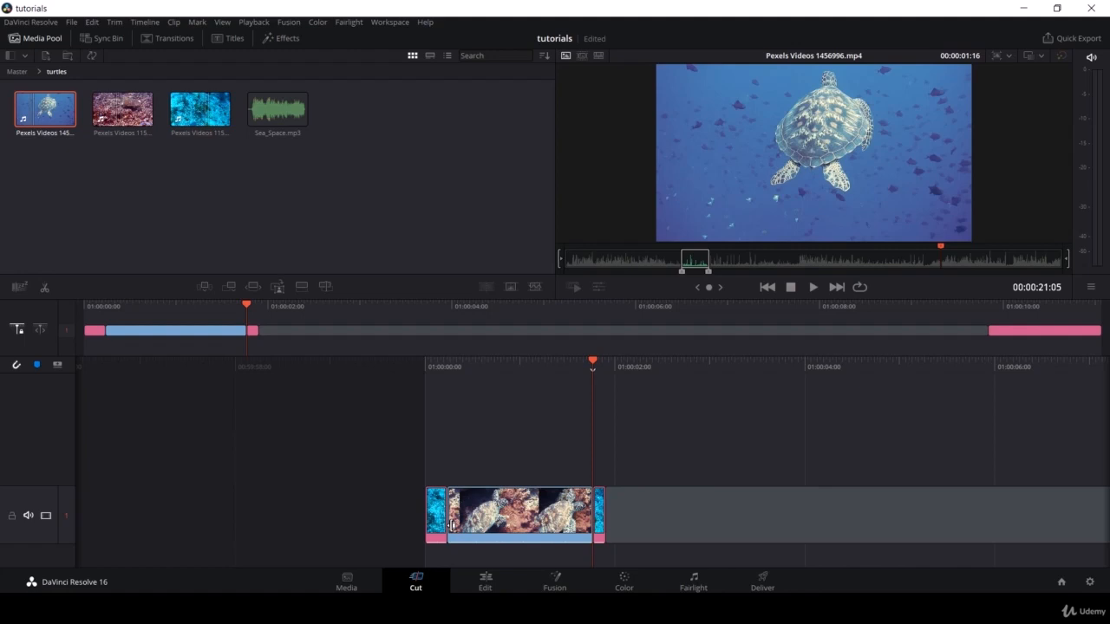
- Show the turtles bin as a source tape and jump to 00:00:06:15 in the combined footage
click(582, 54)
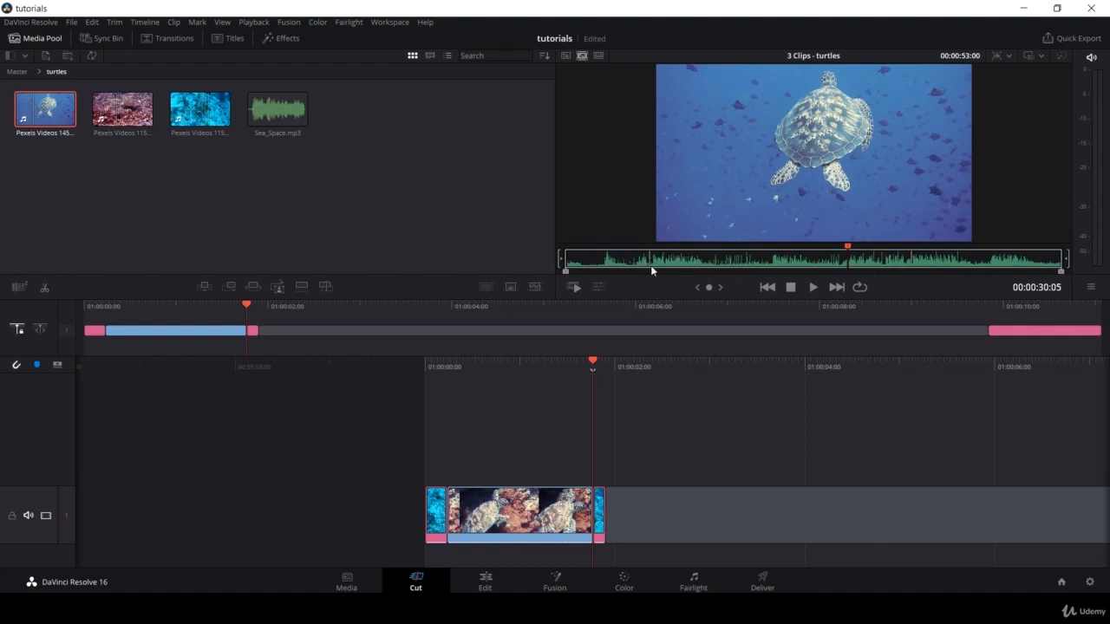
click(628, 259)
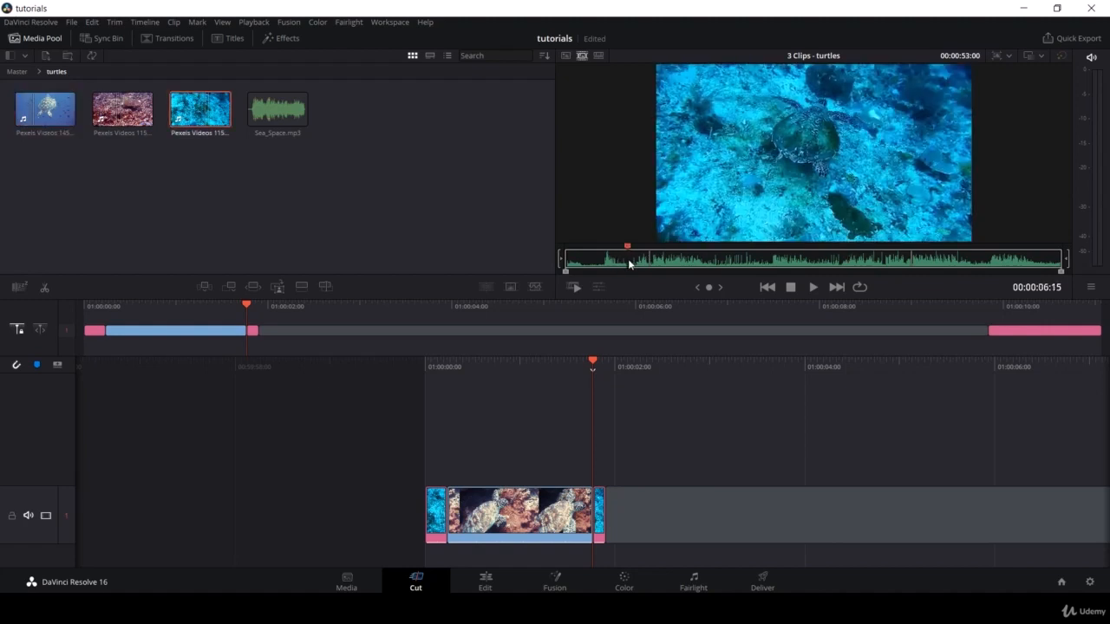
- Scrub through the turtles bin's combined source tape past each of its clips, stopping at 00:00:44:19
drag(628, 259, 698, 260)
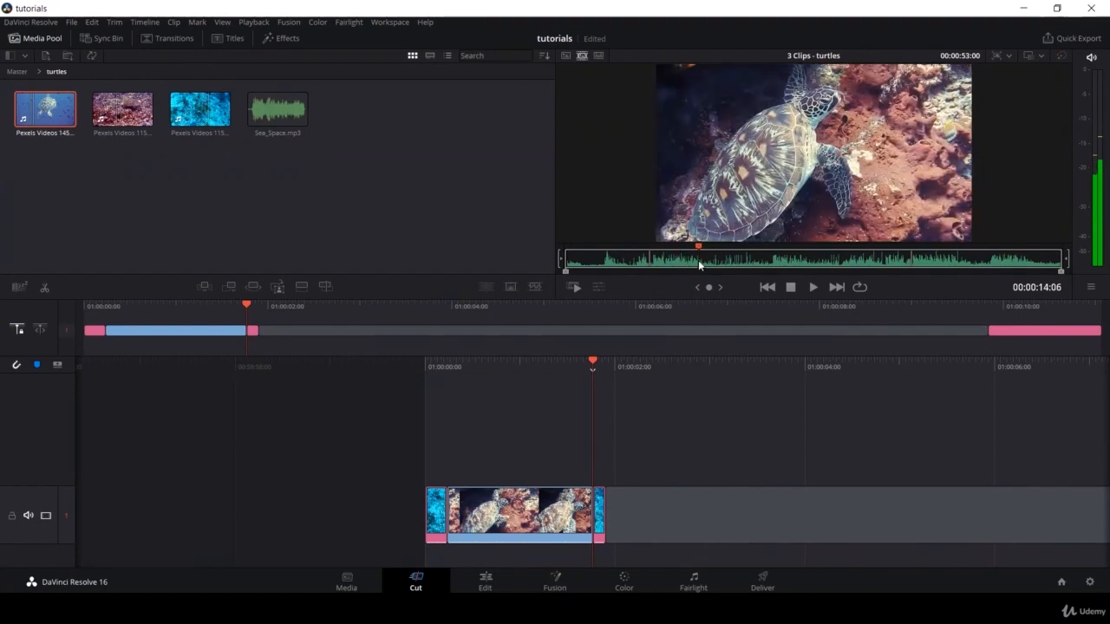
click(902, 260)
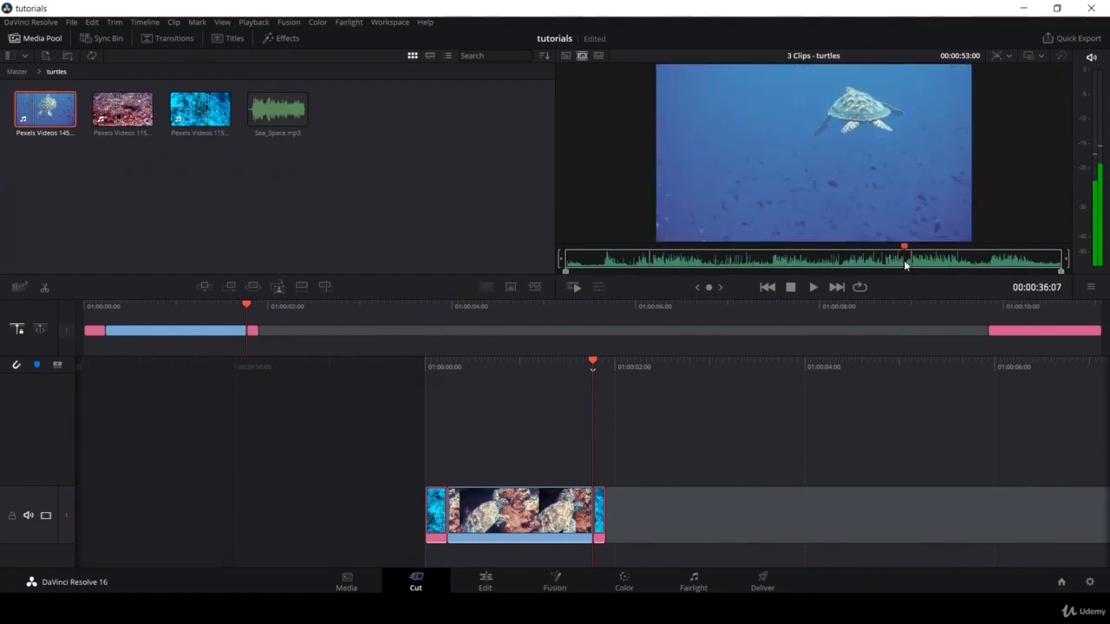
drag(904, 260, 983, 263)
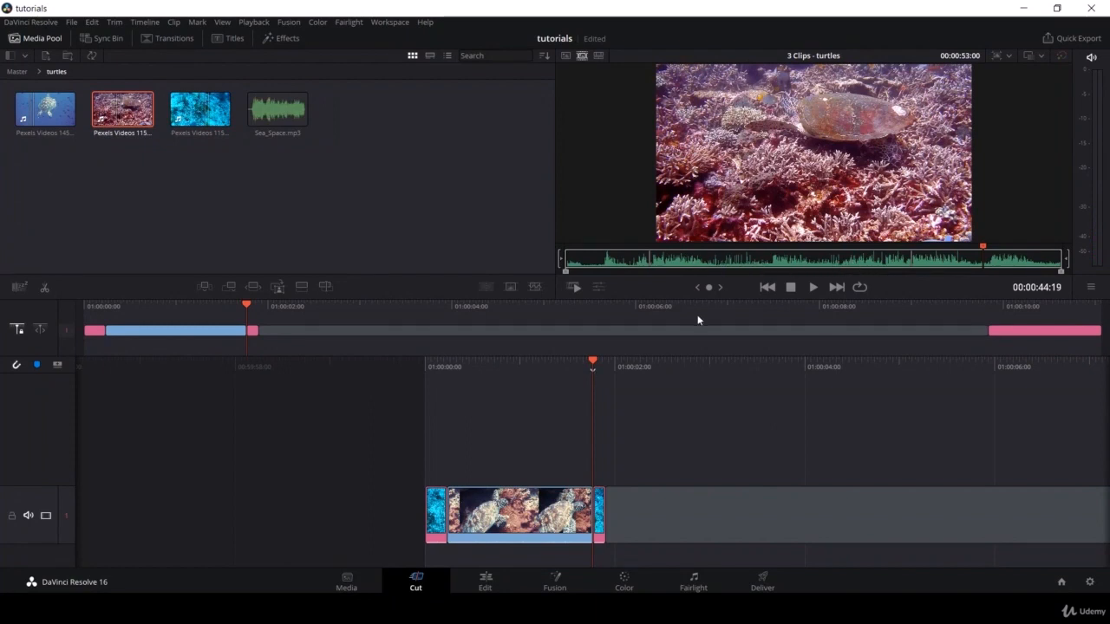
- Add a dissolve at the cut between the middle and last turtle segments and play it back
click(510, 288)
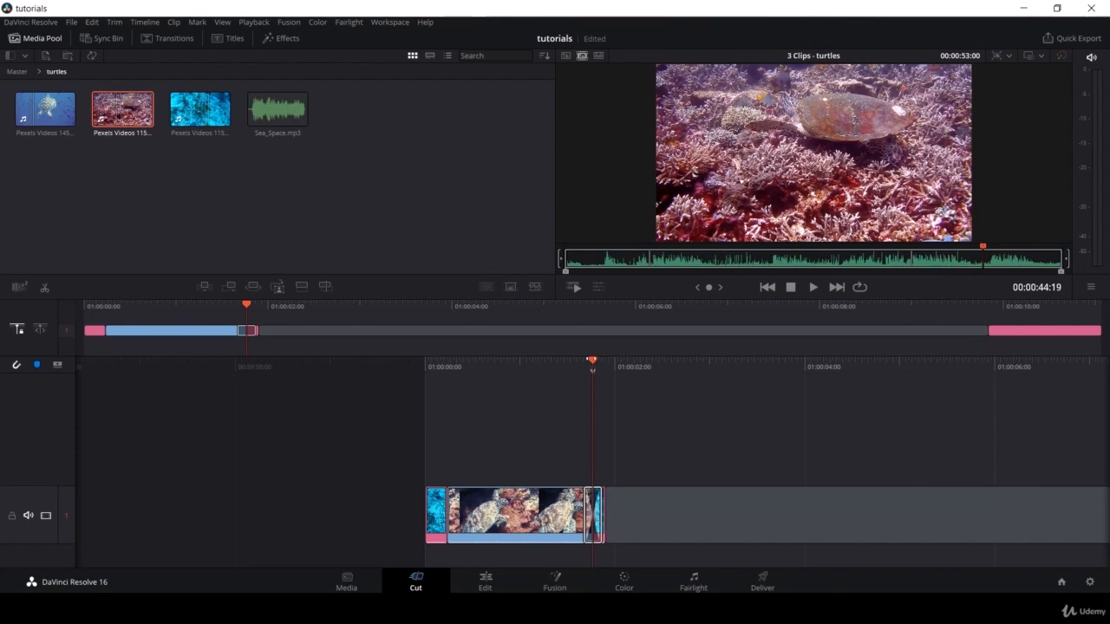
drag(594, 360, 604, 360)
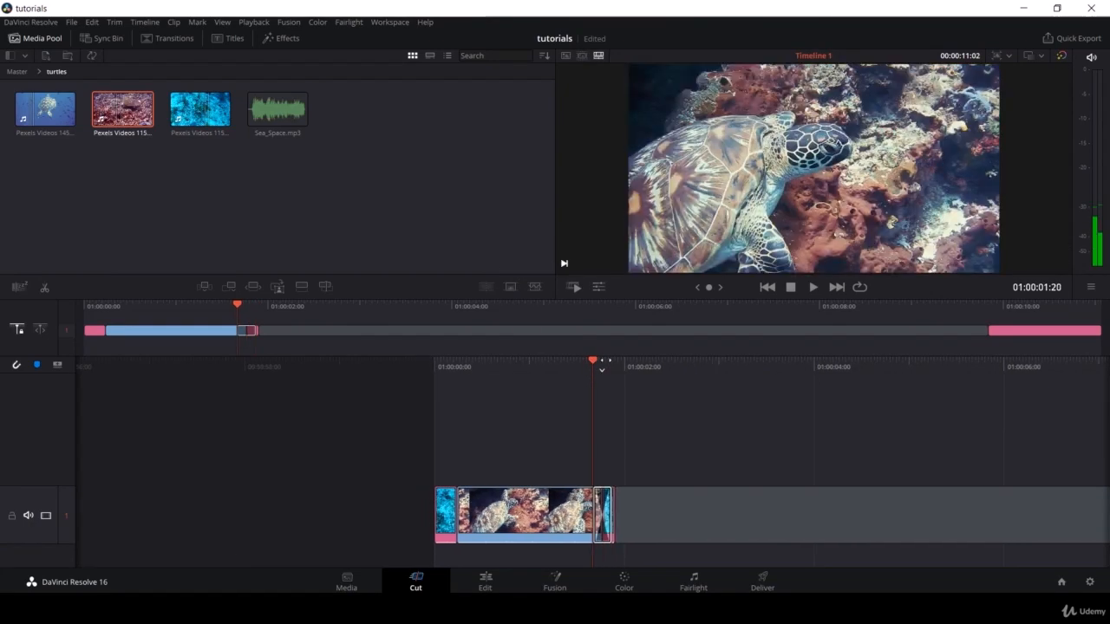
key(space)
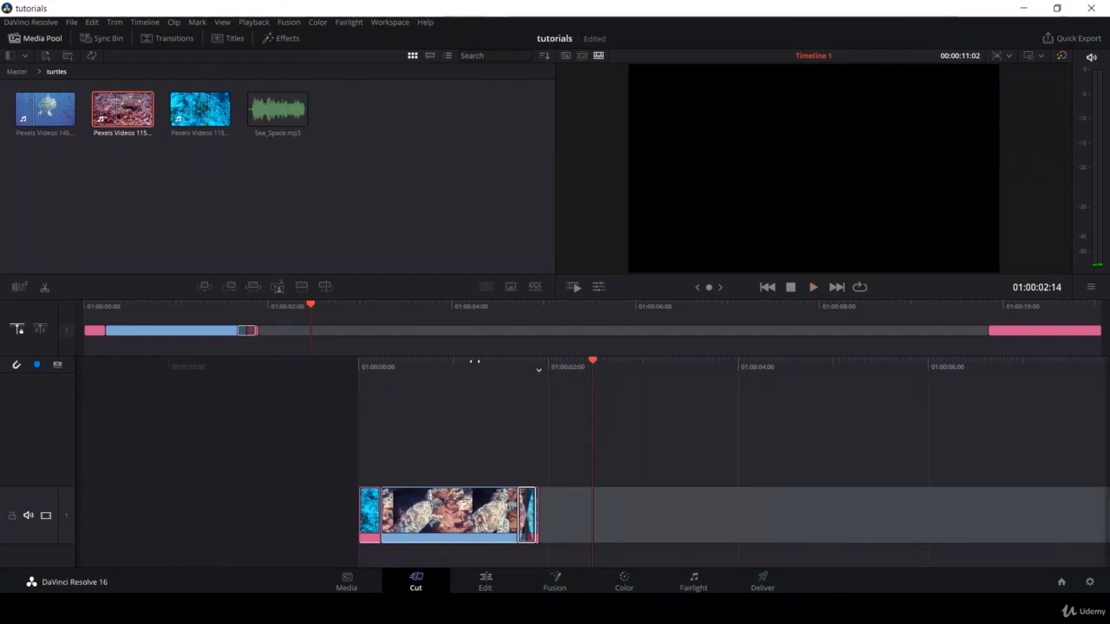
drag(512, 359, 605, 364)
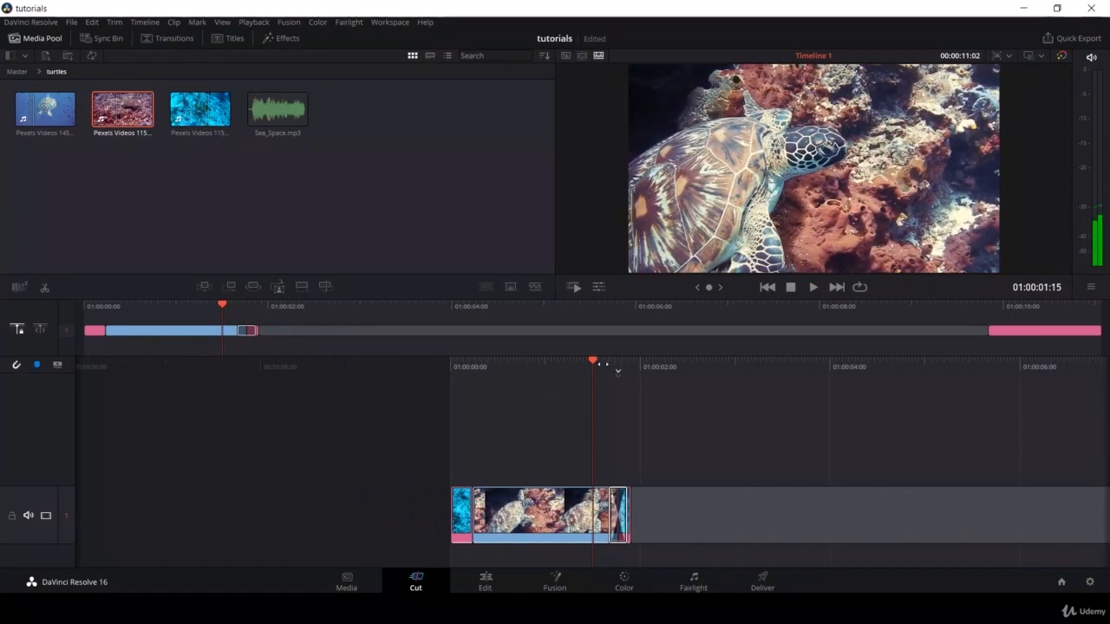
key(space)
key(space)
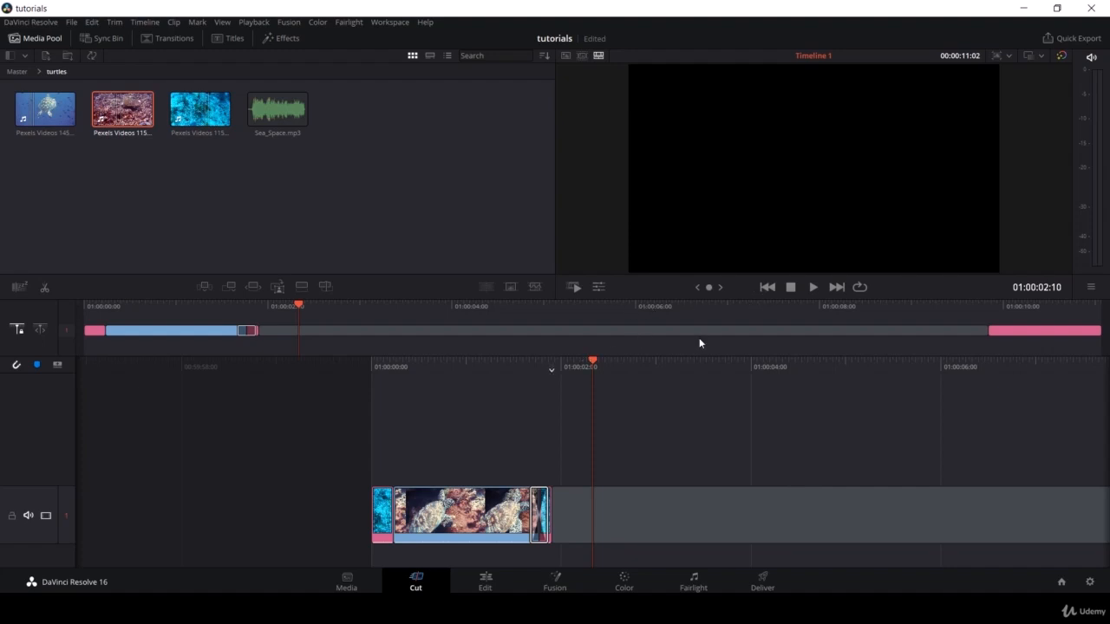
- Check the Inspector on the Edit page, hide it again and return to the Cut page
click(482, 582)
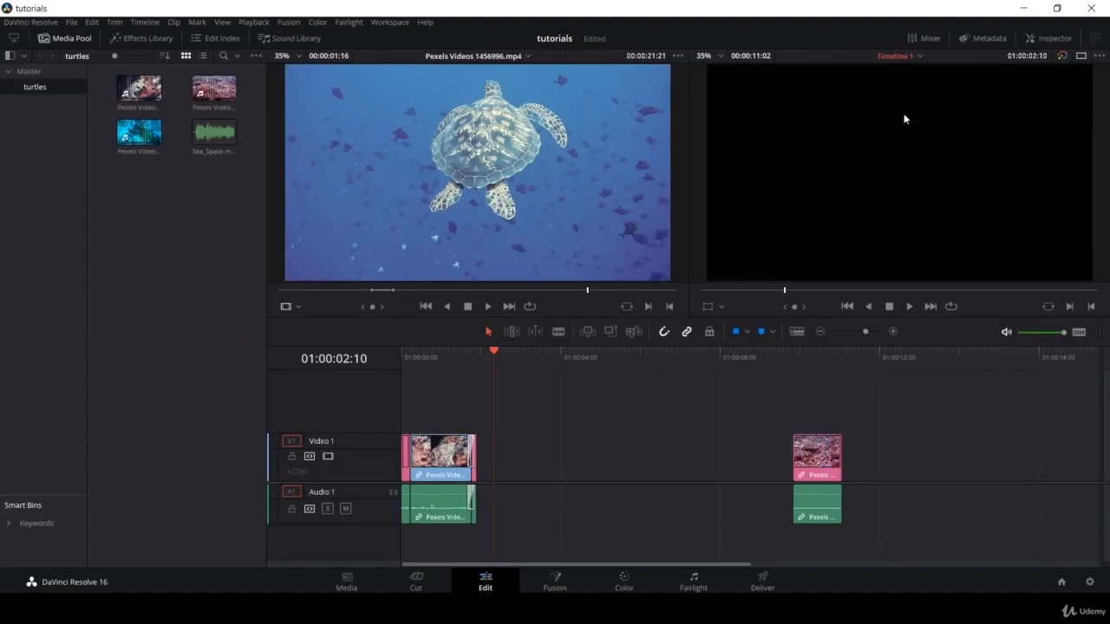
click(1042, 37)
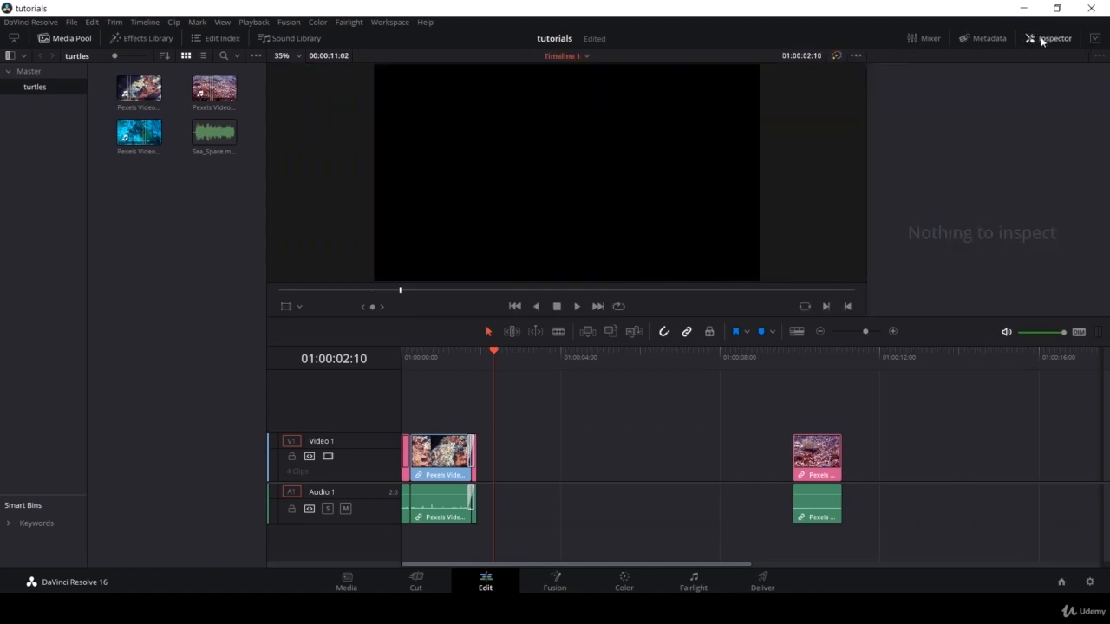
click(1041, 39)
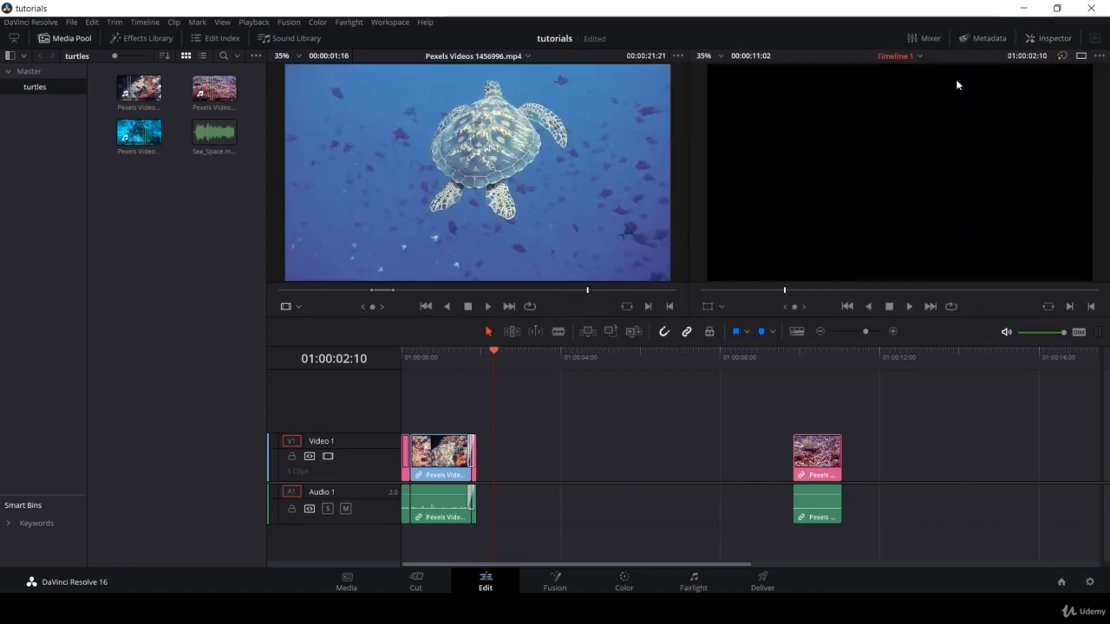
click(413, 586)
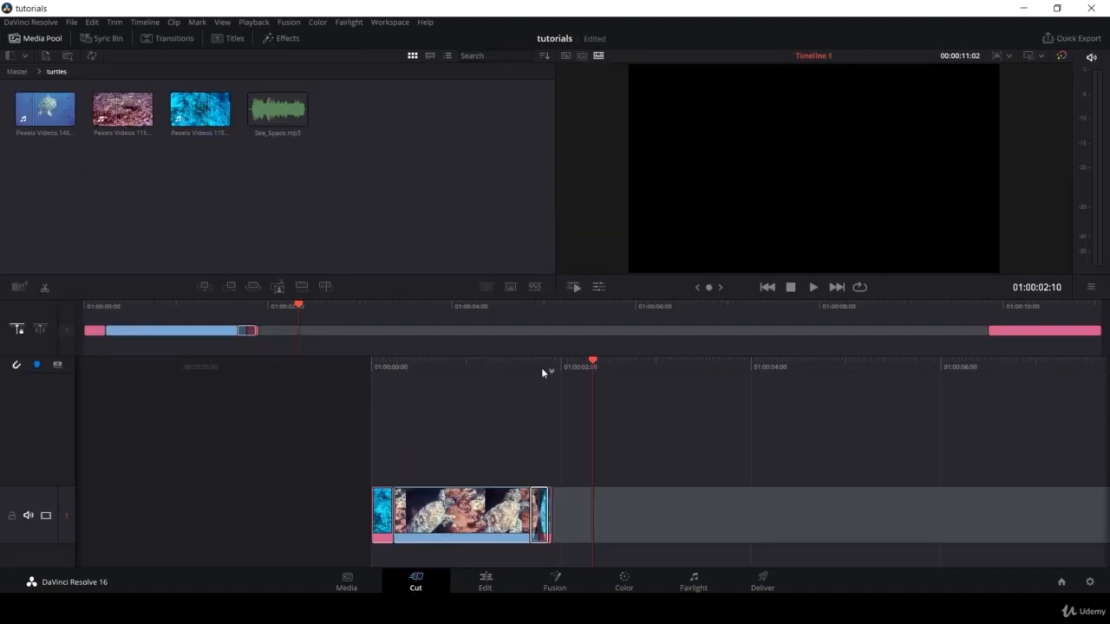
- Show the viewer's transform tools for the middle turtle segment and adjust its zoom with the playhead at 01:00:01:12
click(598, 287)
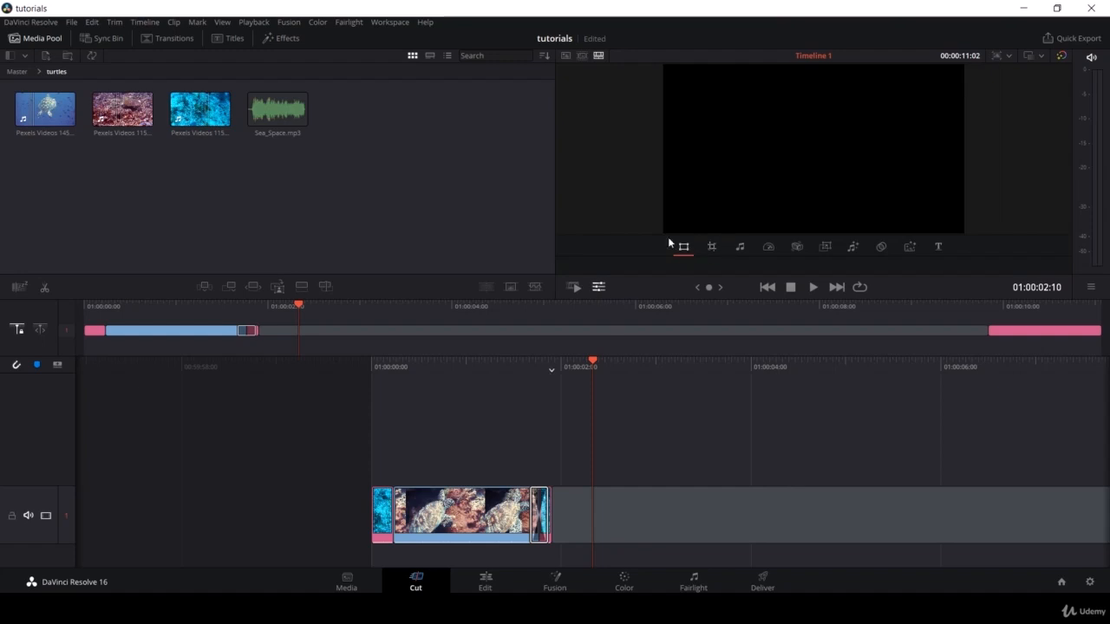
click(200, 109)
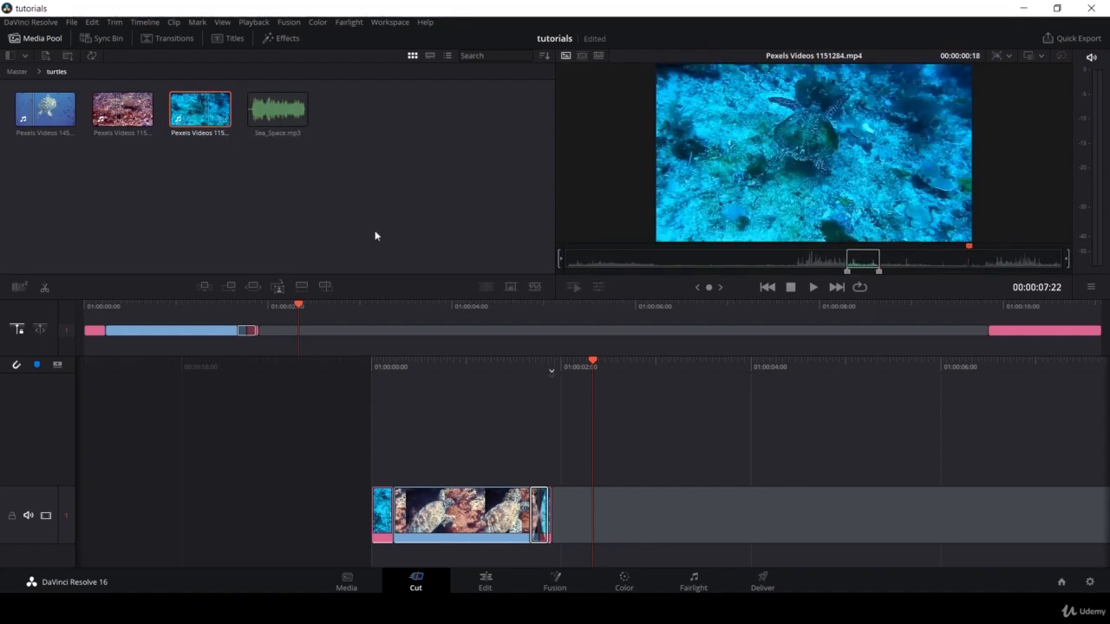
click(443, 524)
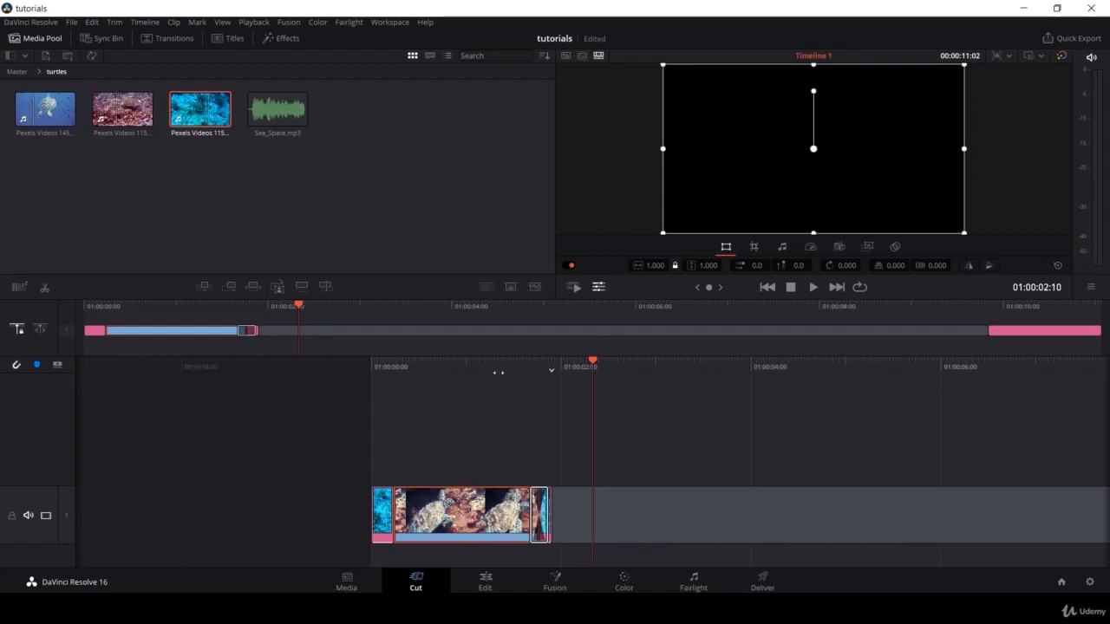
drag(499, 372, 587, 373)
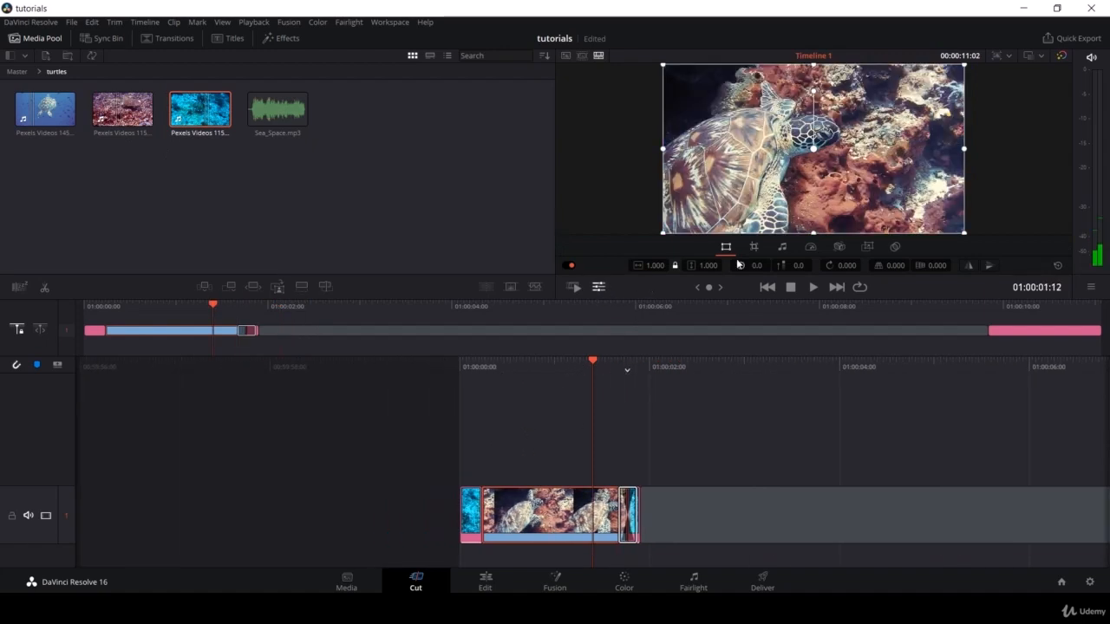
drag(699, 265, 719, 356)
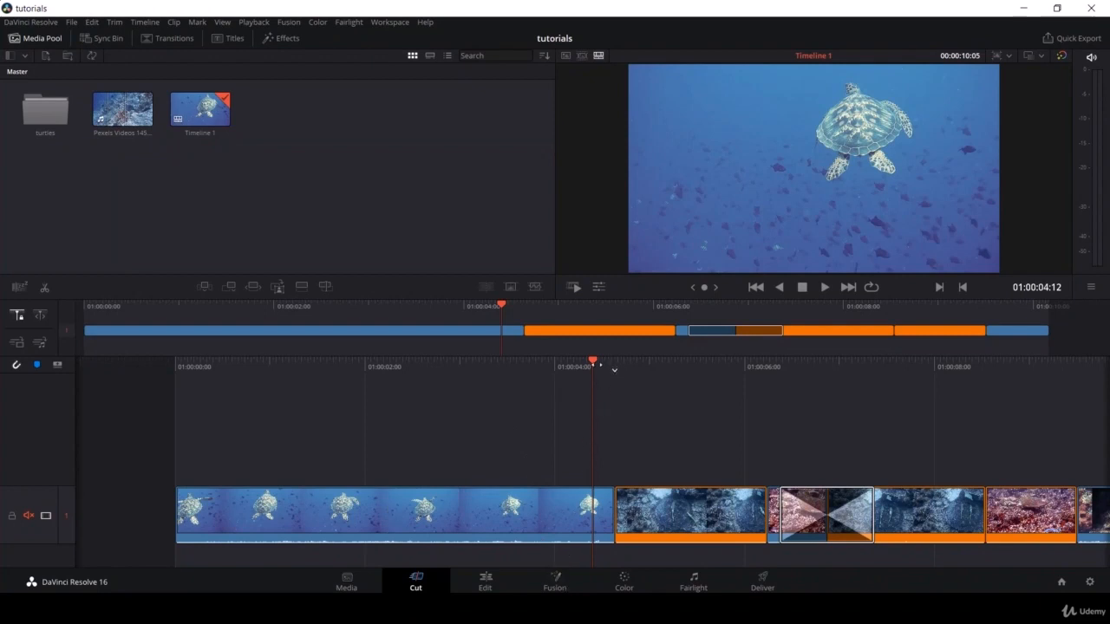
- Place the playhead at 01:00:02:23 on the first turtle clip and open that clip on the Fusion page
drag(600, 365, 751, 366)
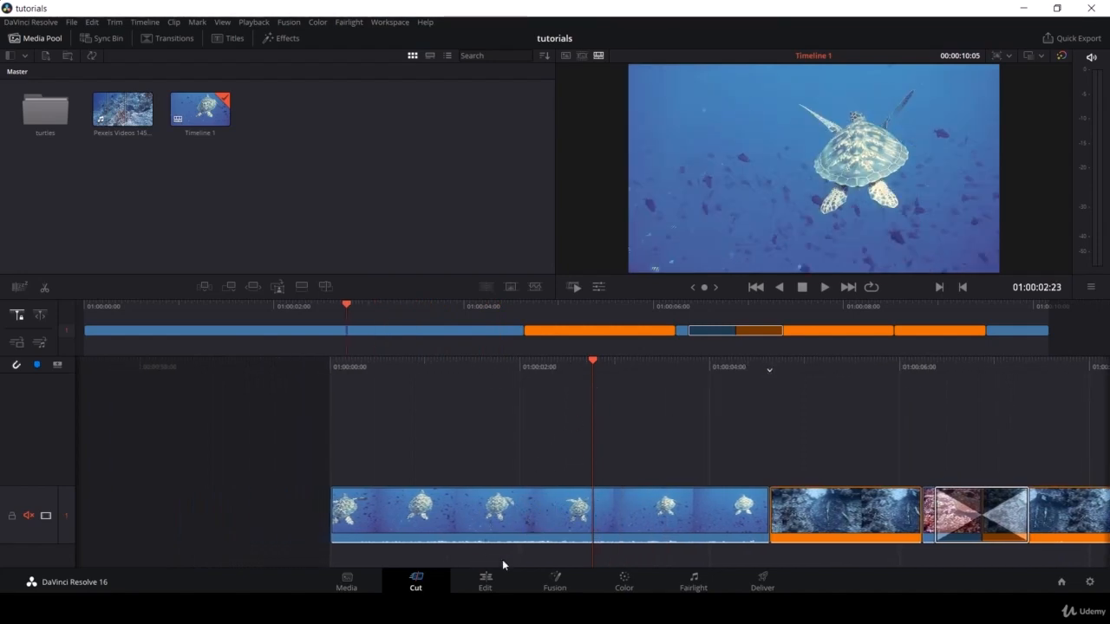
click(555, 585)
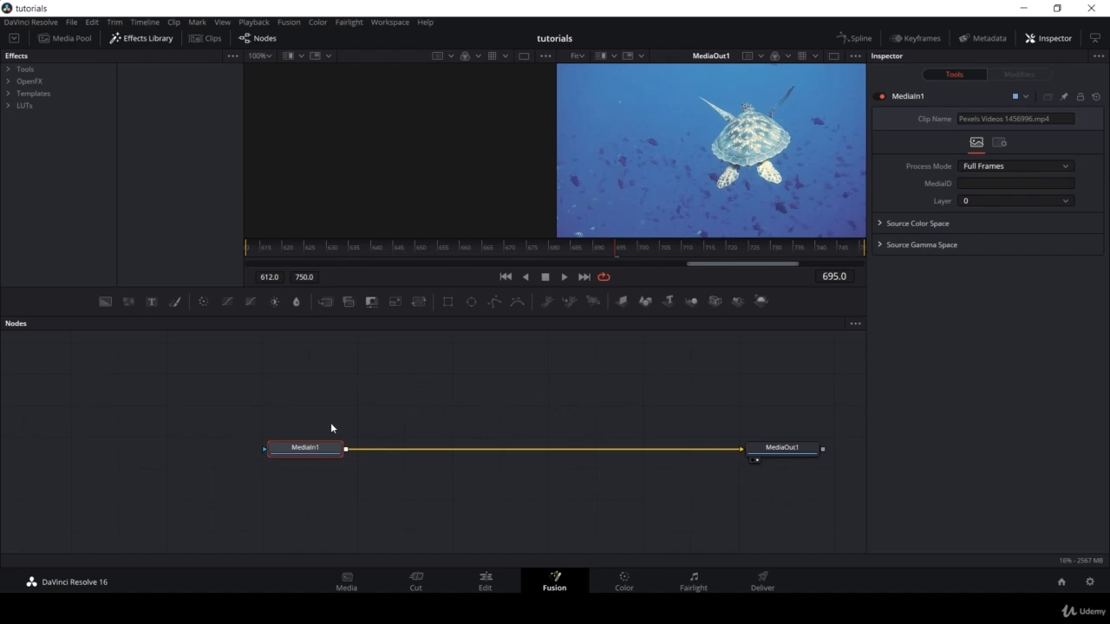
- Move the MediaIn1 and MediaOut1 nodes closer together and display MediaIn1 in the left viewer
drag(328, 449, 400, 448)
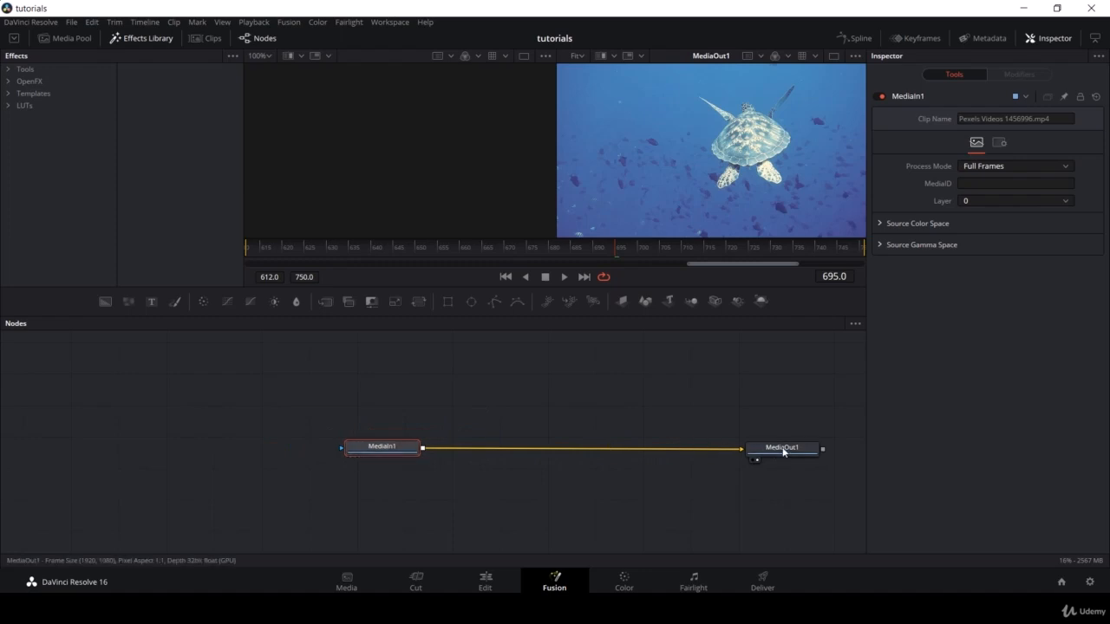
drag(780, 450, 646, 450)
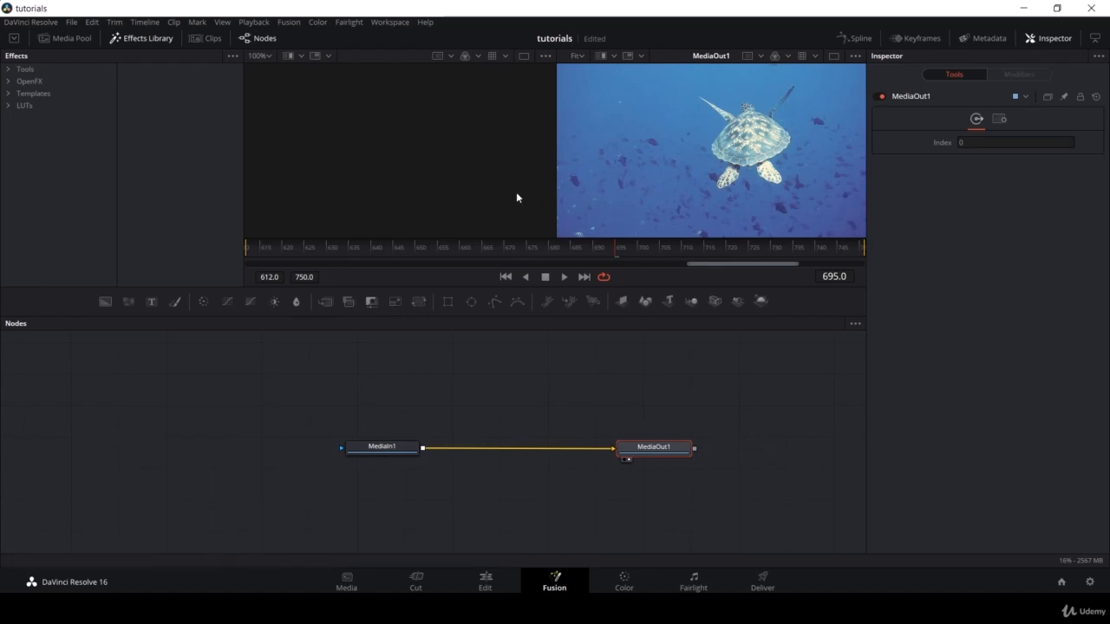
click(352, 458)
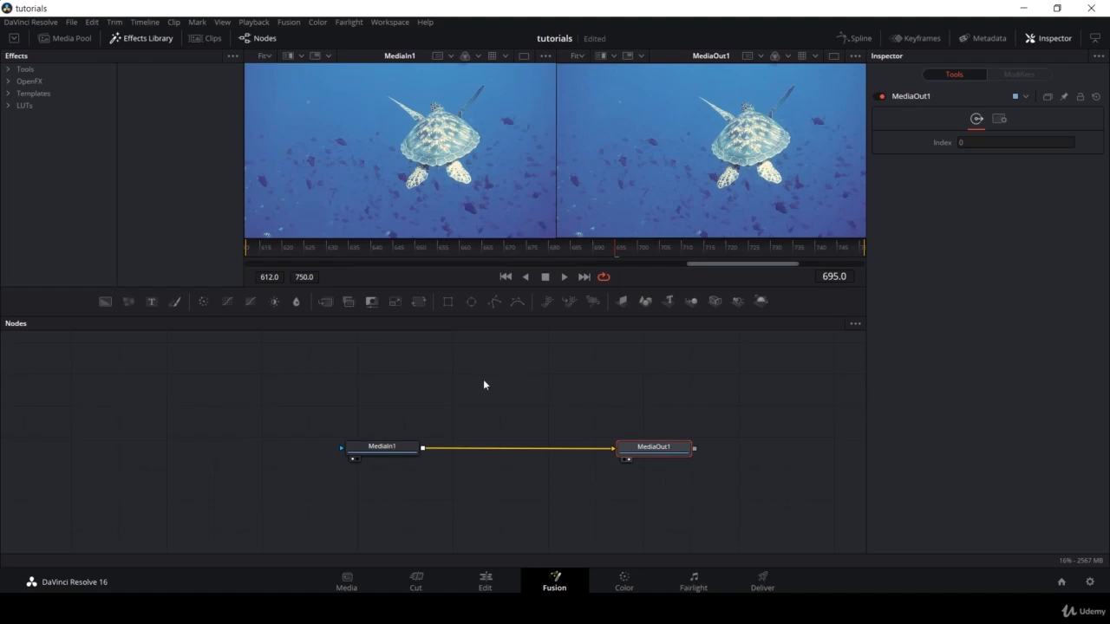
click(325, 336)
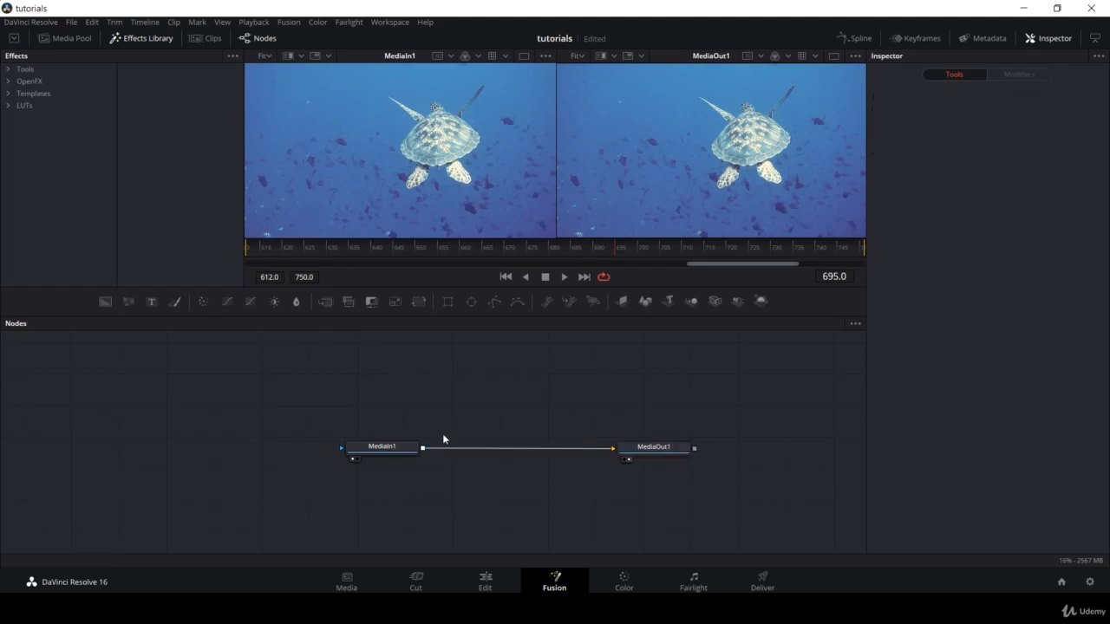
- Try a Blur node after MediaIn1 with a blur size of 41.0, and delete the node again
click(399, 449)
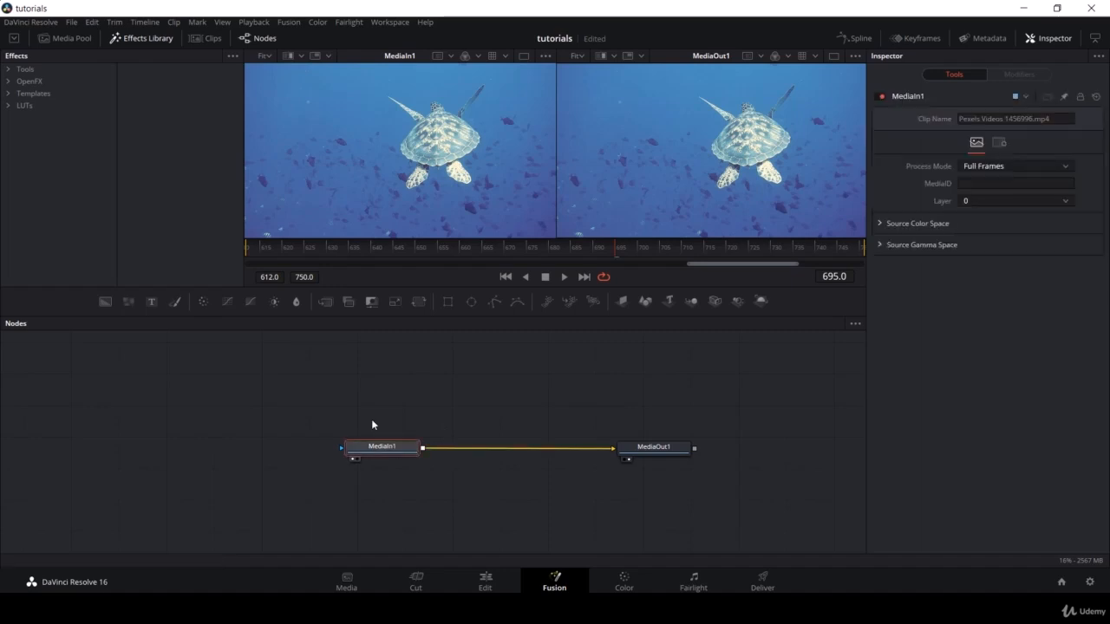
click(294, 305)
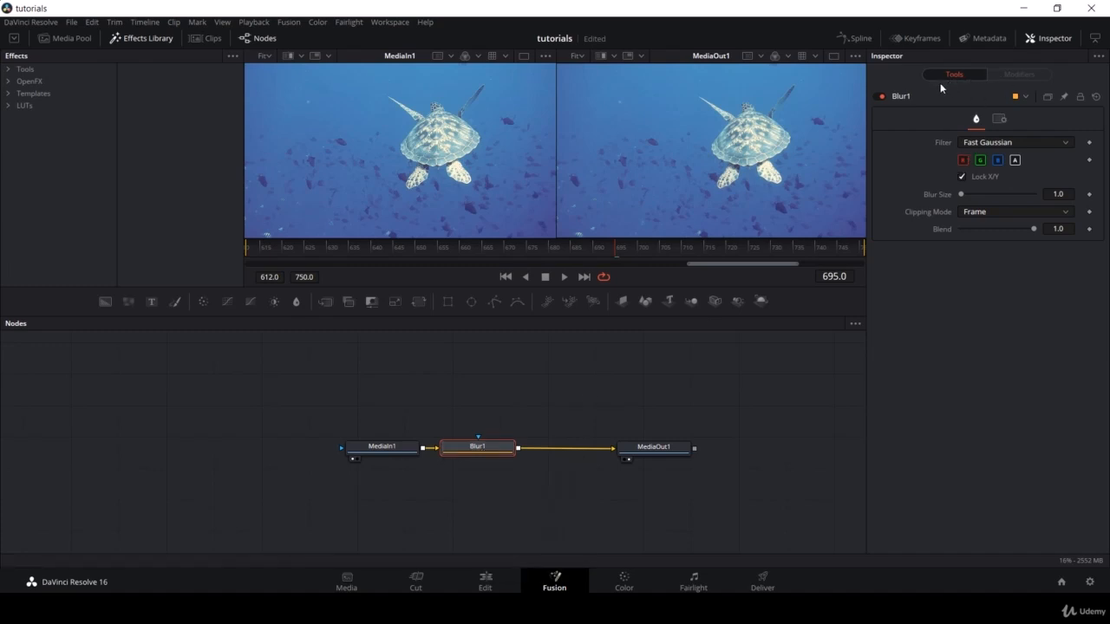
drag(970, 190, 983, 198)
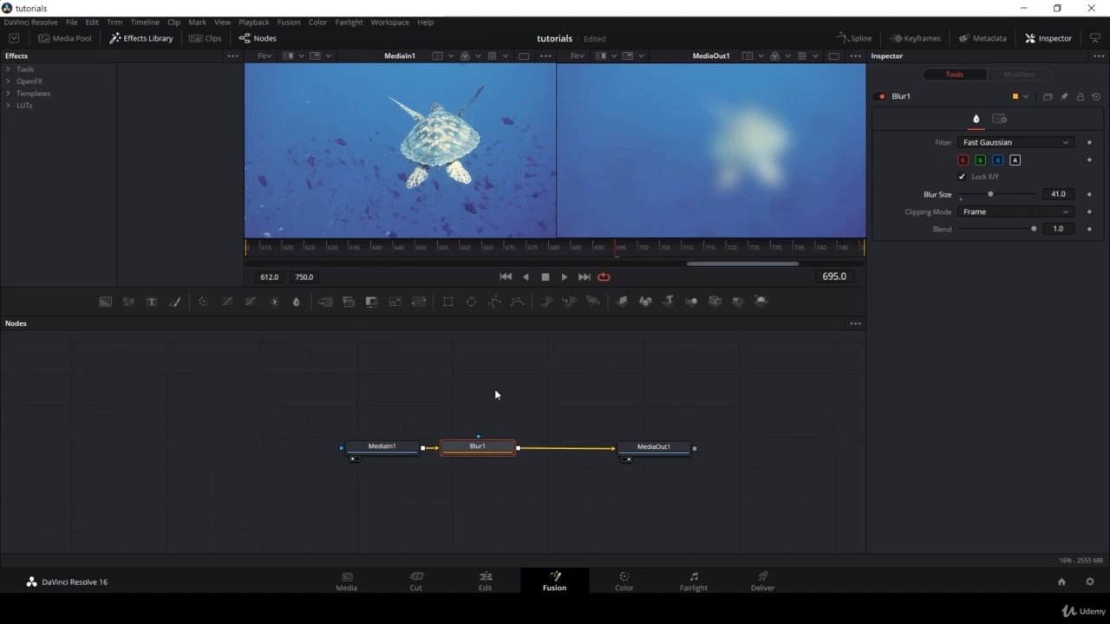
drag(490, 399, 488, 479)
key(Delete)
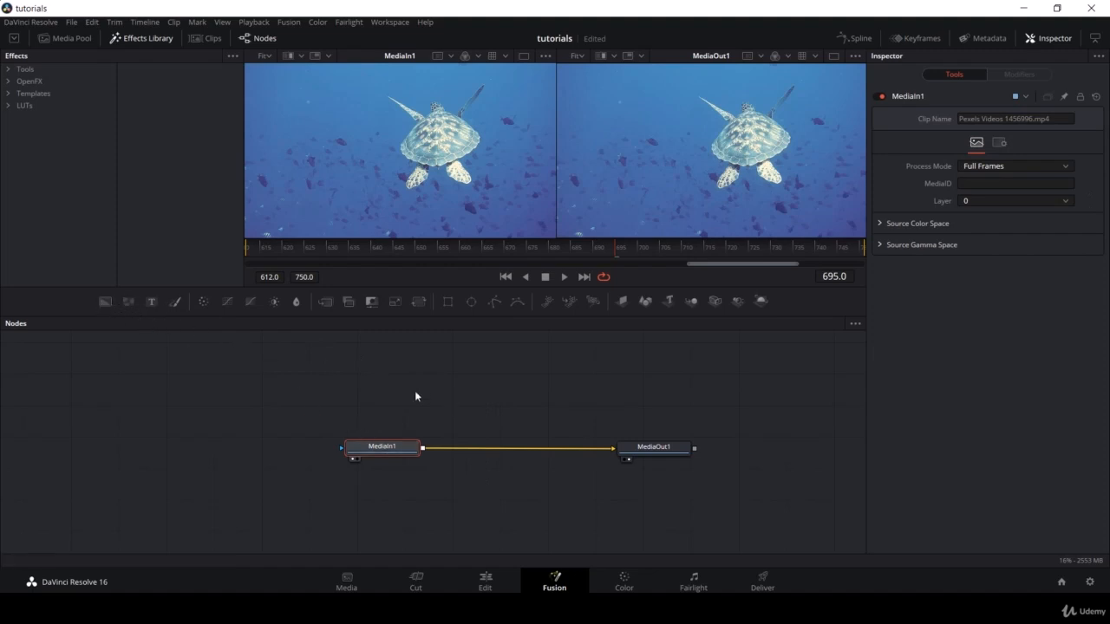
- Add a Background node merged over MediaIn1 and place it above the Merge1 node
click(110, 305)
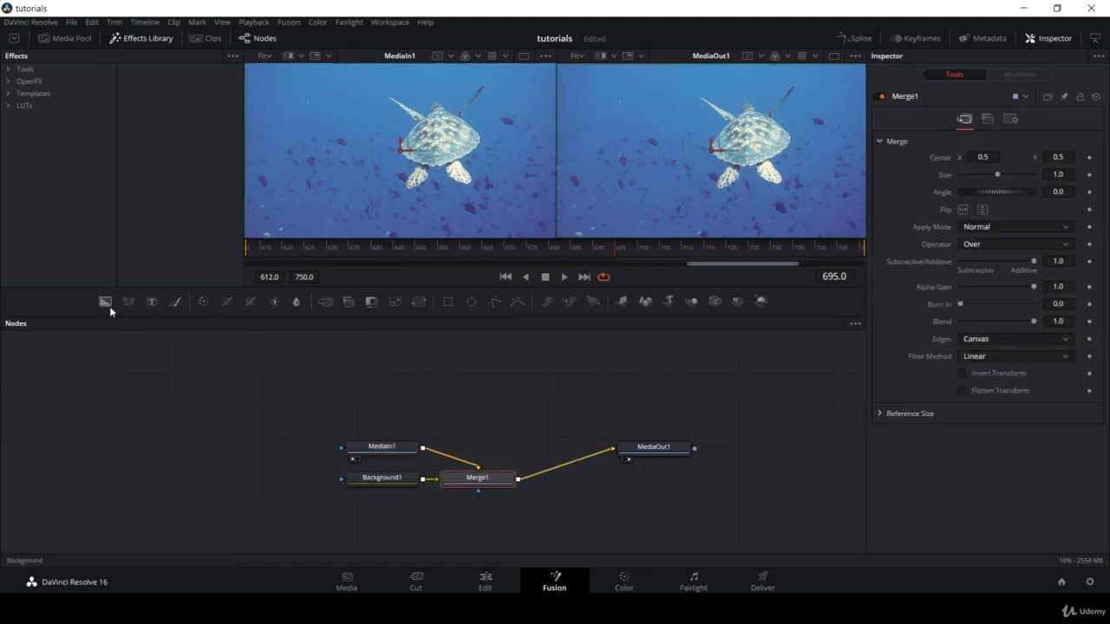
drag(375, 477, 566, 414)
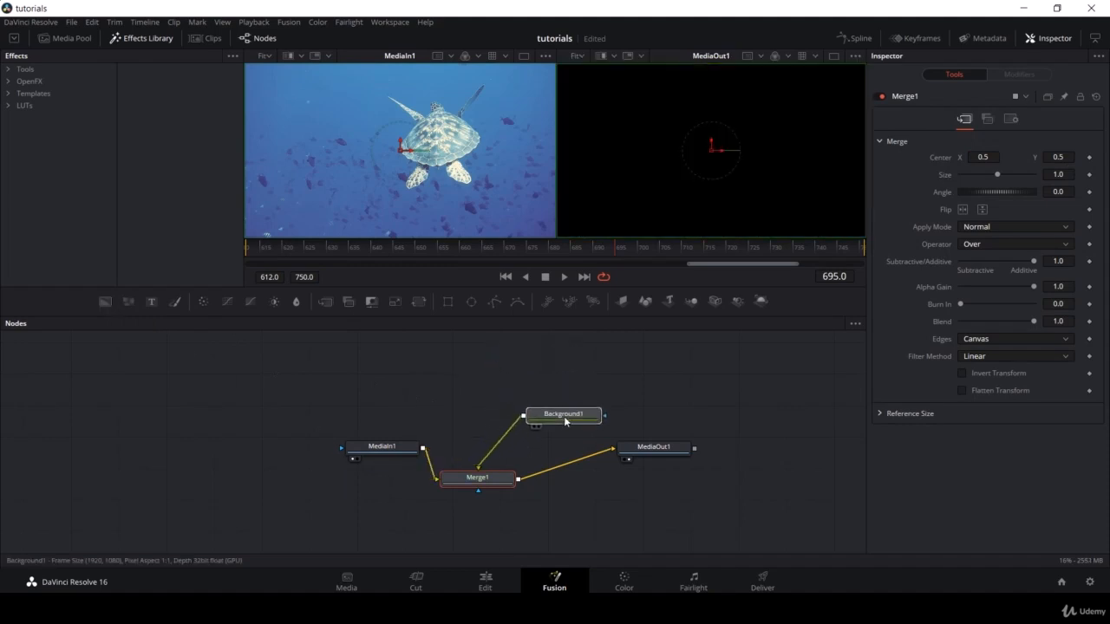
click(480, 484)
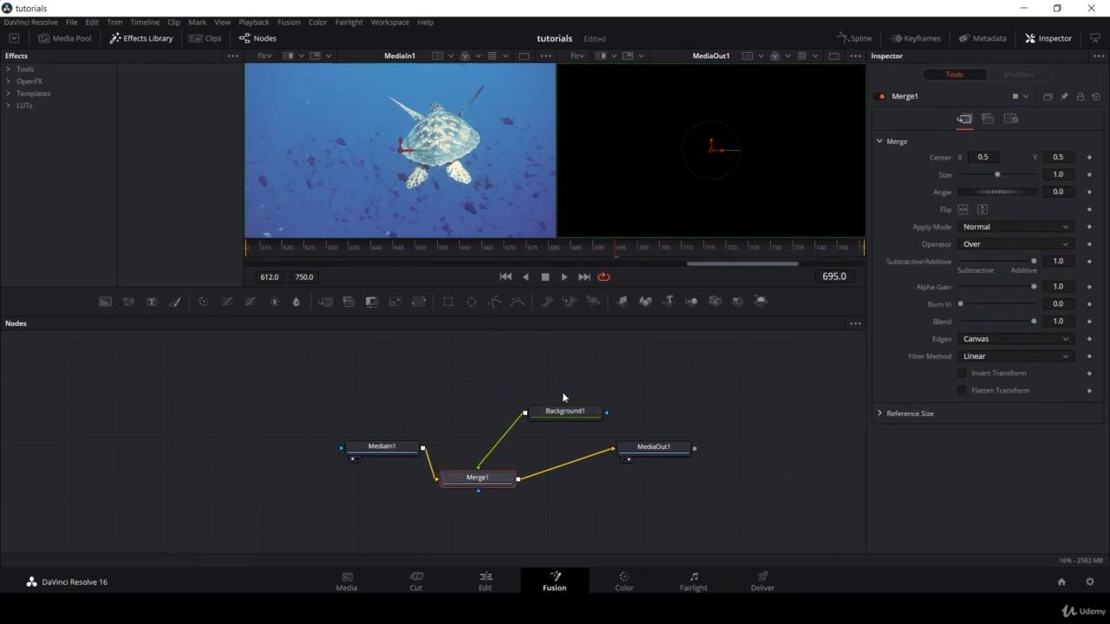
- Nudge the Background1 node and set its solid color to teal with hue 0.456, saturation 0.849 and value 0.551
drag(569, 407, 556, 396)
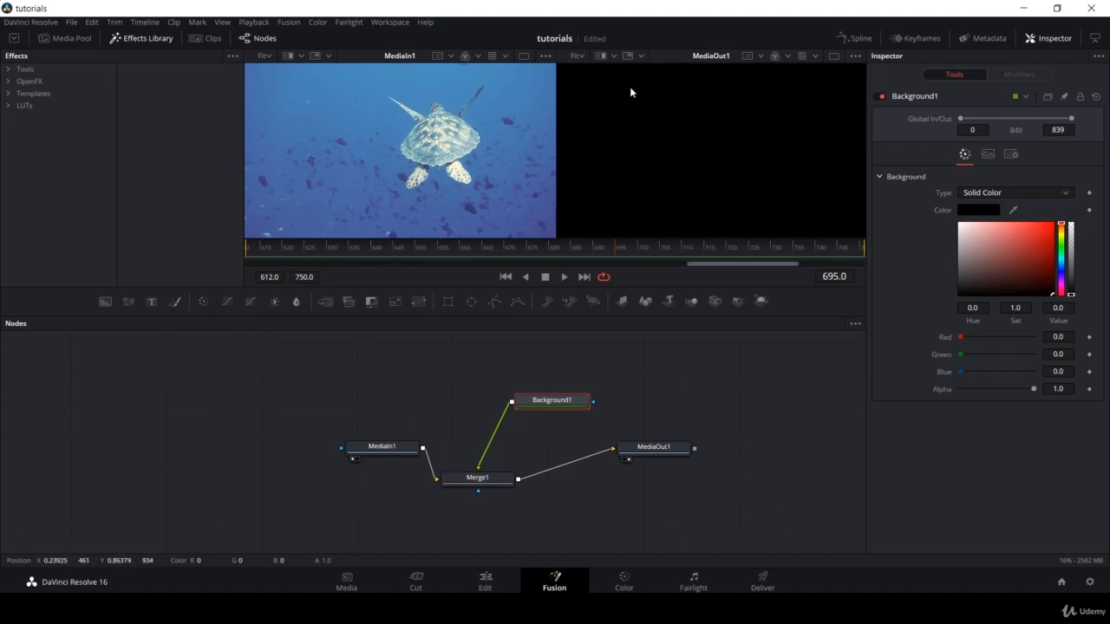
click(1060, 255)
drag(1041, 265, 1040, 259)
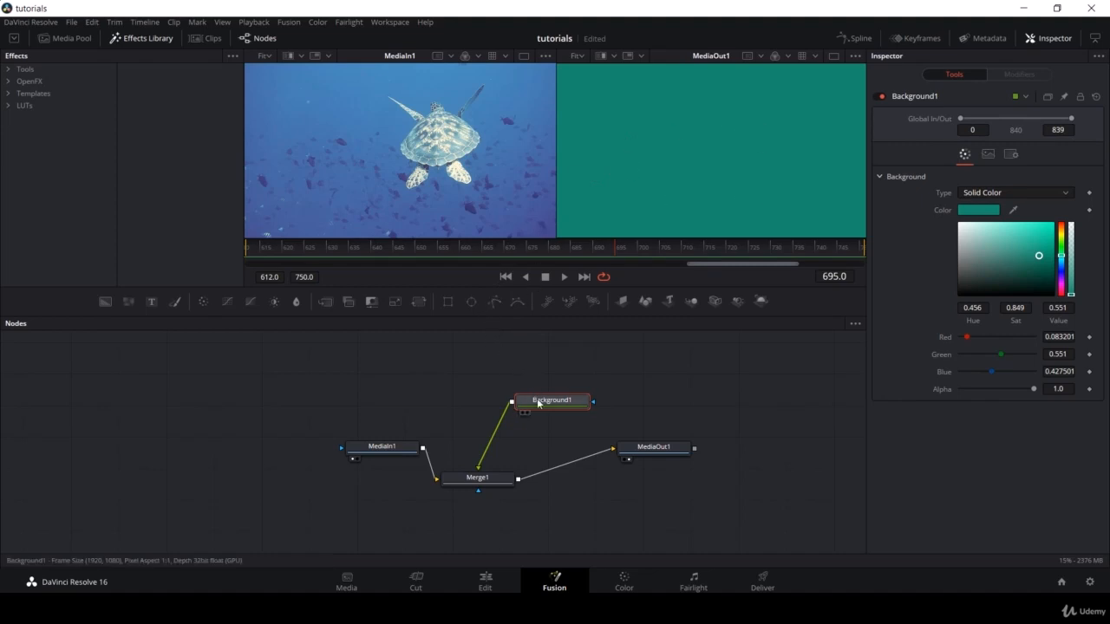
- Mask Background1 with a Polygon node and, with Merge1 in the left viewer, draw a closed rectangle about 410 by 340 pixels beside the turtle
click(494, 303)
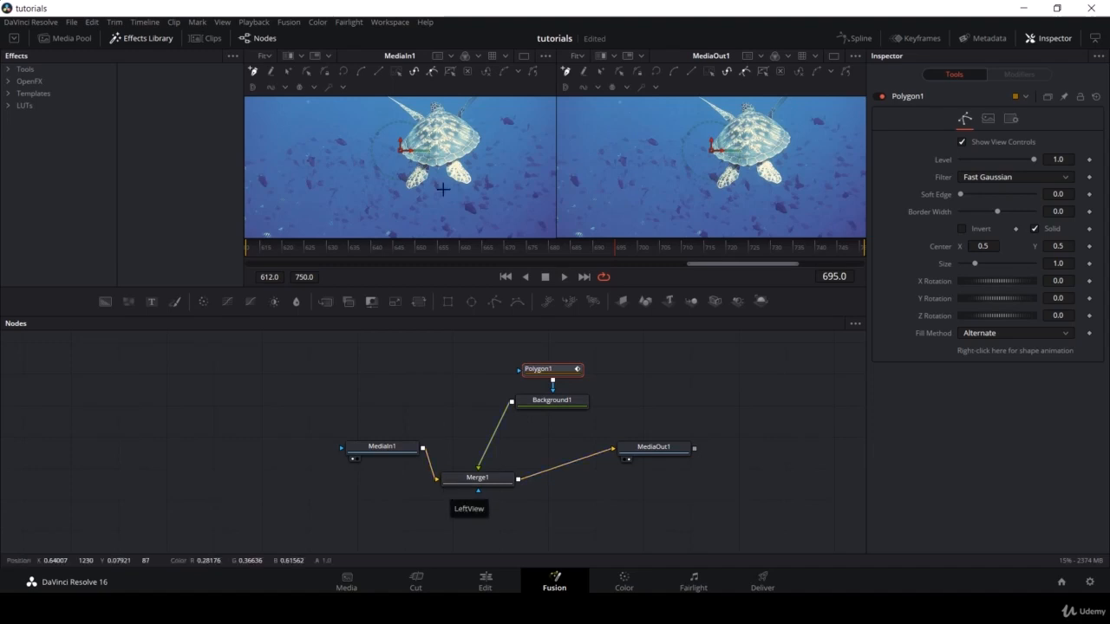
click(449, 491)
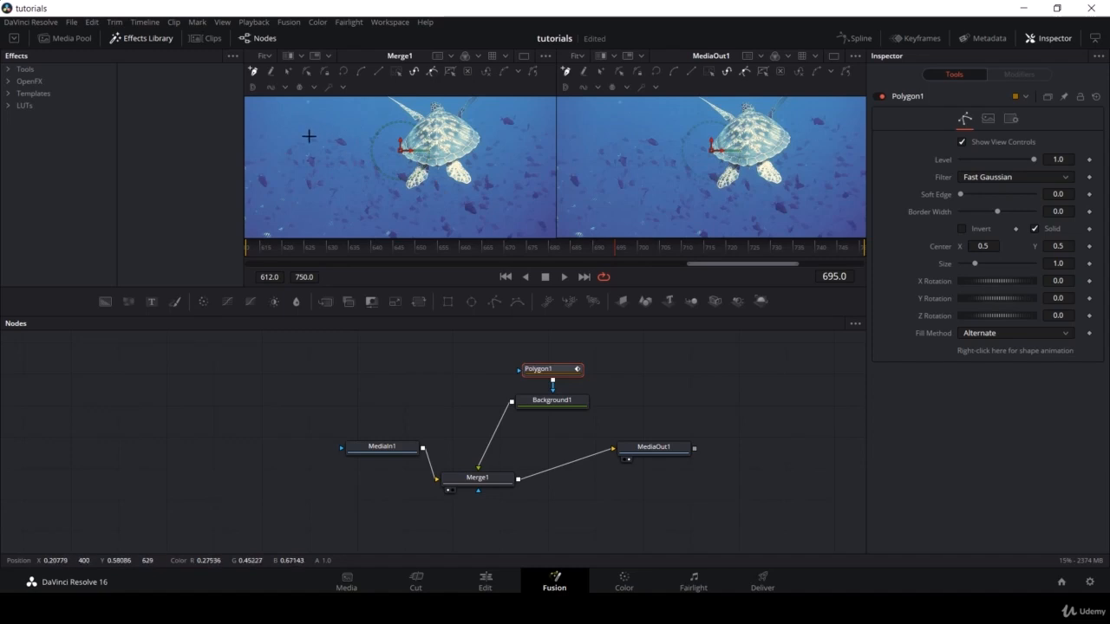
click(298, 137)
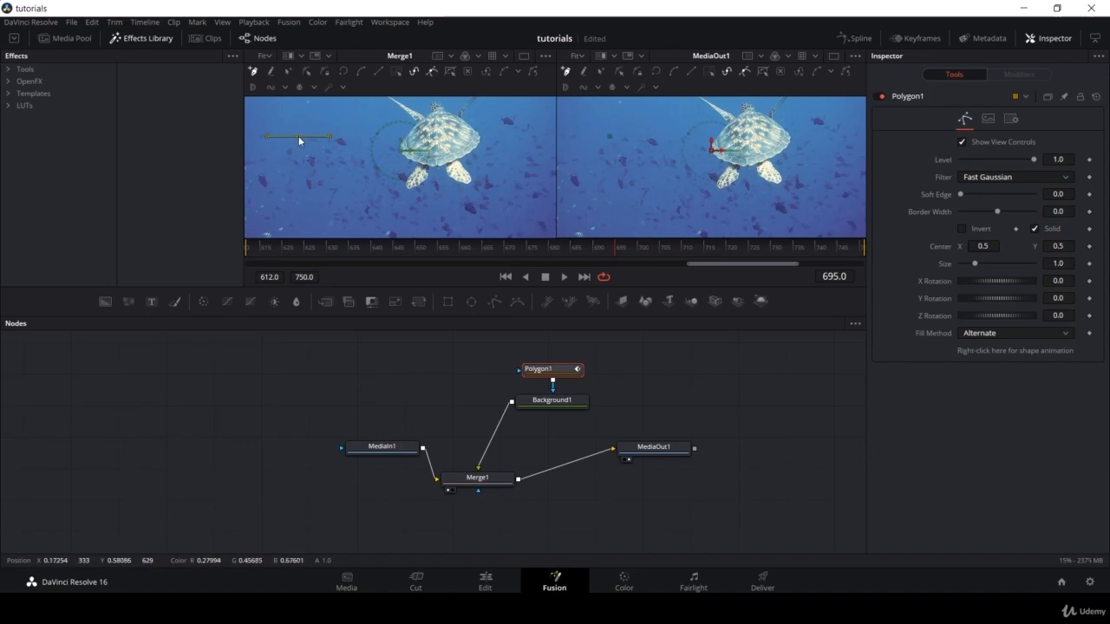
click(297, 187)
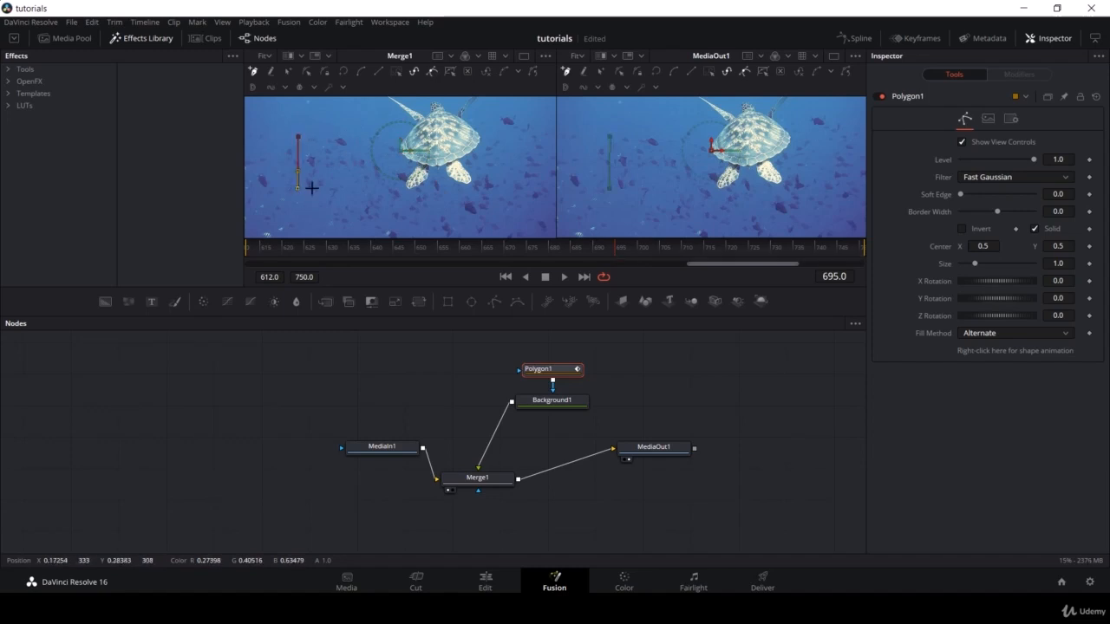
click(364, 187)
click(363, 136)
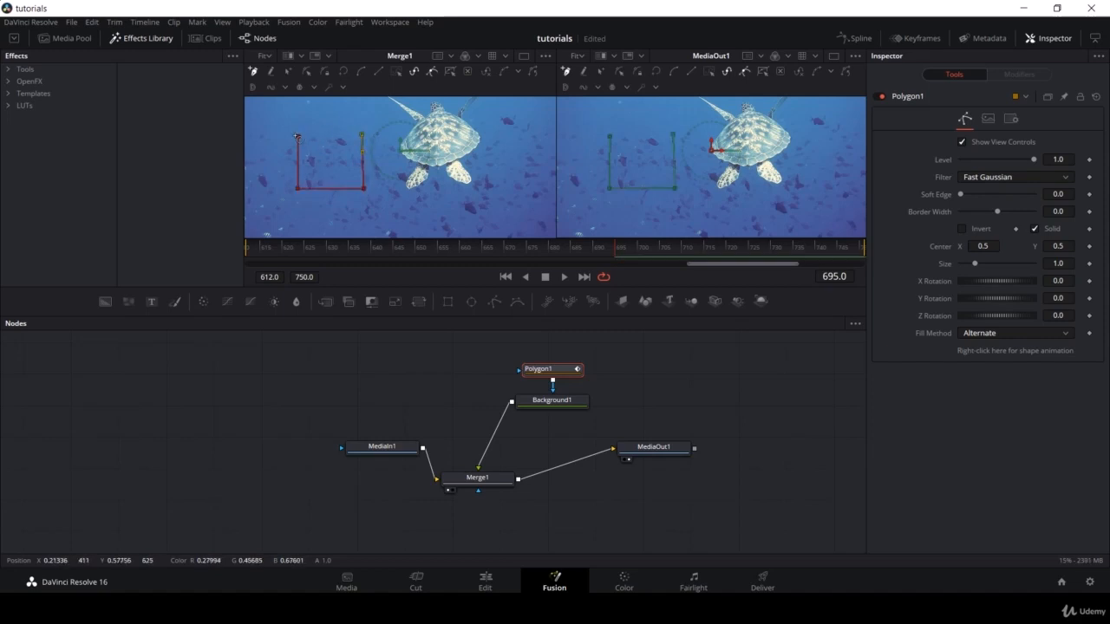
click(299, 137)
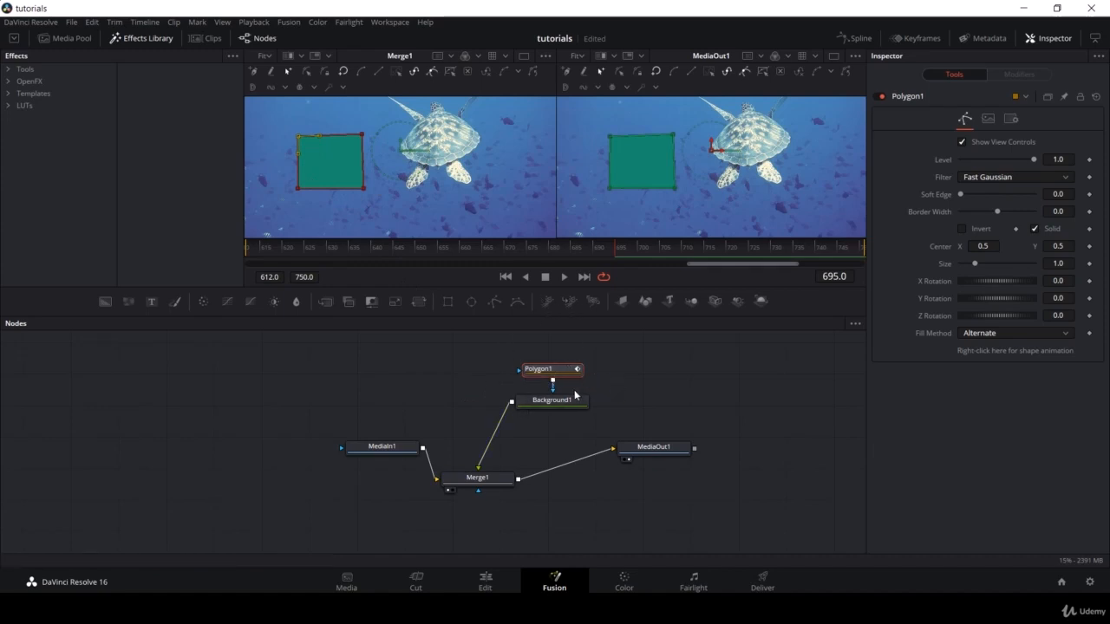
- Add a Text node merged over Background1, and spread the Background1, Polygon1 and Text1 nodes apart around Merge2
mouse_move(574, 399)
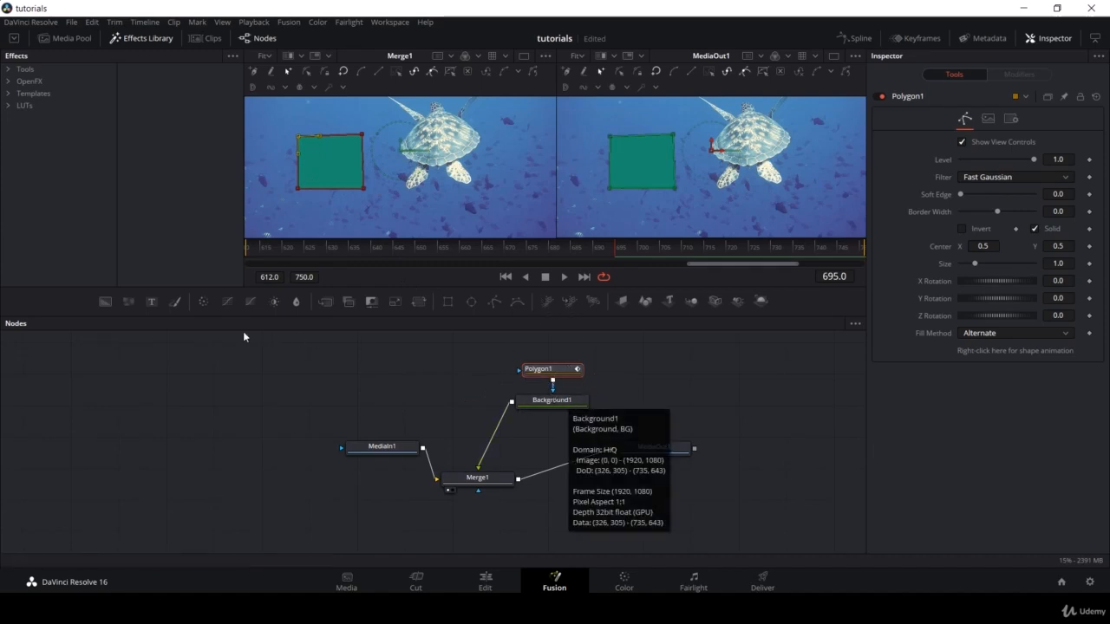
click(548, 404)
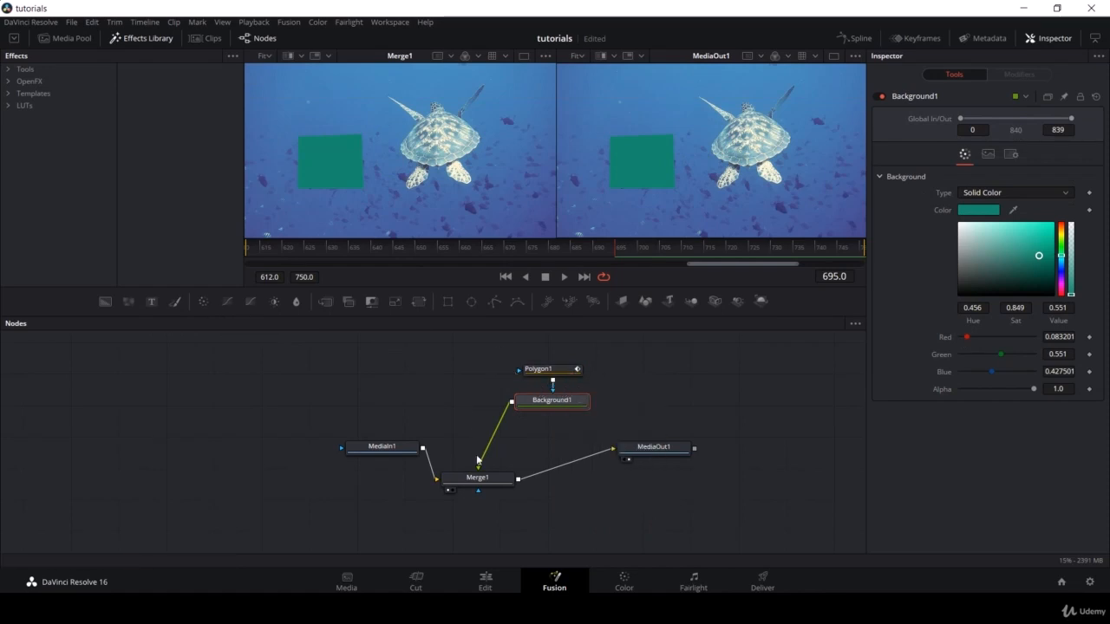
click(153, 303)
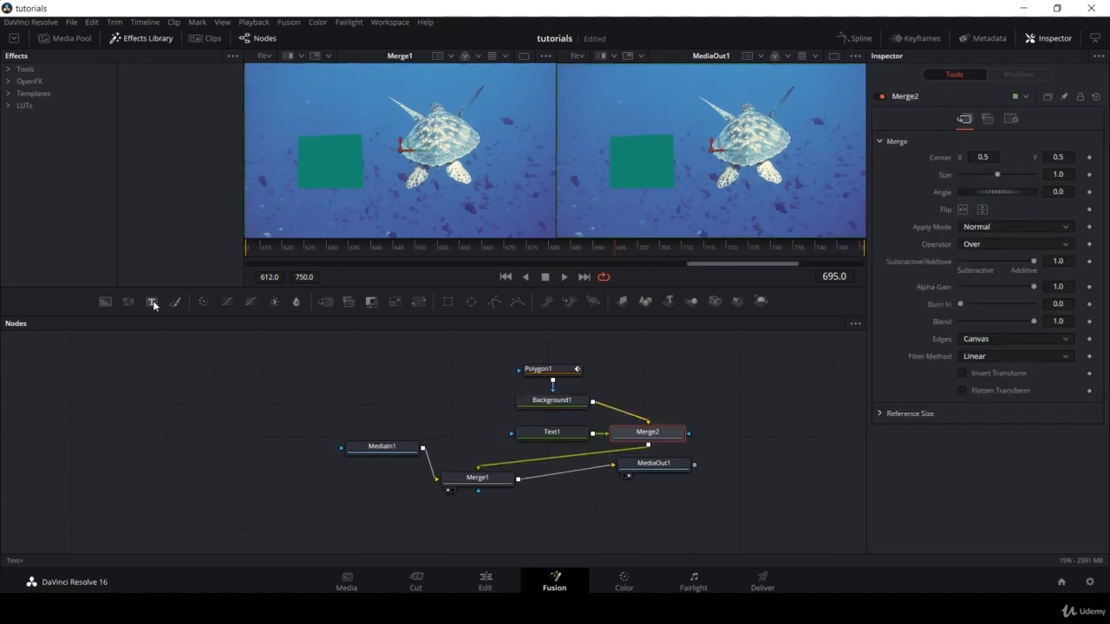
drag(572, 407, 709, 386)
drag(555, 369, 705, 350)
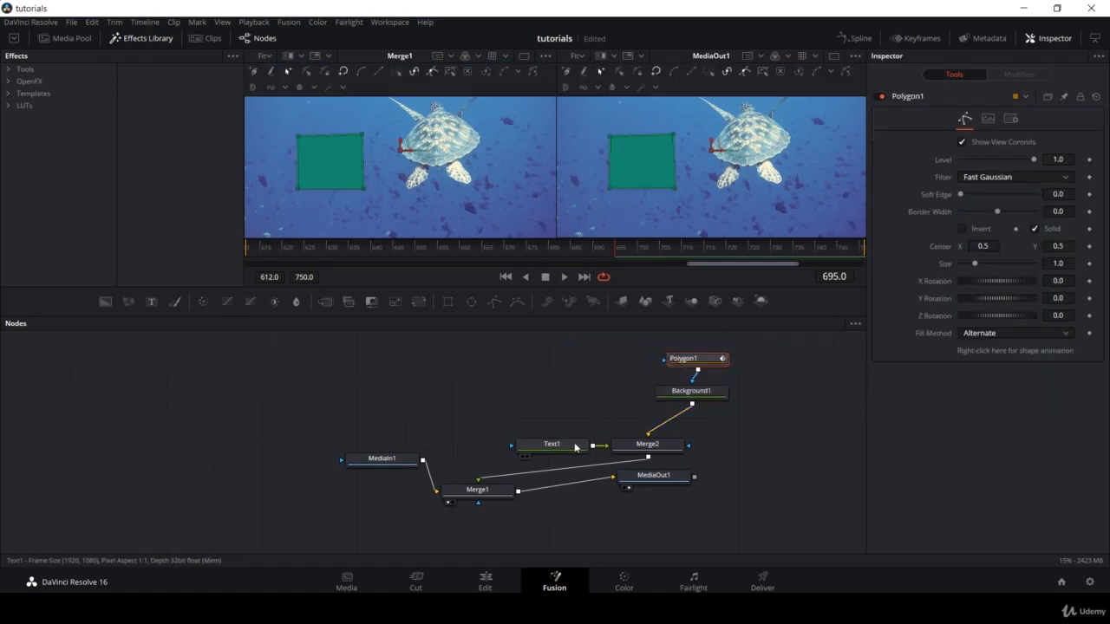
drag(574, 446, 573, 420)
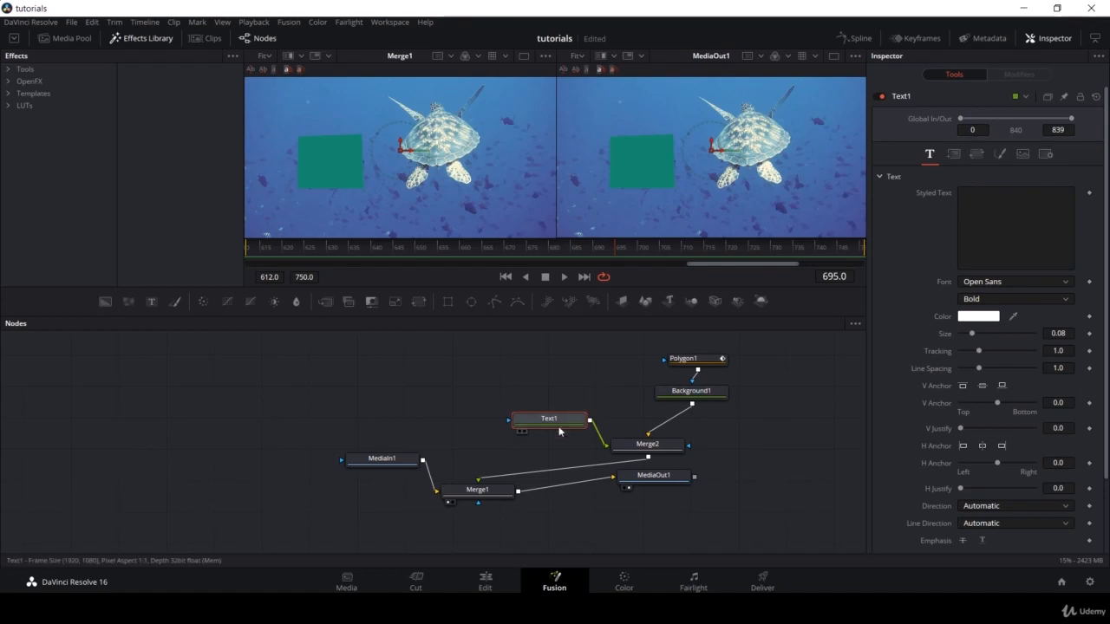
- Set the Text1 node's text to "hello", place it over the teal rectangle, and scrub the footage back to frame 612
click(986, 208)
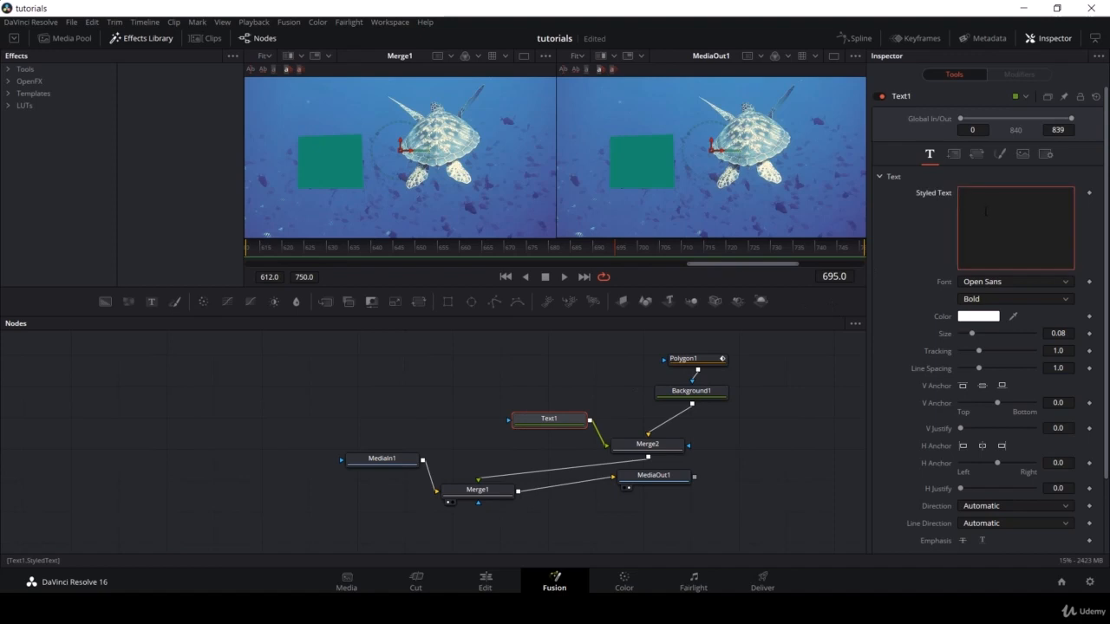
text(hello)
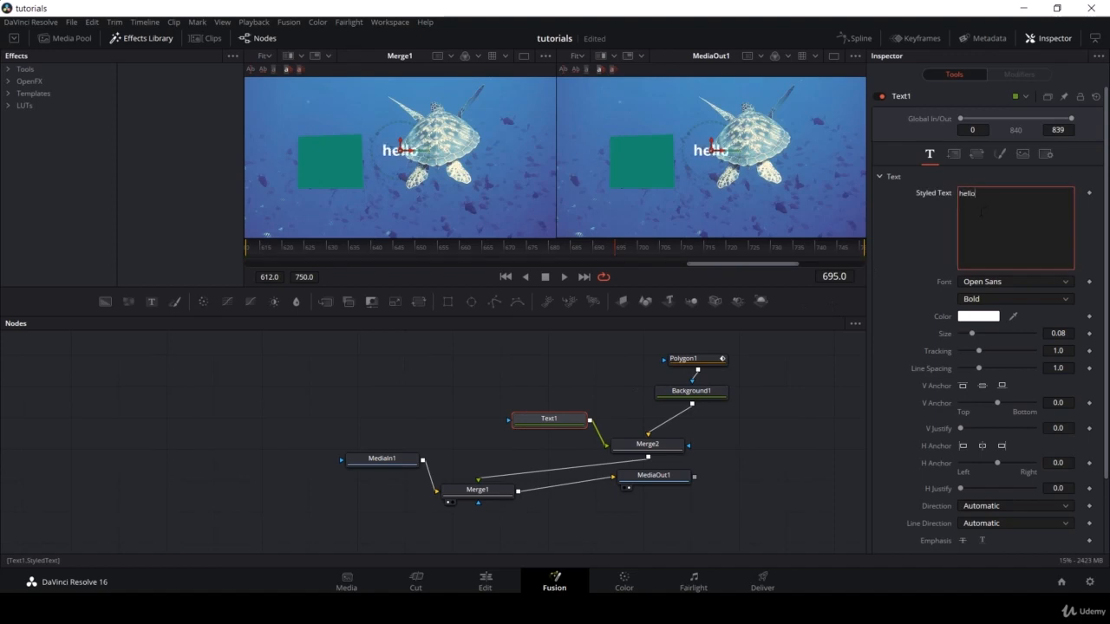
click(400, 153)
drag(400, 152, 329, 164)
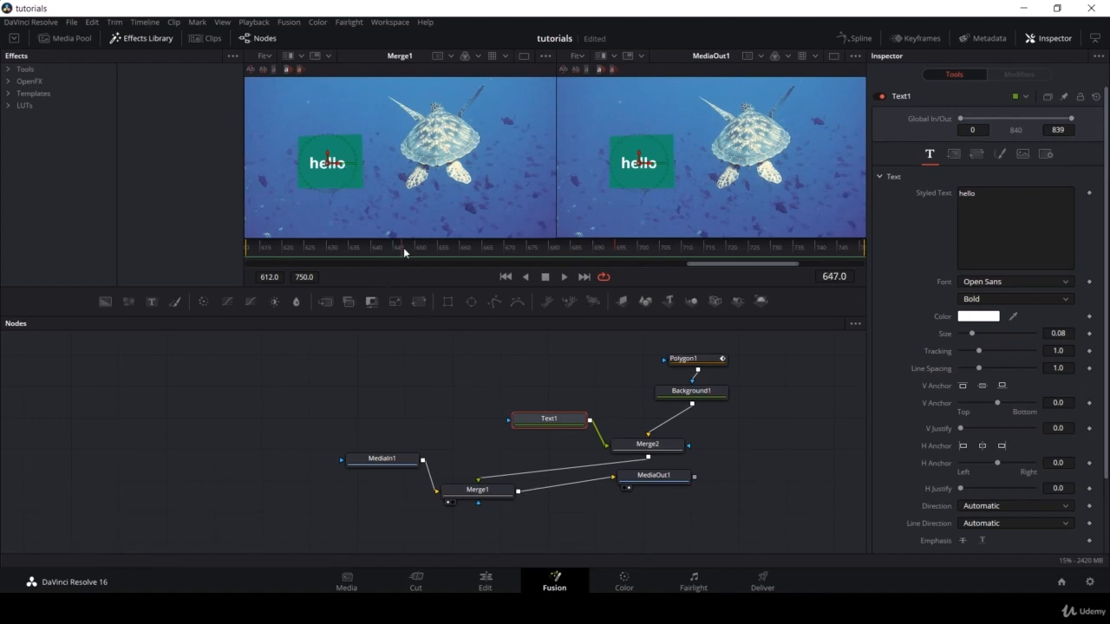
drag(403, 247, 442, 232)
drag(475, 237, 244, 249)
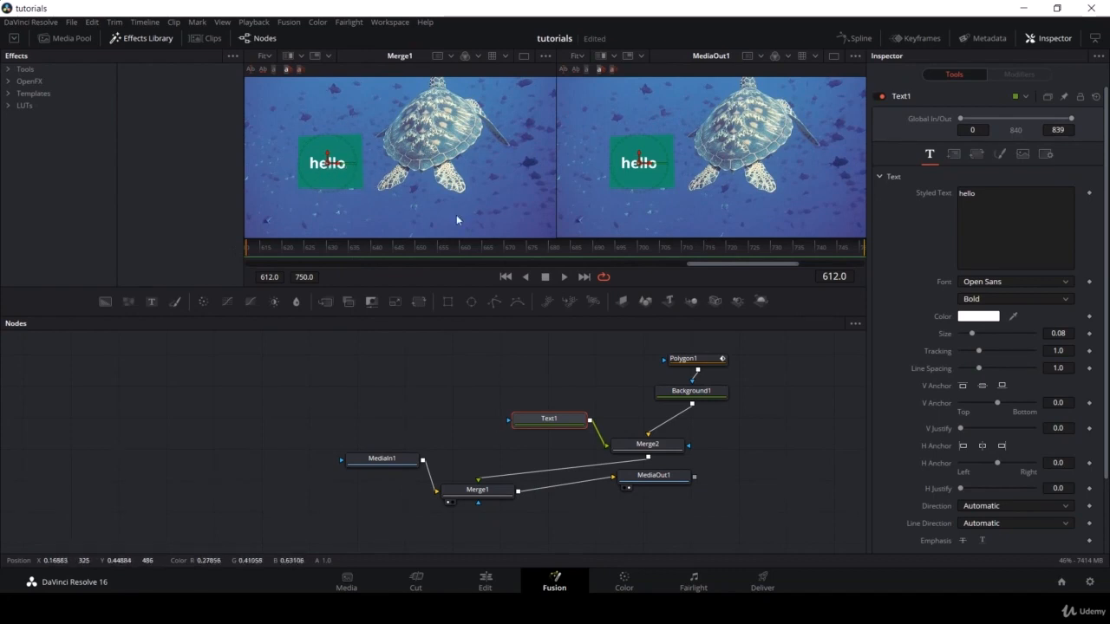
- Rearrange the Text1, Polygon1, Background1 and Merge2 nodes into a compact group above the MediaIn1 and MediaOut1 line
drag(550, 425, 511, 421)
drag(670, 359, 565, 359)
drag(682, 406, 591, 400)
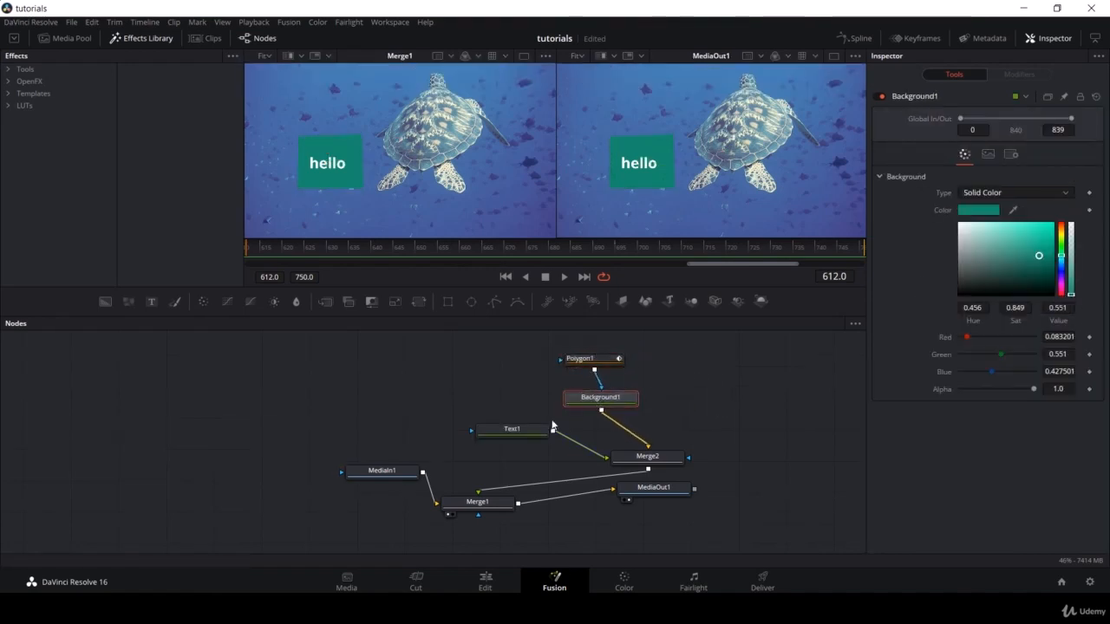
right_click(507, 432)
click(506, 434)
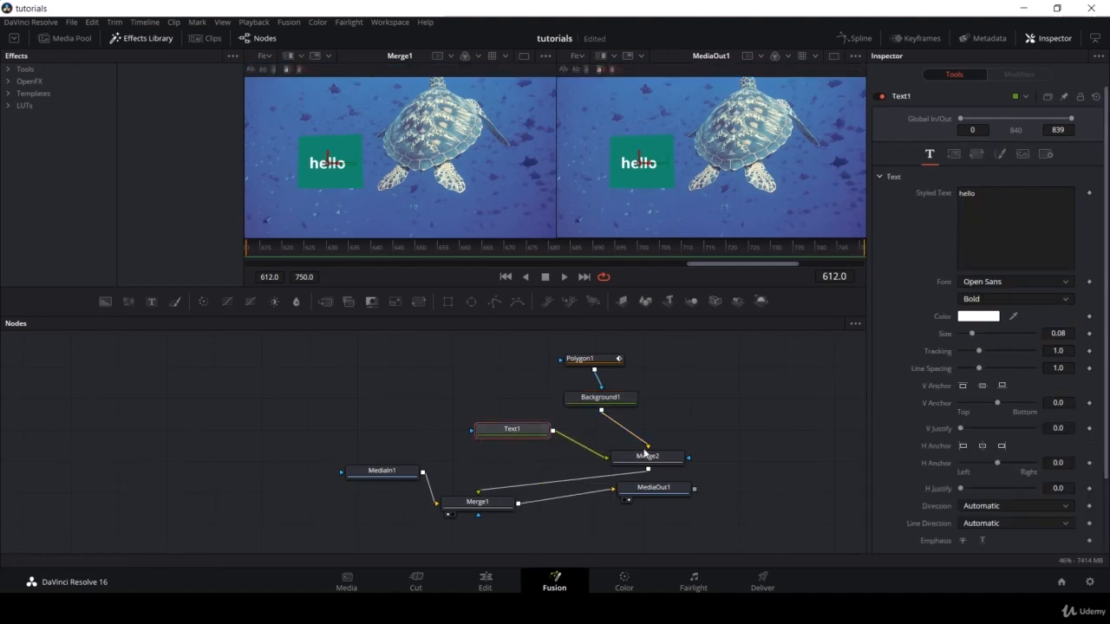
drag(644, 452, 612, 433)
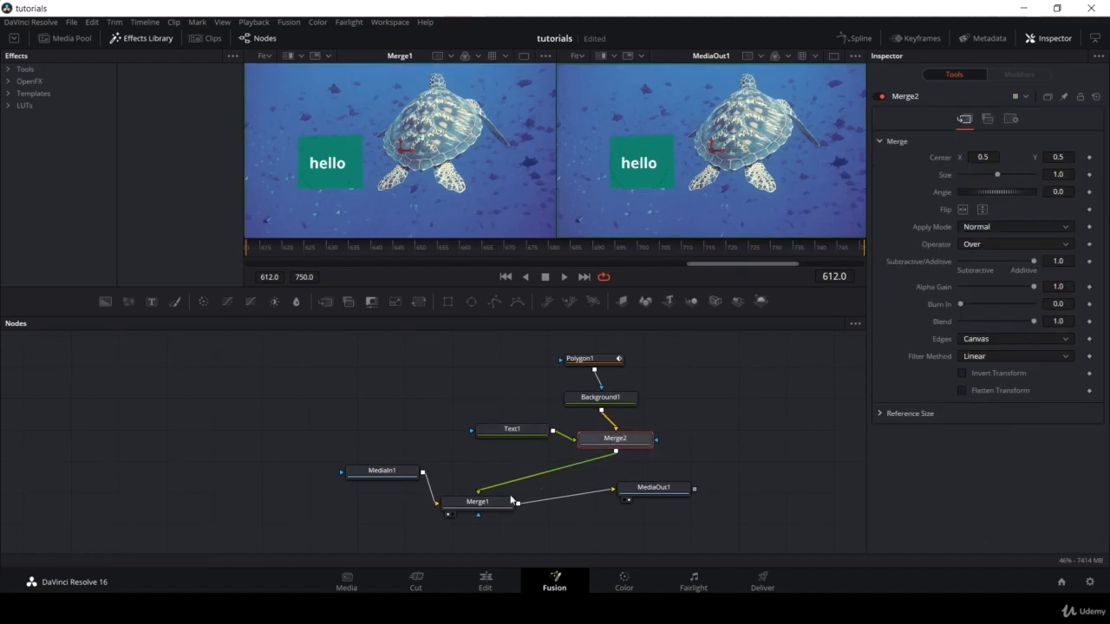
- Delete the Merge1 node between MediaIn1 and MediaOut1
click(498, 501)
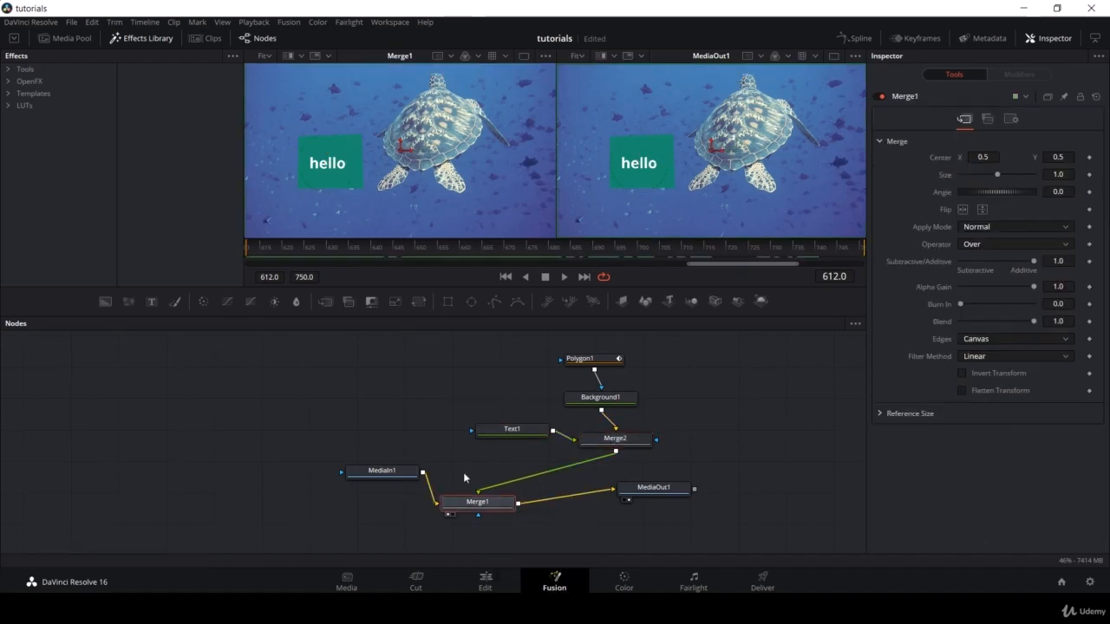
drag(463, 472, 490, 528)
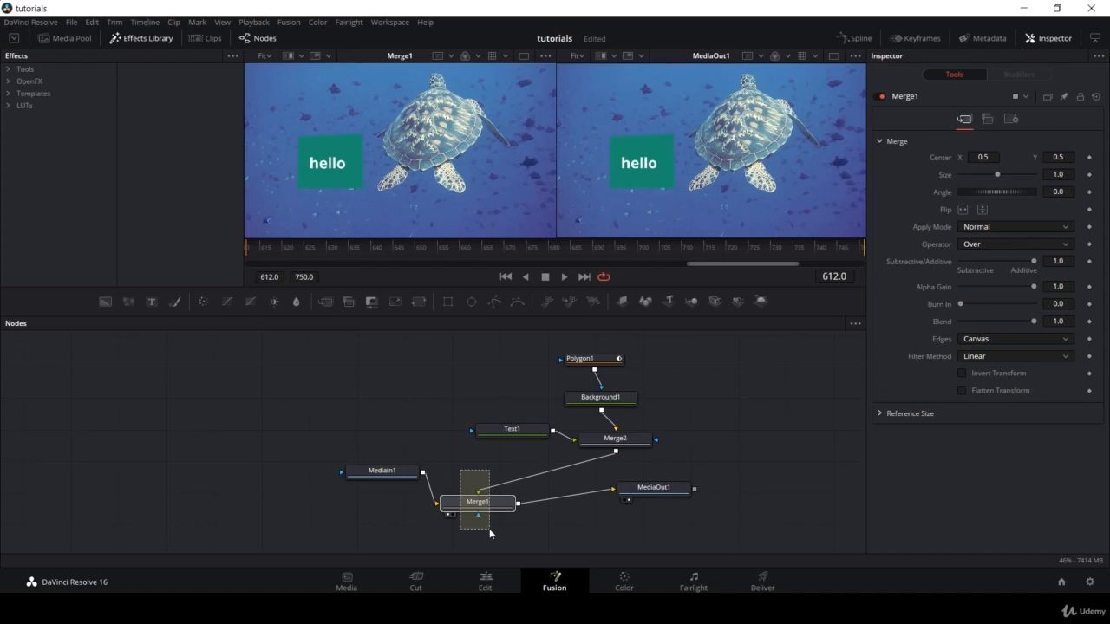
drag(489, 528, 489, 528)
key(Delete)
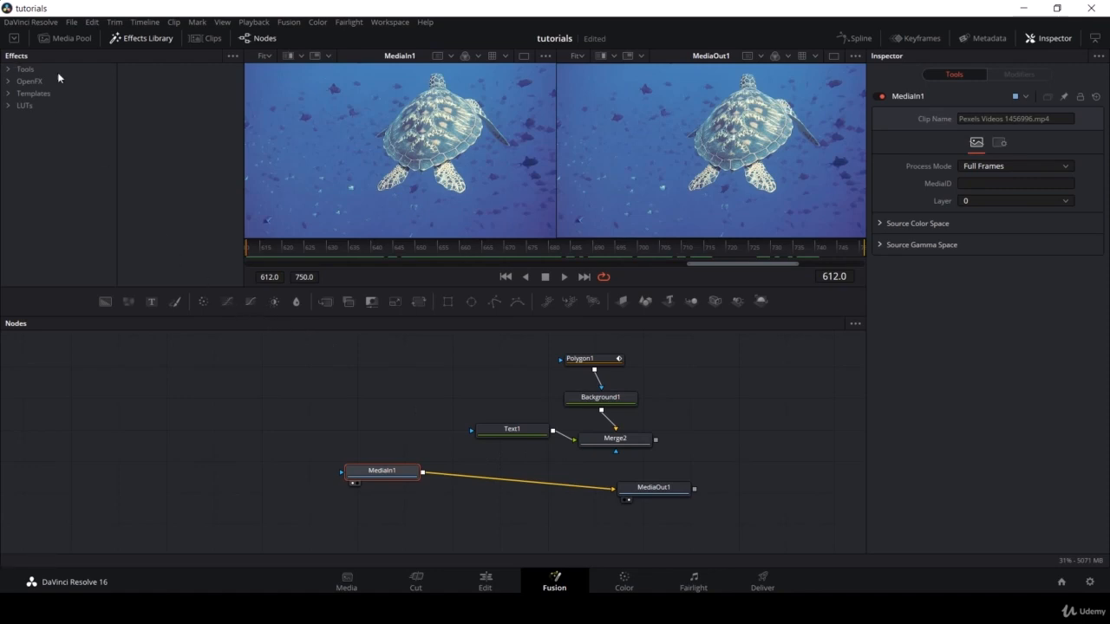
- Insert a Tracker node between MediaIn1 and MediaOut1, and connect Merge2's output to the tracker's foreground input
click(8, 70)
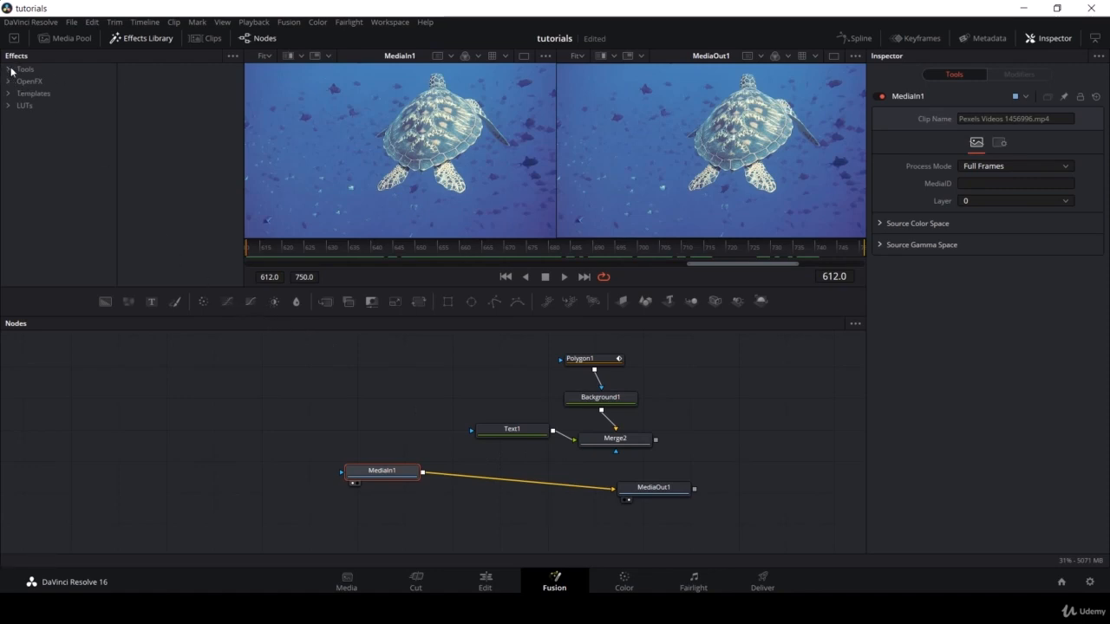
scroll(111, 154, down, 4)
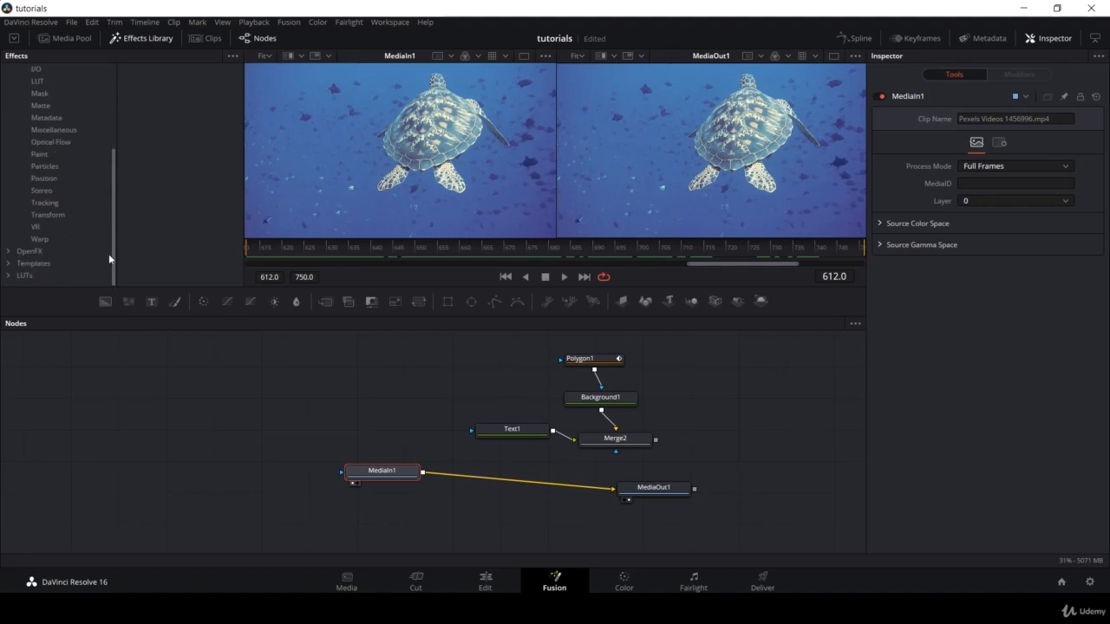
click(45, 203)
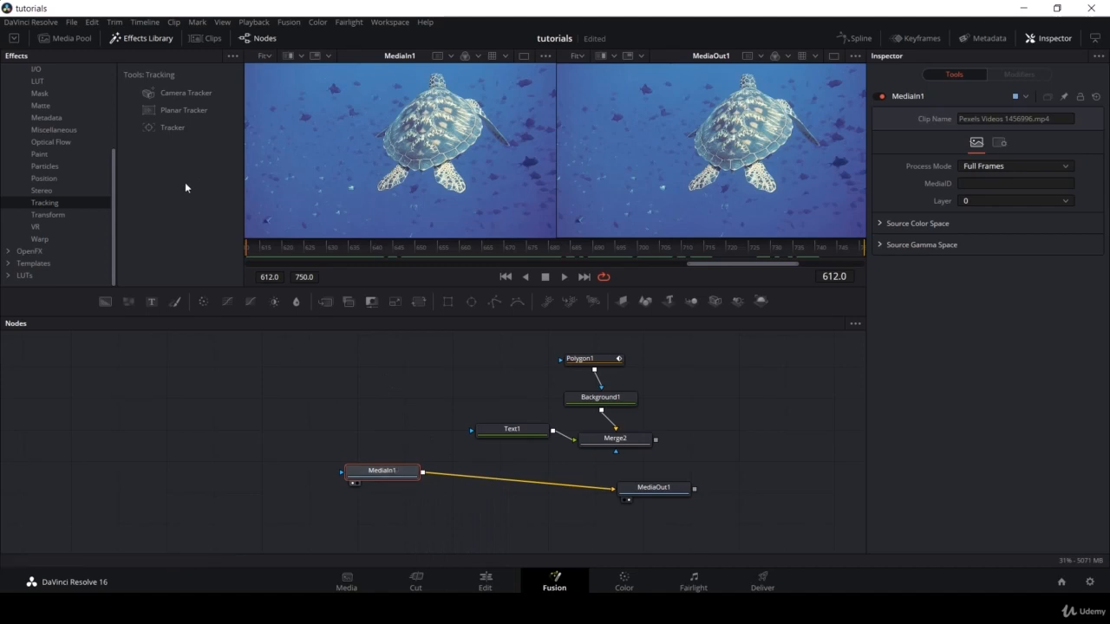
double_click(172, 128)
key(Delete)
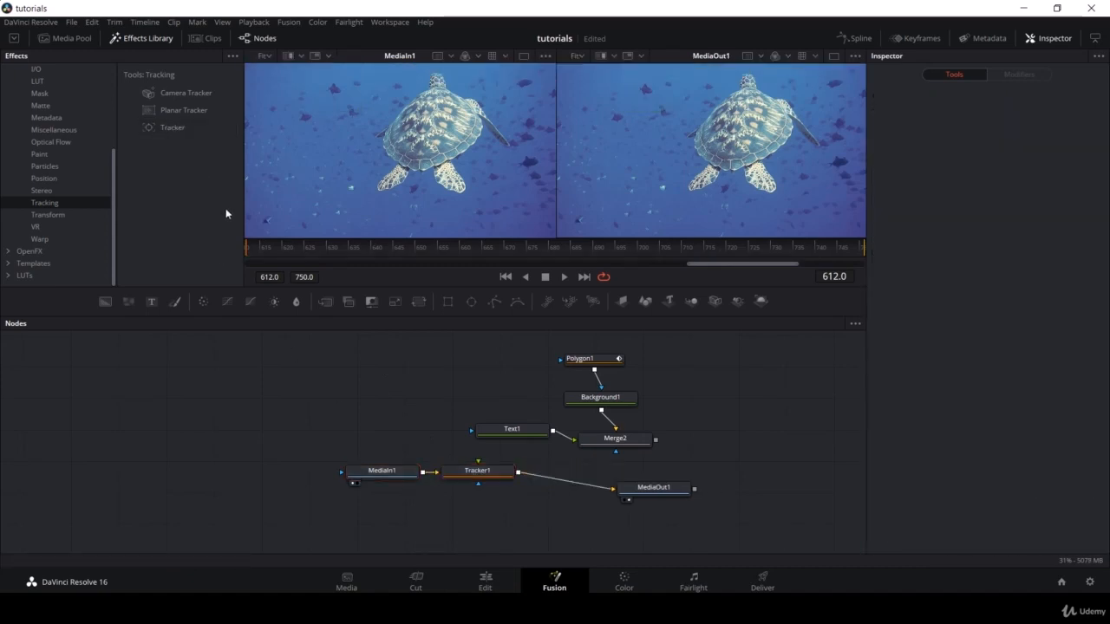
drag(480, 473, 481, 496)
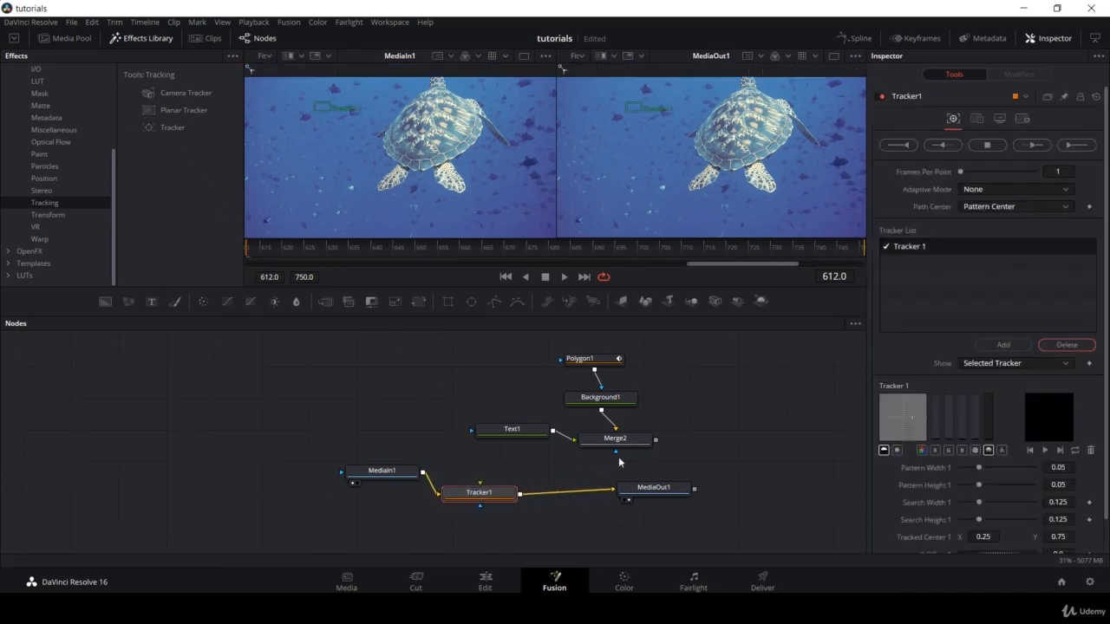
drag(656, 439, 473, 492)
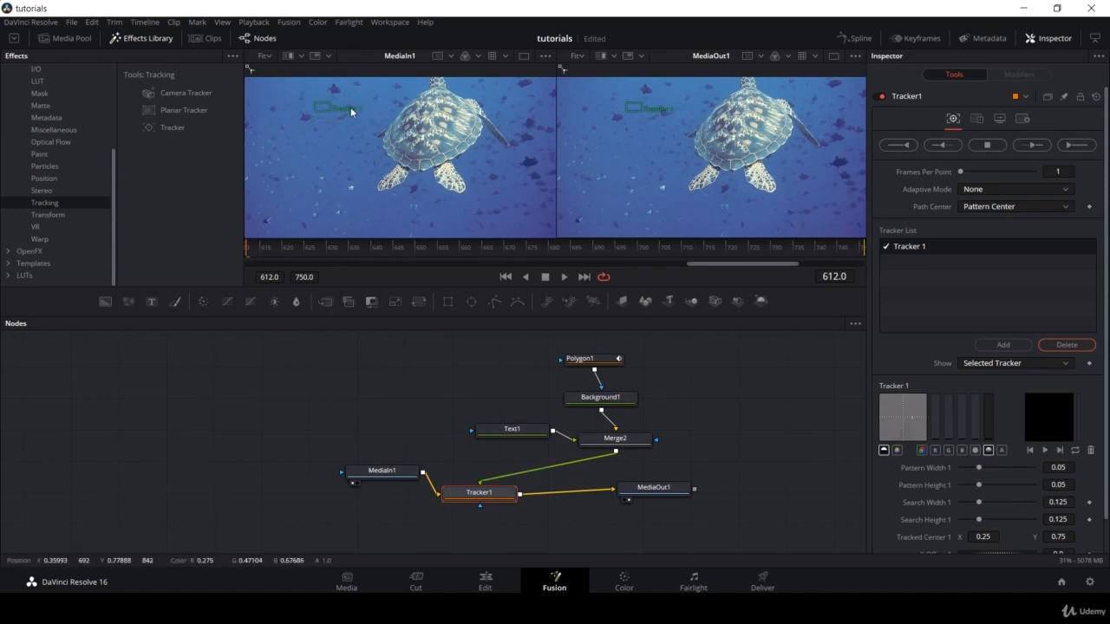
- Place the tracker pattern on the turtle's lower shell, track forward from frame 612, and scrub to frame 652 to check the track
drag(313, 107, 413, 154)
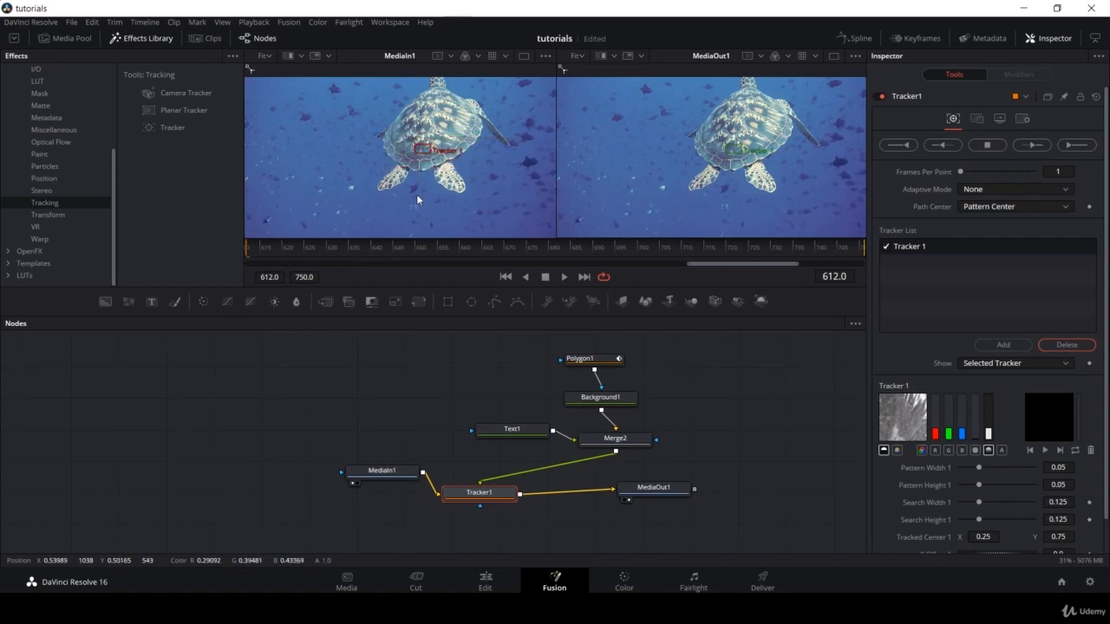
drag(461, 255, 237, 251)
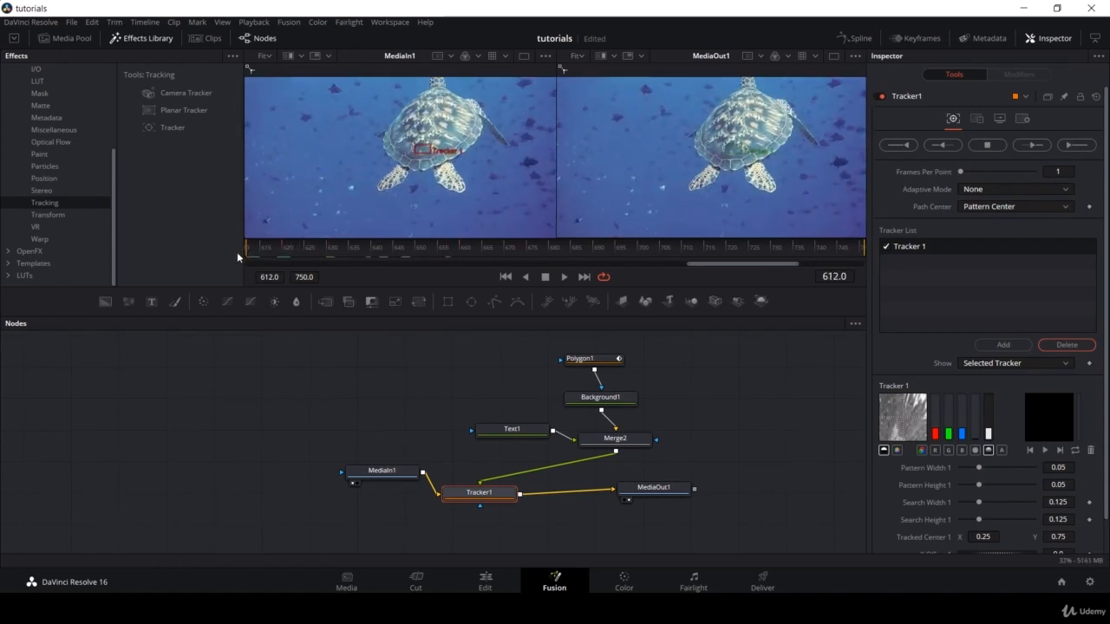
click(1076, 145)
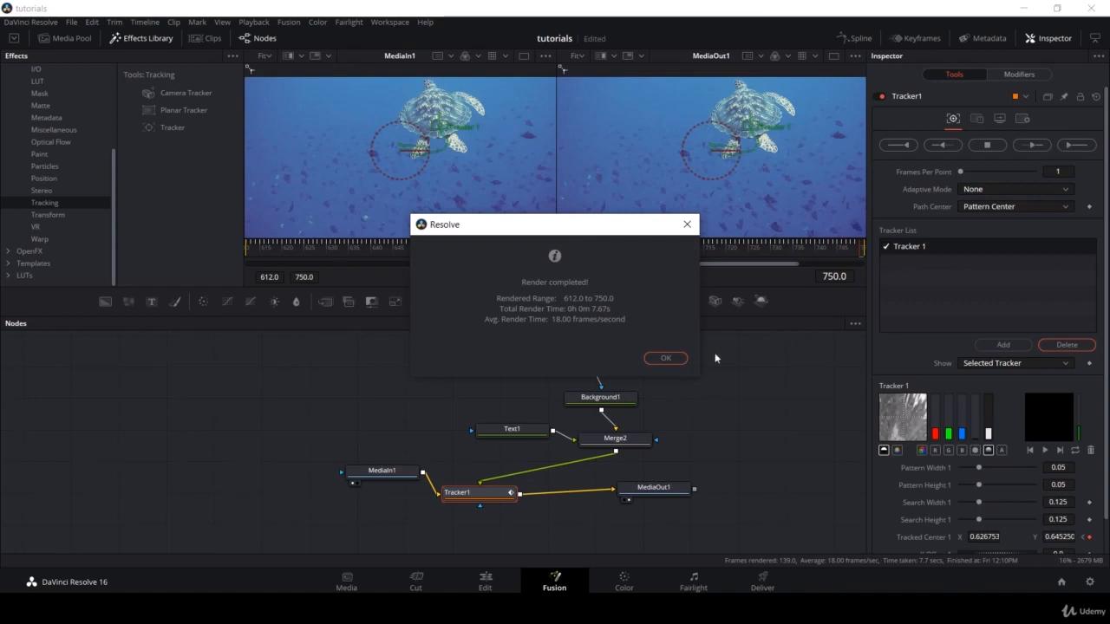
click(666, 357)
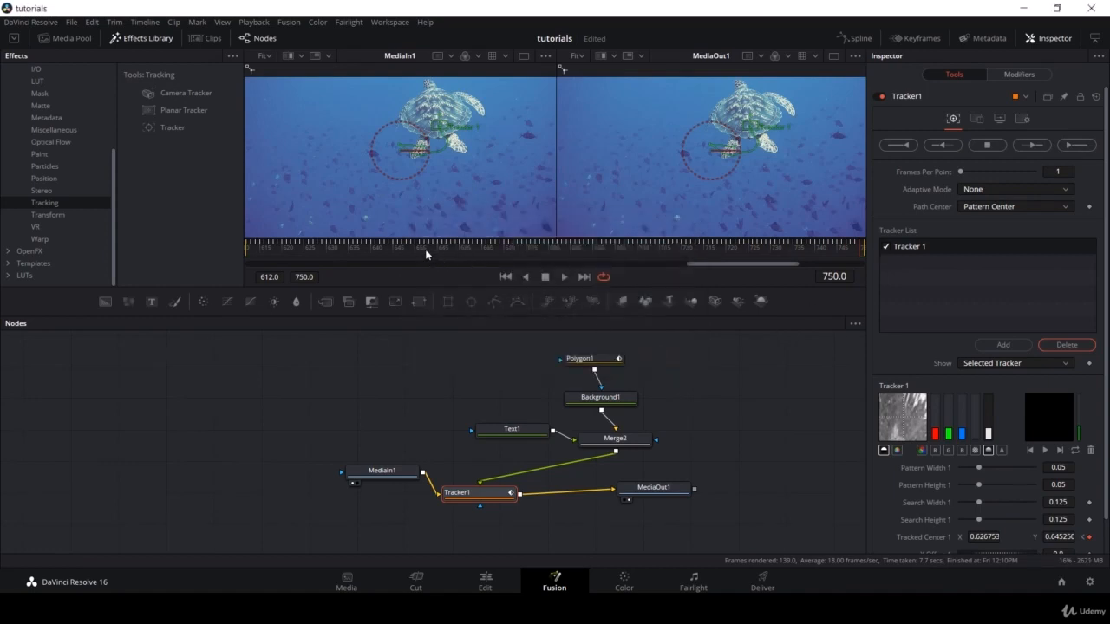
mouse_move(425, 248)
mouse_down()
mouse_move(310, 248)
mouse_move(429, 248)
mouse_up()
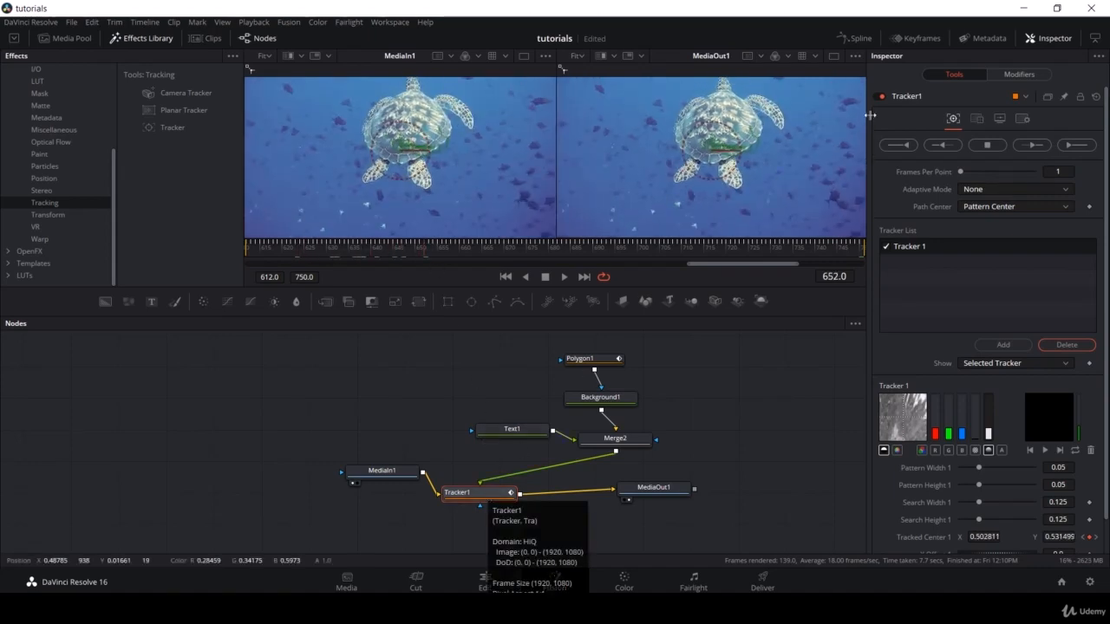
- Set the Tracker1 operation to Match Move and scrub through the footage to frame 669 to check the label's motion
click(980, 121)
click(992, 142)
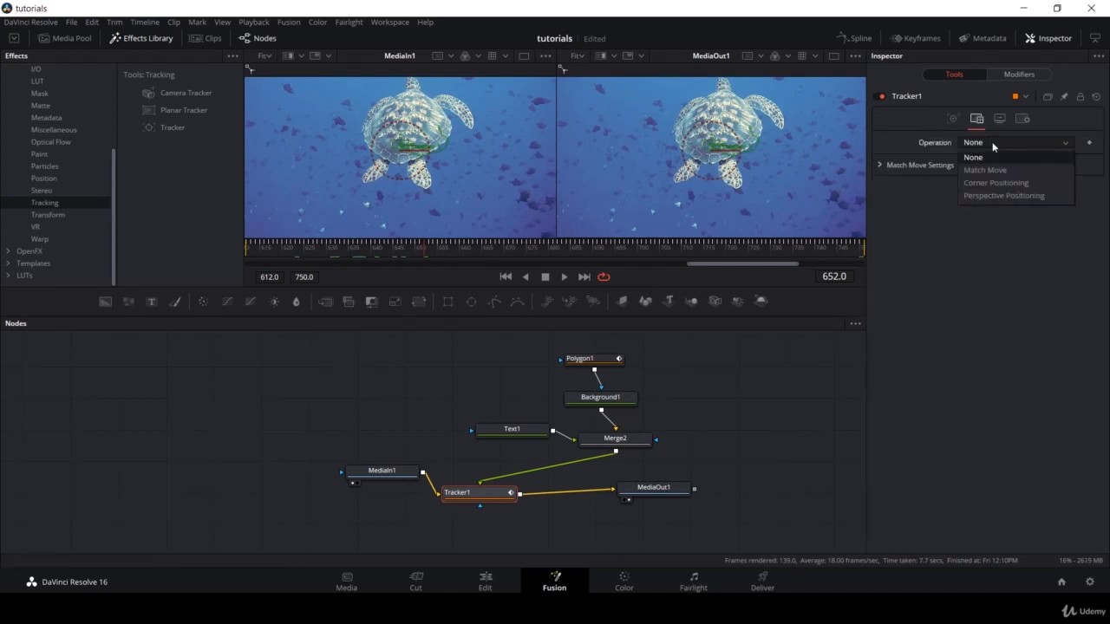
click(987, 170)
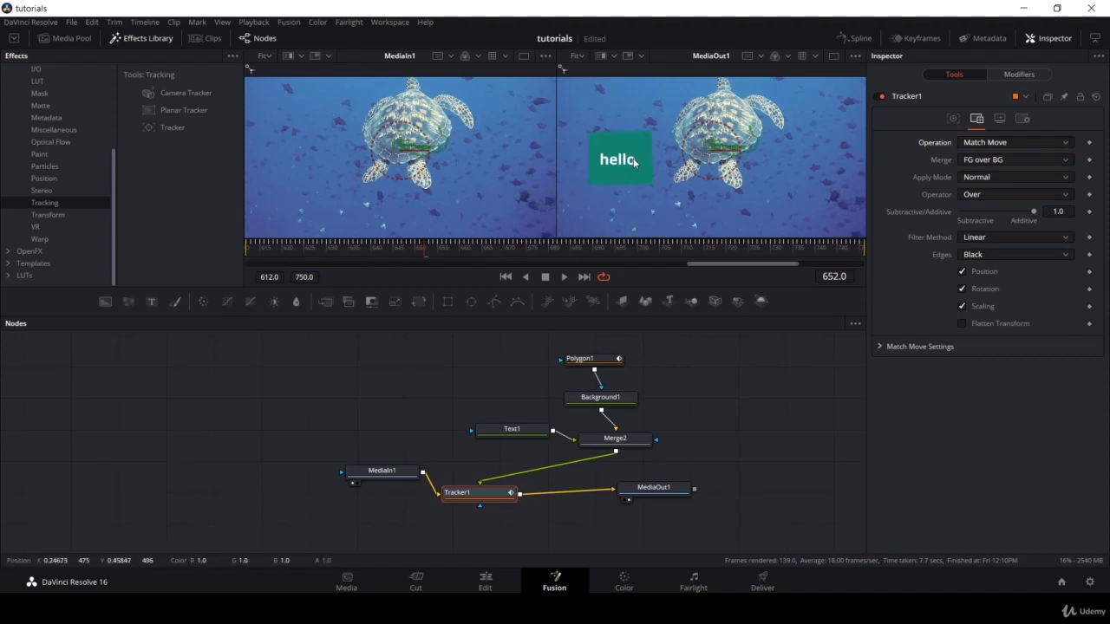
click(482, 251)
mouse_move(476, 251)
mouse_down()
mouse_move(742, 260)
mouse_move(462, 260)
mouse_up()
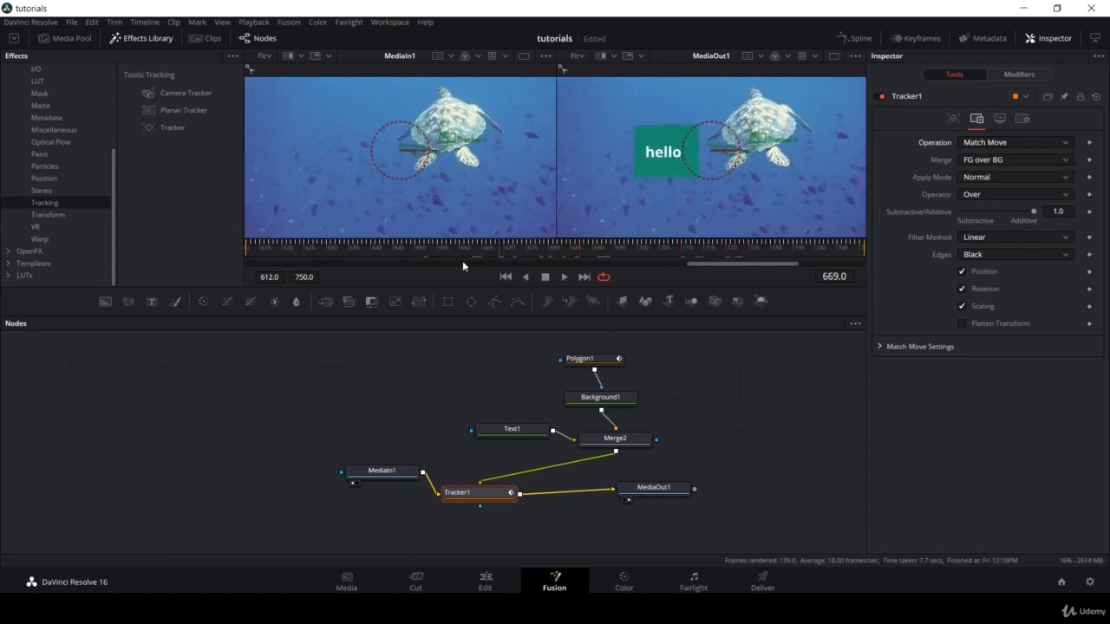
- Return to frame 612 and play the footage to check how the label follows the turtle
drag(387, 258, 186, 262)
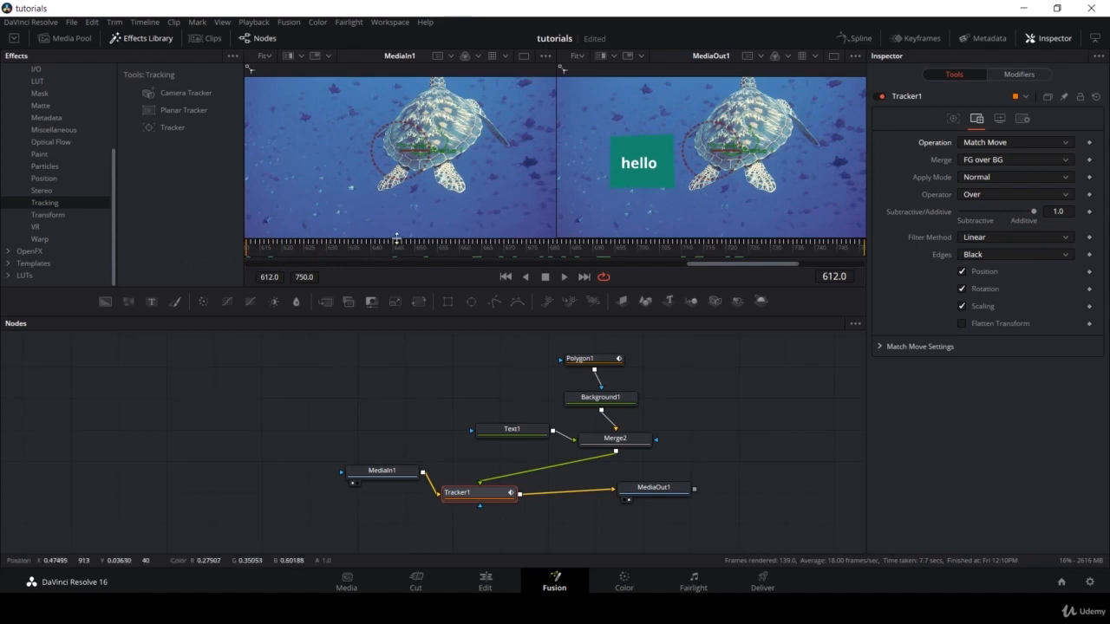
key(space)
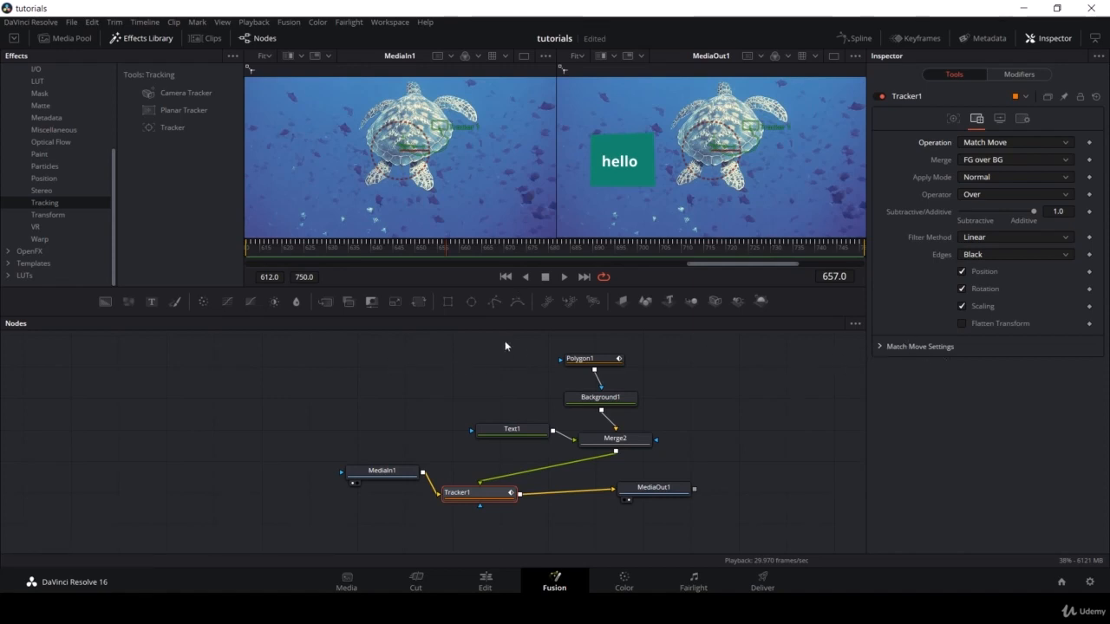
- Rearrange the MediaIn1, Tracker1, MediaOut1, Text1 and Merge2 nodes to spread out and tidy the node graph
drag(376, 473, 303, 497)
drag(482, 493, 447, 515)
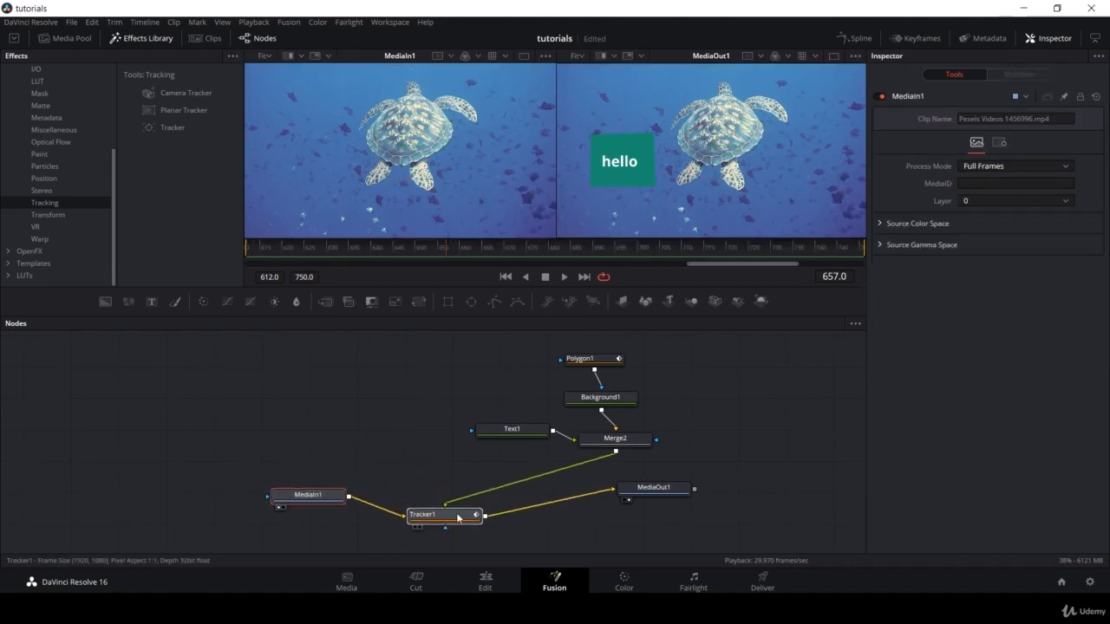
drag(676, 490, 682, 519)
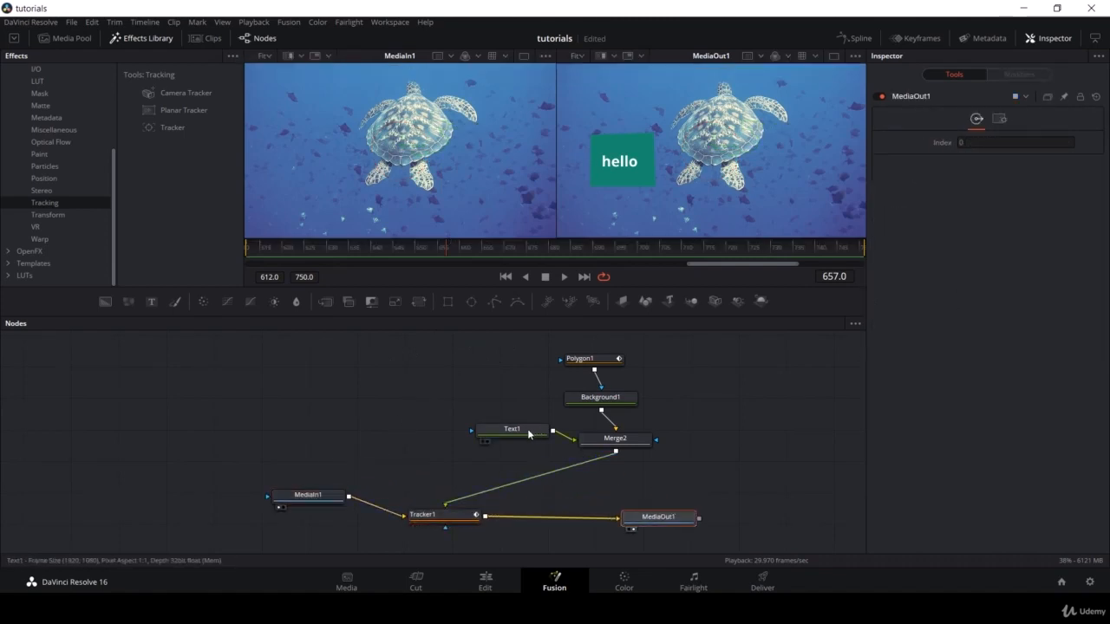
drag(533, 433, 493, 427)
drag(612, 439, 592, 451)
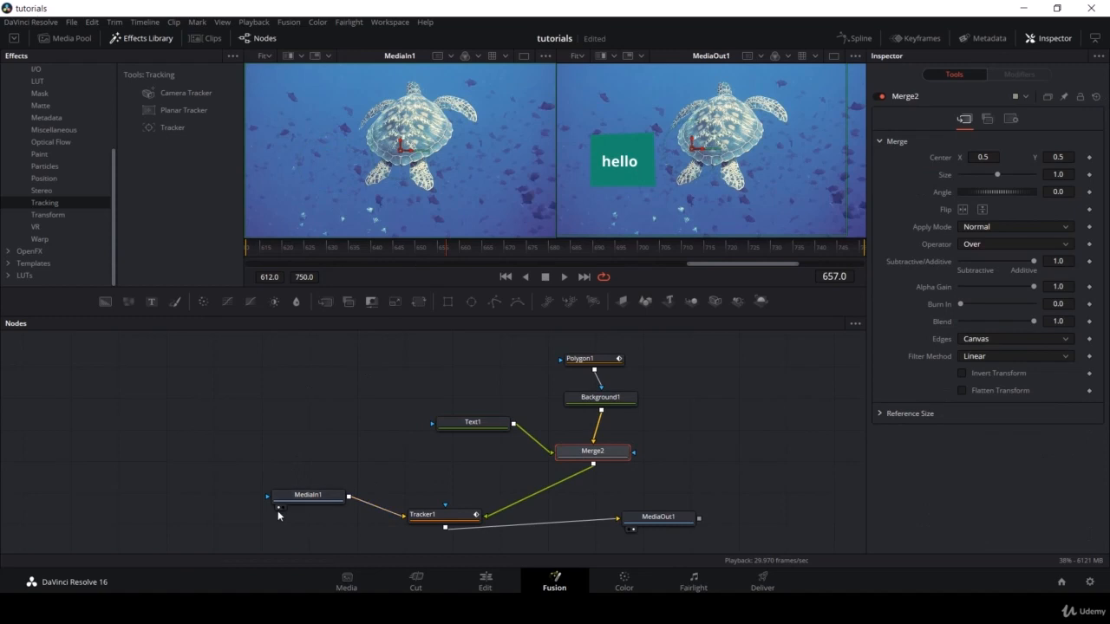
- View the outputs of Text1 and Tracker1 one after the other in the first viewer
click(442, 434)
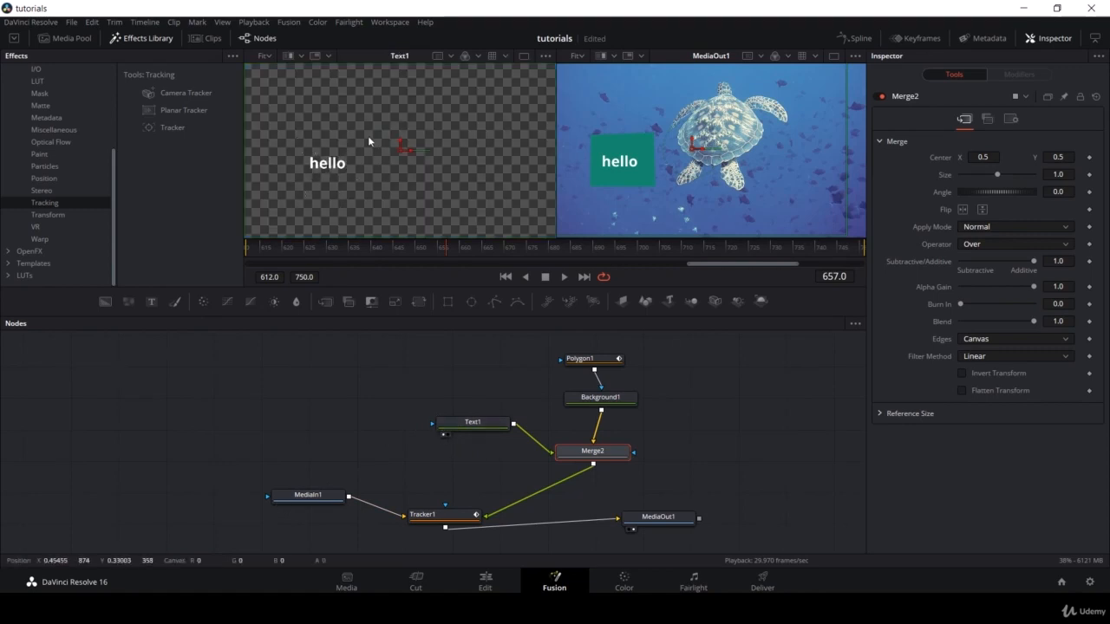
click(414, 526)
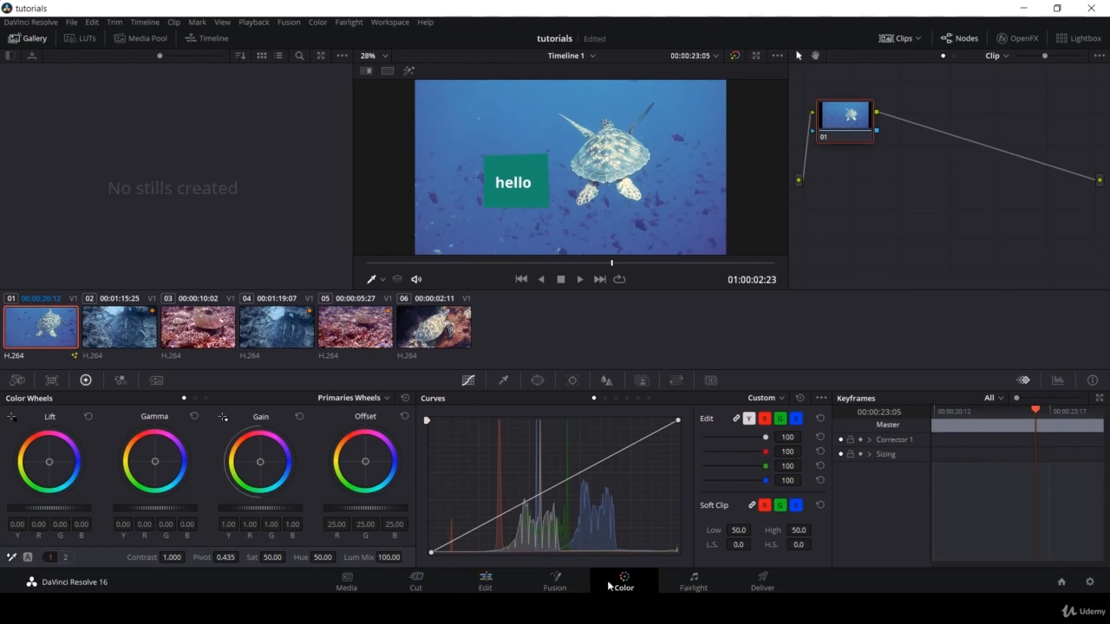
- Compare the timeline on the Edit and Cut pages, scrubbing to 01:00:07:29 and back to about 01:00:07:05, and return to the Edit page
click(485, 583)
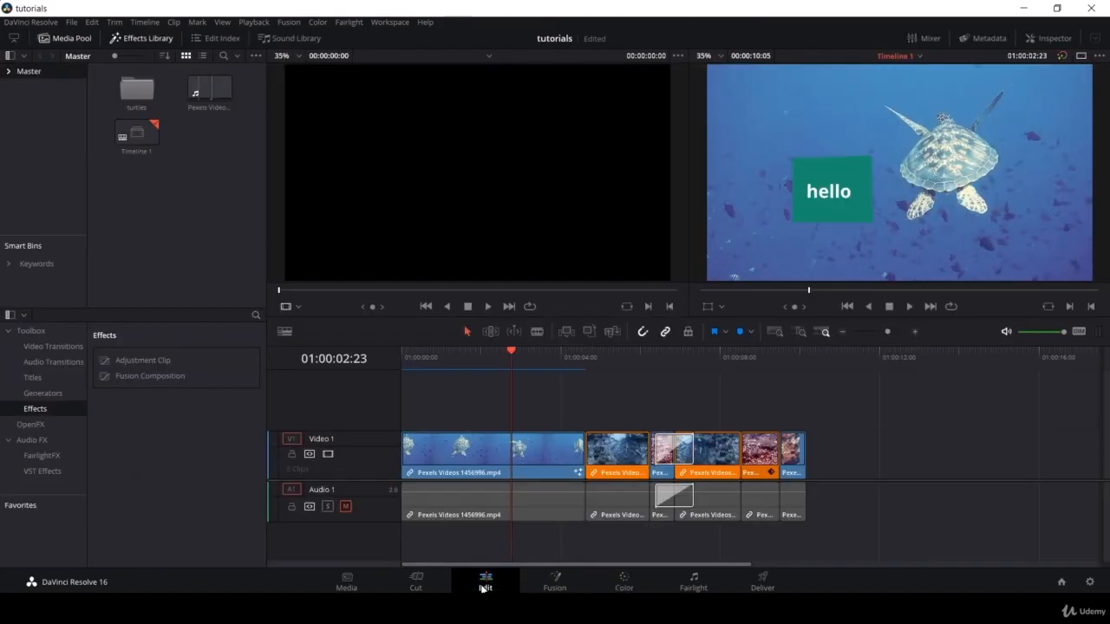
drag(581, 353, 718, 356)
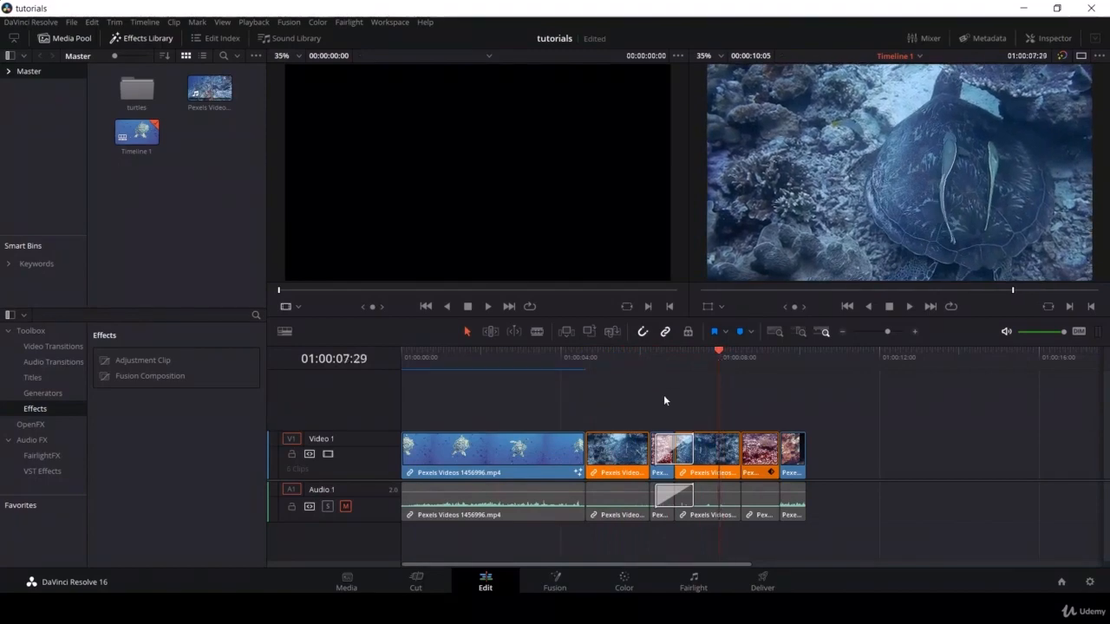
click(423, 583)
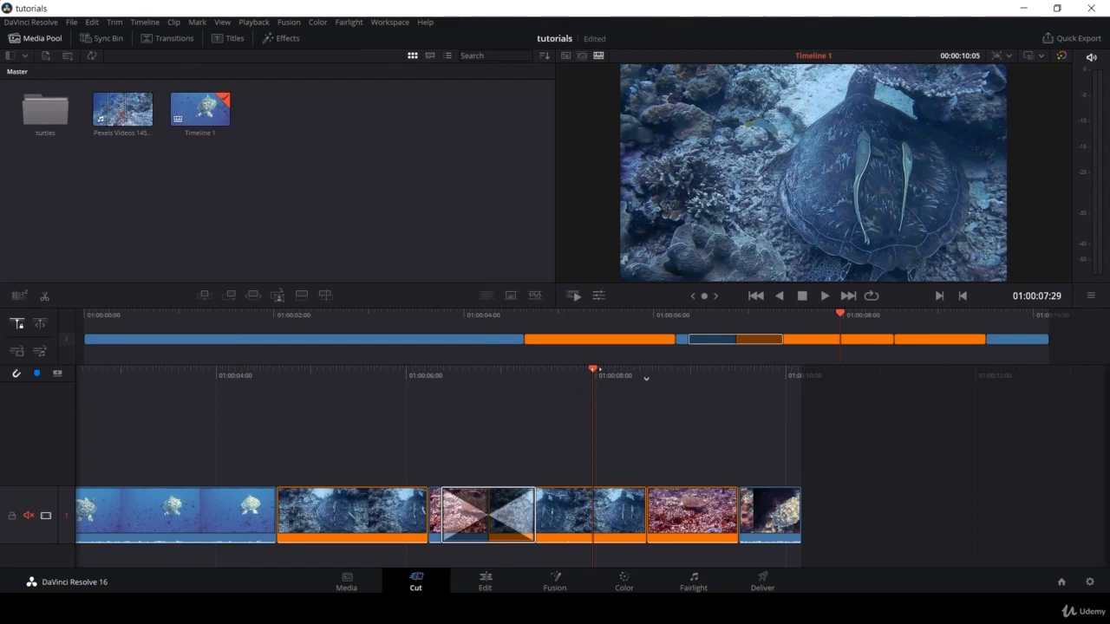
drag(585, 369, 663, 376)
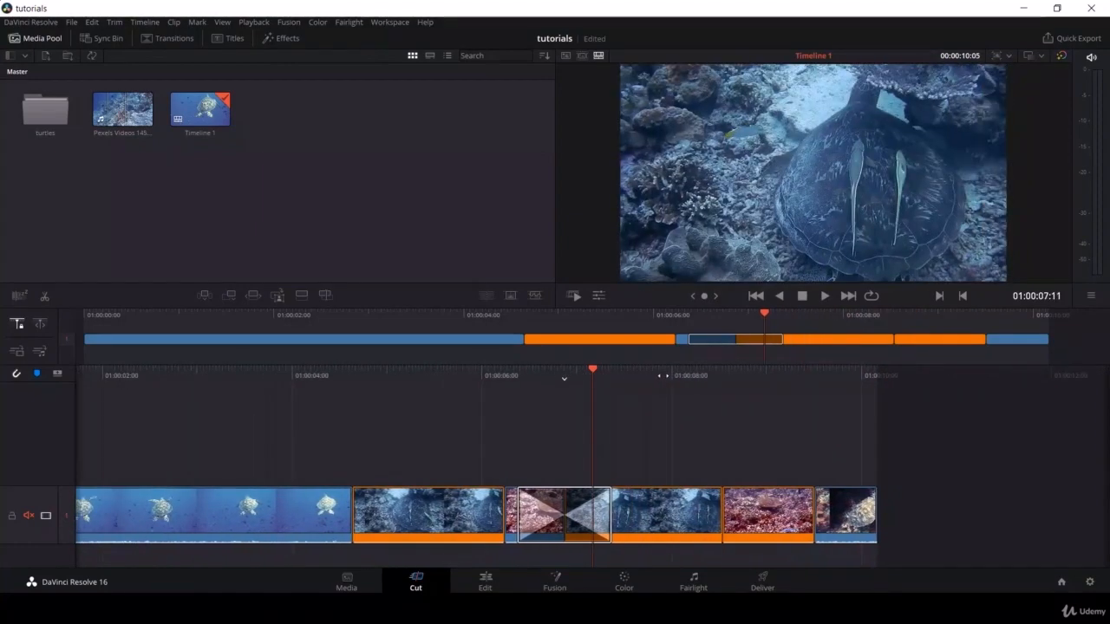
click(485, 581)
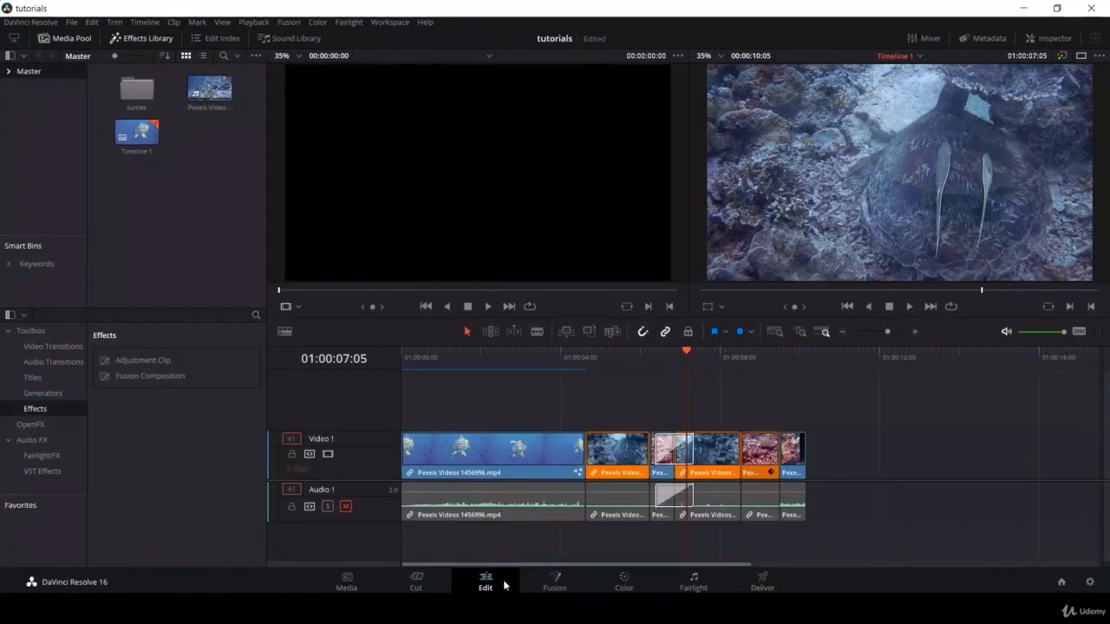
- Open the Color page, view its media pool, gallery and timeline, scrub to 01:00:06:21, and hide the timeline
click(624, 583)
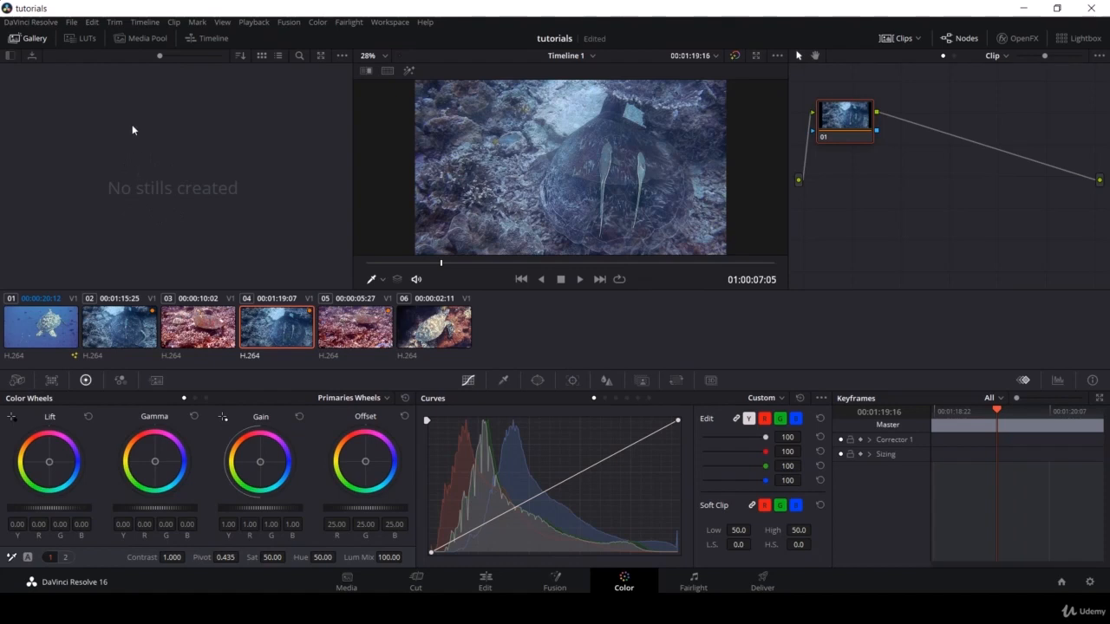
click(142, 40)
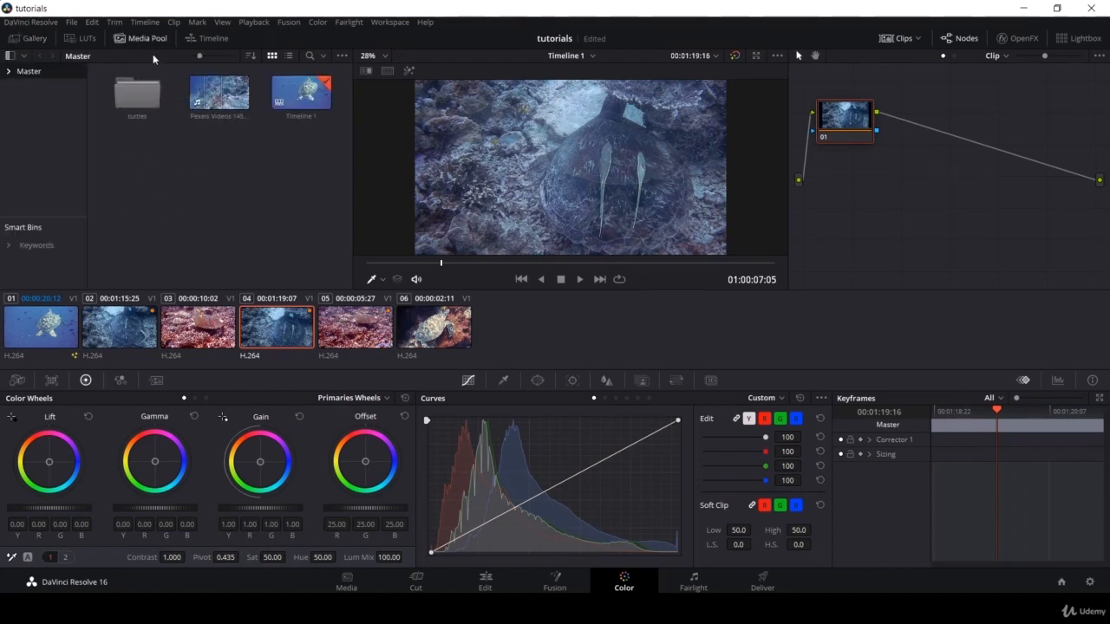
click(41, 37)
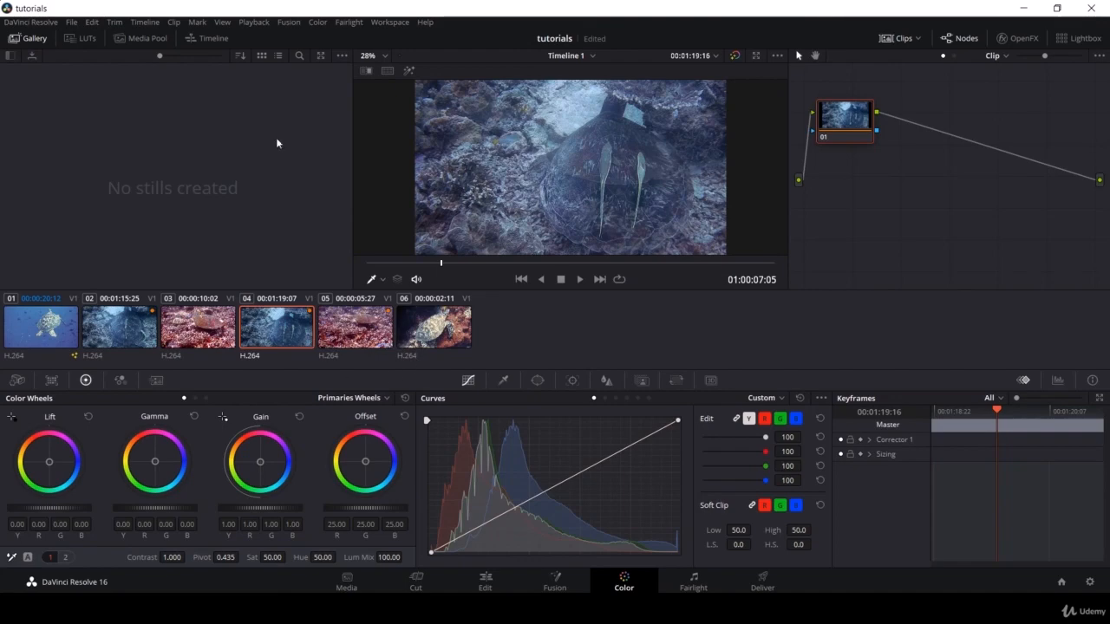
click(213, 38)
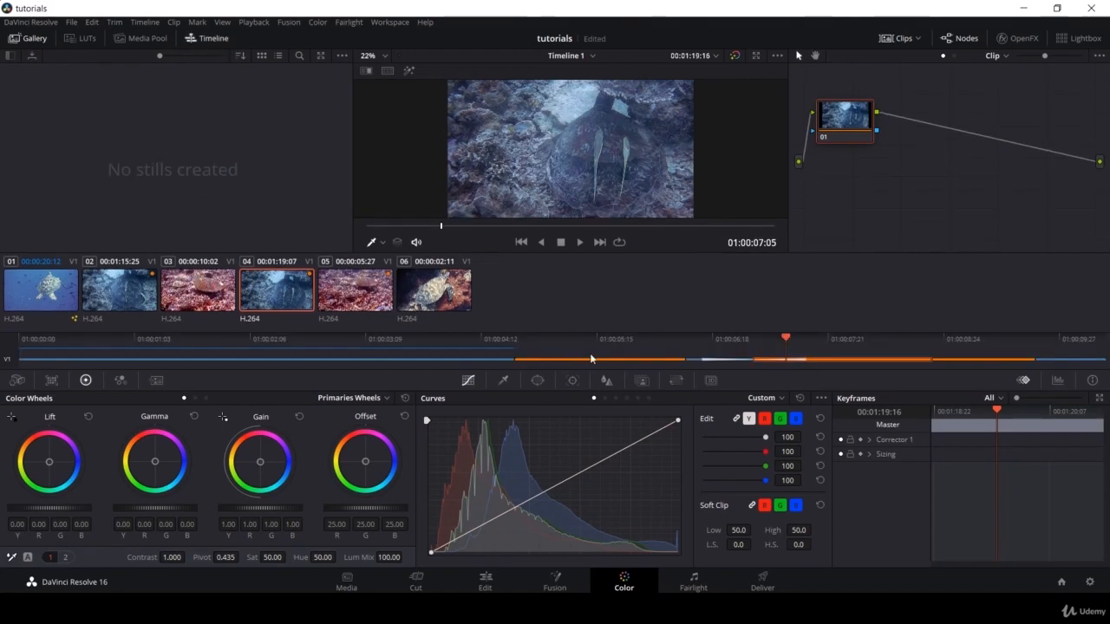
drag(788, 343, 736, 342)
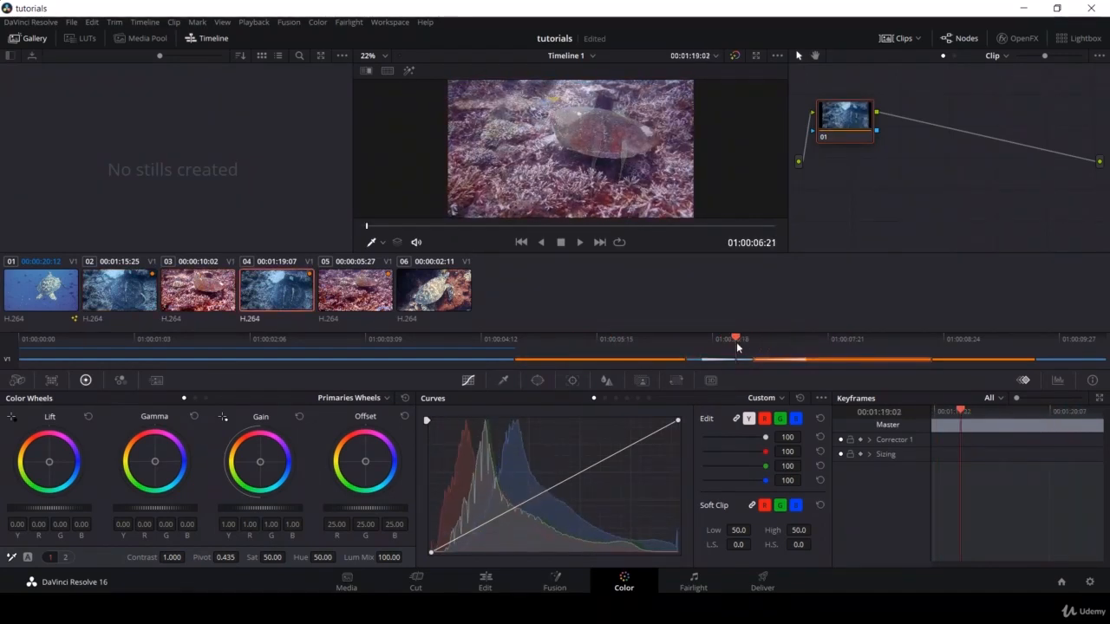
click(218, 37)
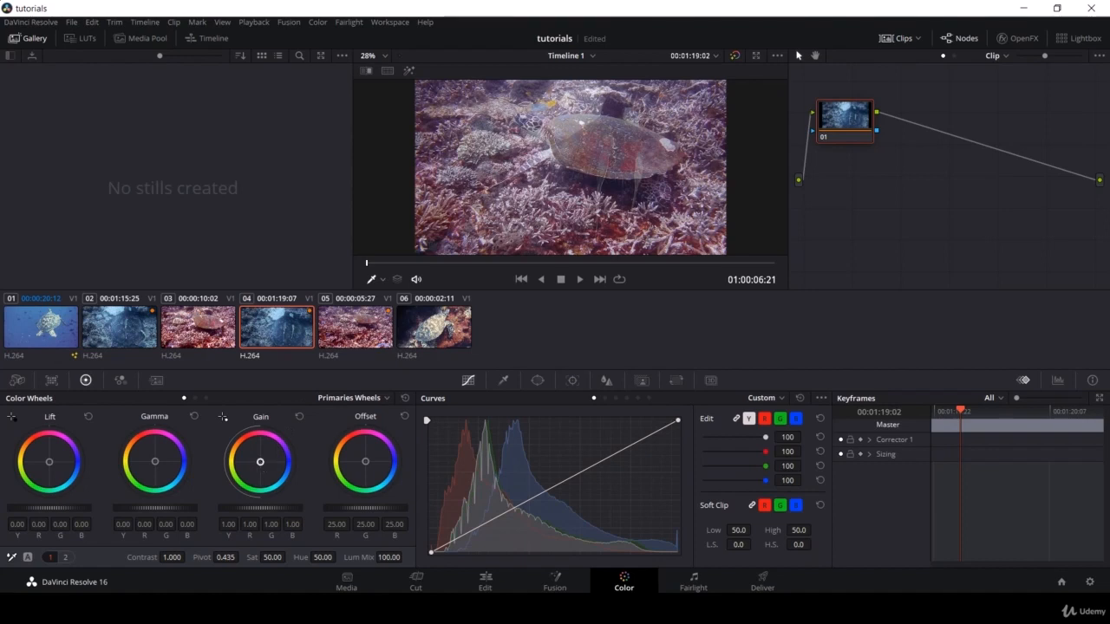
- Try shifting clip 04's Gain color balance toward green, and reset it
drag(260, 461, 251, 468)
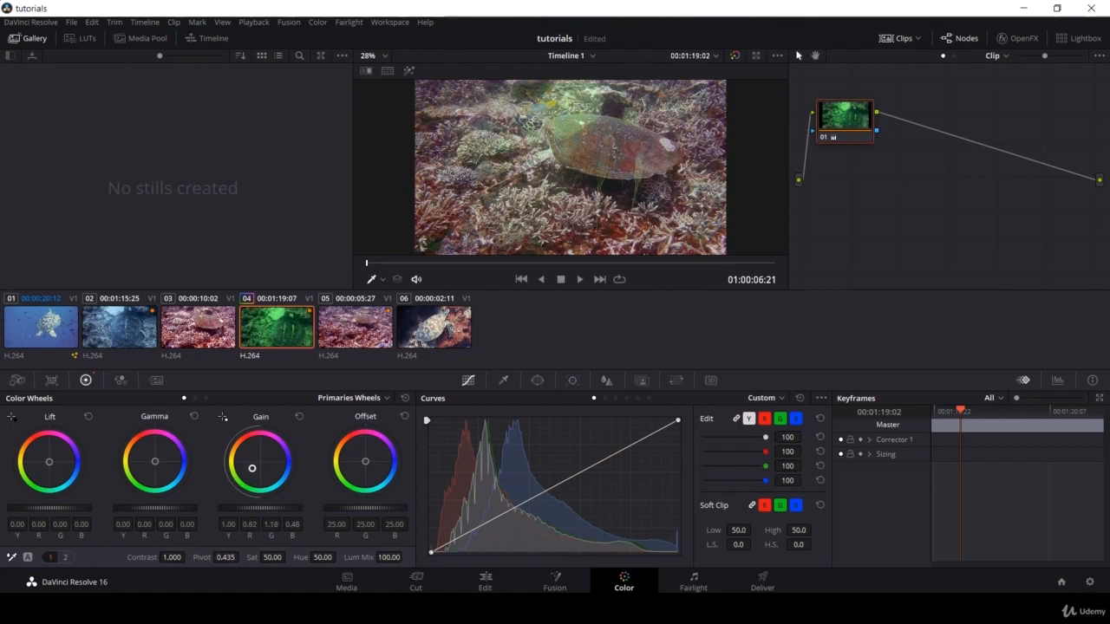
double_click(260, 461)
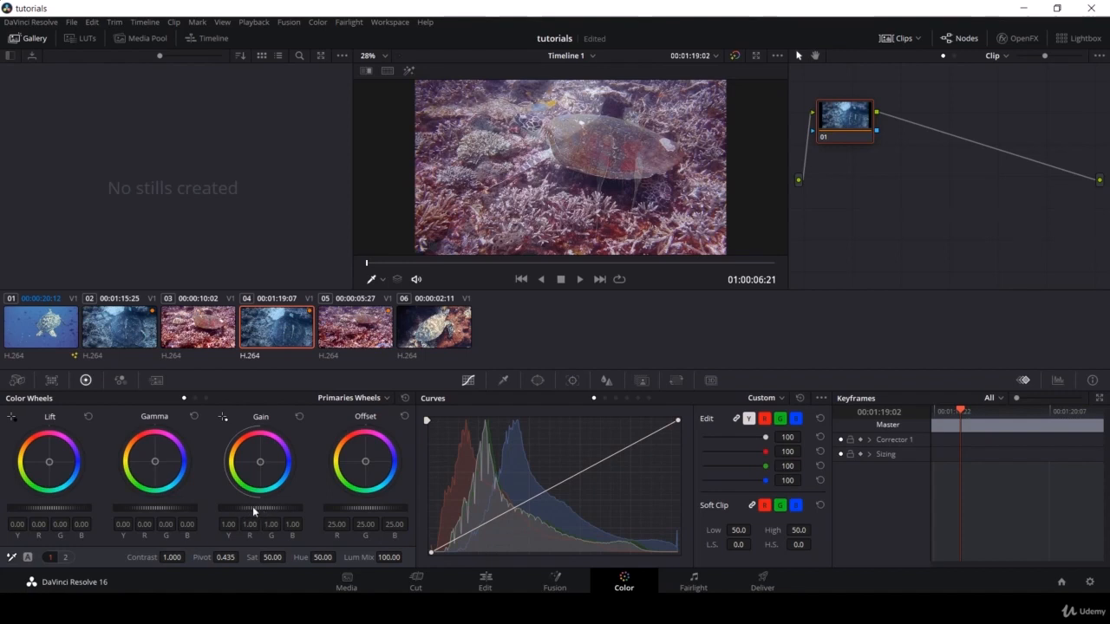
- Raise clip 04's master Gain to 1.40 and test the master Lift control
drag(260, 508, 315, 509)
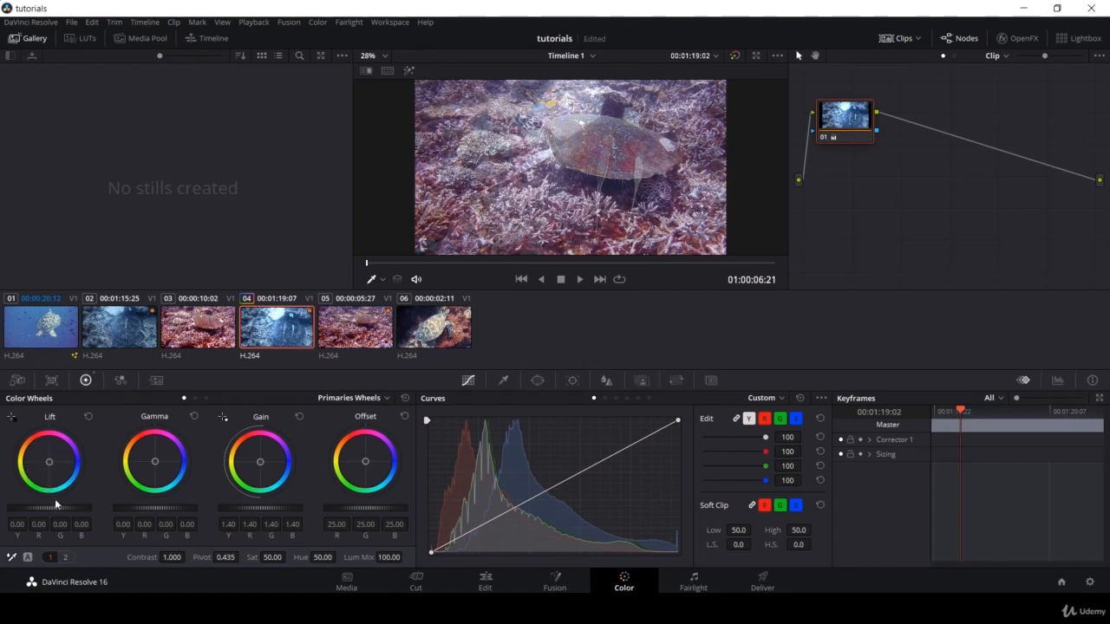
mouse_move(55, 506)
mouse_down()
mouse_move(16, 507)
mouse_move(54, 508)
mouse_up()
- Try raising clip 04's saturation to 90.80, and reset it to its default
drag(272, 558, 335, 558)
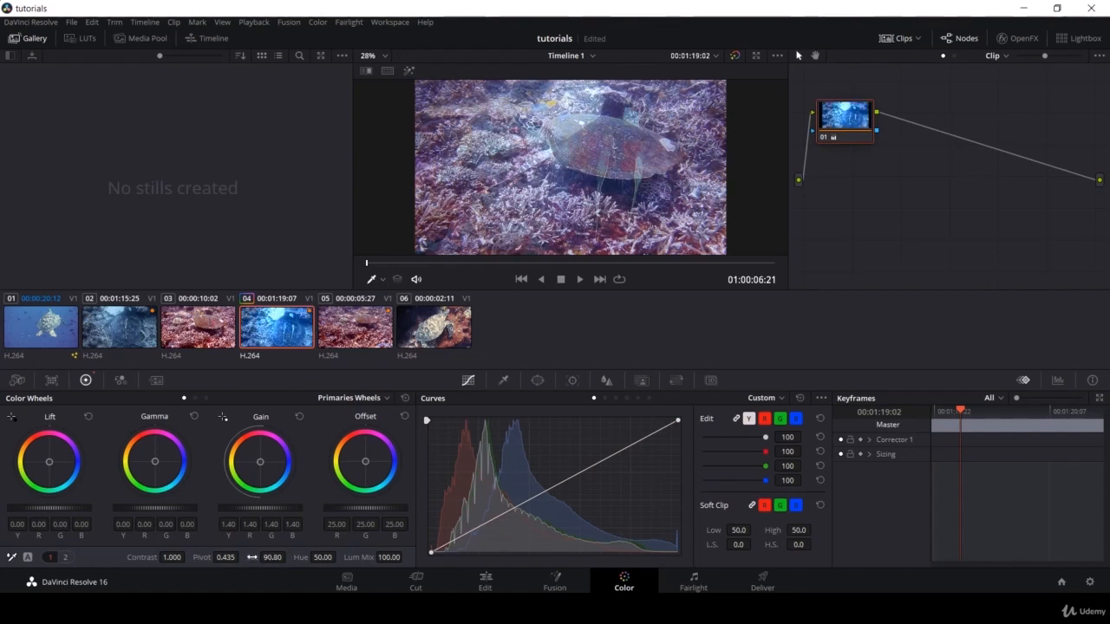
double_click(252, 557)
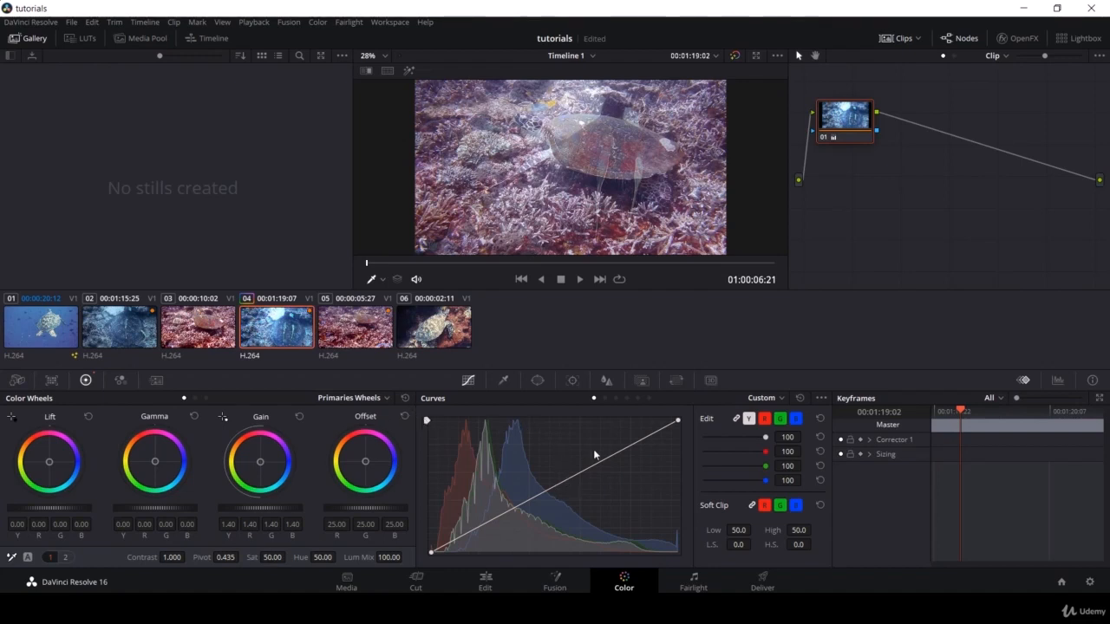
- Select the custom curve's white endpoint, show the video scopes, and scrub clip 04 to 01:00:08:04 to read the waveform
click(679, 420)
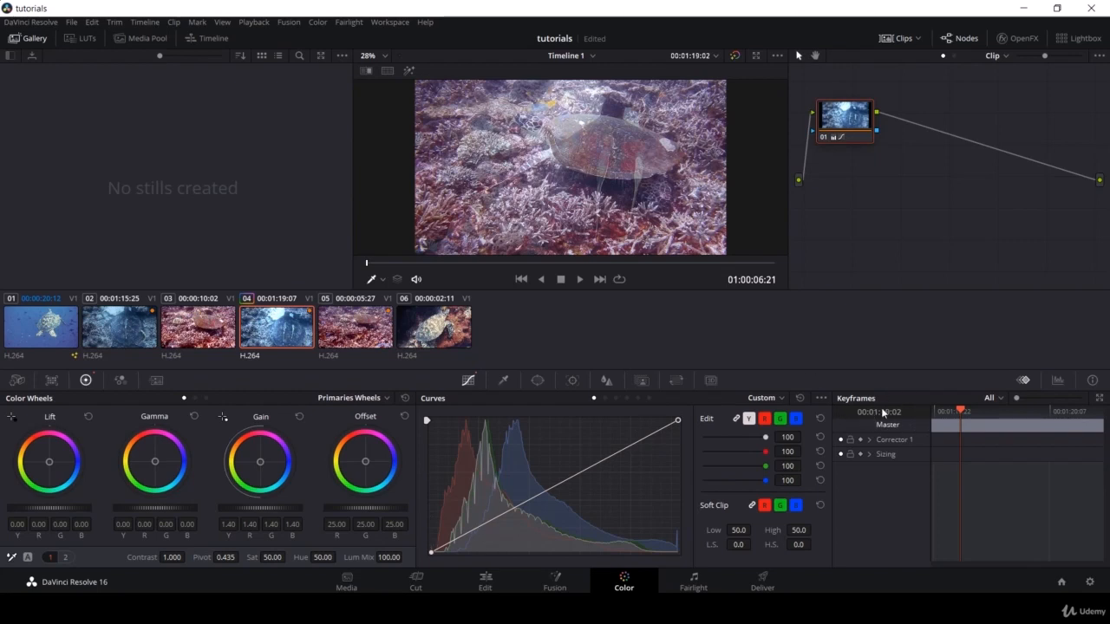
click(1057, 381)
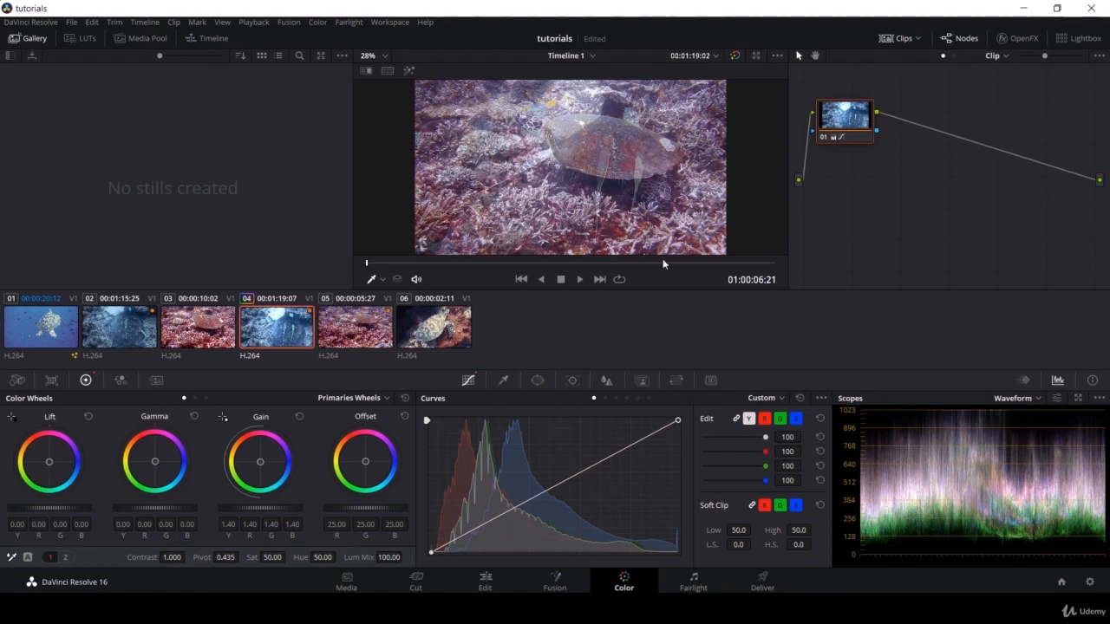
drag(474, 264, 699, 264)
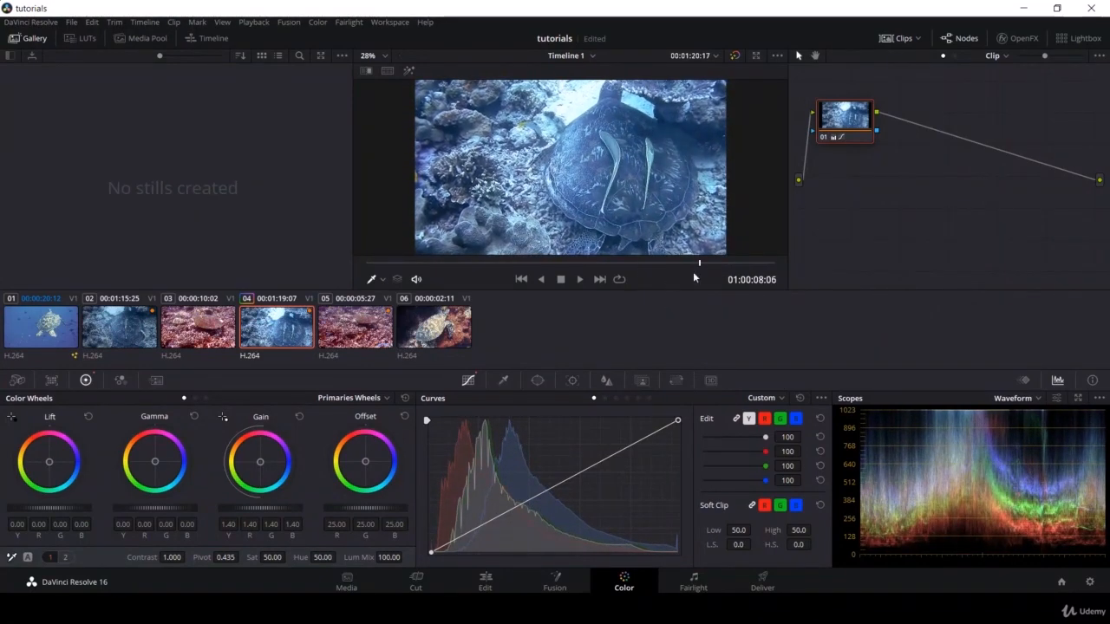
drag(704, 269, 681, 256)
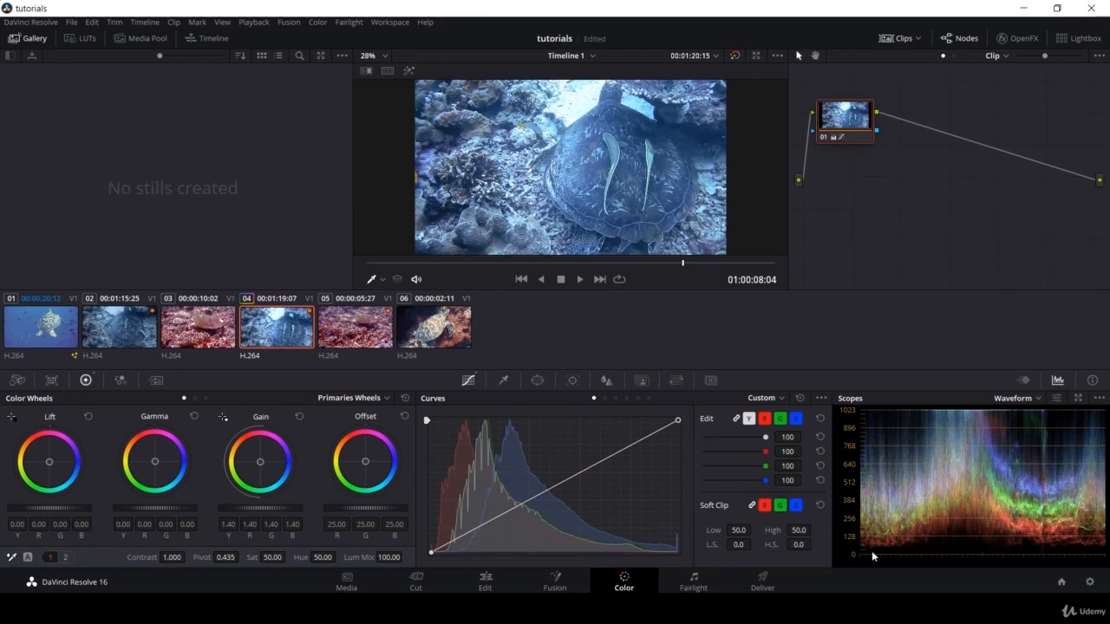
- Examine clip 04 in the Parade scope, step to 01:00:08:03, and switch the scope to Vectorscope
click(1035, 399)
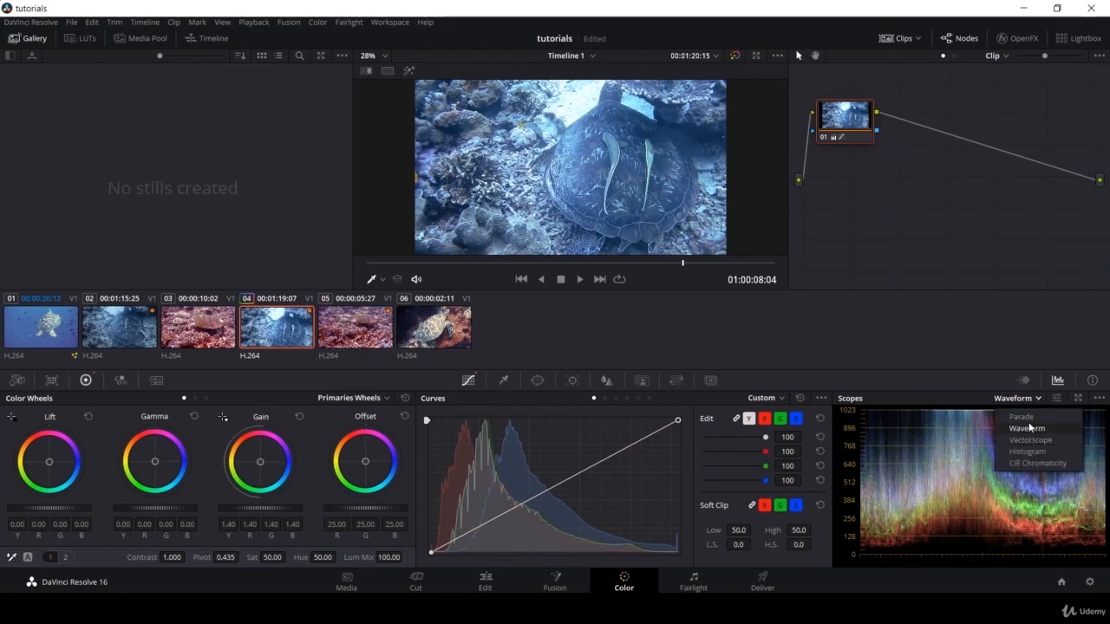
click(1029, 421)
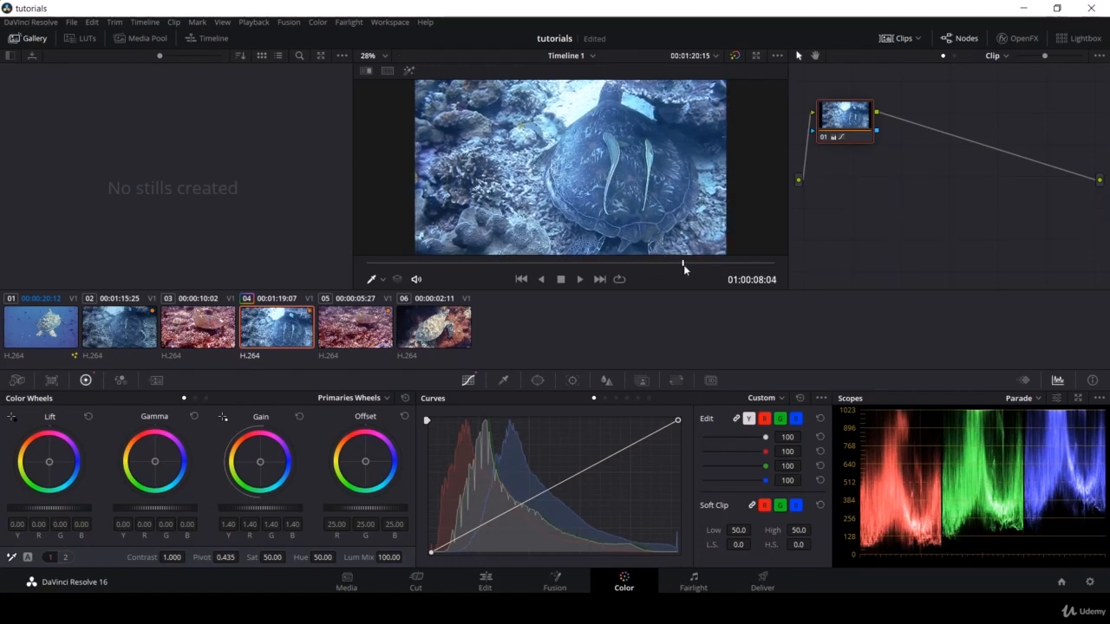
drag(683, 264, 672, 267)
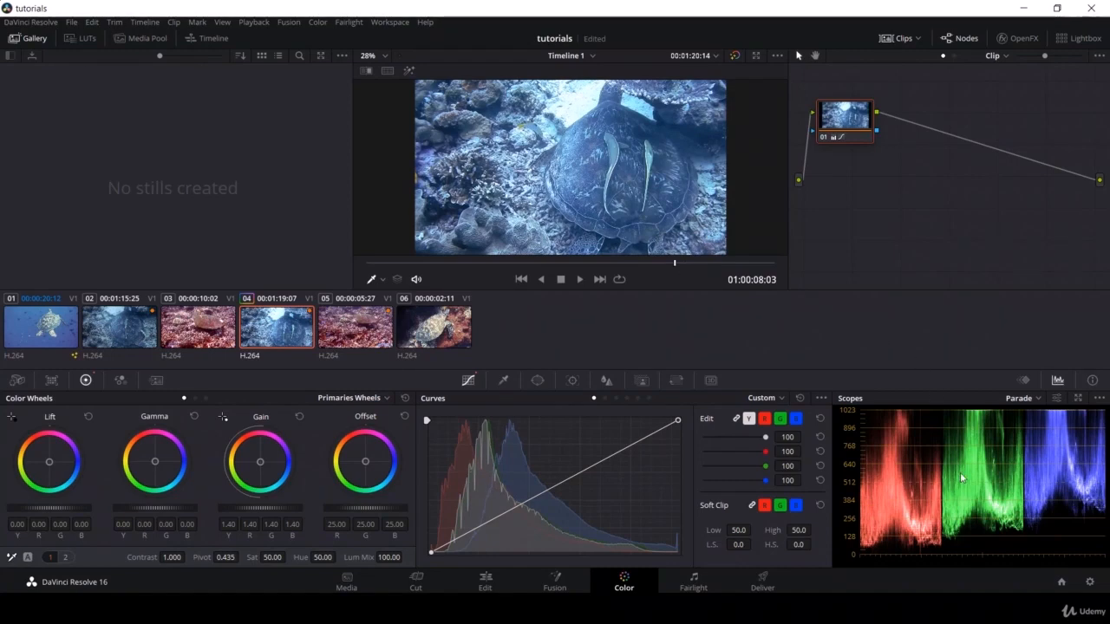
click(1030, 401)
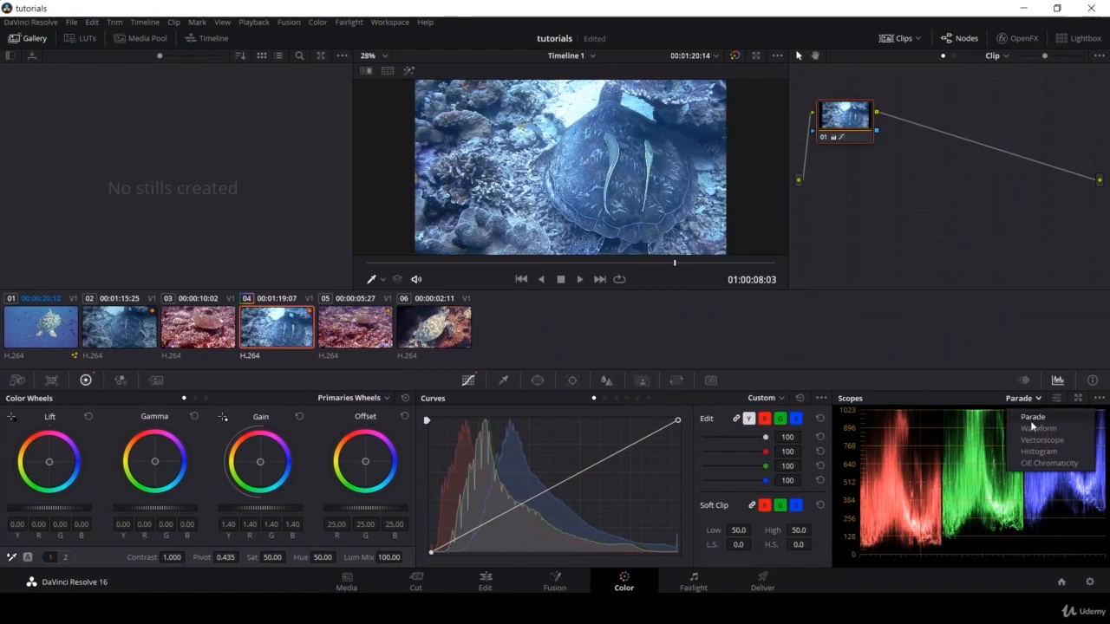
click(1035, 439)
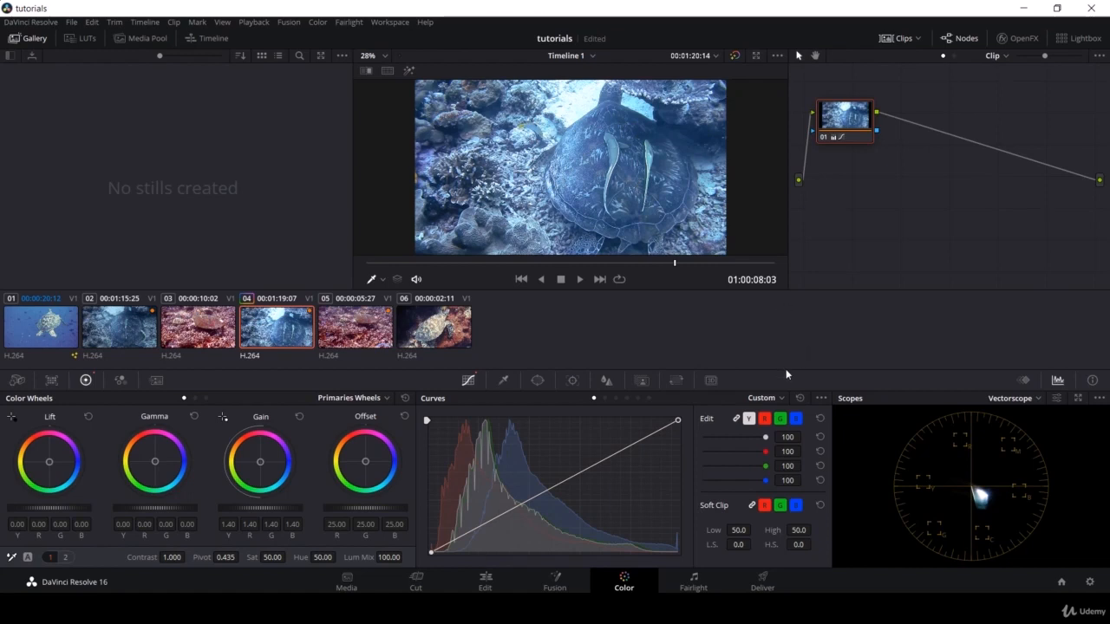
- Switch the scope back to Waveform and lower the custom curve's white endpoint by about a fifth of the graph height
click(1013, 399)
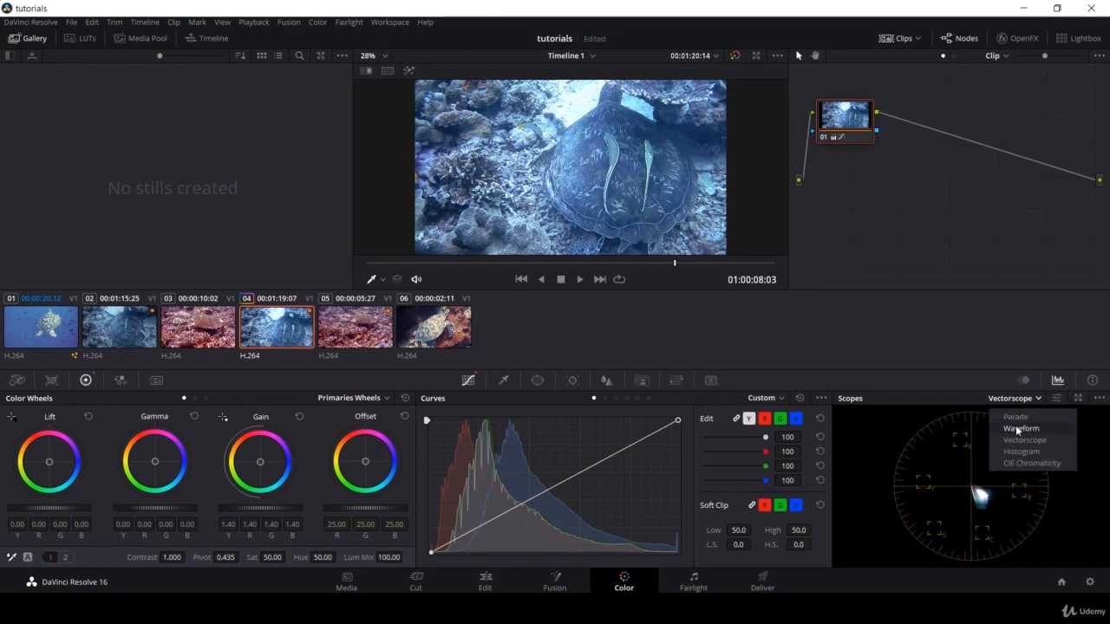
click(1015, 427)
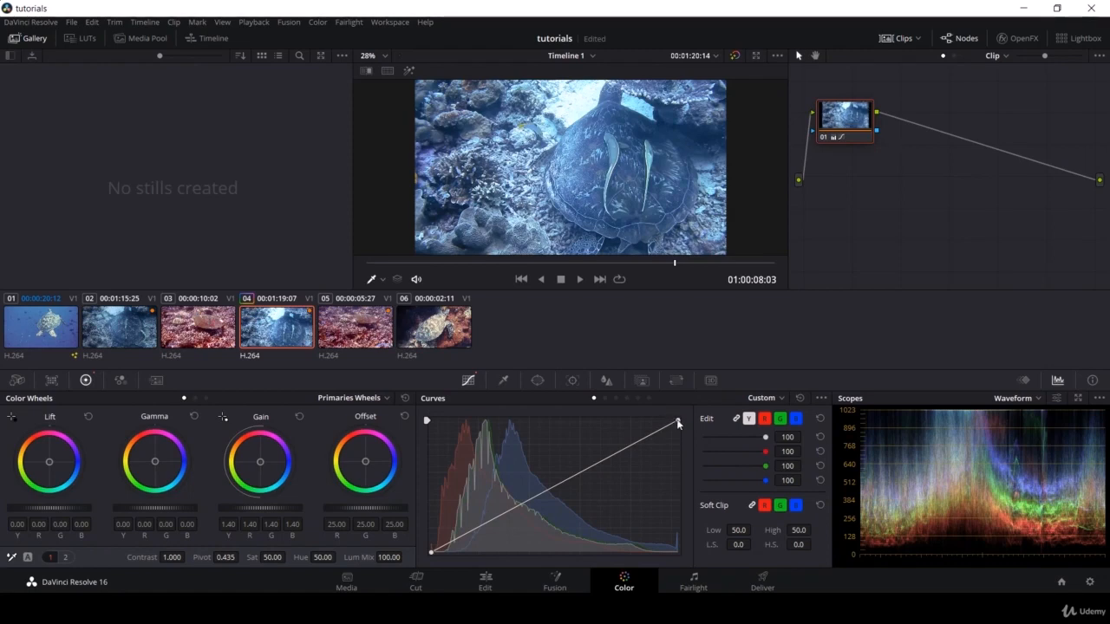
drag(680, 420, 690, 446)
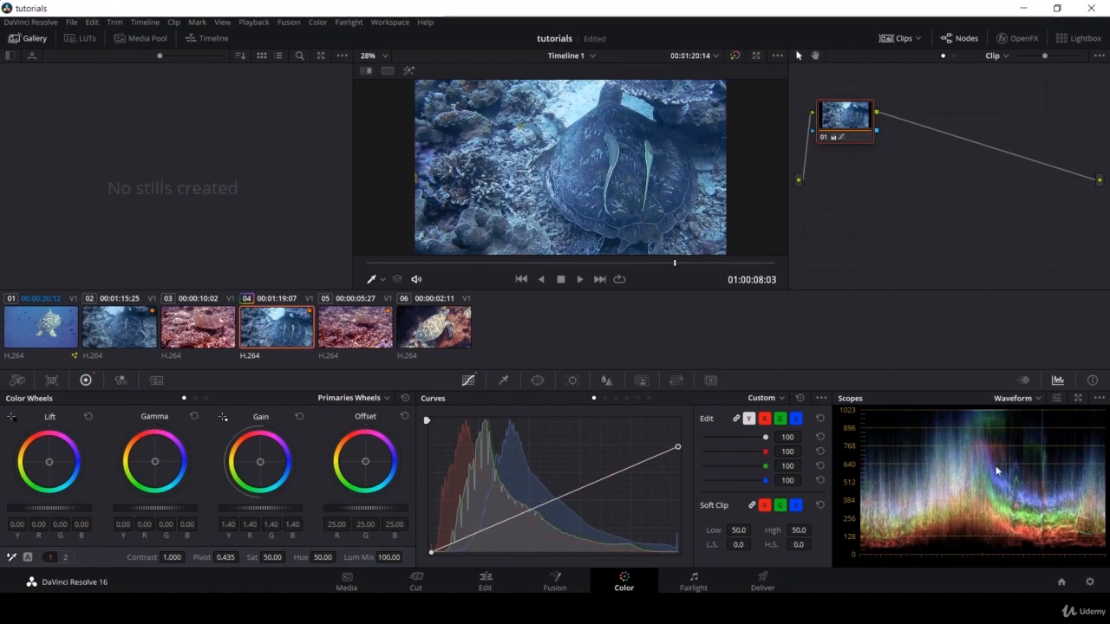
- Raise the custom curve's white endpoint back to the top of the graph and try shifting the black endpoint outward
drag(679, 447, 677, 405)
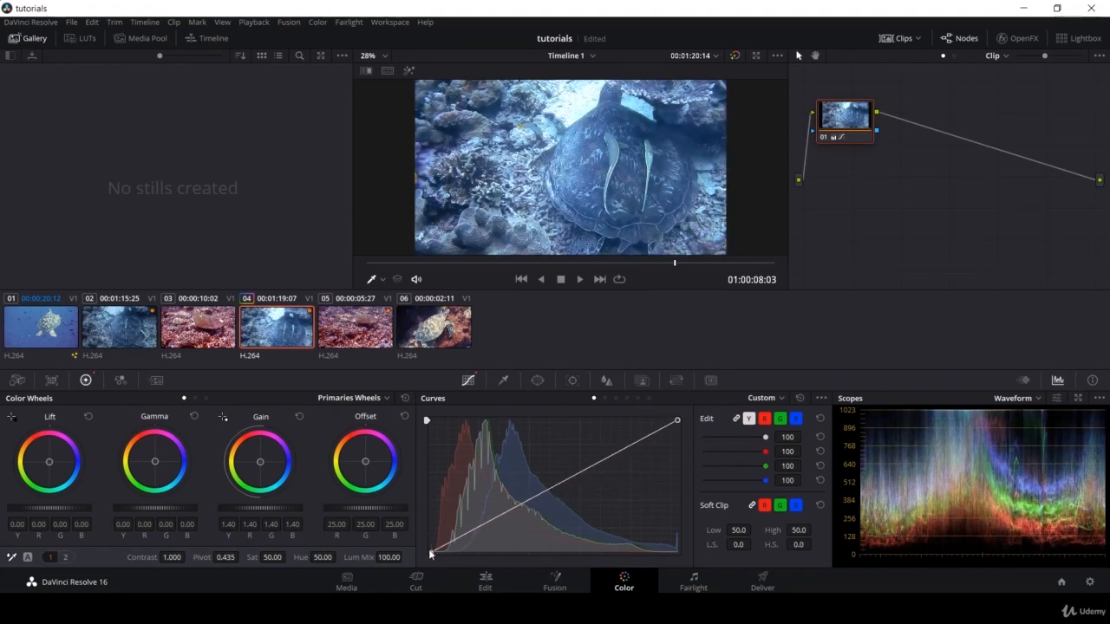
mouse_move(433, 556)
mouse_down()
mouse_move(484, 556)
mouse_move(417, 558)
mouse_up()
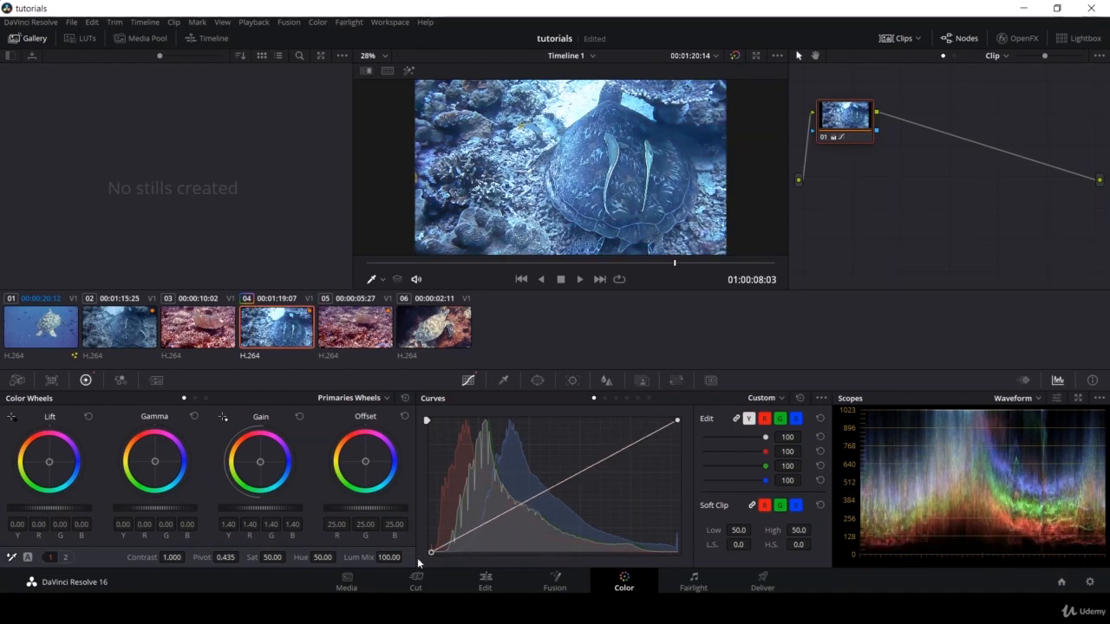
mouse_move(418, 553)
mouse_down()
mouse_move(418, 537)
mouse_move(418, 564)
mouse_up()
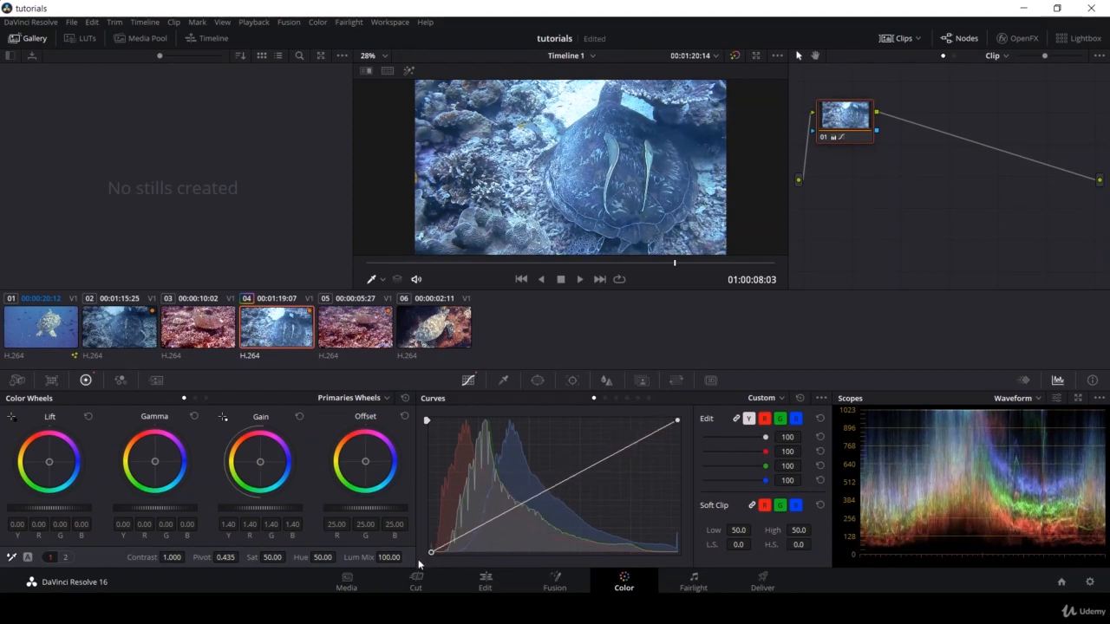
- Try bending the custom curve into an S-shape with two midtone points, and undo the added points
click(540, 490)
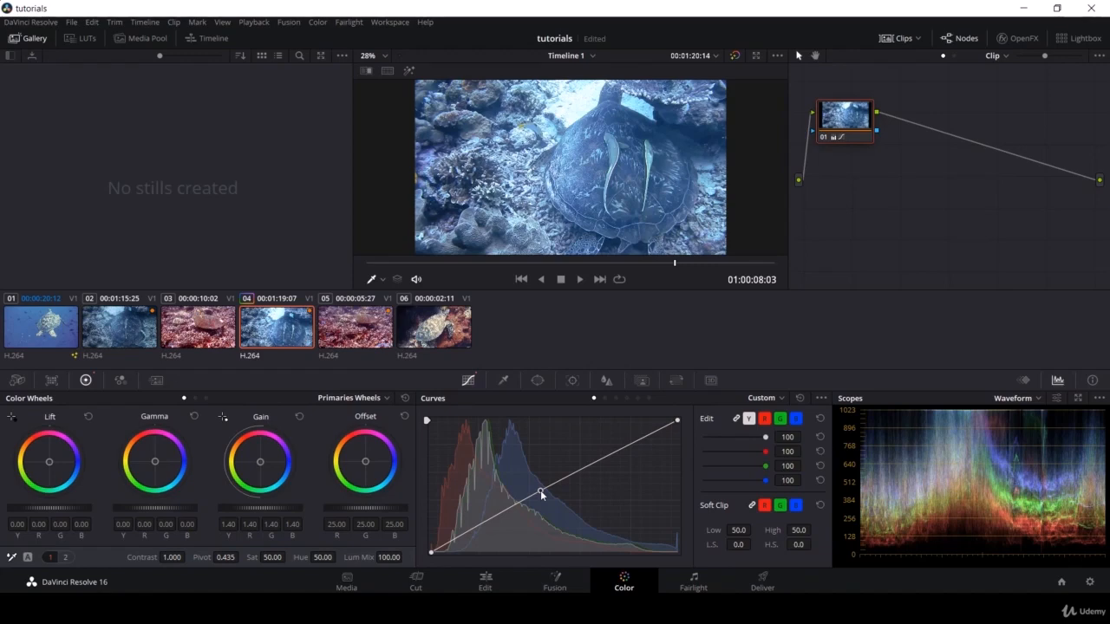
mouse_move(540, 490)
mouse_down()
mouse_move(570, 468)
mouse_move(543, 496)
mouse_up()
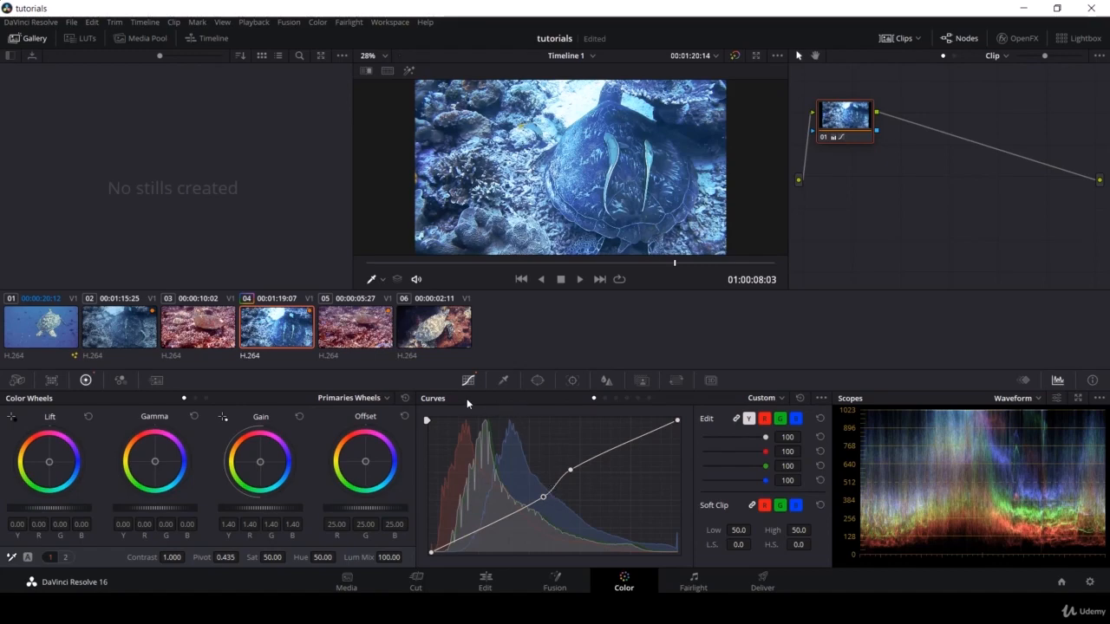
key(ctrl+z)
key(ctrl+z)
key(ctrl+z)
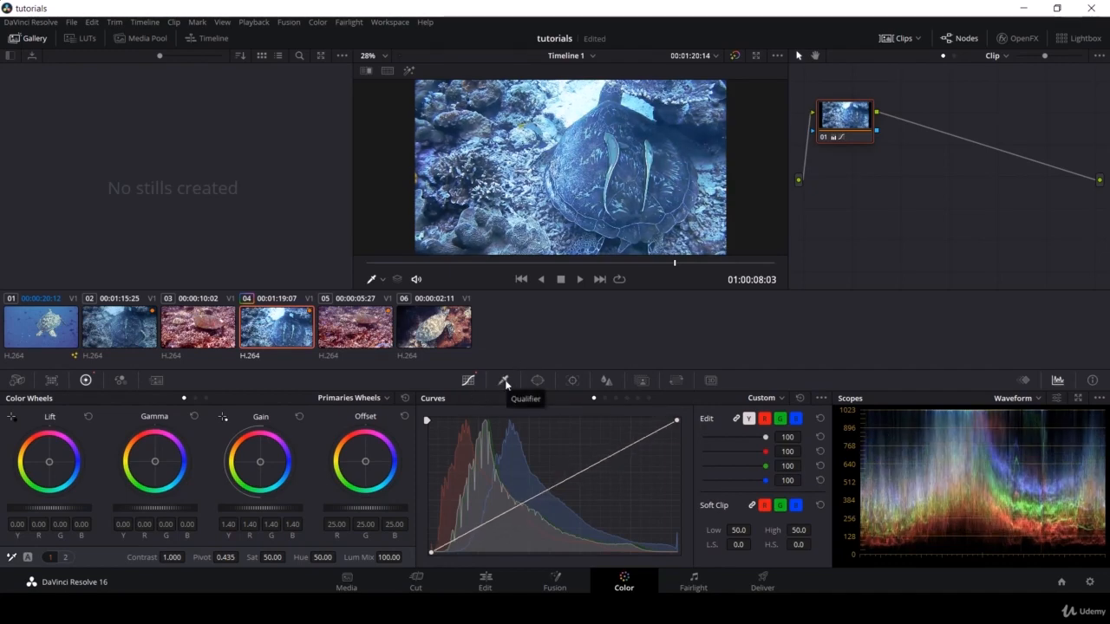
- Qualify the pale patch by the turtle's head at 01:00:07:22 and shift the gain to R 1.67, G 0.90, B 0.01
click(505, 382)
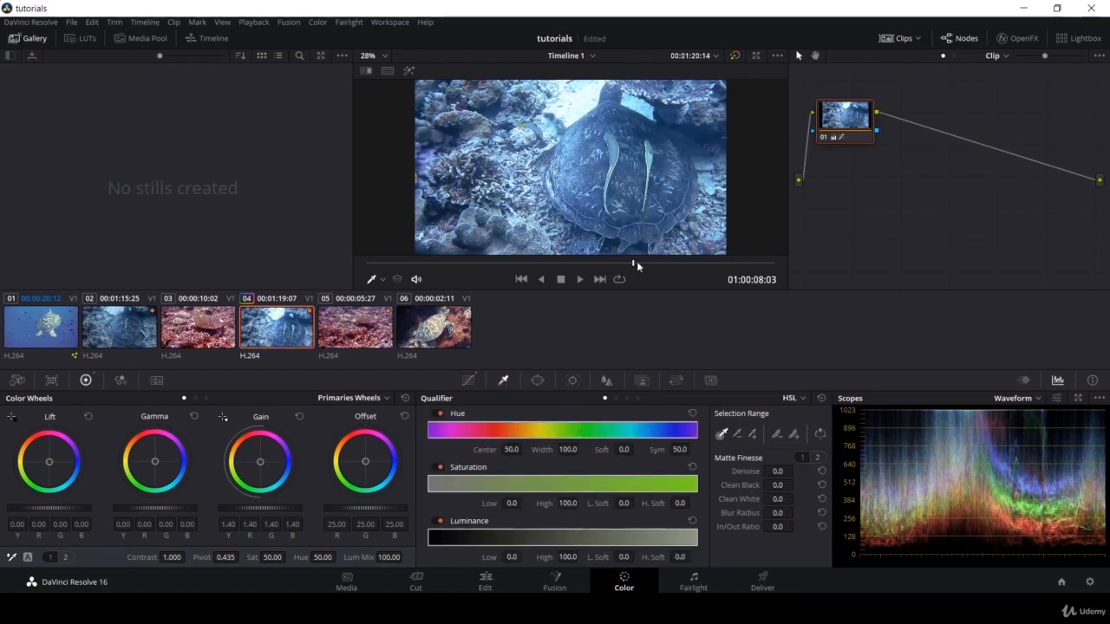
drag(636, 265, 599, 265)
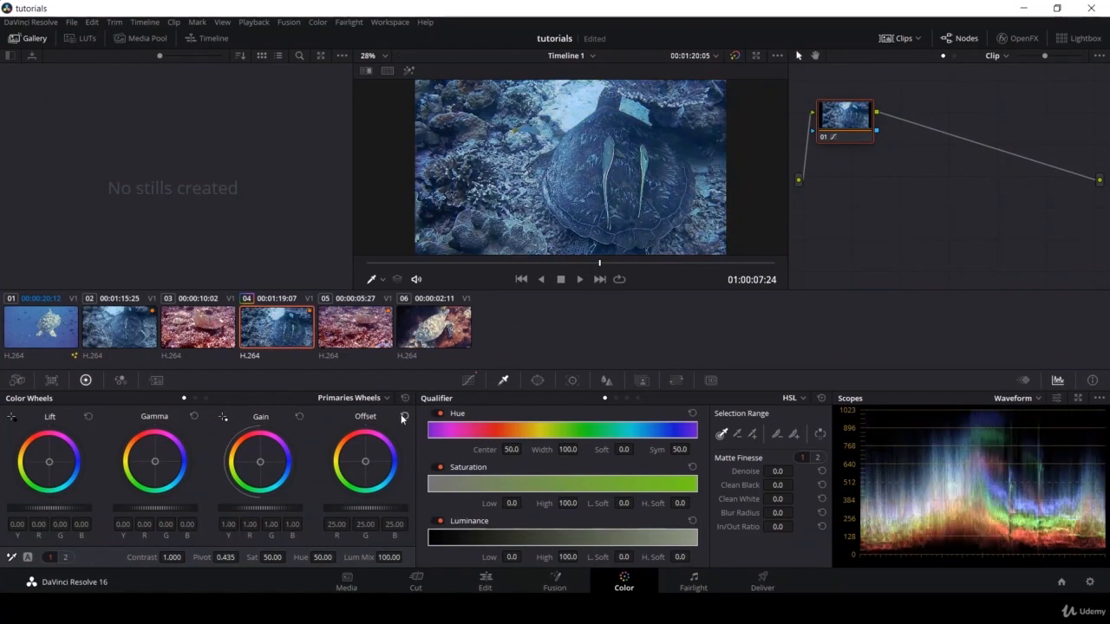
mouse_move(601, 263)
mouse_down()
mouse_move(568, 262)
mouse_move(583, 262)
mouse_up()
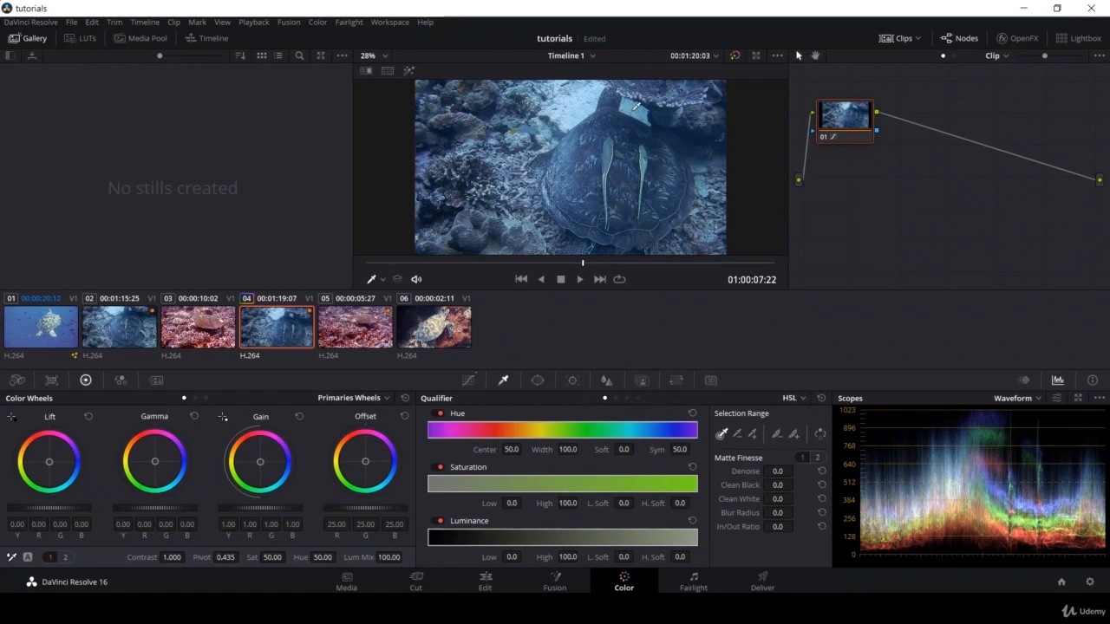
click(637, 108)
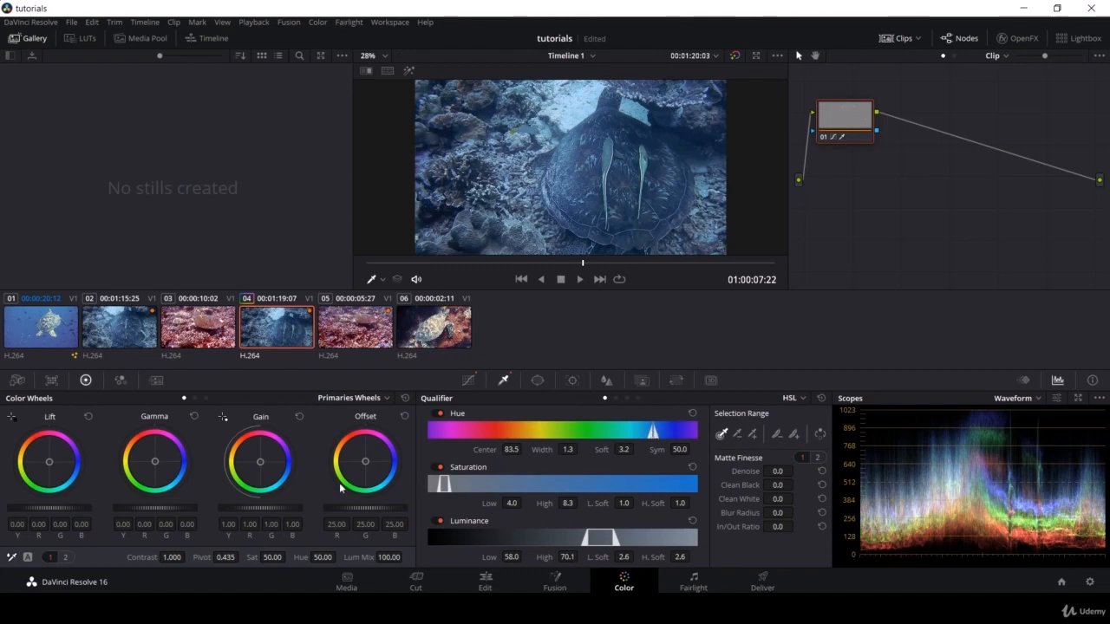
mouse_move(261, 463)
mouse_down()
mouse_move(257, 477)
mouse_move(244, 450)
mouse_up()
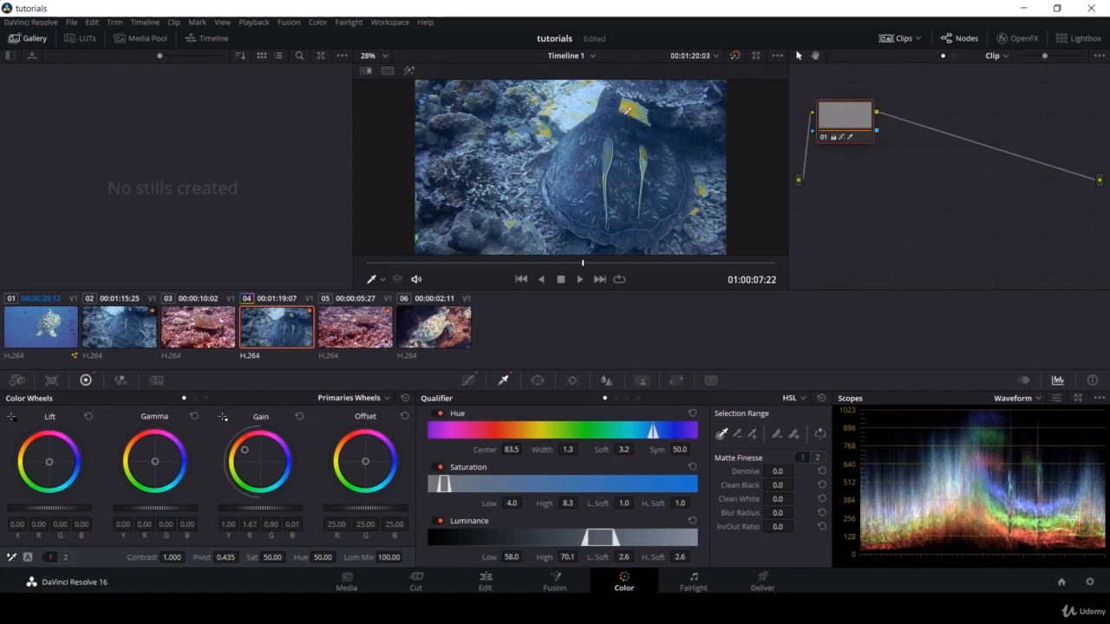
- Add a widened rectangular window at pan 44.25, tilt 48.40 over the coral beside the turtle, with Soft 2 at 8.34 and Soft 3 at 2.67
click(538, 381)
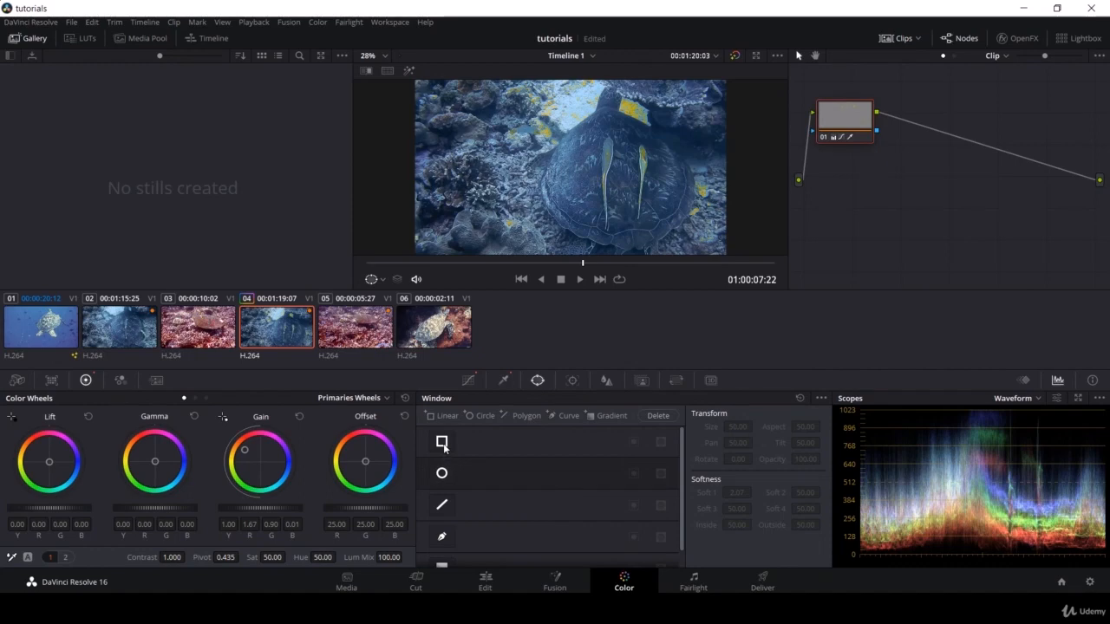
click(443, 443)
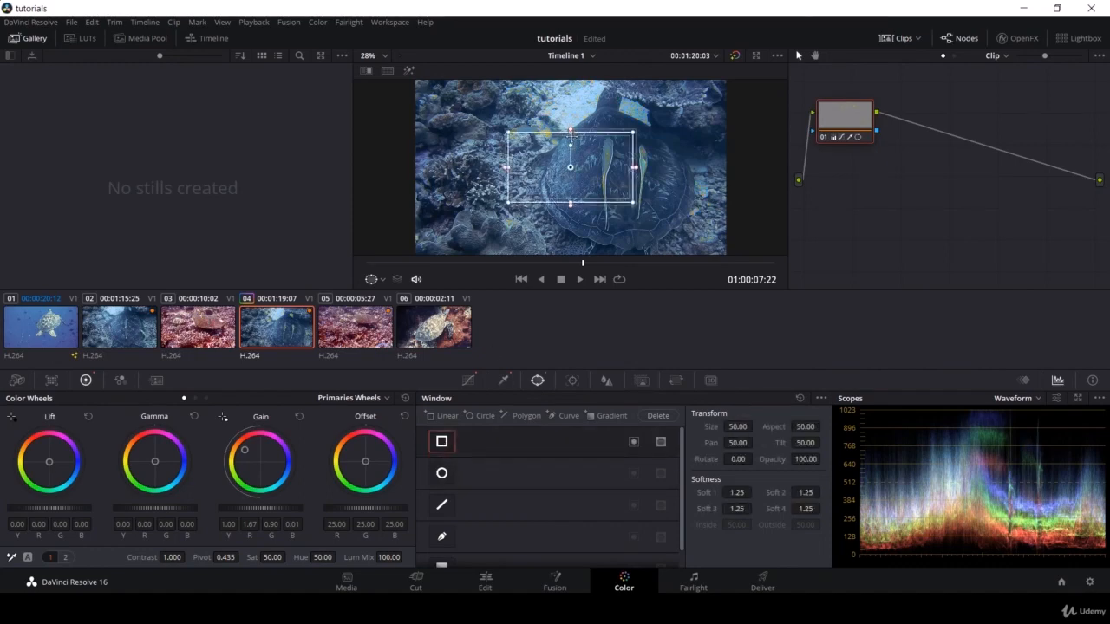
drag(571, 169, 497, 208)
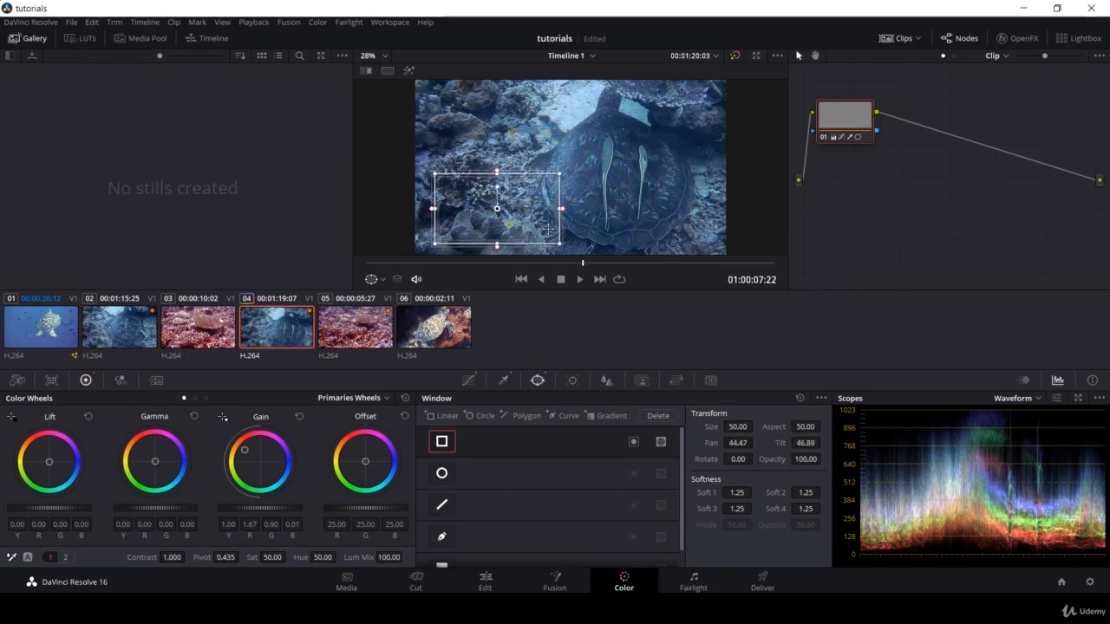
drag(561, 213, 596, 216)
drag(595, 217, 589, 212)
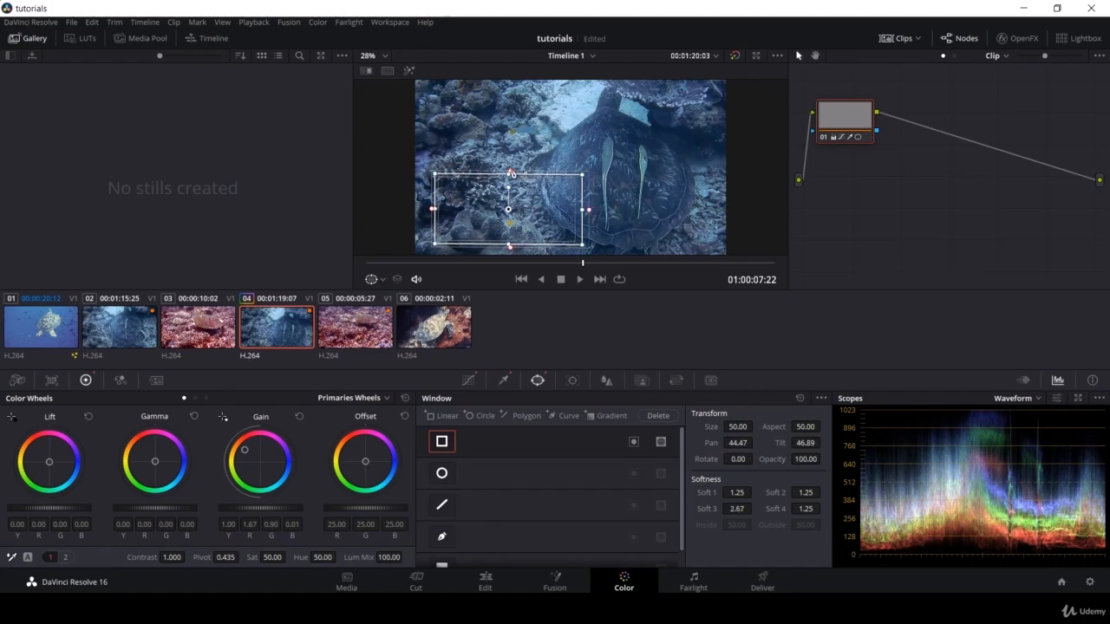
drag(511, 173, 510, 153)
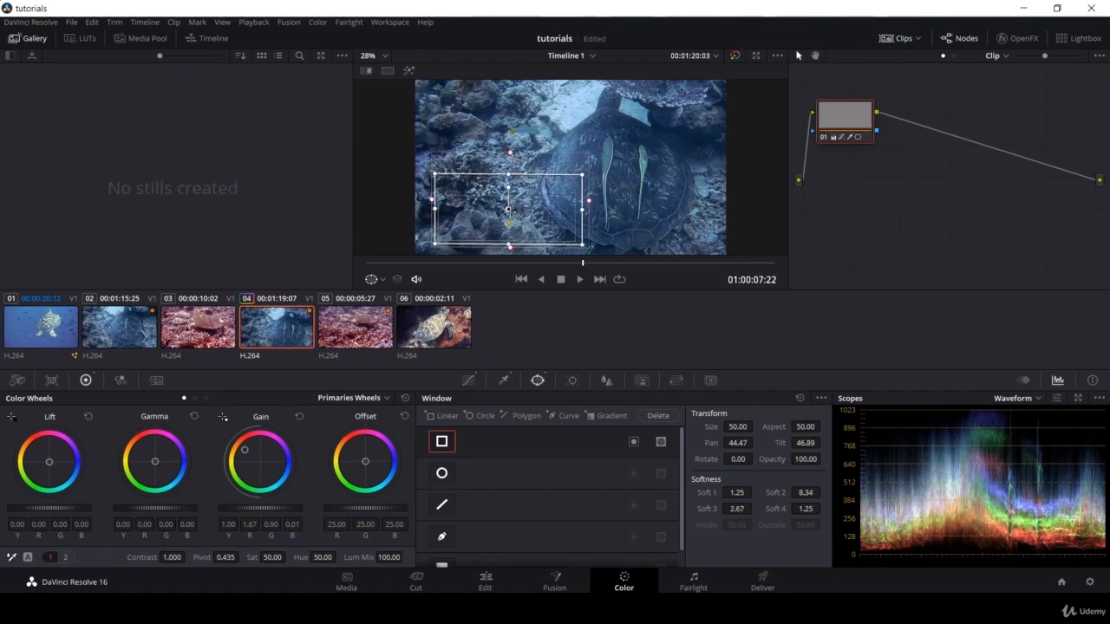
mouse_move(509, 210)
mouse_down()
mouse_move(518, 185)
mouse_move(517, 226)
mouse_up()
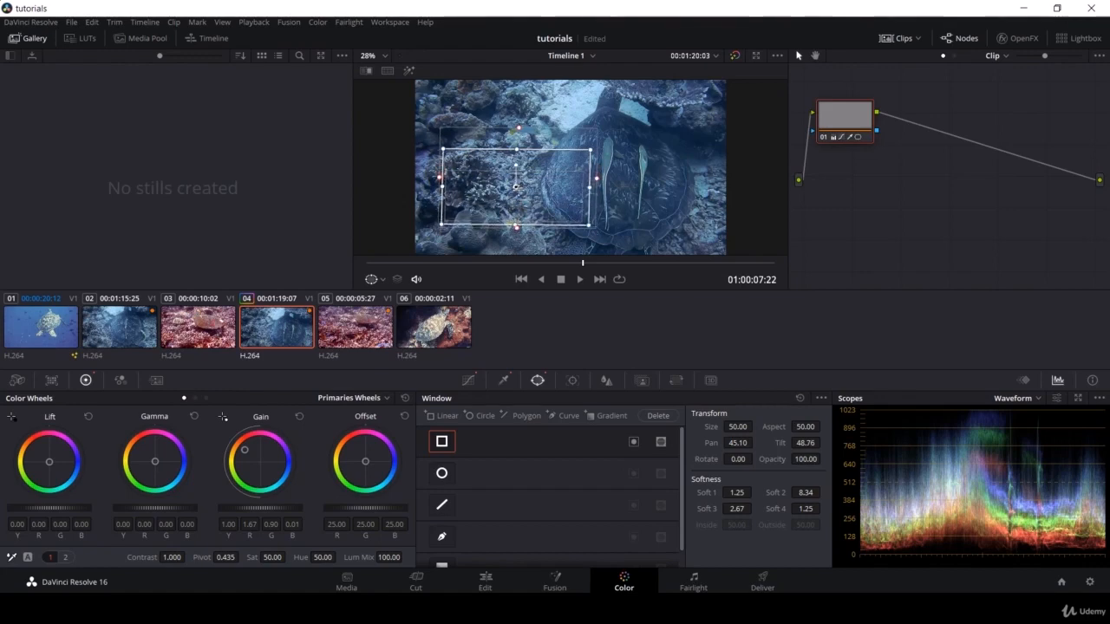
drag(517, 186, 505, 191)
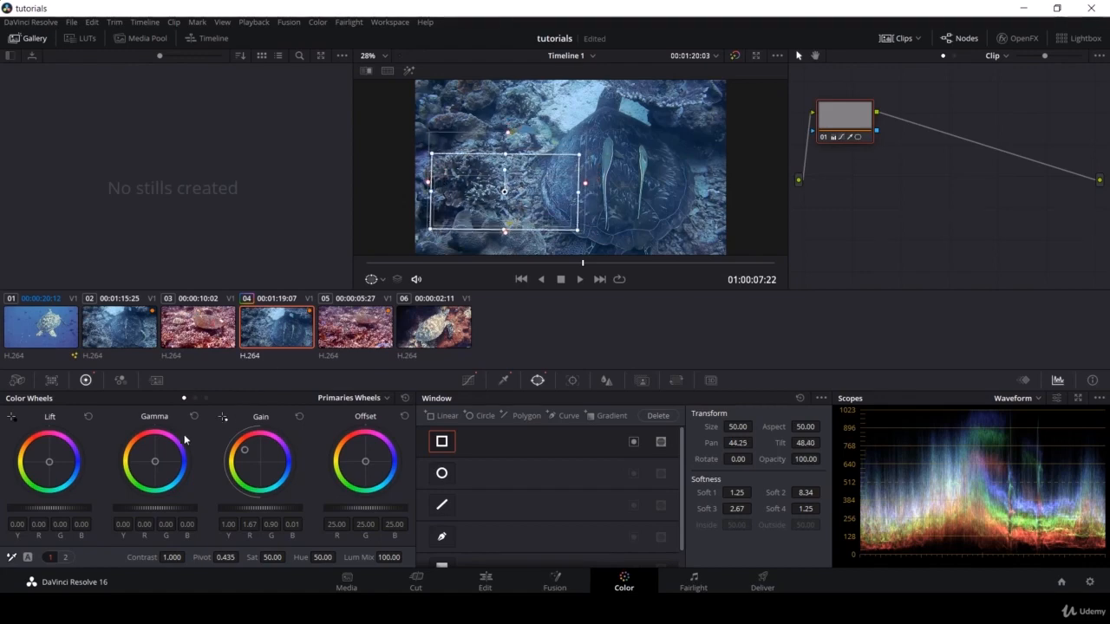
- Tint the gamma slightly blue, shift the offset to R 25.34, G 24.21, B 27.04, and reset the gain wheel
drag(154, 462, 157, 461)
mouse_move(356, 472)
mouse_down()
mouse_move(365, 454)
mouse_move(367, 463)
mouse_up()
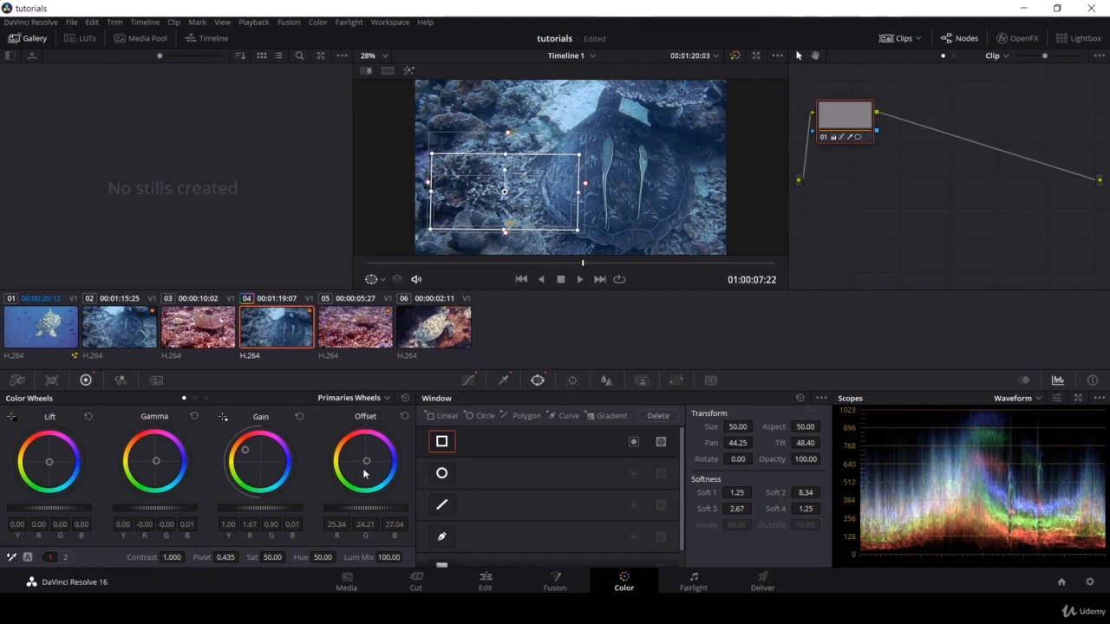
drag(264, 559, 290, 556)
double_click(251, 560)
mouse_move(259, 507)
mouse_down()
mouse_move(287, 507)
mouse_move(243, 511)
mouse_up()
click(298, 417)
- Move the rectangular window over the turtle's shell at pan 53.61, tilt 50.49, and raise the gain to 1.98
drag(515, 192, 639, 163)
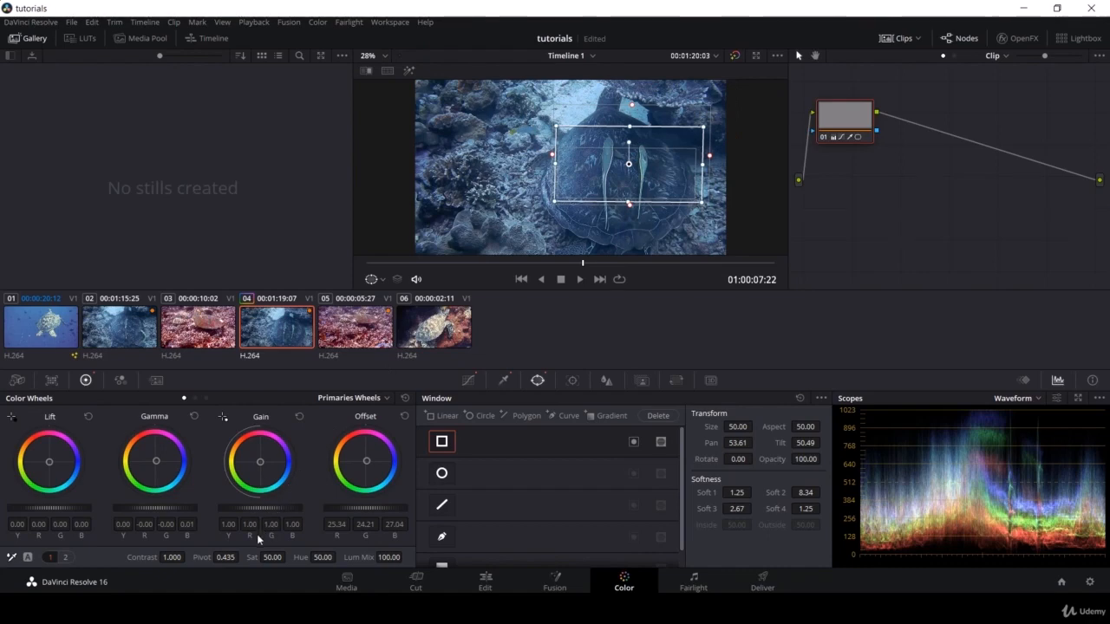
drag(261, 508, 293, 509)
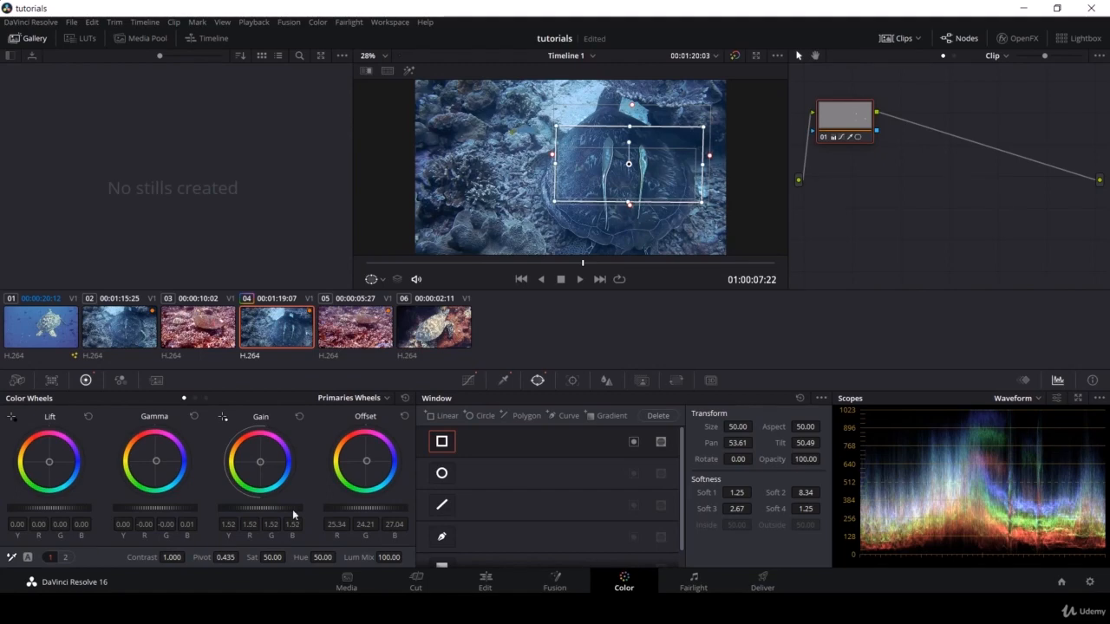
drag(293, 510, 302, 510)
- Reposition clip 04's node in the graph, compare it with the Fusion page's node layout, and return to the Color page
mouse_move(843, 127)
mouse_down()
mouse_move(847, 183)
mouse_move(860, 136)
mouse_up()
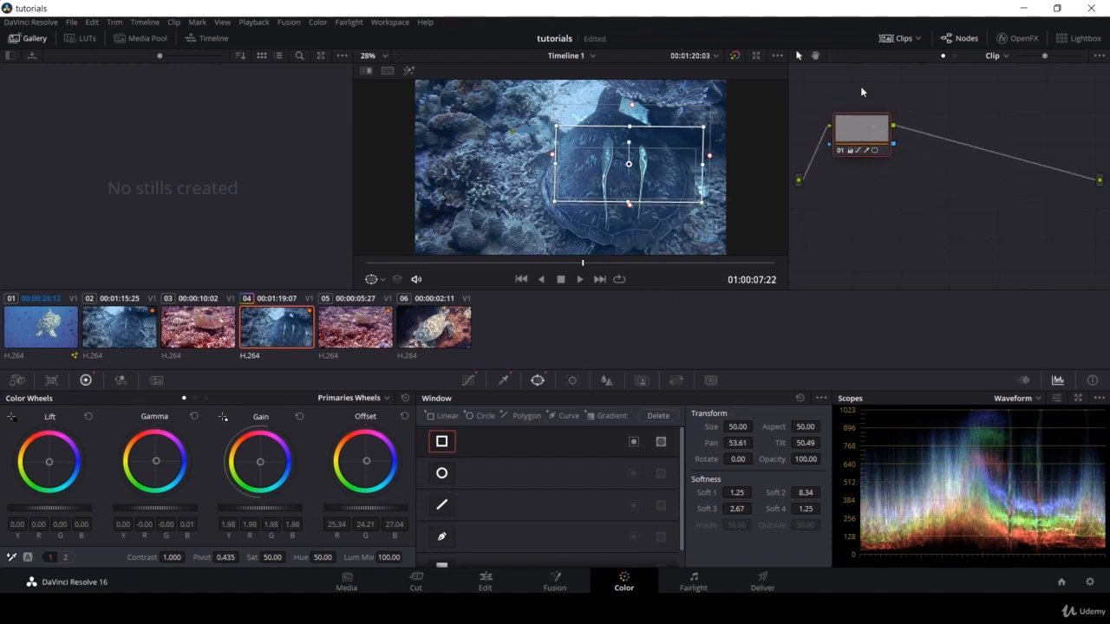
mouse_move(864, 134)
click(556, 589)
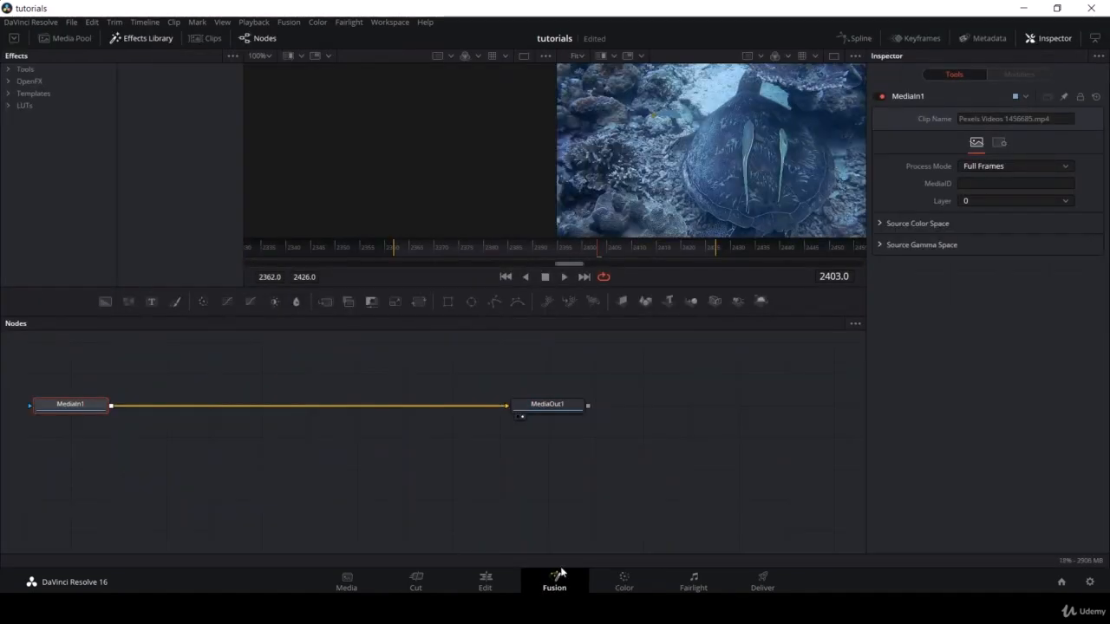
click(623, 582)
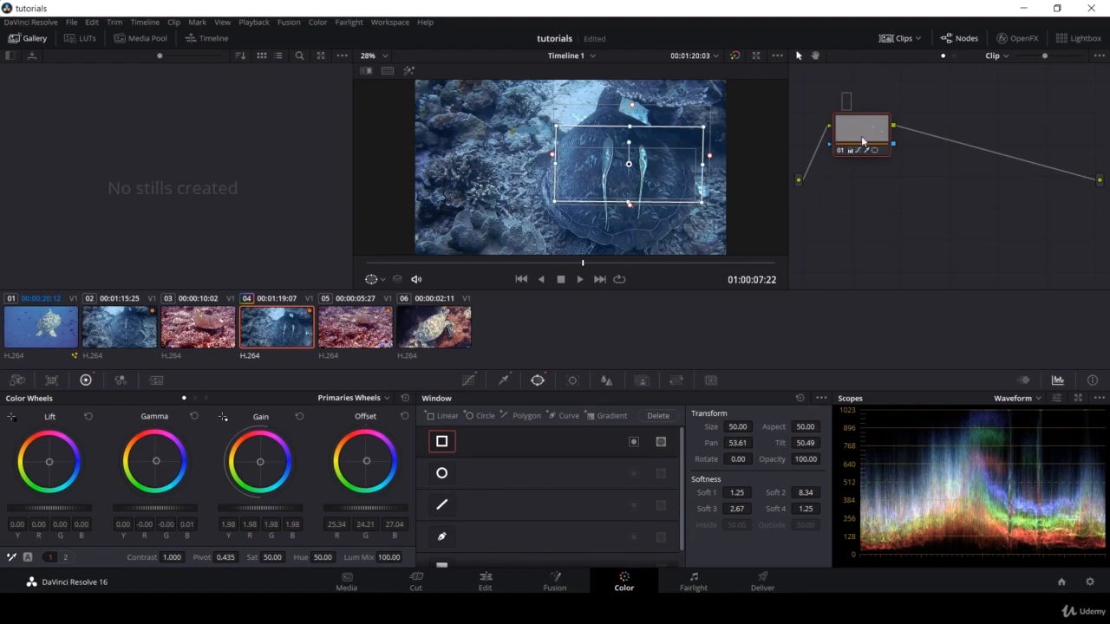
- Delete clip 04's grading node from the node graph
drag(842, 92, 871, 190)
key(Delete)
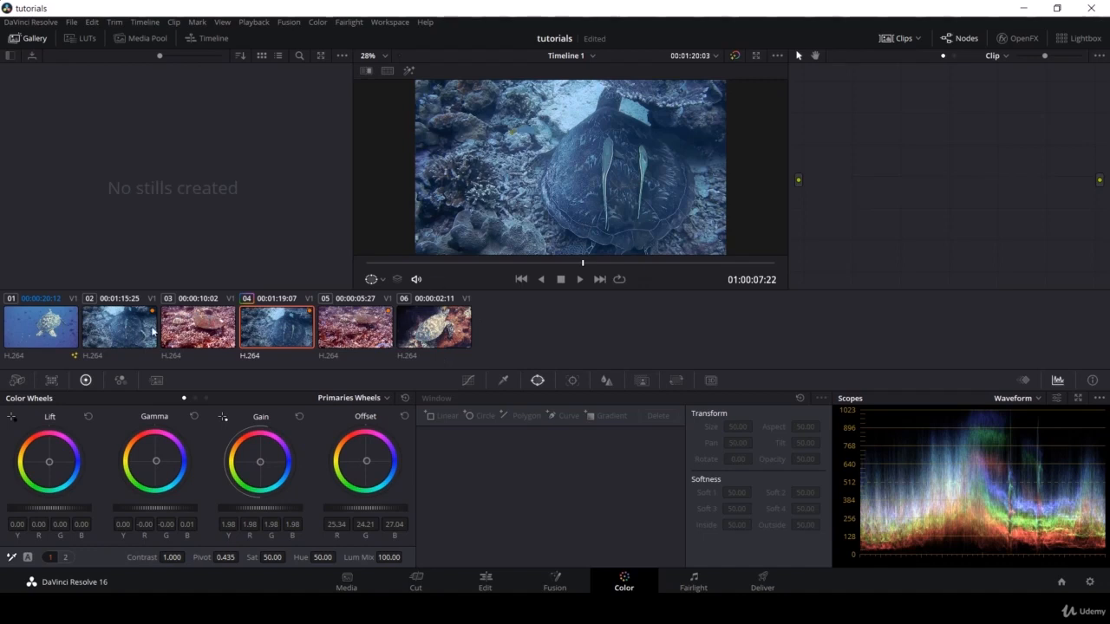
- Select clip 06, move the playhead to 01:00:09:22, and raise the clip's gain to 1.21
click(434, 343)
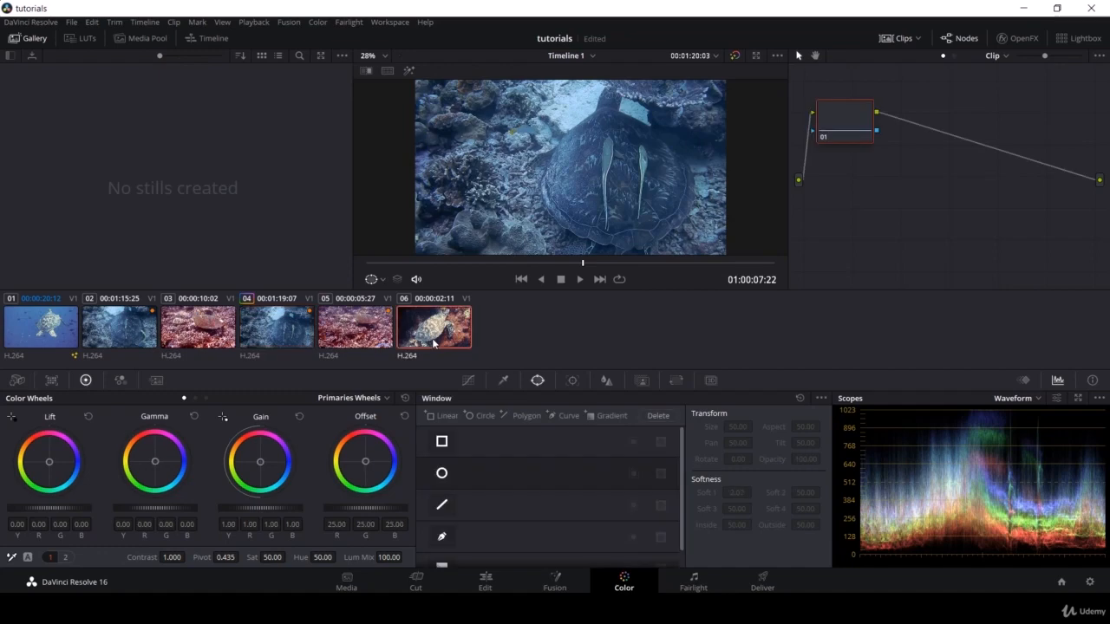
click(497, 262)
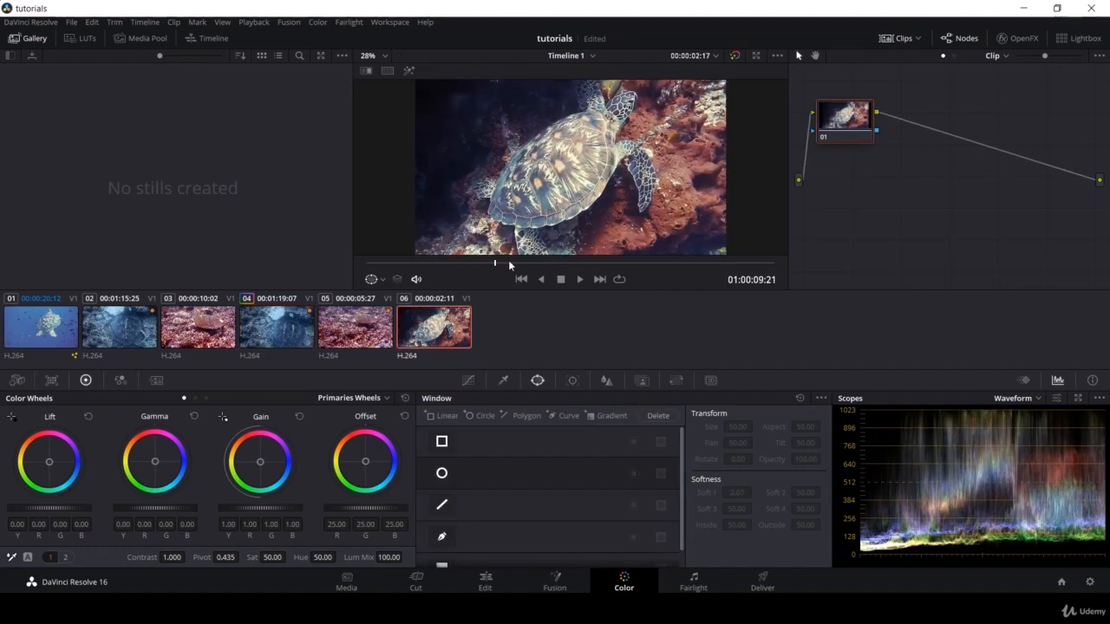
click(511, 262)
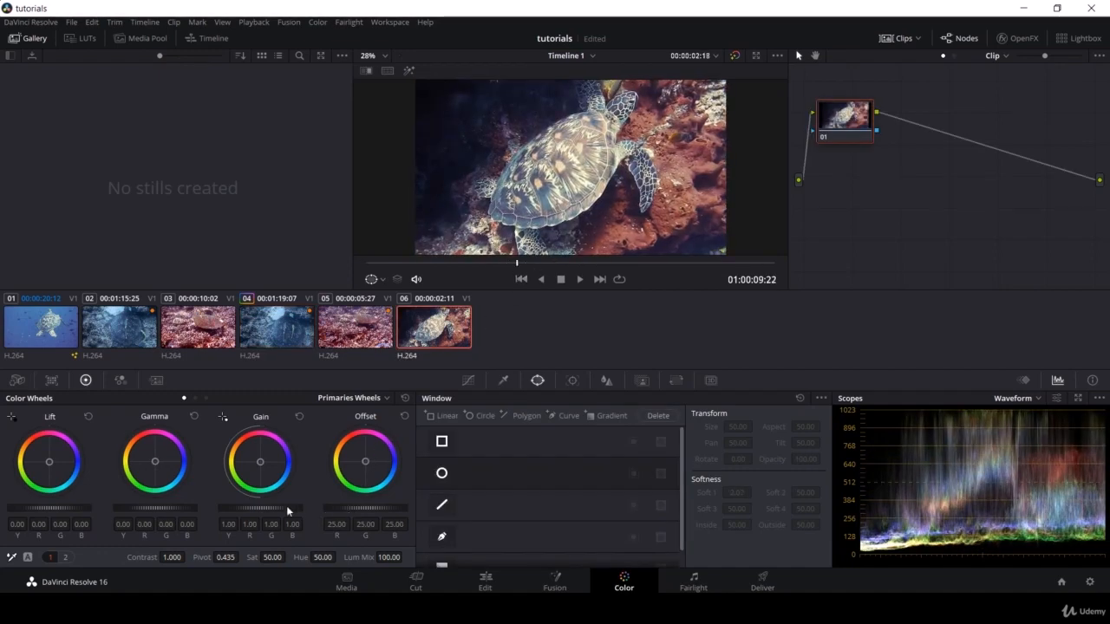
drag(262, 505, 286, 505)
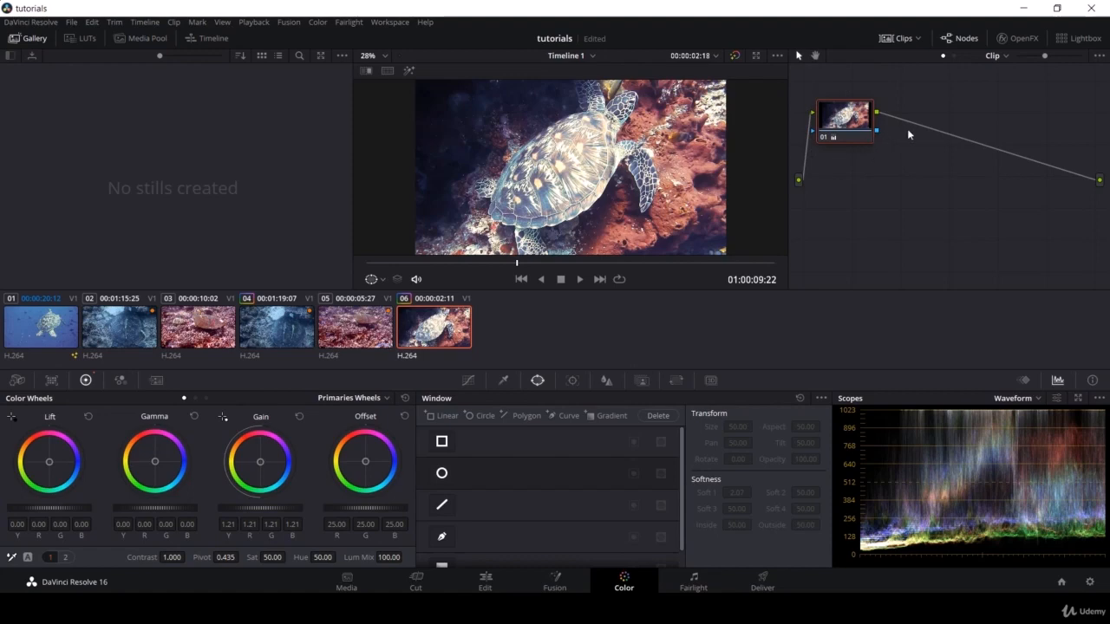
- Tint the turtle's head orange through a small circular window on a new serial node, with offset R 37.91, G 24.25, B -12.59
key(alt+s)
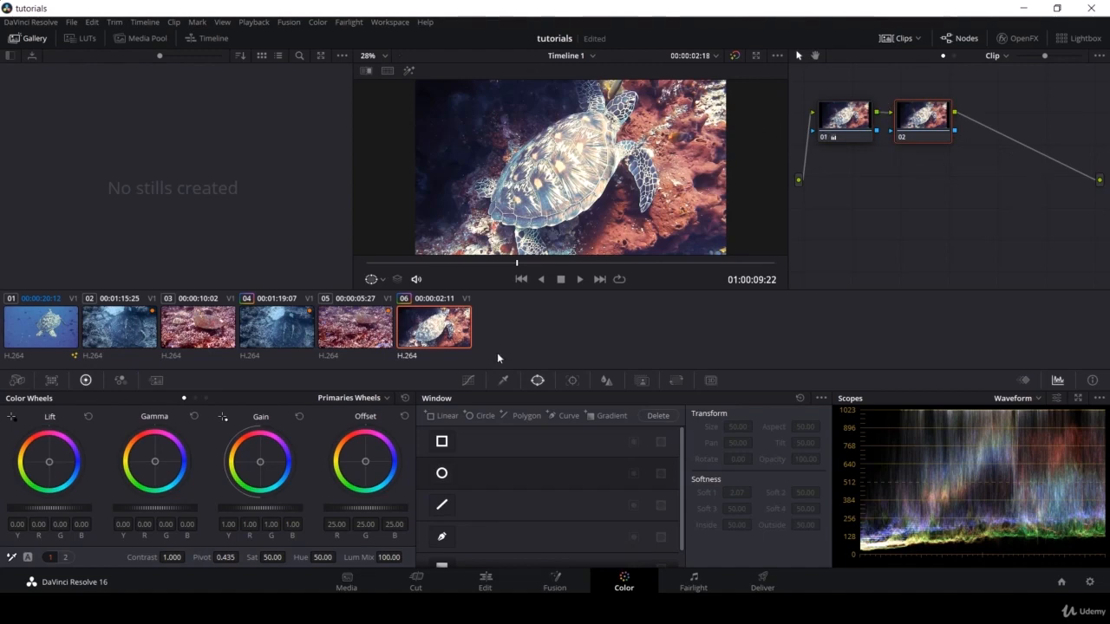
click(442, 475)
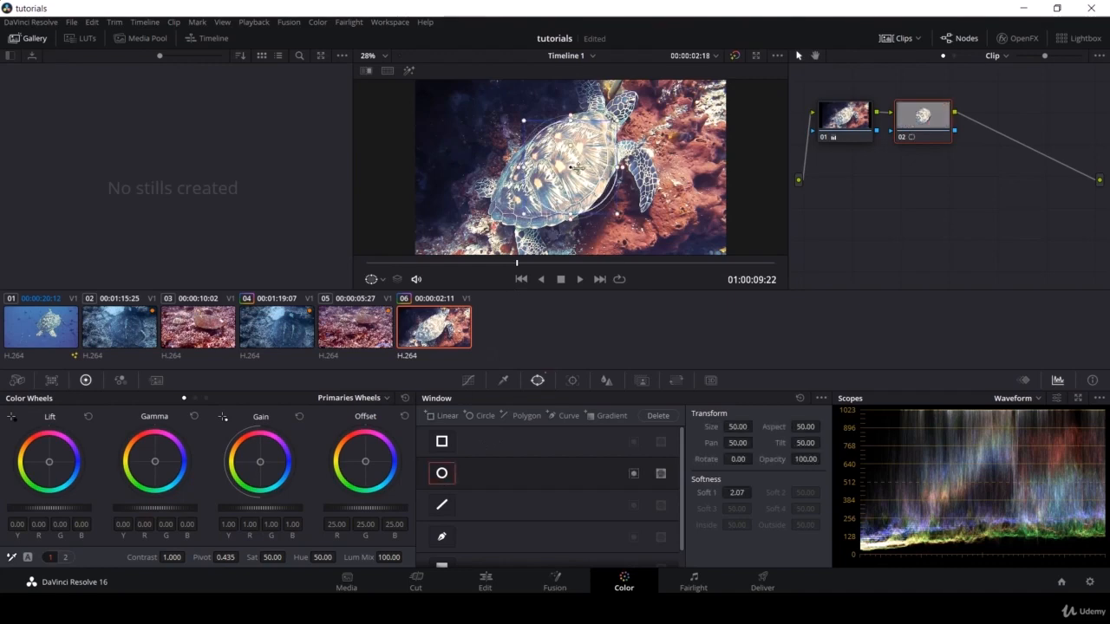
drag(572, 166, 607, 100)
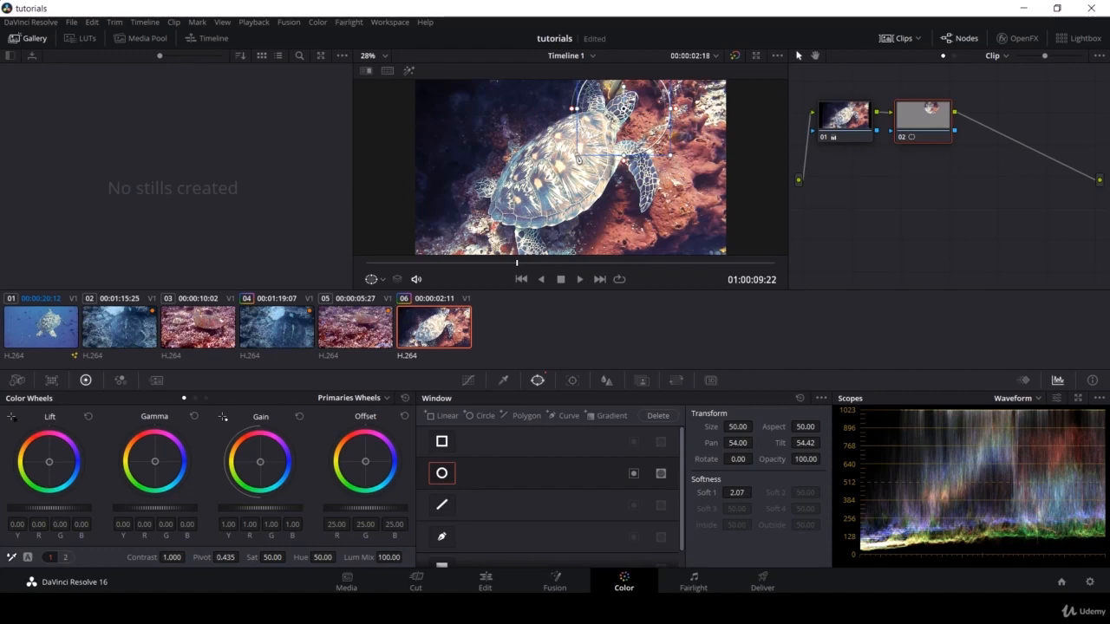
drag(579, 154, 605, 141)
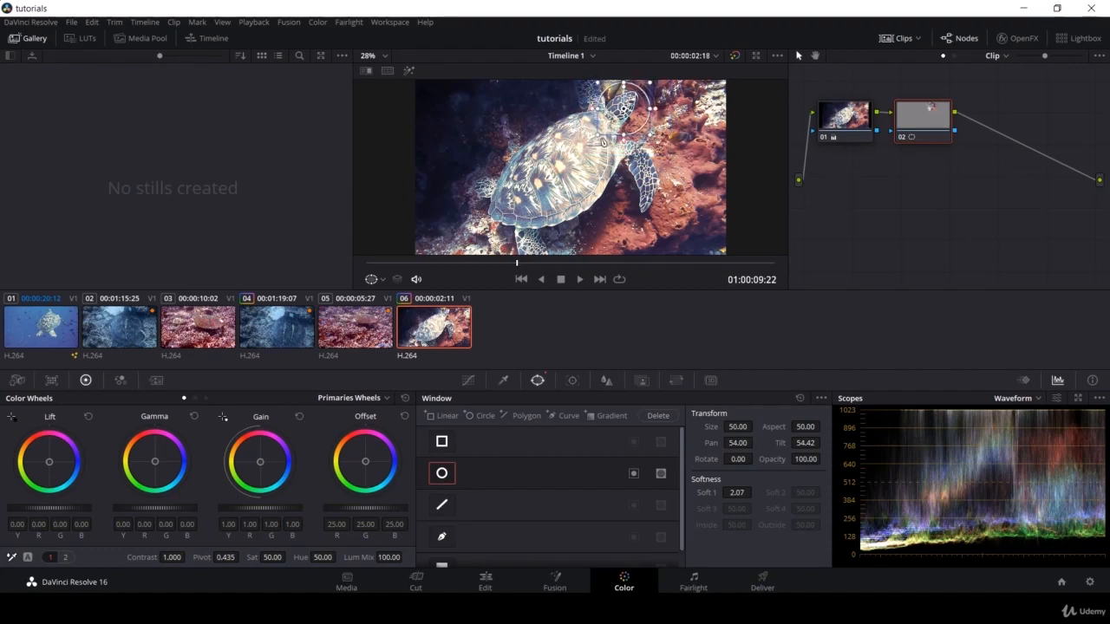
drag(365, 463, 347, 453)
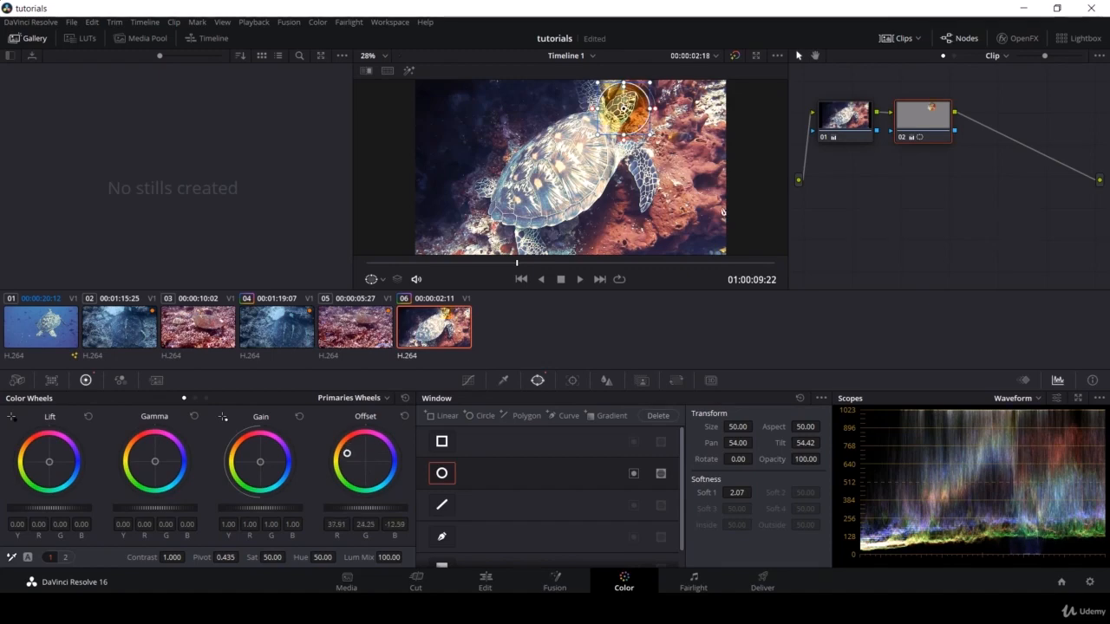
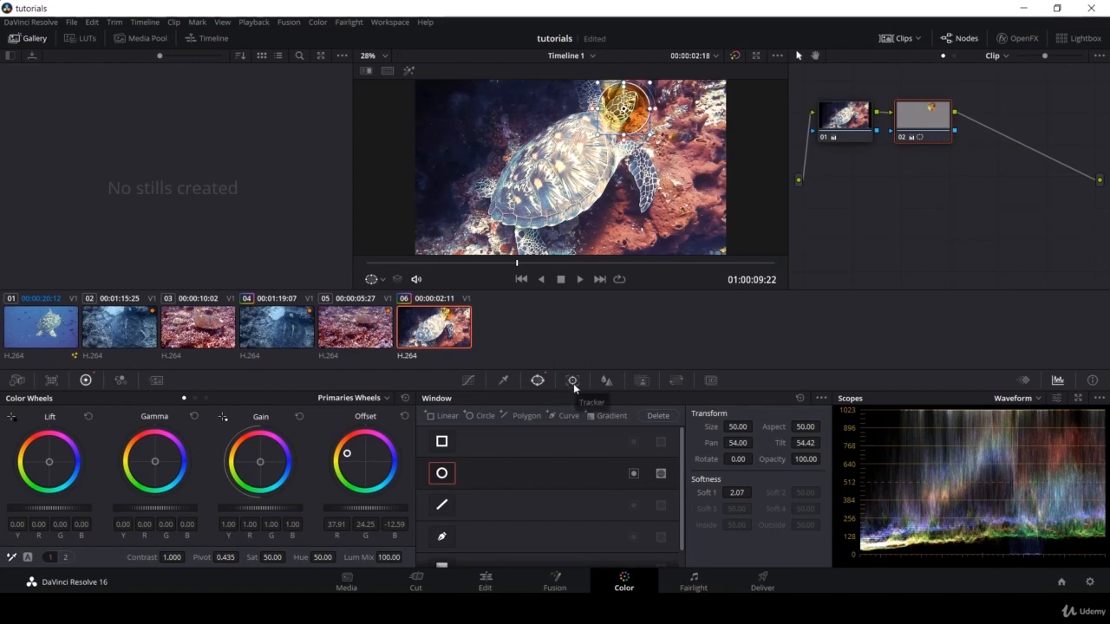
- Open the Tracker for the circular window on the turtle's head
click(572, 380)
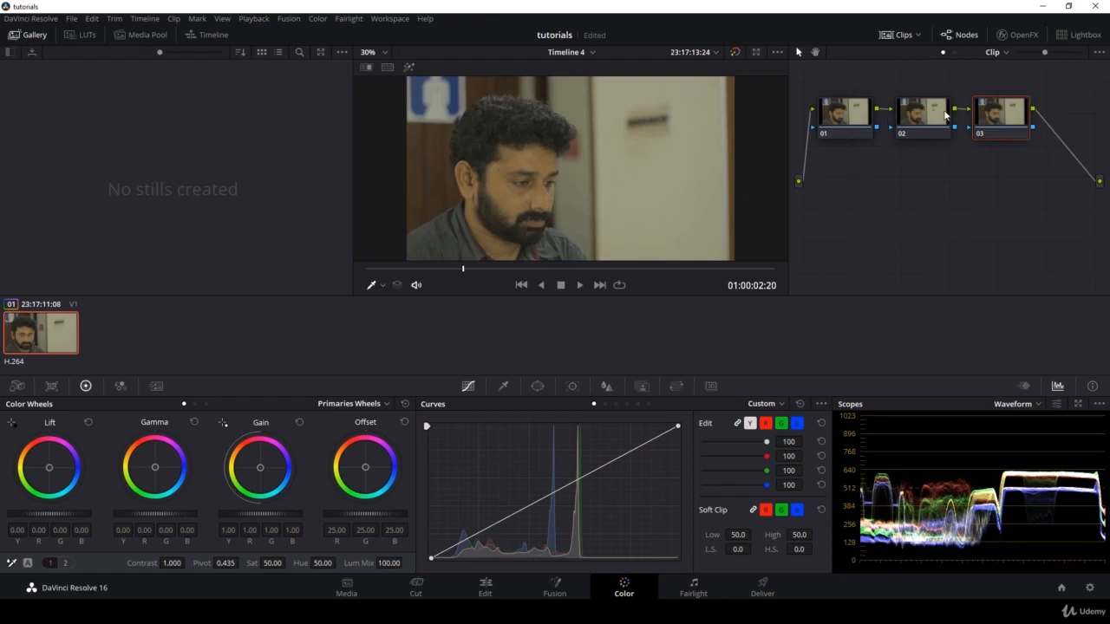
- Delete nodes 02 and 03 from the Timeline 4 clip and add two new serial nodes after node 01
drag(902, 167, 1008, 103)
key(Delete)
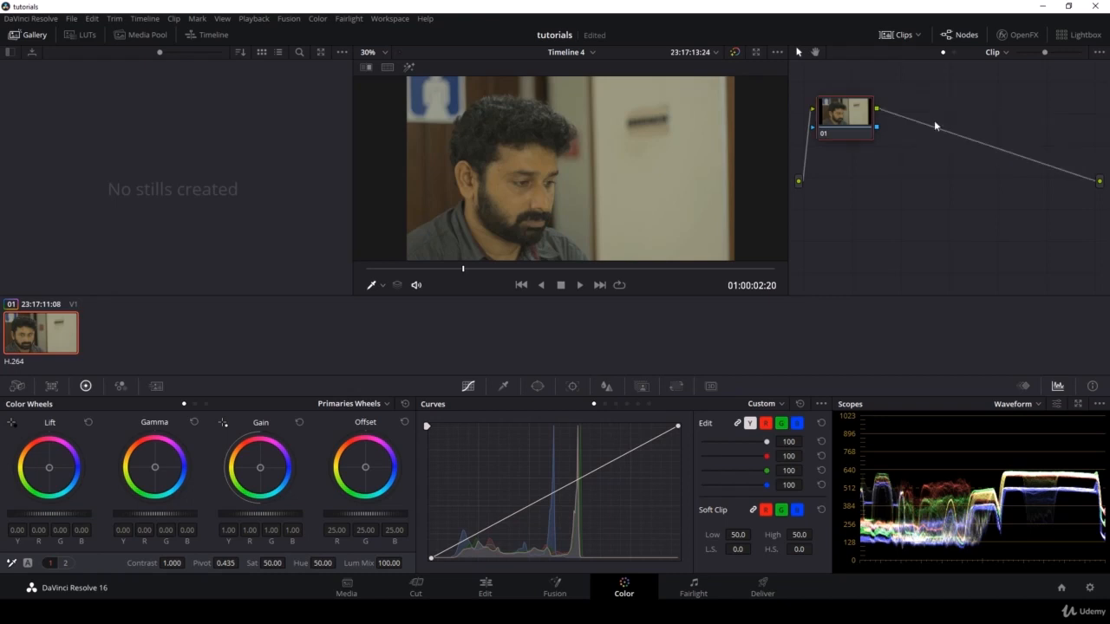
key(alt+s)
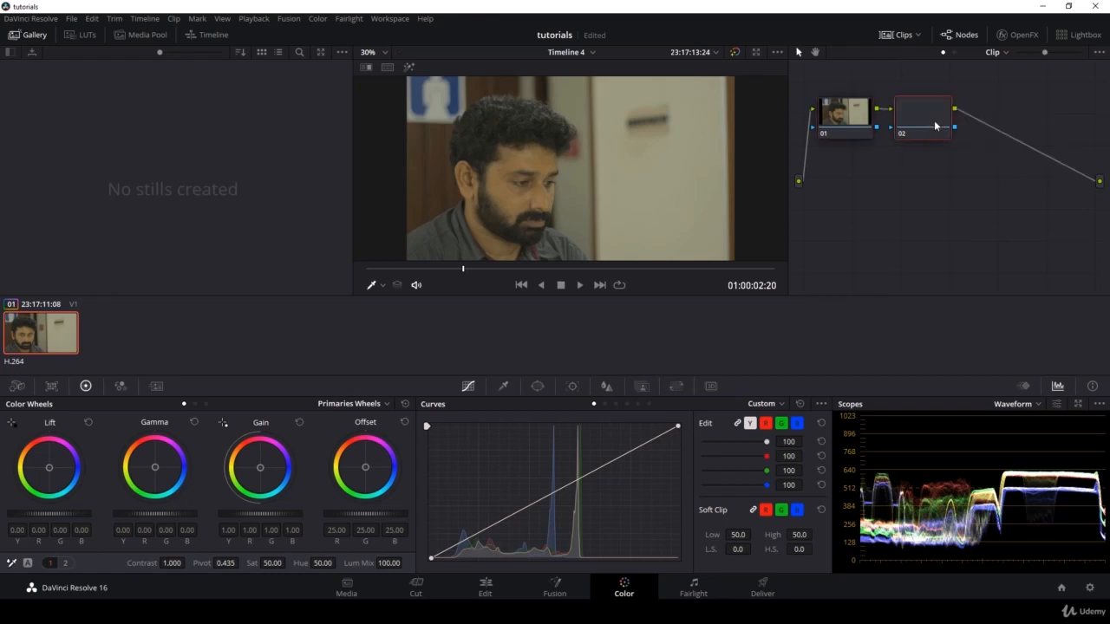
key(alt+s)
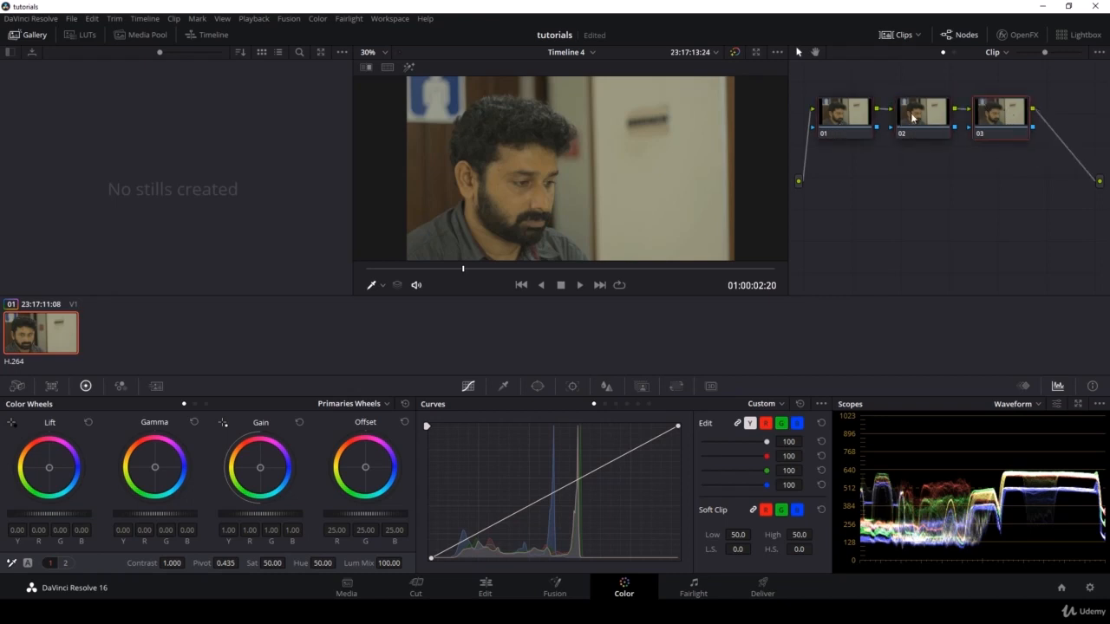
- On node 01, raise the gain to 1.48 and lower the lift to -0.03
click(846, 118)
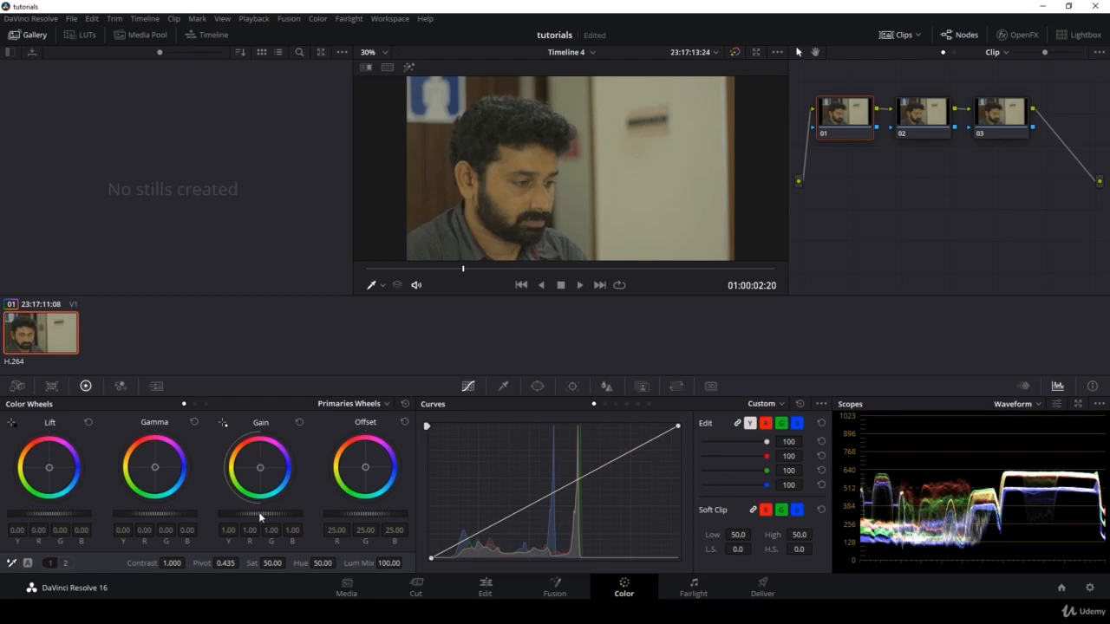
drag(260, 518, 353, 518)
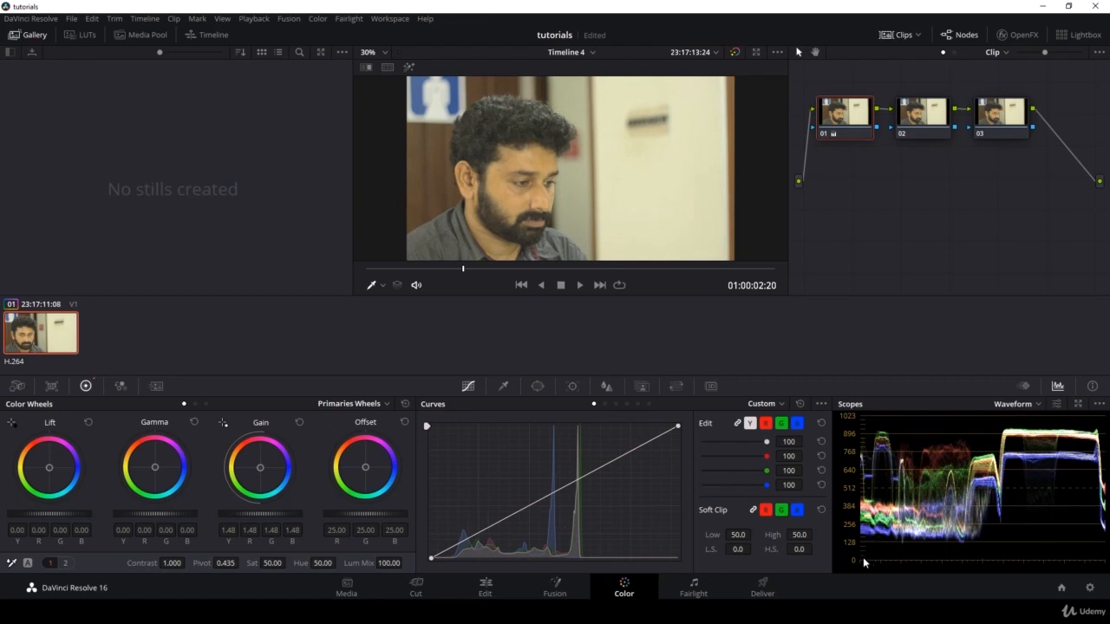
drag(74, 513, 68, 513)
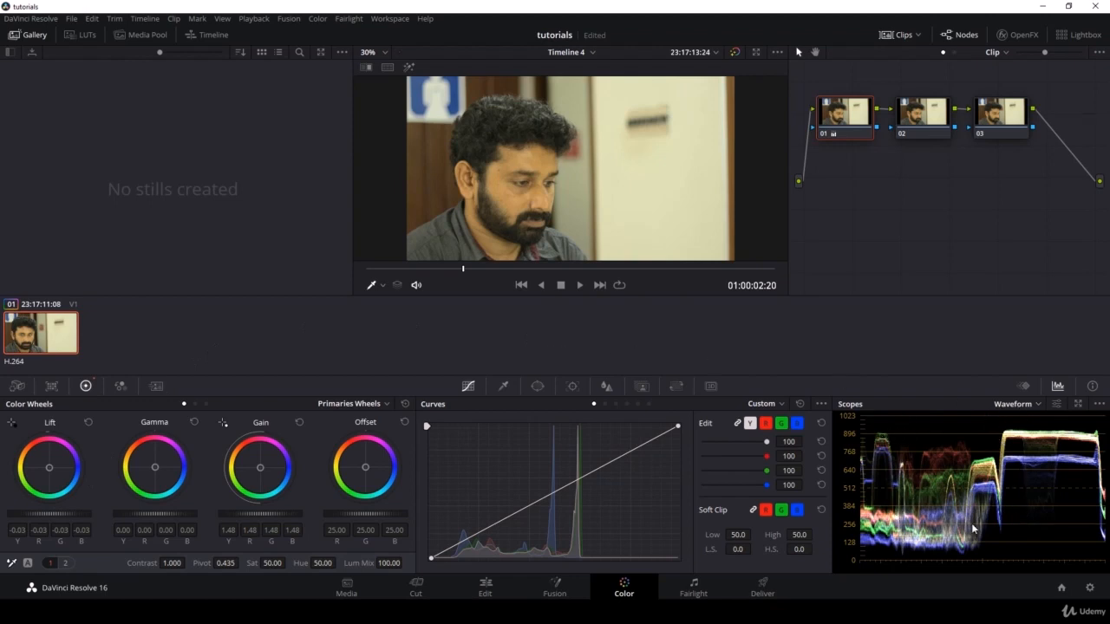
- On node 02, display the Parade scope and raise the blue highlights by moving the blue curve's white point inward
click(921, 116)
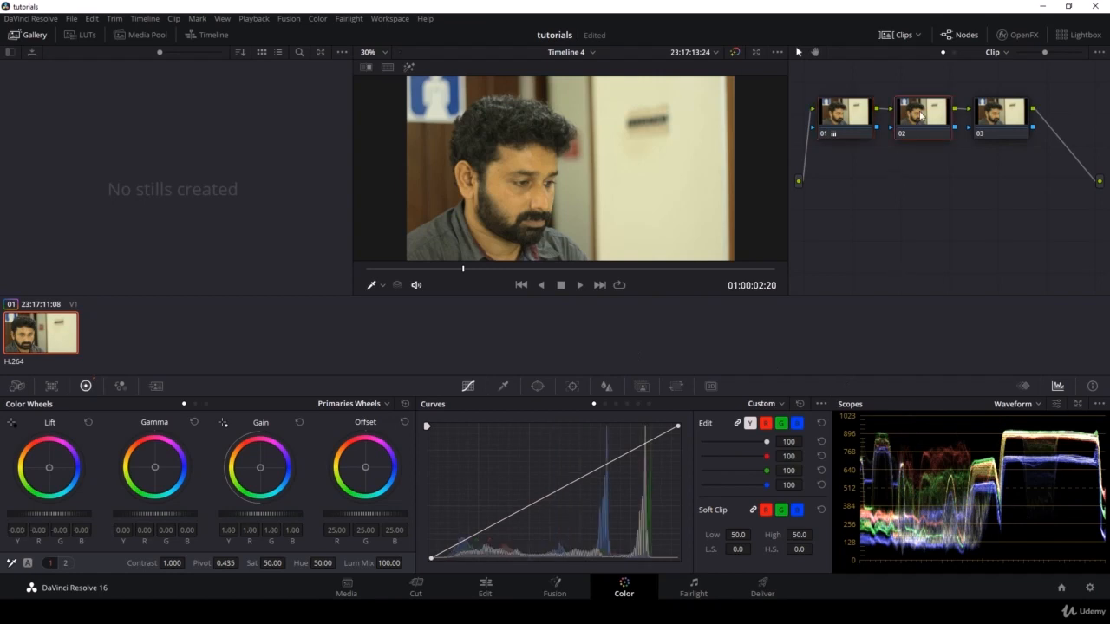
click(1012, 407)
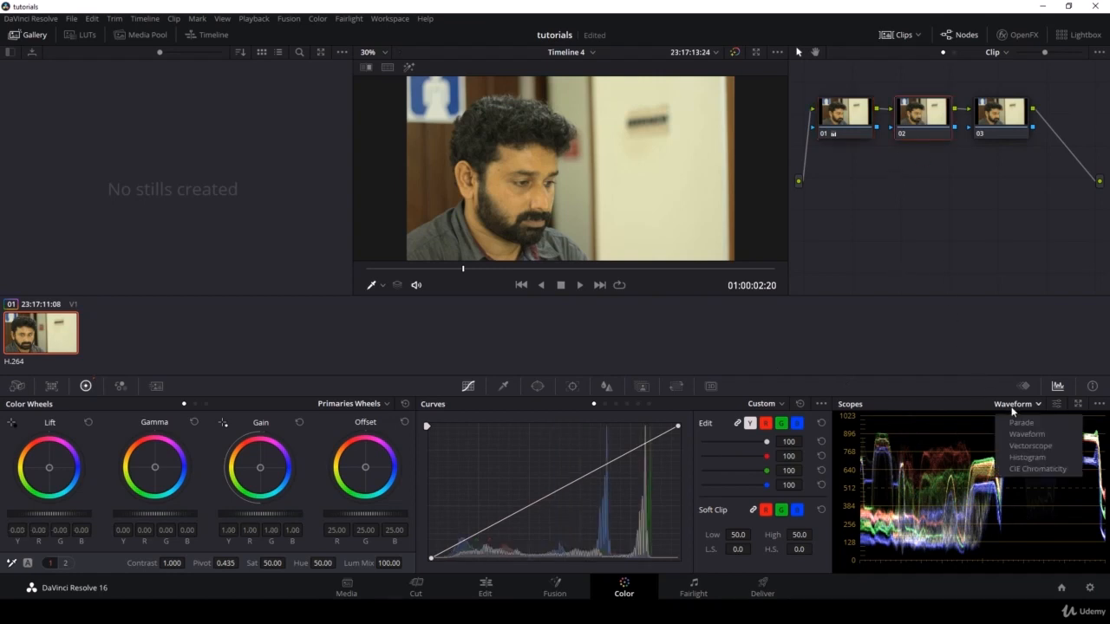
click(1016, 424)
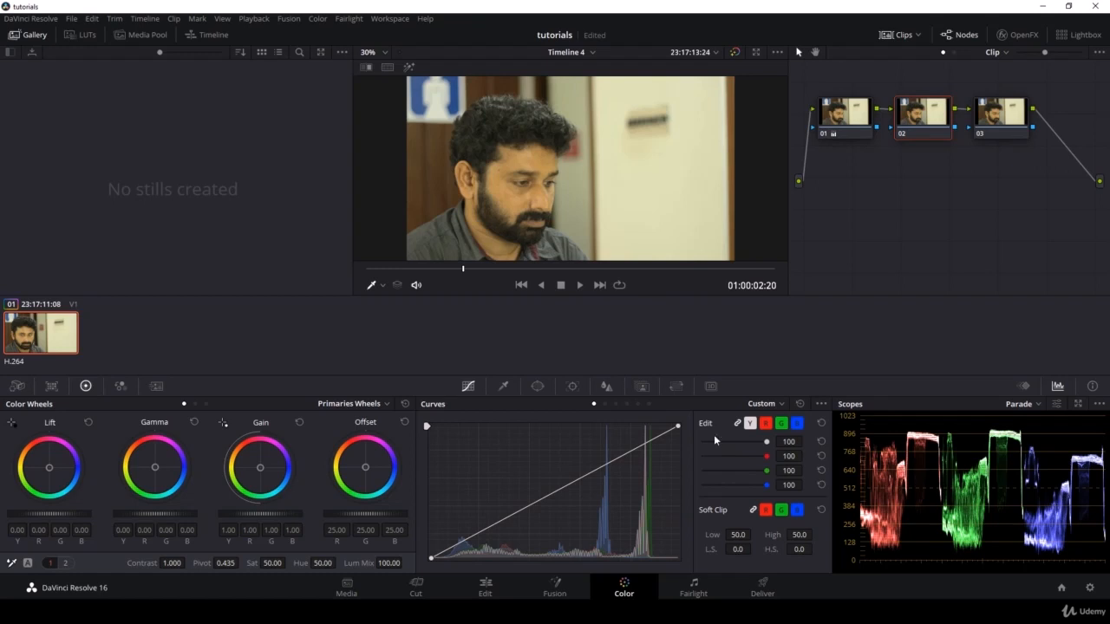
click(797, 424)
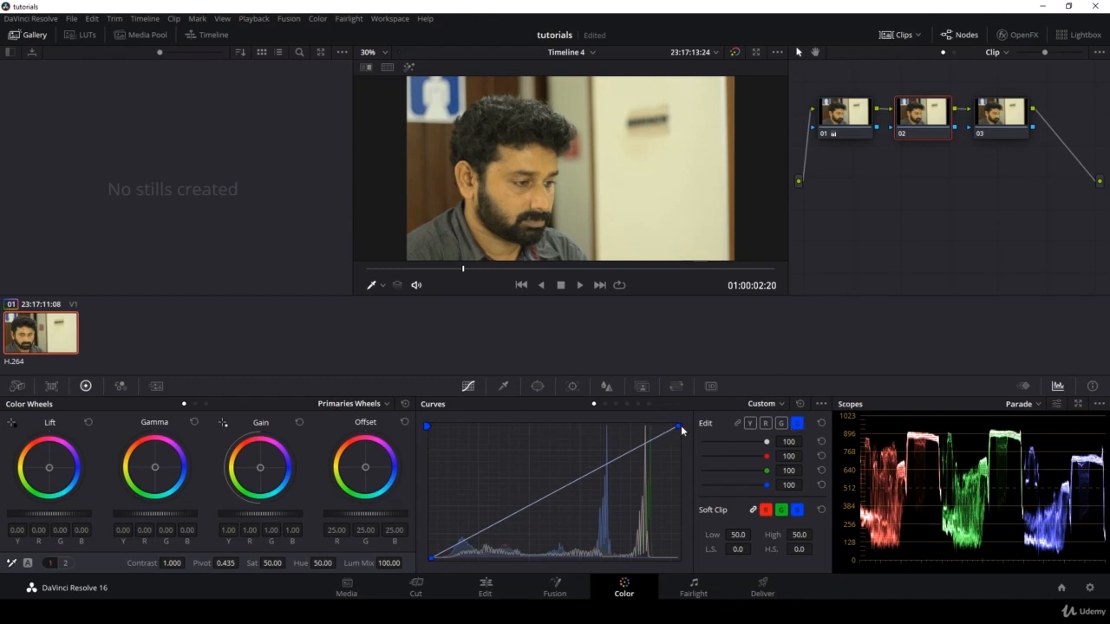
drag(679, 427, 652, 424)
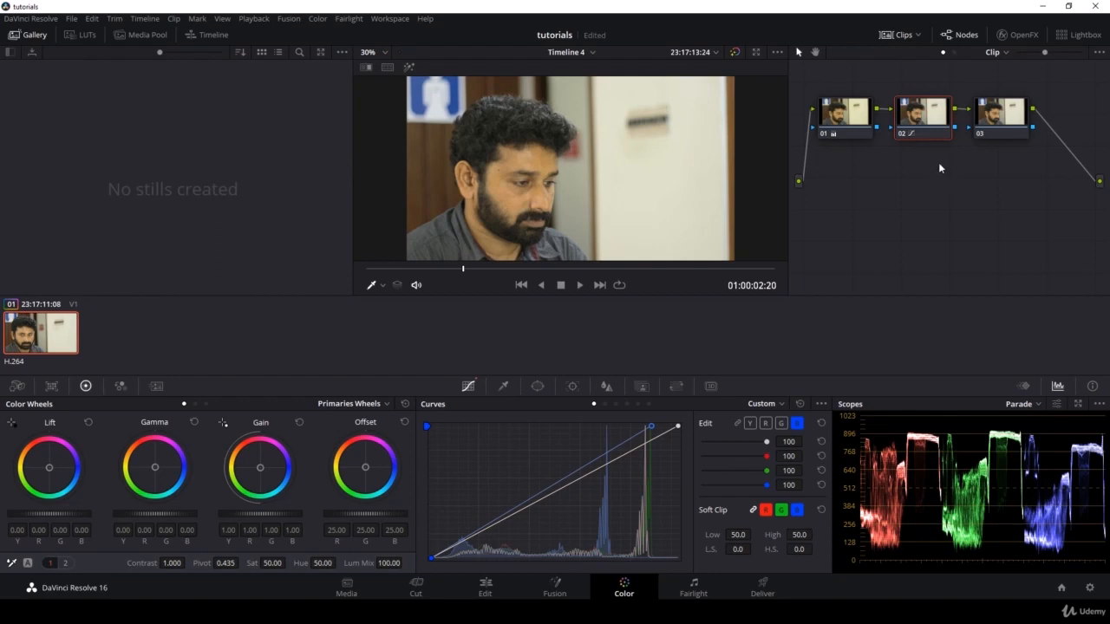
- On node 03, display the Vectorscope, set the saturation to 54.80 and check it at several frames up to 01:00:02:19
click(991, 116)
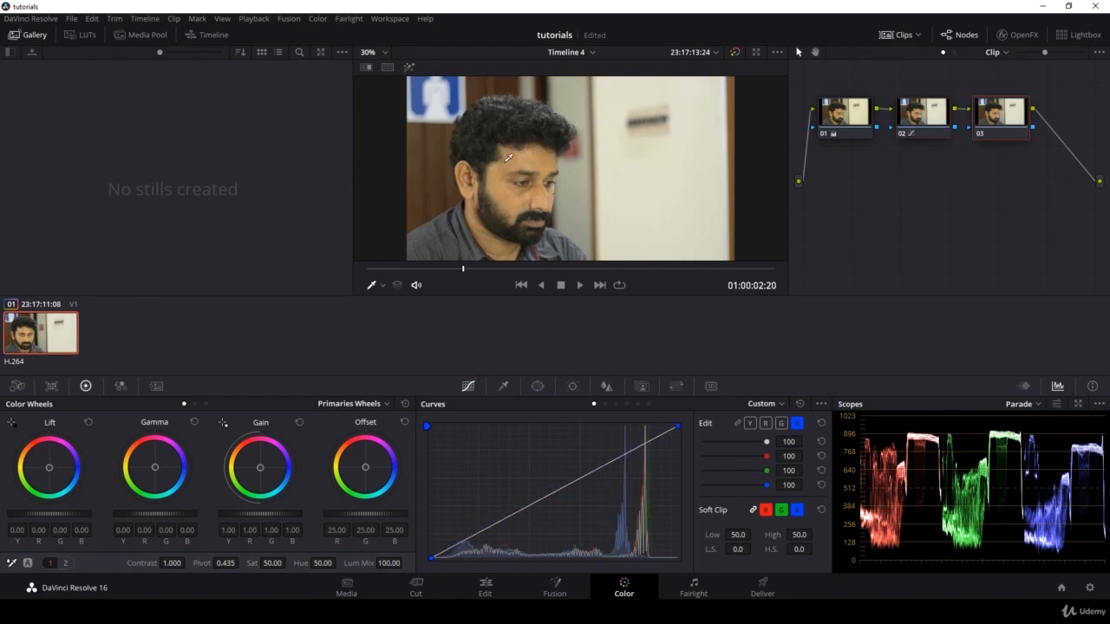
click(1032, 405)
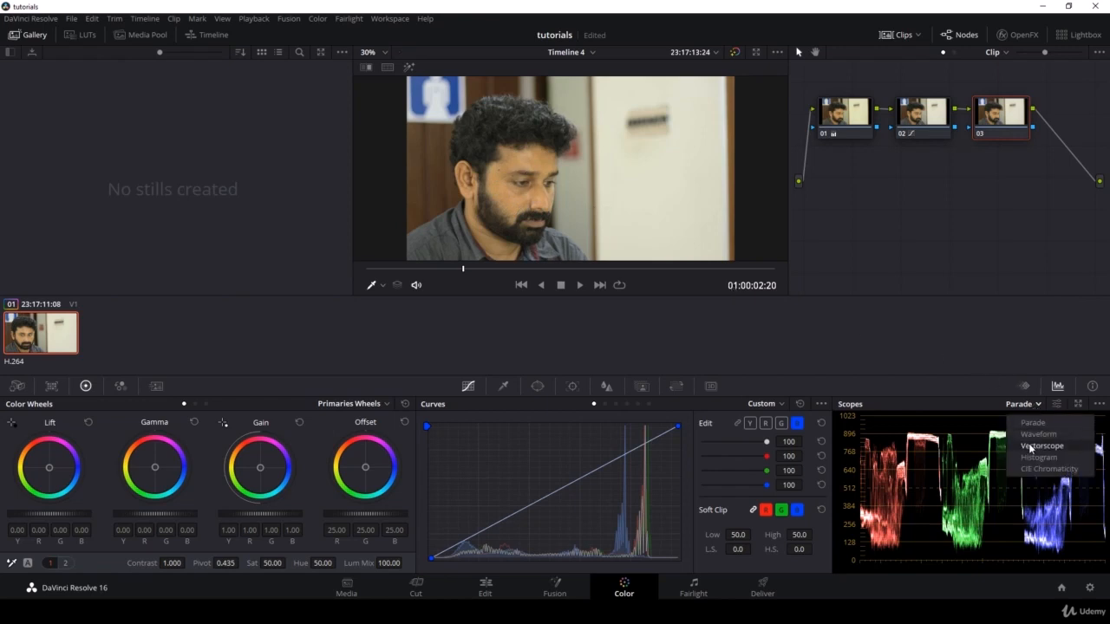
click(1030, 447)
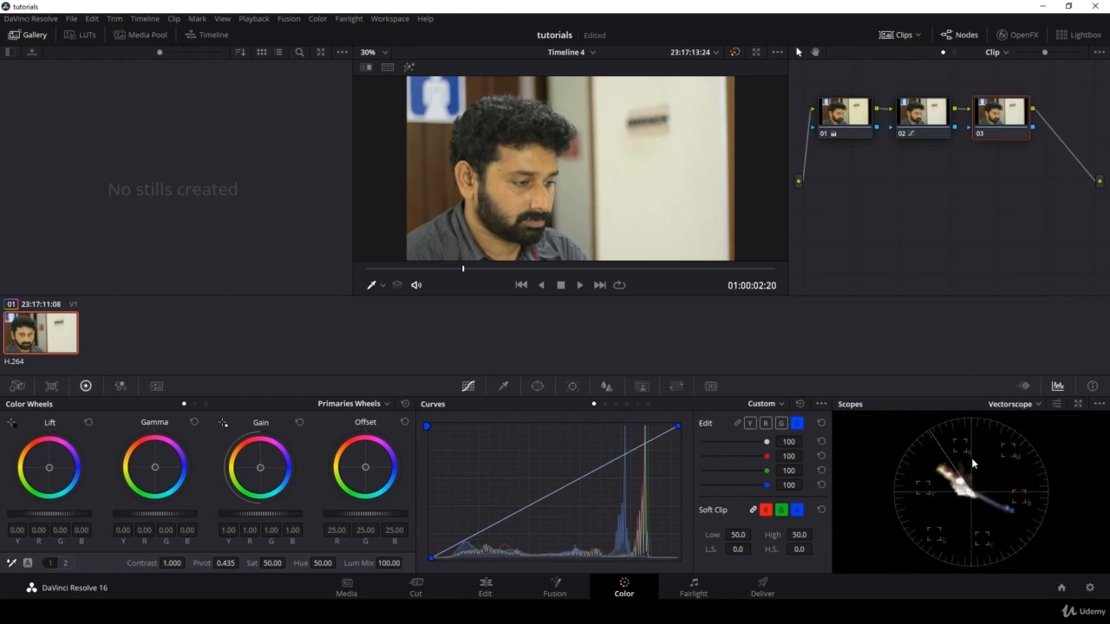
click(1055, 405)
drag(503, 273, 704, 273)
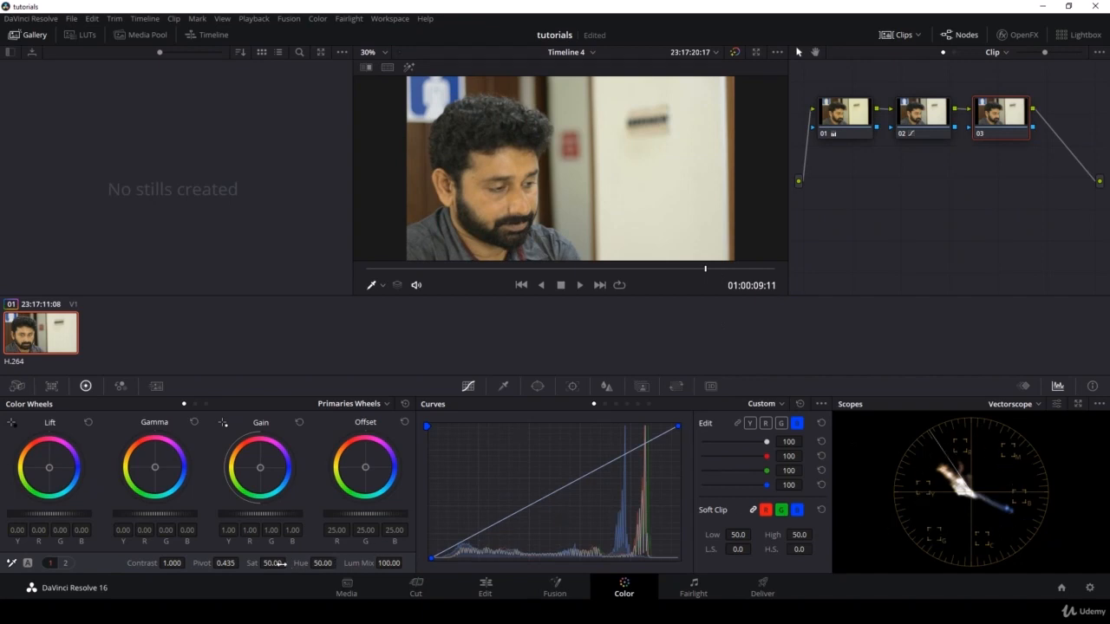
mouse_move(275, 563)
mouse_down()
mouse_move(265, 563)
mouse_move(303, 563)
mouse_up()
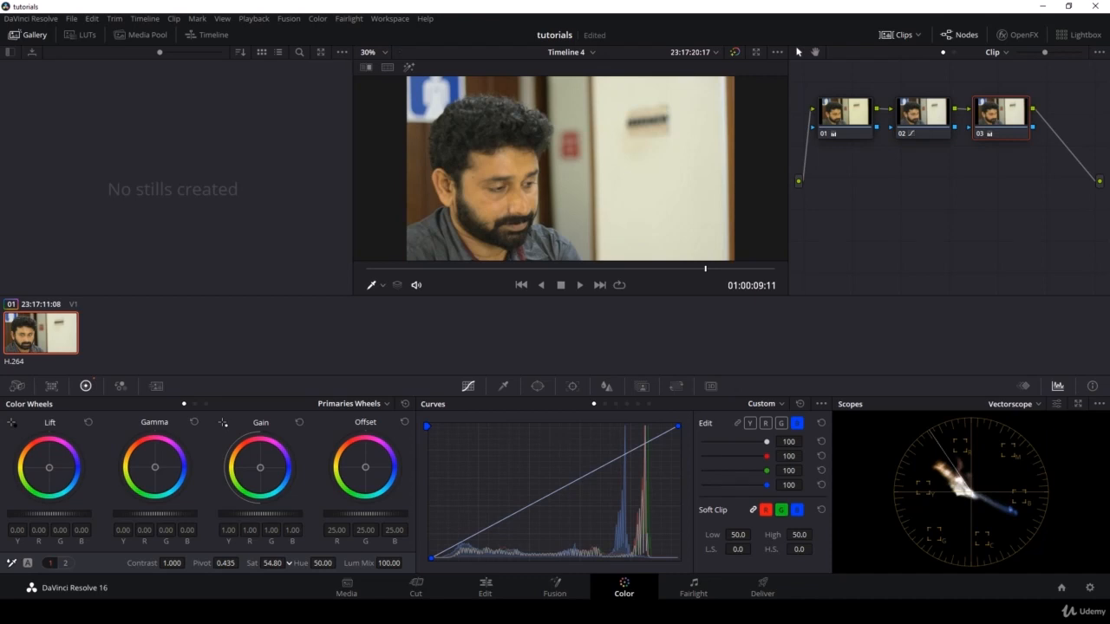
drag(469, 269, 666, 292)
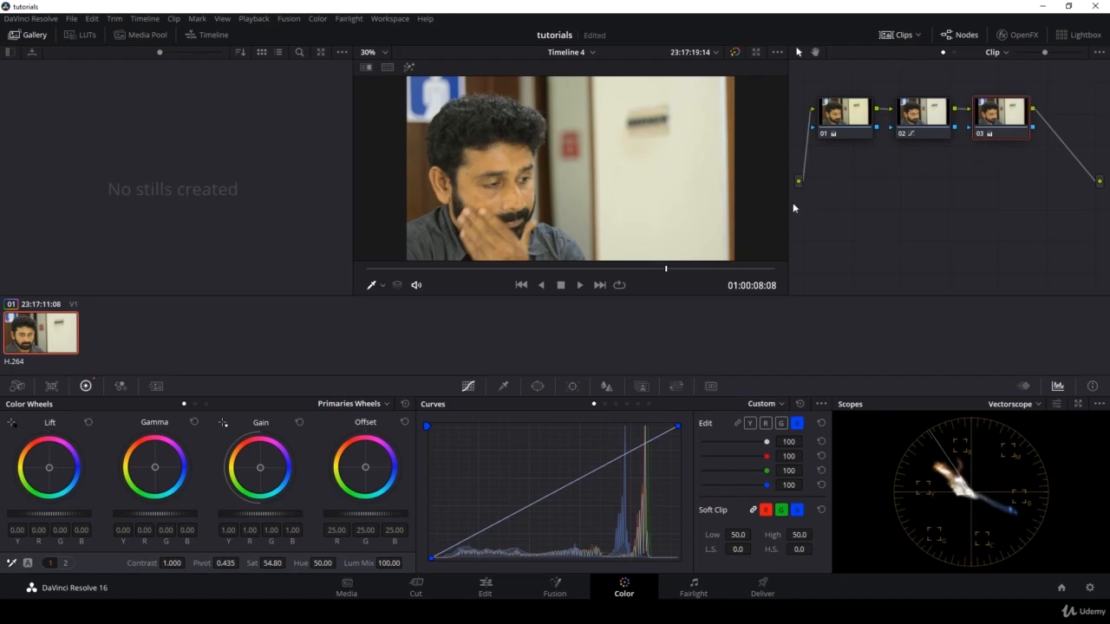
drag(491, 269, 461, 270)
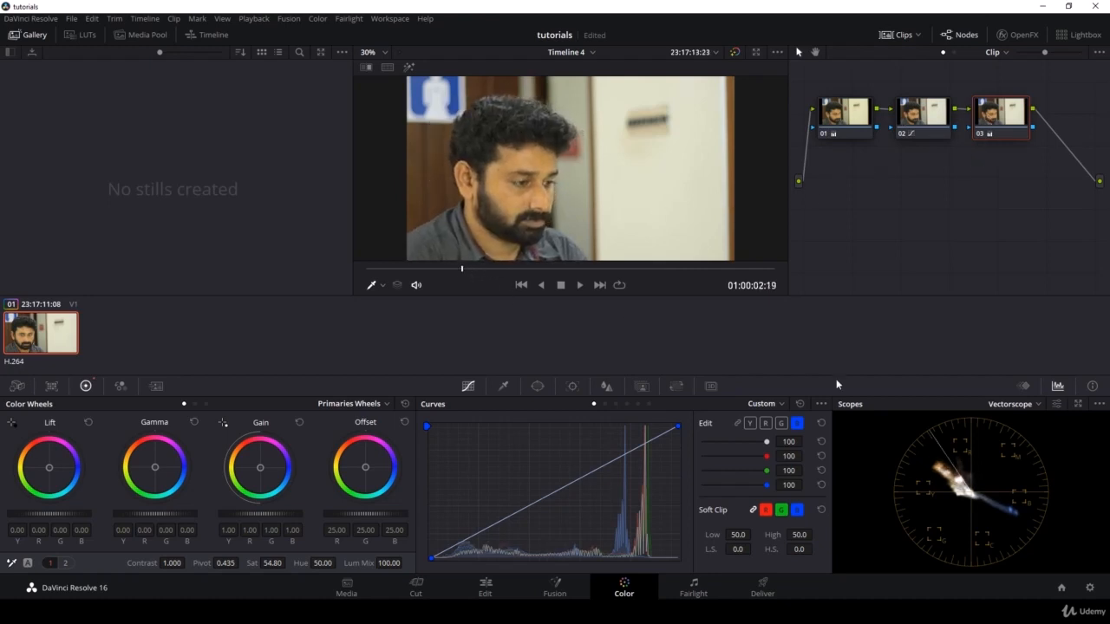
- Review the three nodes against their scopes: Waveform for node 01, Parade for node 02 and Vectorscope for node 03
click(1010, 404)
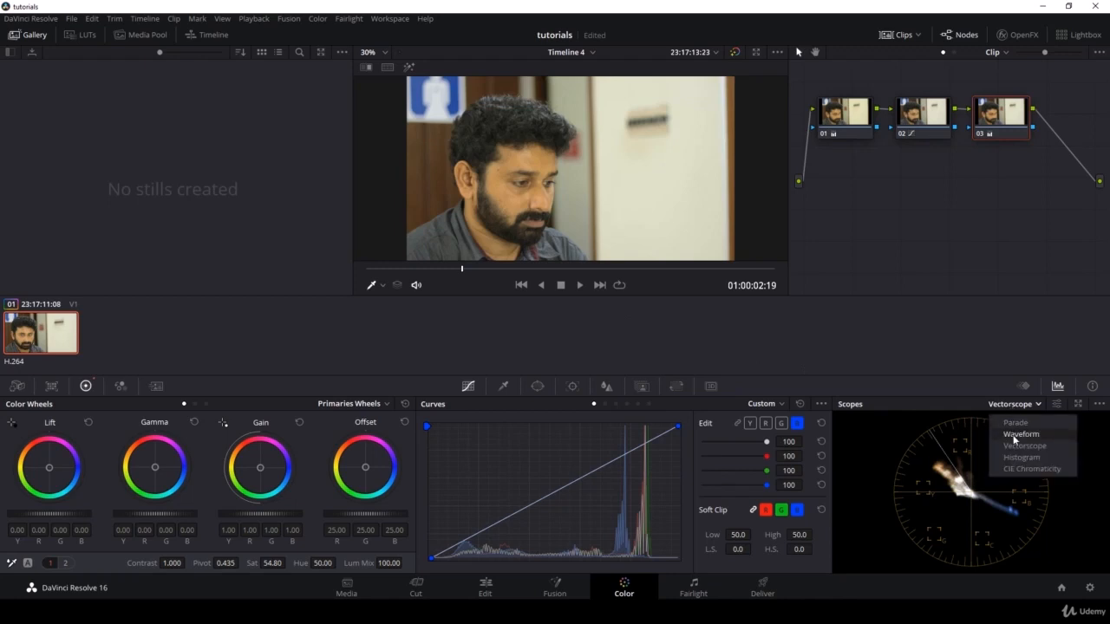
click(1016, 434)
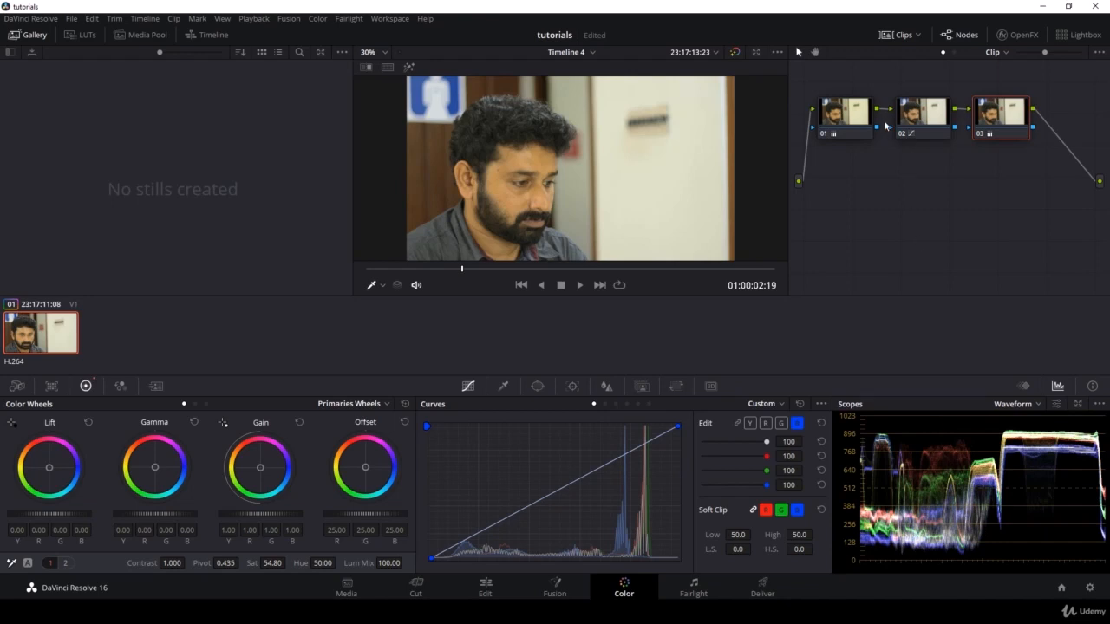
click(853, 118)
click(922, 133)
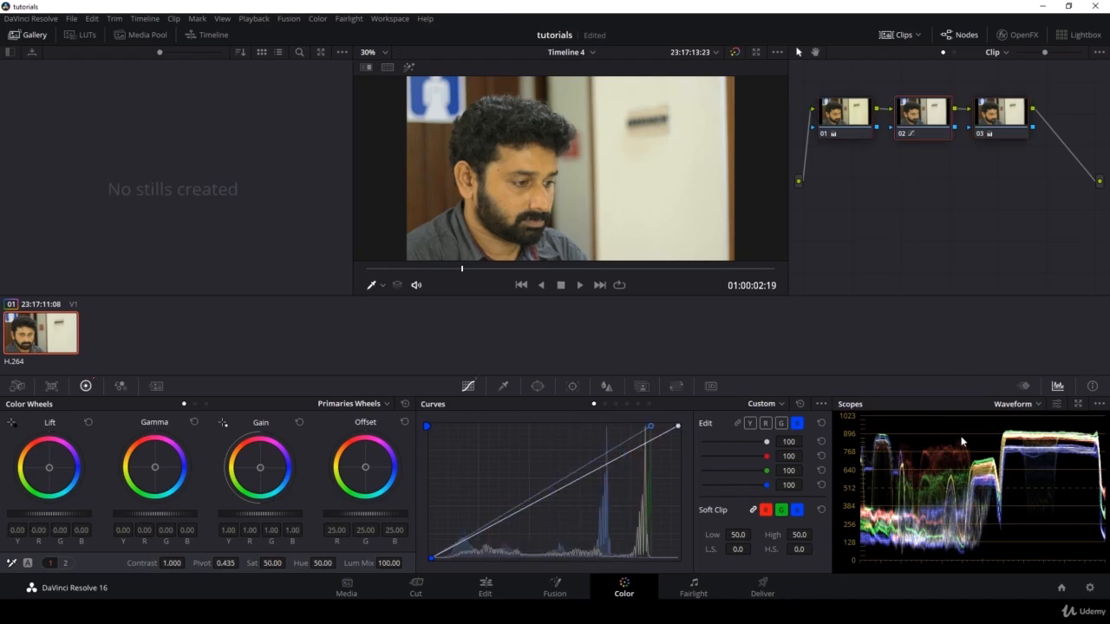
click(1024, 406)
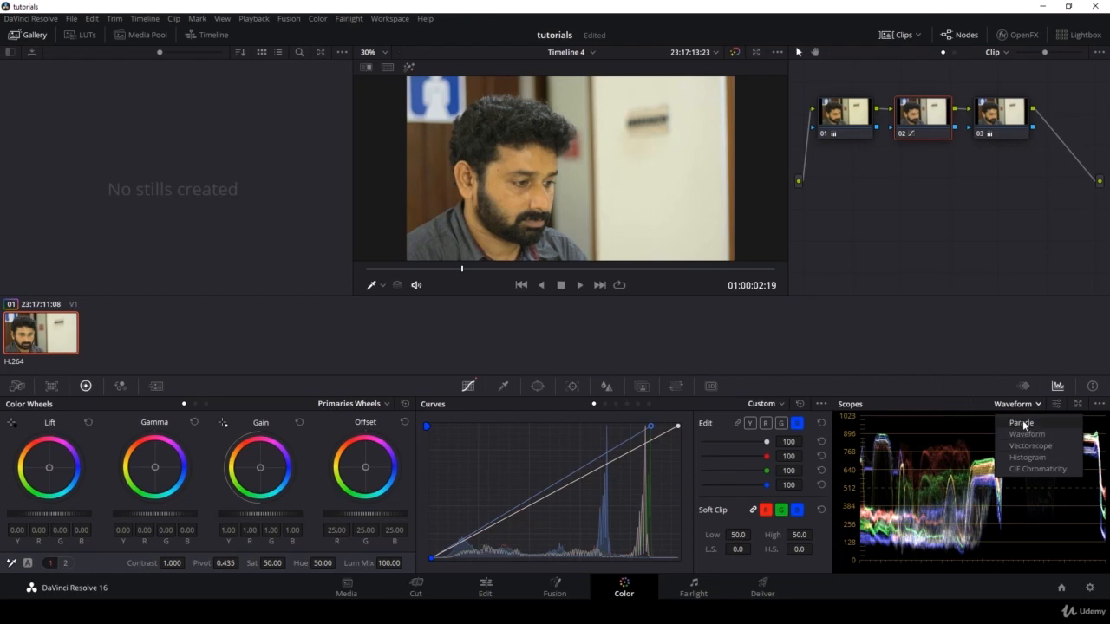
click(1021, 422)
click(990, 134)
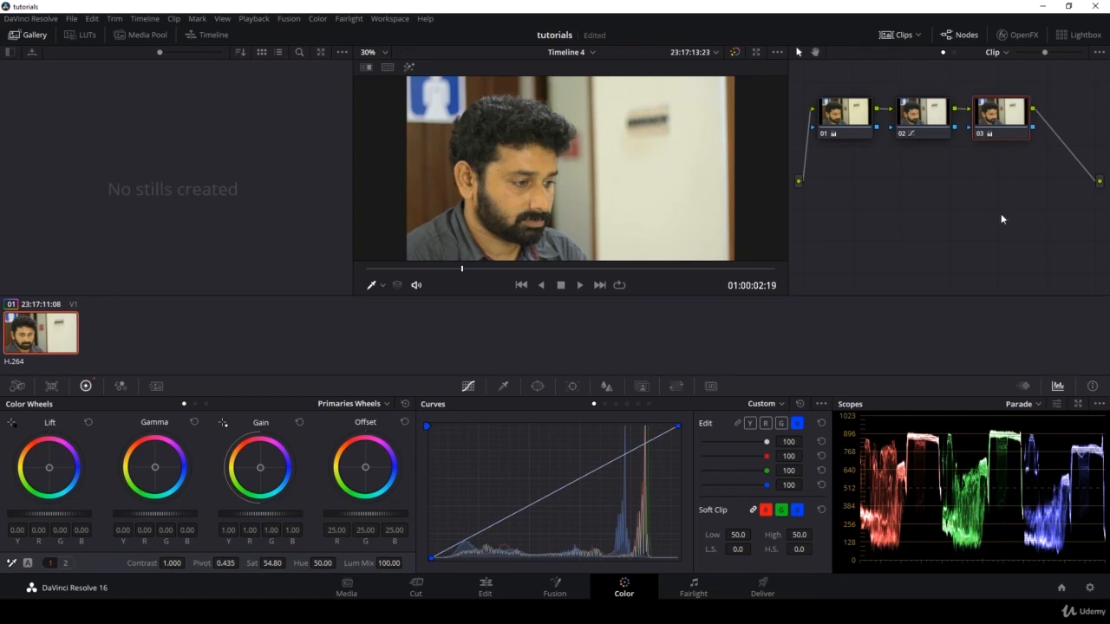
click(1030, 413)
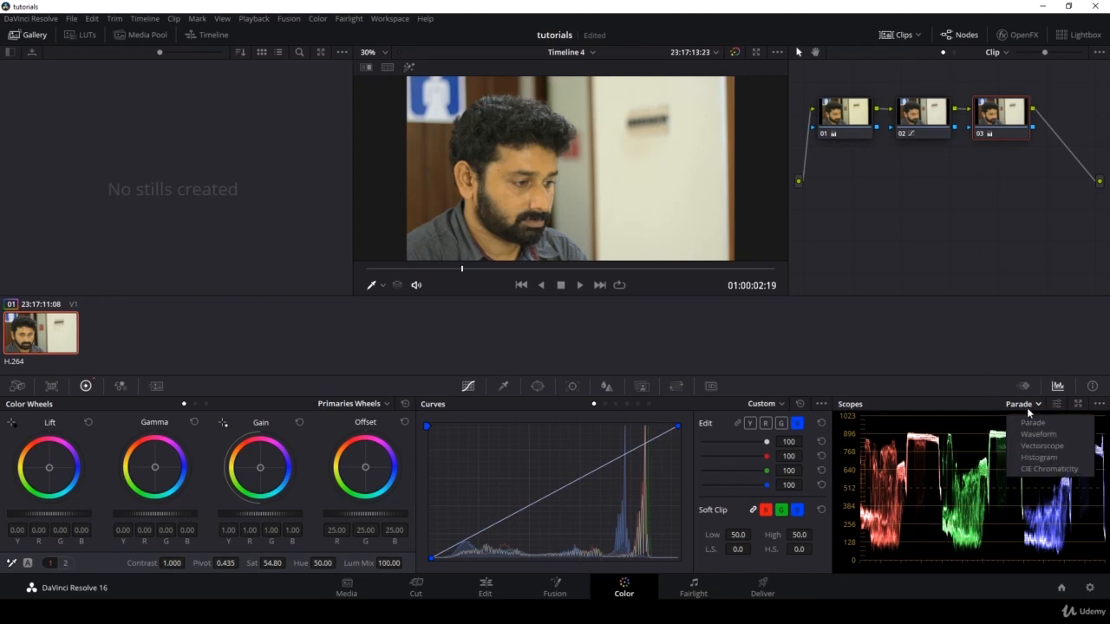
click(1036, 446)
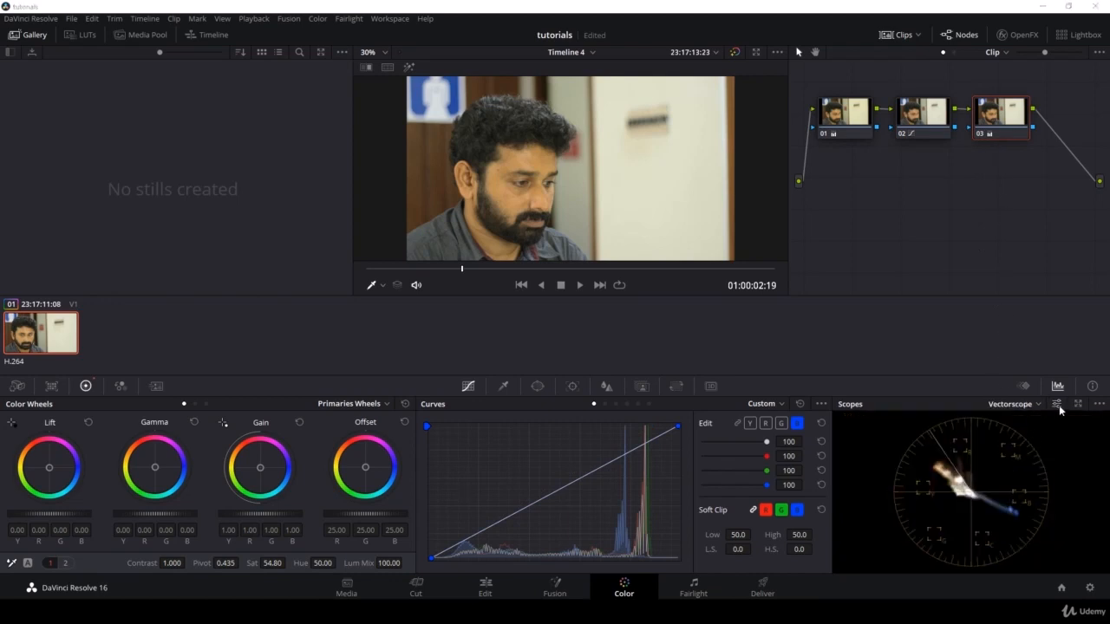
- Turn the vectorscope's 2x zoom, skin tone indicator and graticule off and back on in its display settings
click(1057, 405)
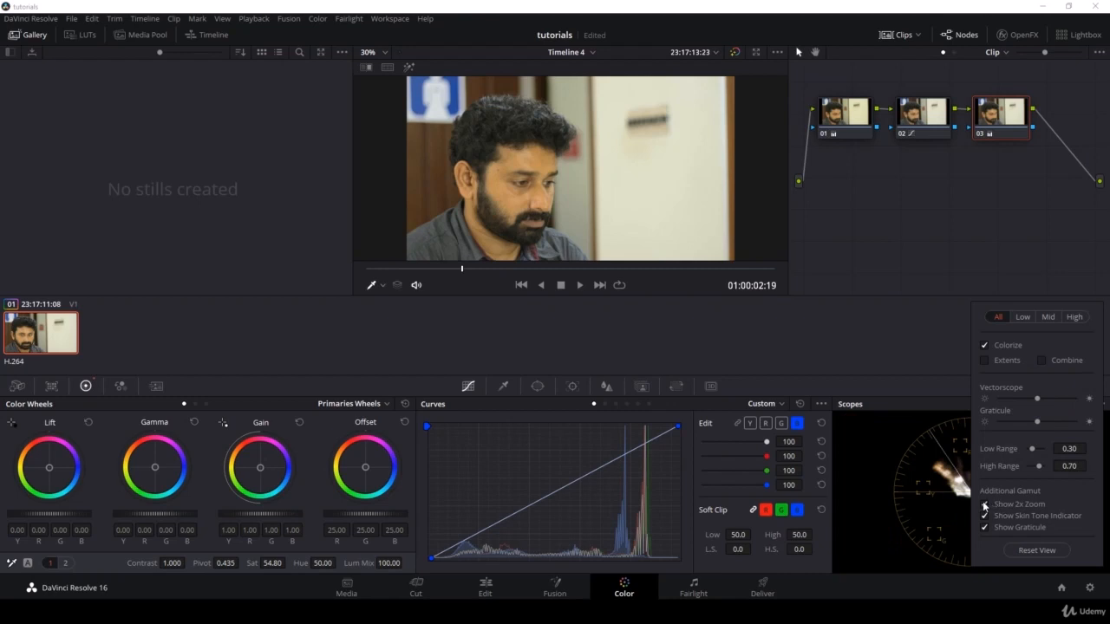
click(984, 504)
click(984, 515)
click(984, 526)
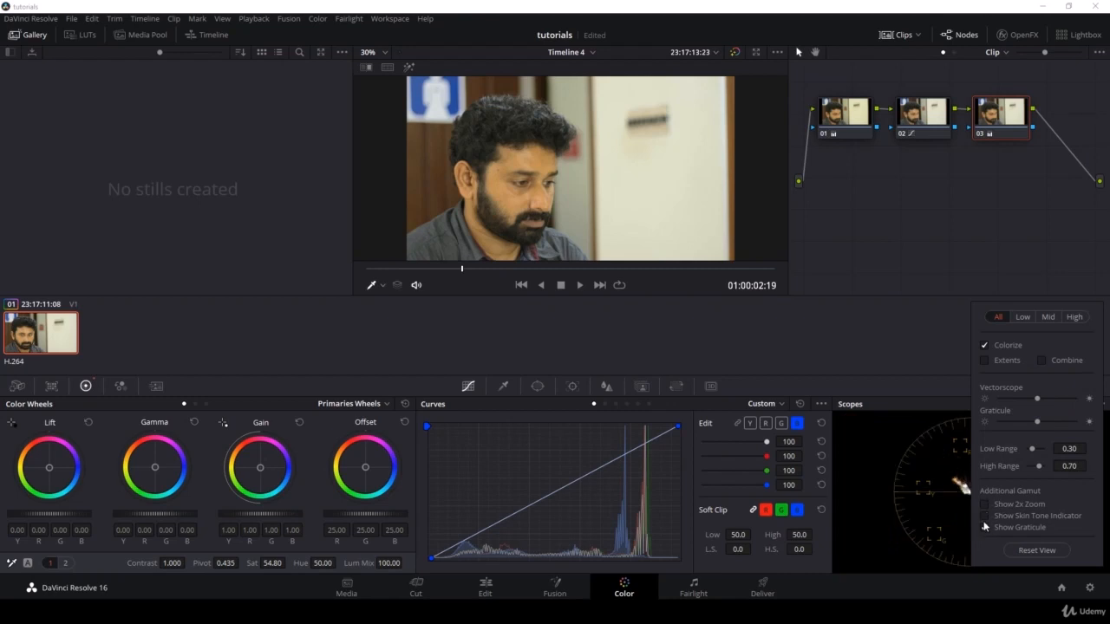
click(984, 527)
click(984, 515)
click(984, 504)
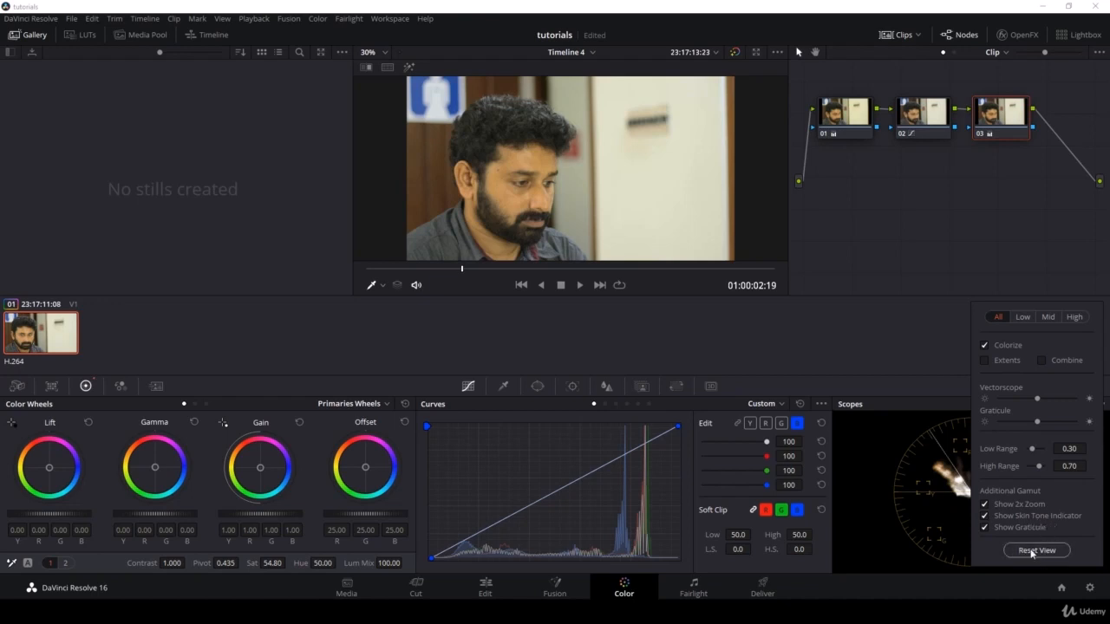
click(936, 414)
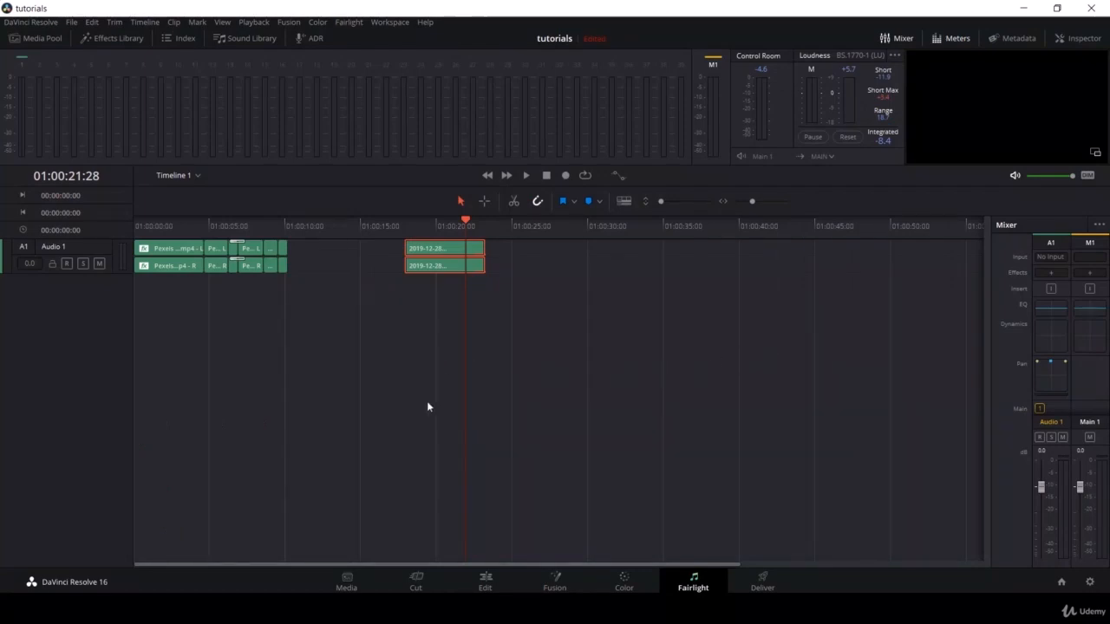
click(486, 579)
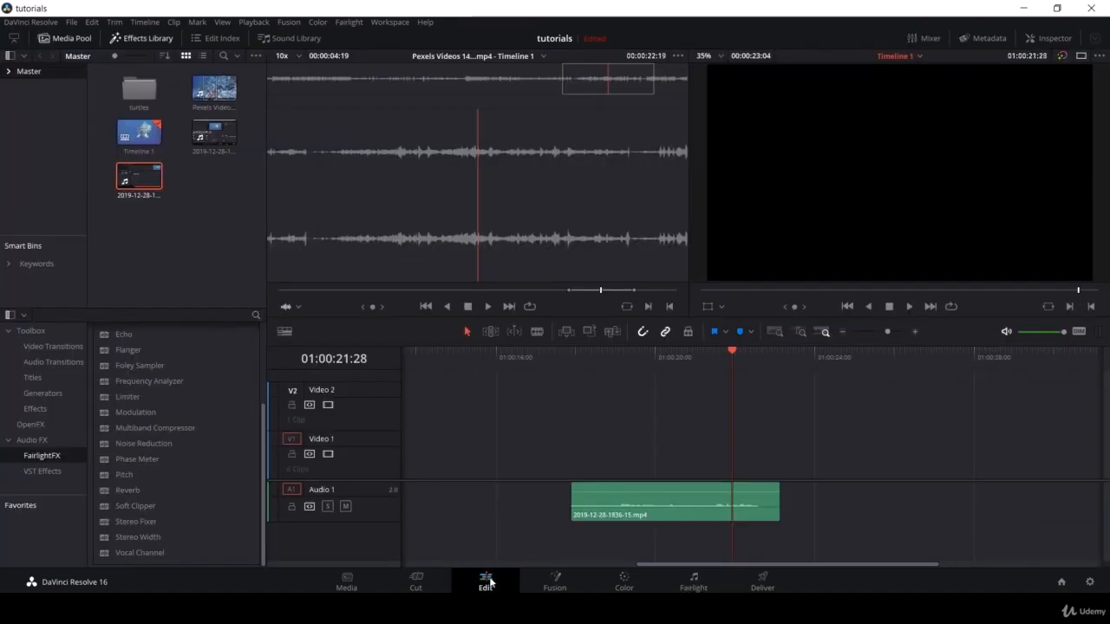
drag(677, 354, 604, 357)
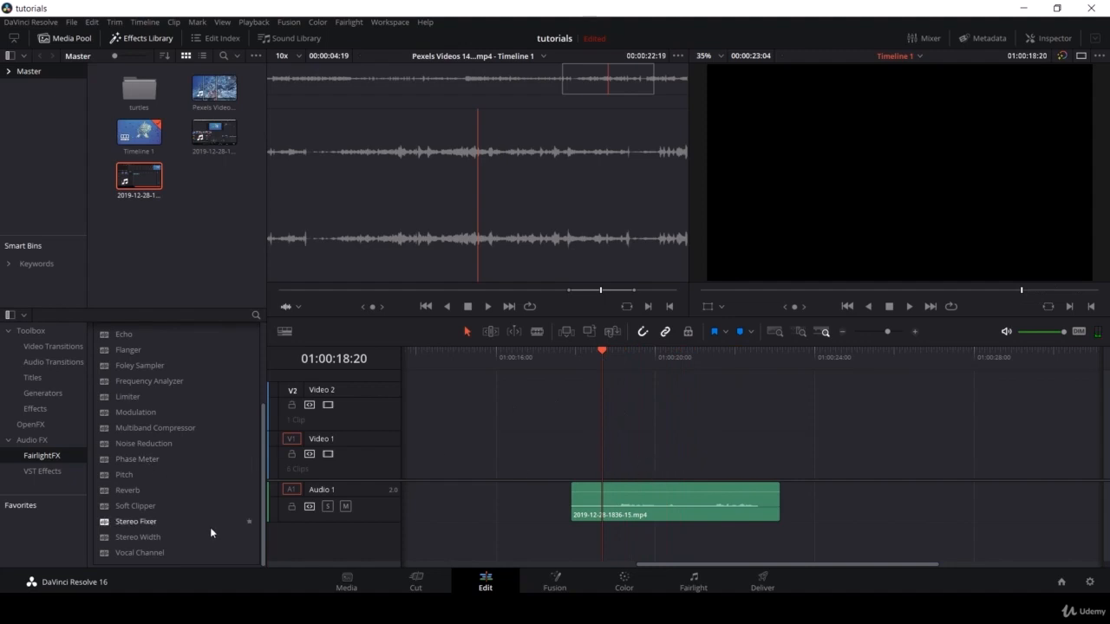
click(46, 362)
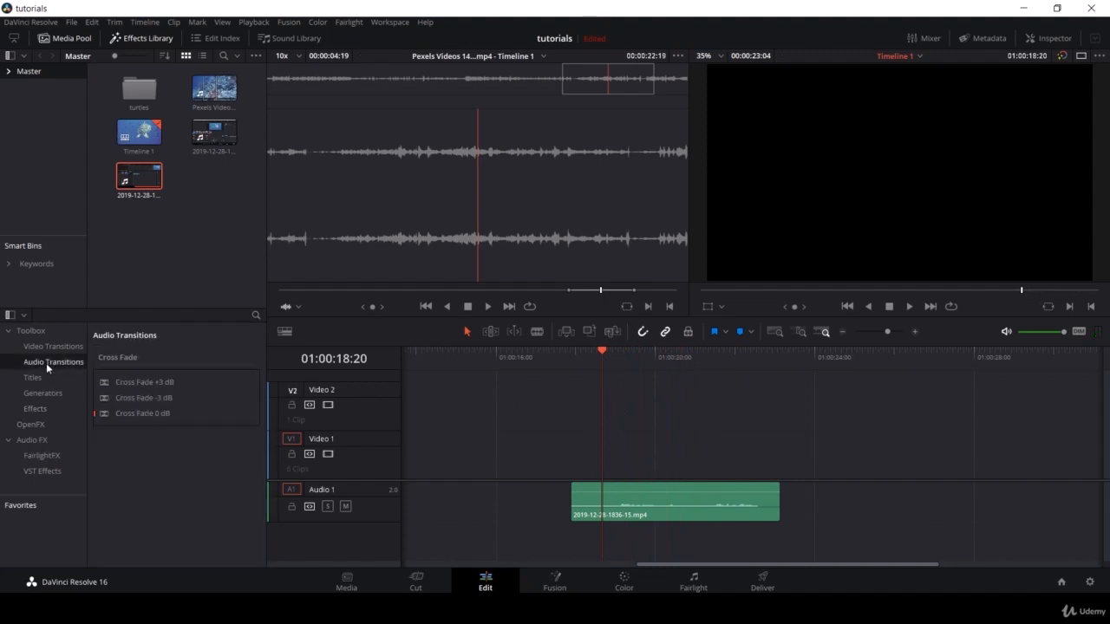
drag(132, 381, 578, 501)
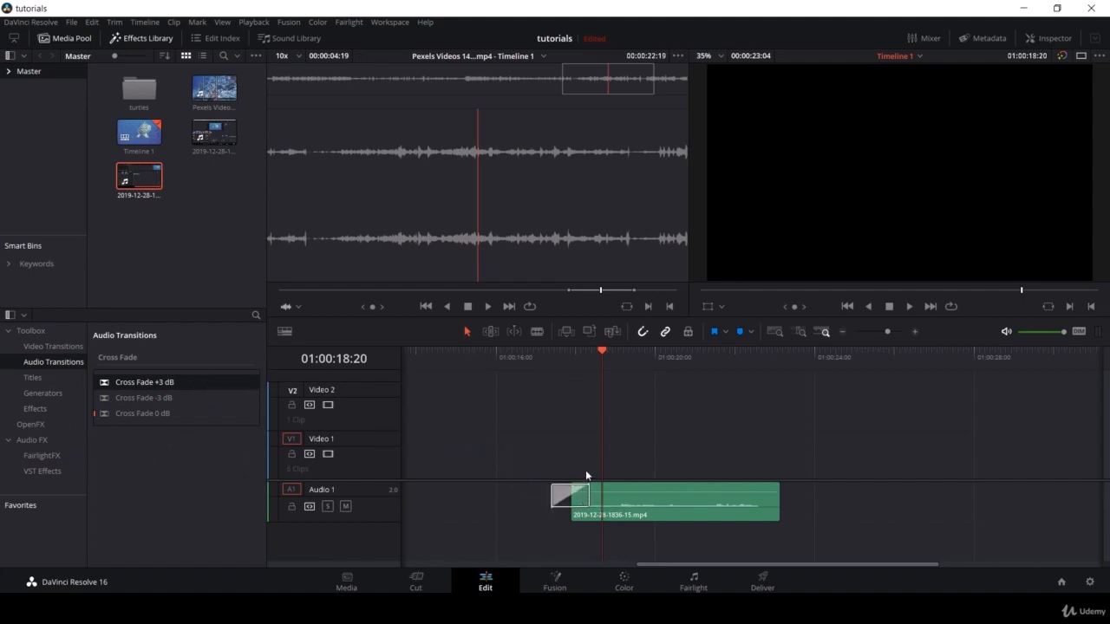
- Play the audio clip from its start to hear the cross fade, and extend the faded start slightly earlier
click(575, 349)
key(space)
key(space)
drag(584, 500, 559, 494)
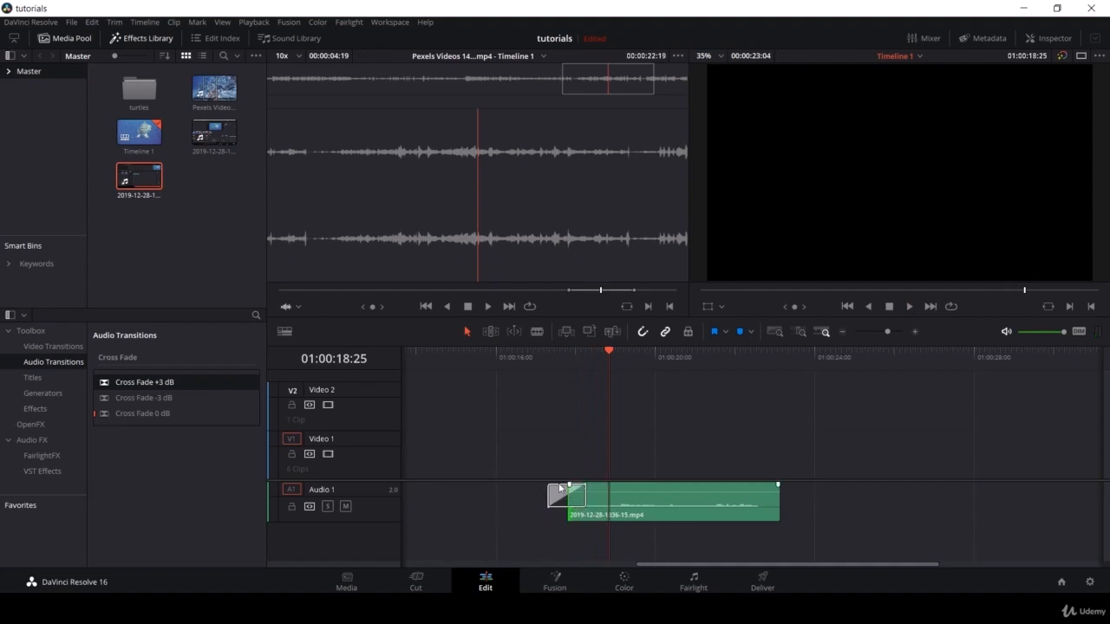
click(559, 489)
drag(569, 488, 654, 492)
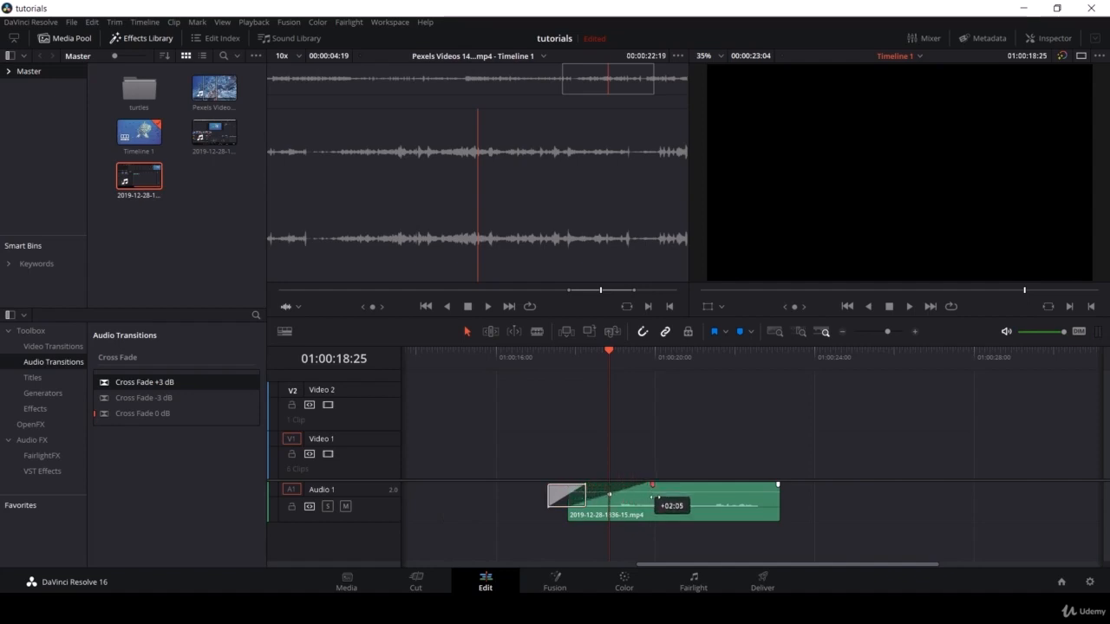
key(space)
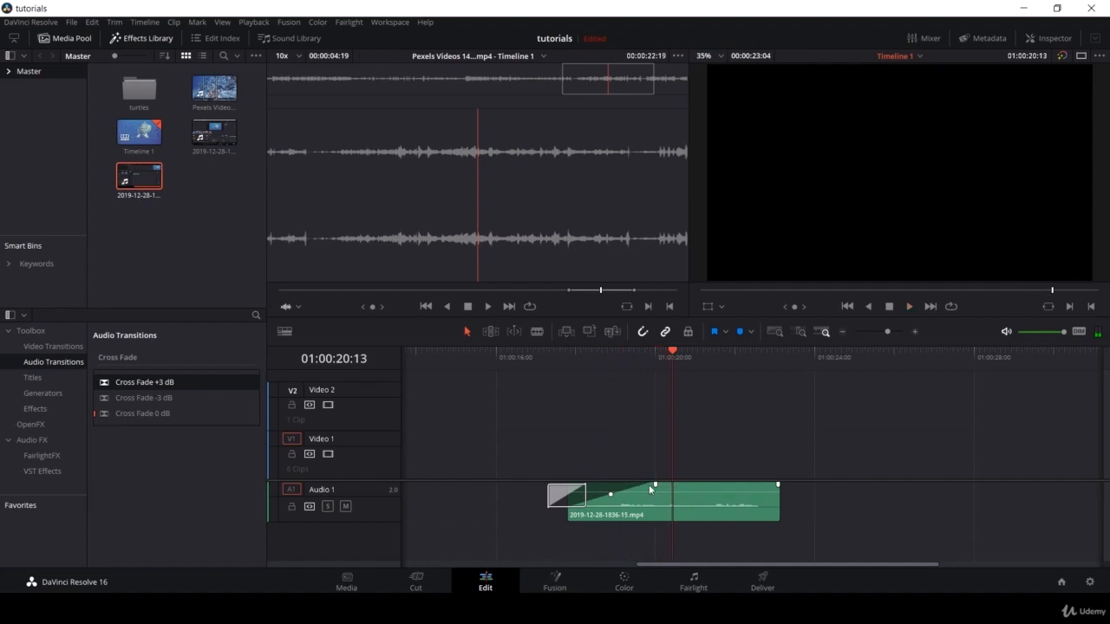
drag(654, 488, 778, 488)
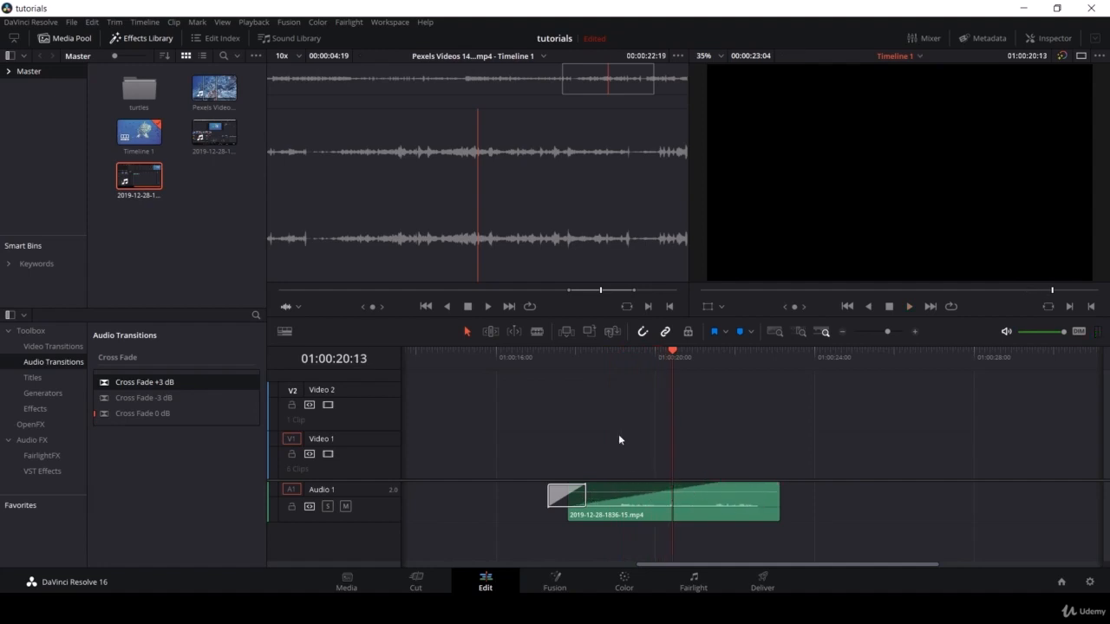
click(594, 351)
key(space)
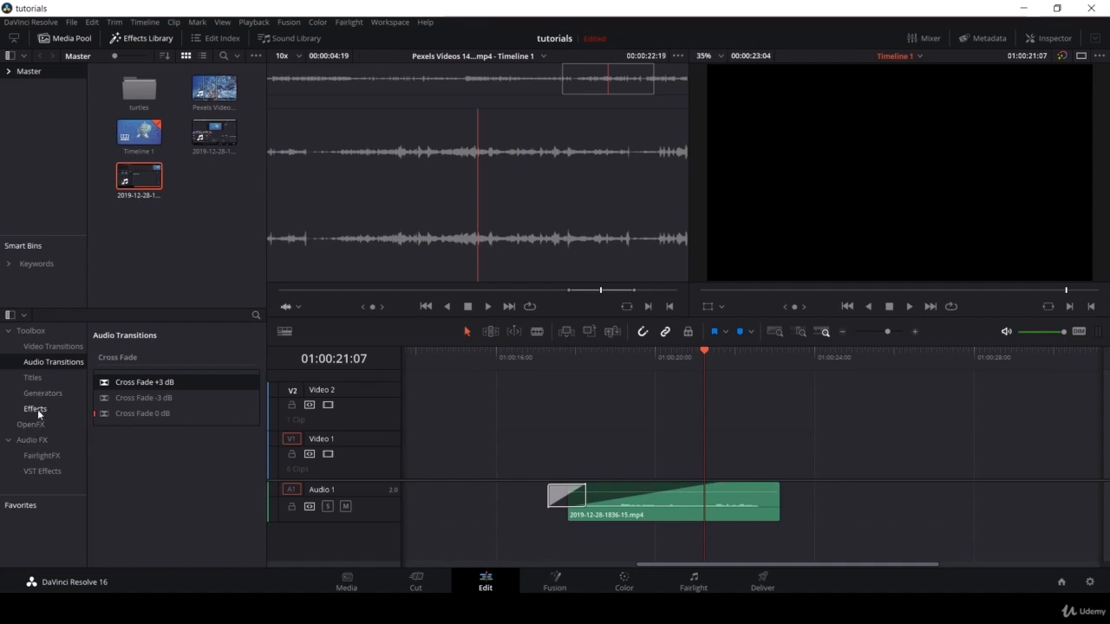
click(38, 457)
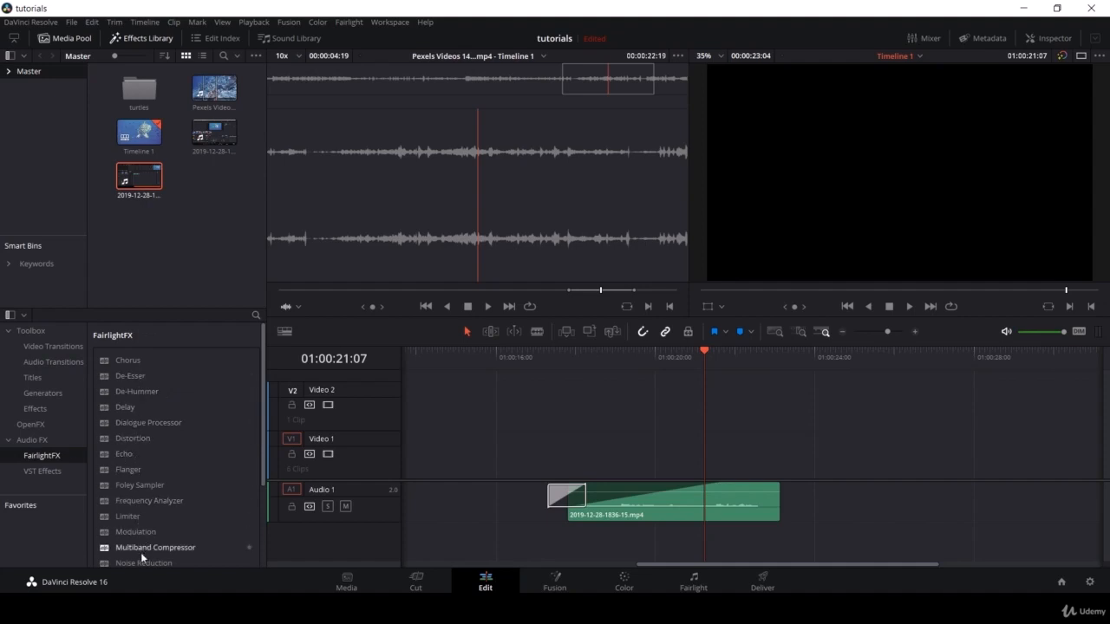
scroll(129, 457, down, 3)
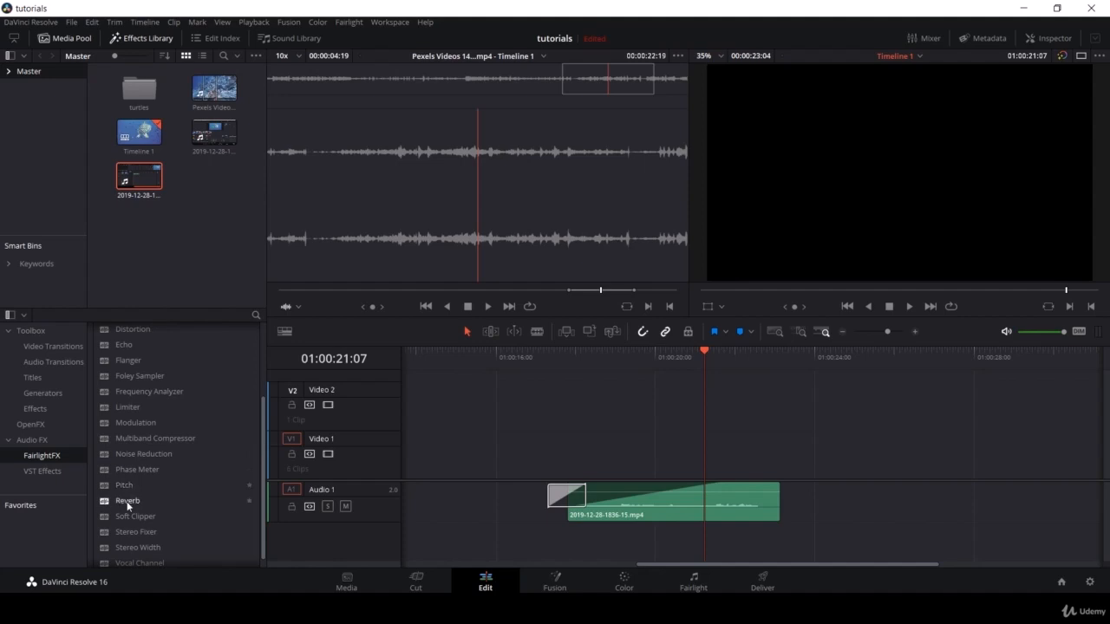
drag(126, 502, 661, 505)
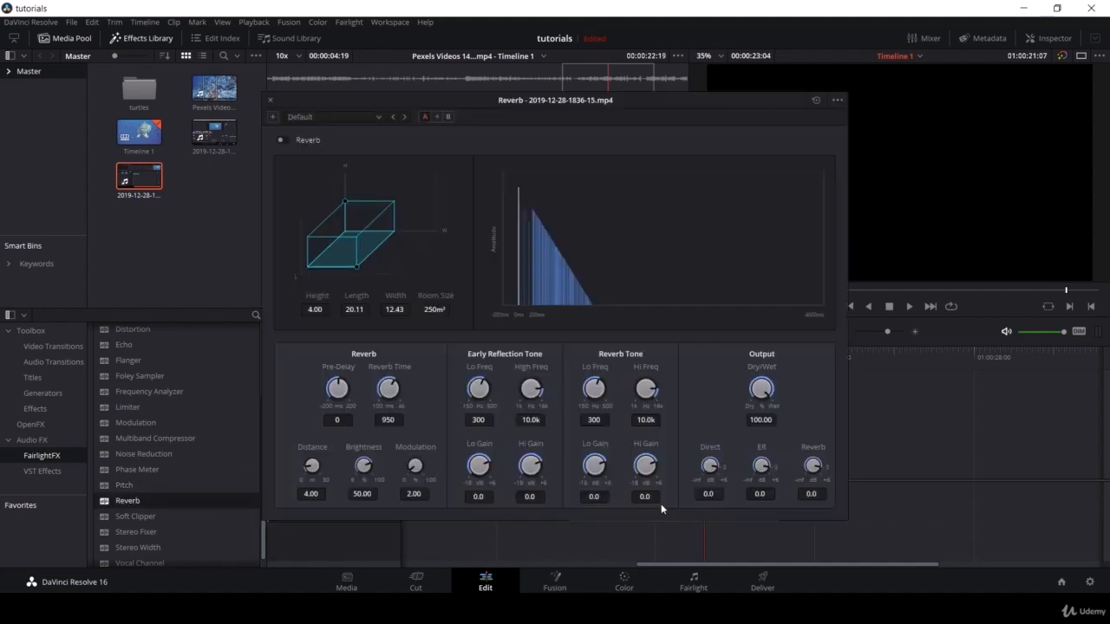
click(379, 116)
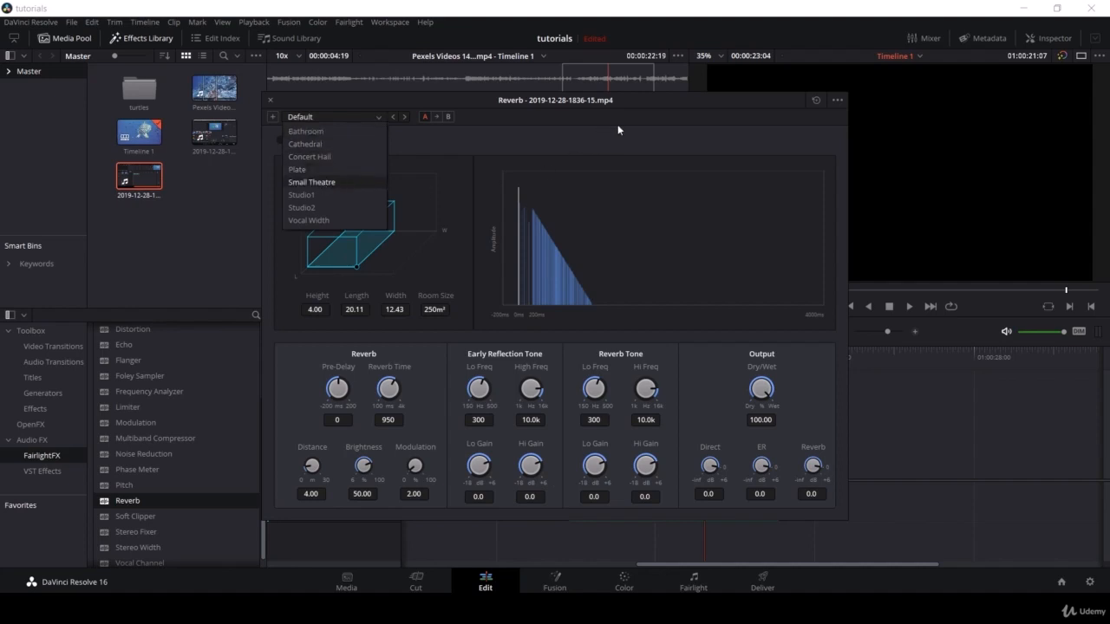
click(324, 156)
drag(650, 102, 410, 123)
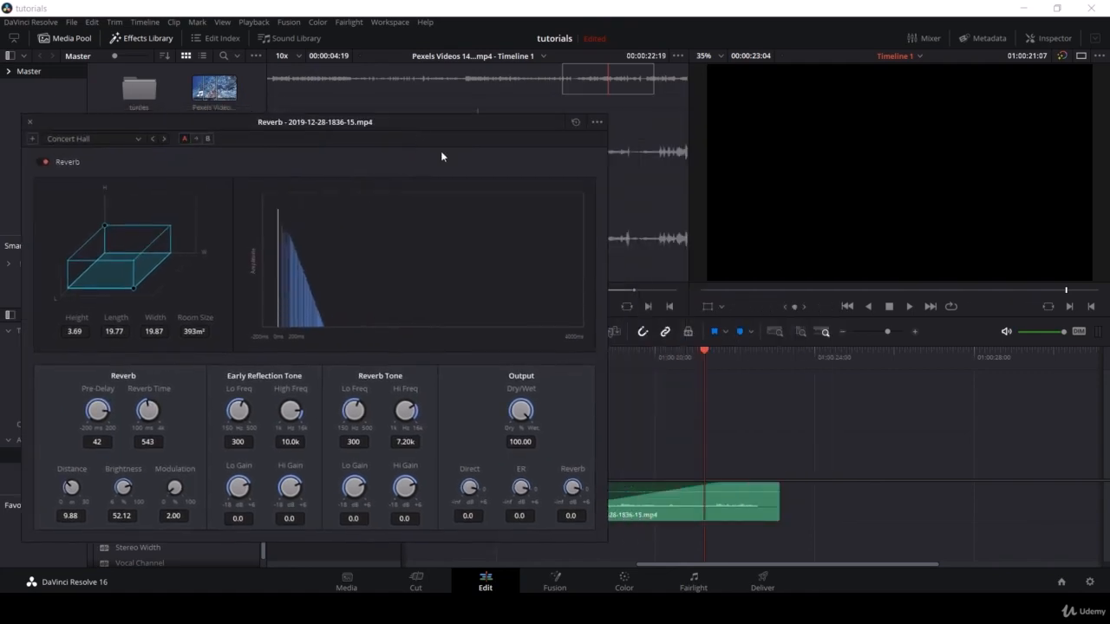
- Play the audio clip to hear the Concert Hall reverb, and return the playhead to around 01:00:18:24
click(640, 352)
key(space)
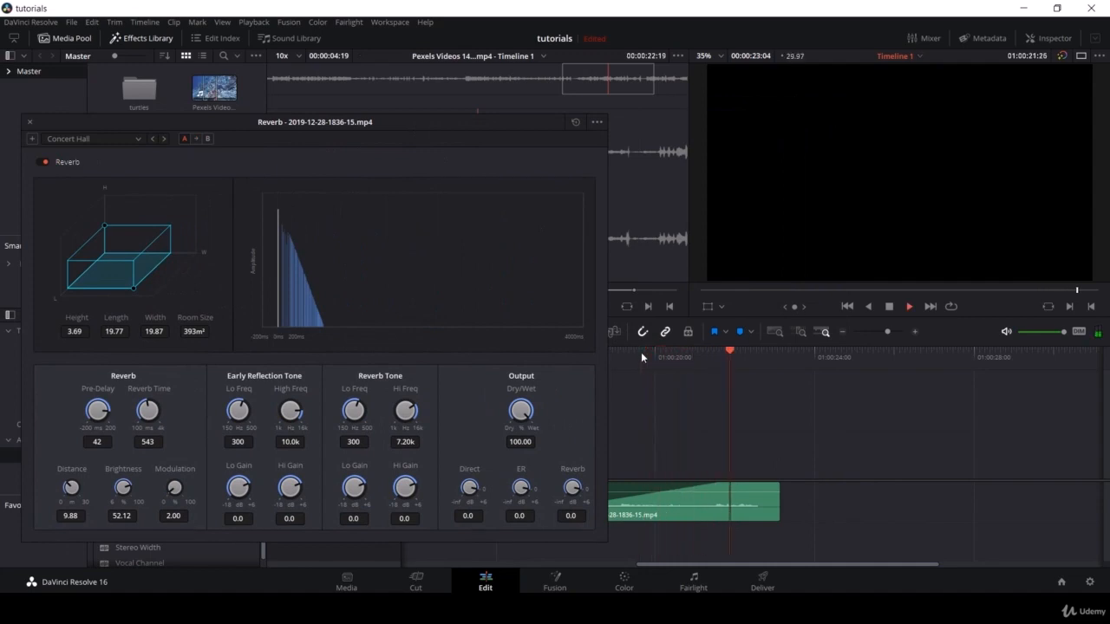
drag(640, 352, 609, 352)
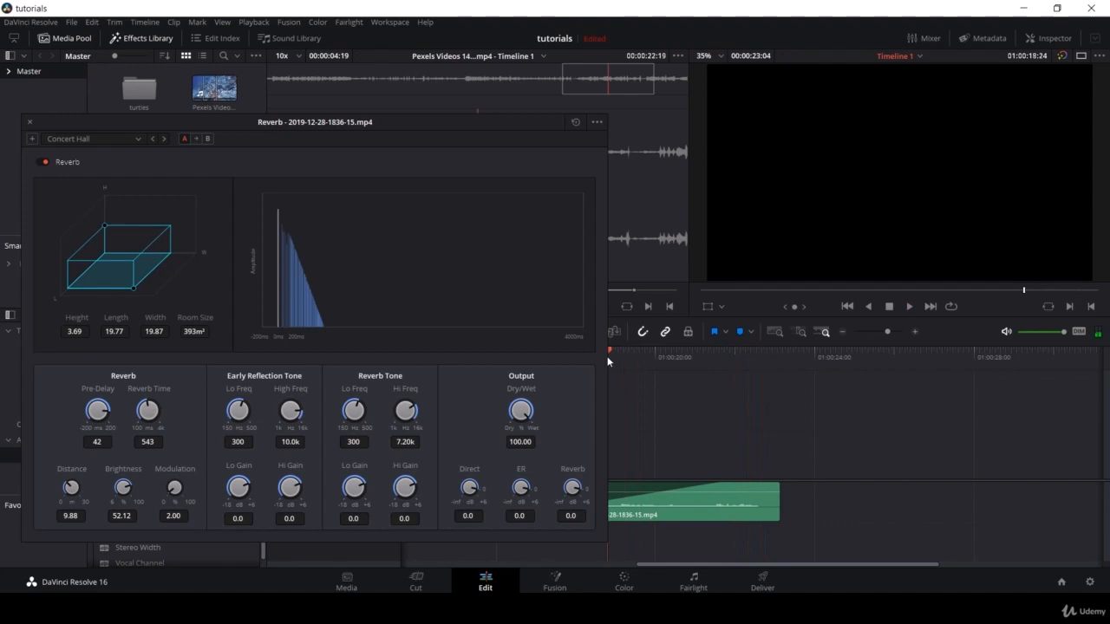
- Change the clip's reverb preset to Bathroom, play the clip to hear it, and close the Reverb settings
click(138, 138)
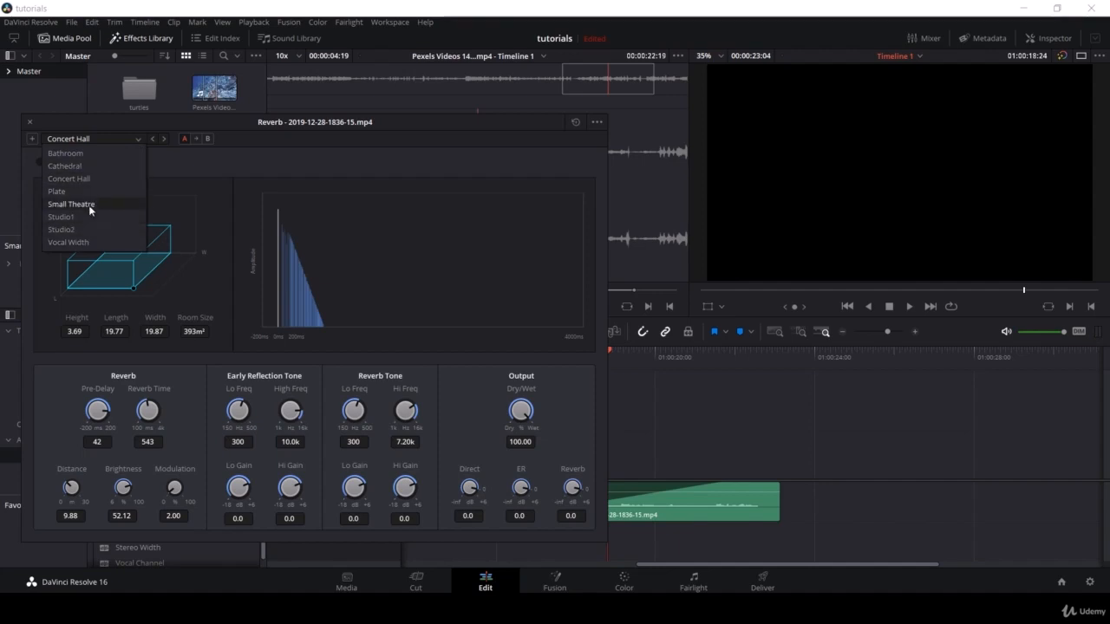
click(90, 154)
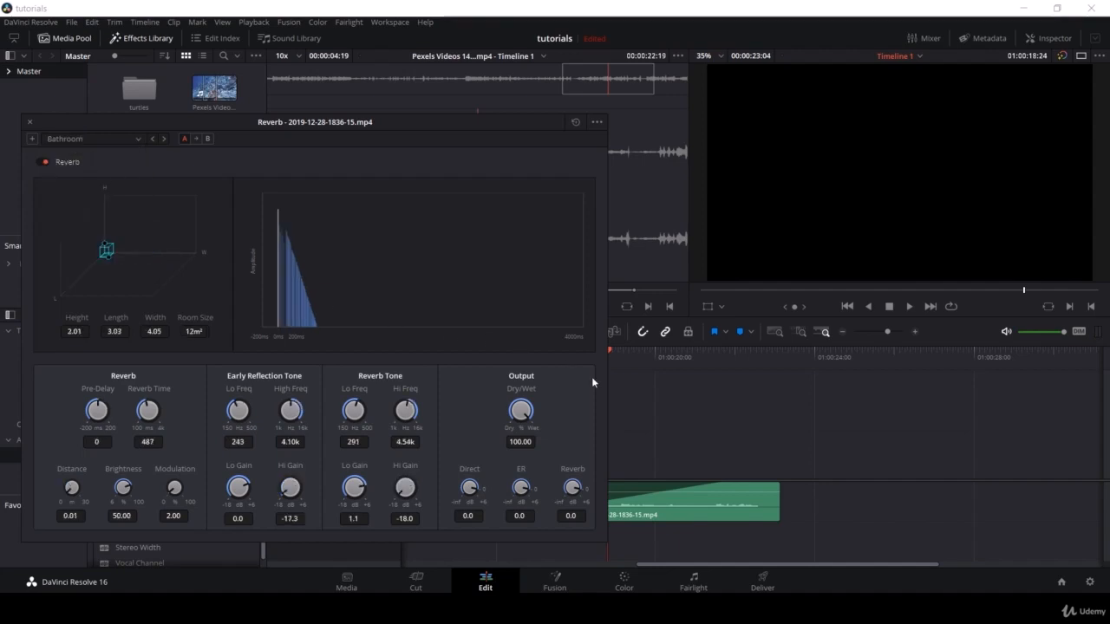
click(626, 359)
key(space)
key(space)
click(134, 139)
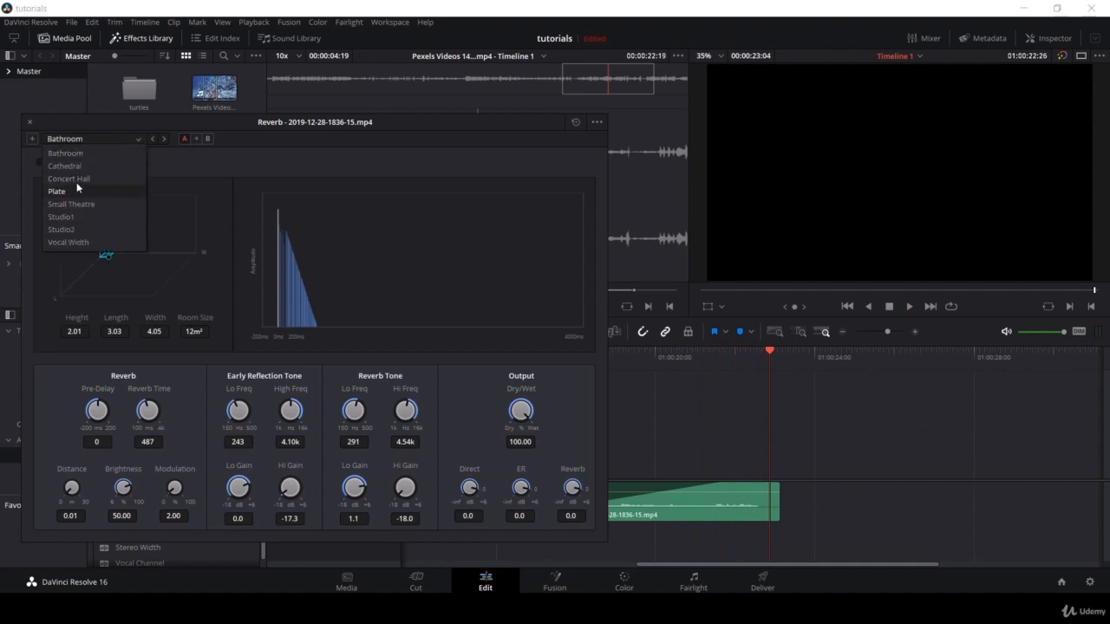
click(30, 124)
click(29, 124)
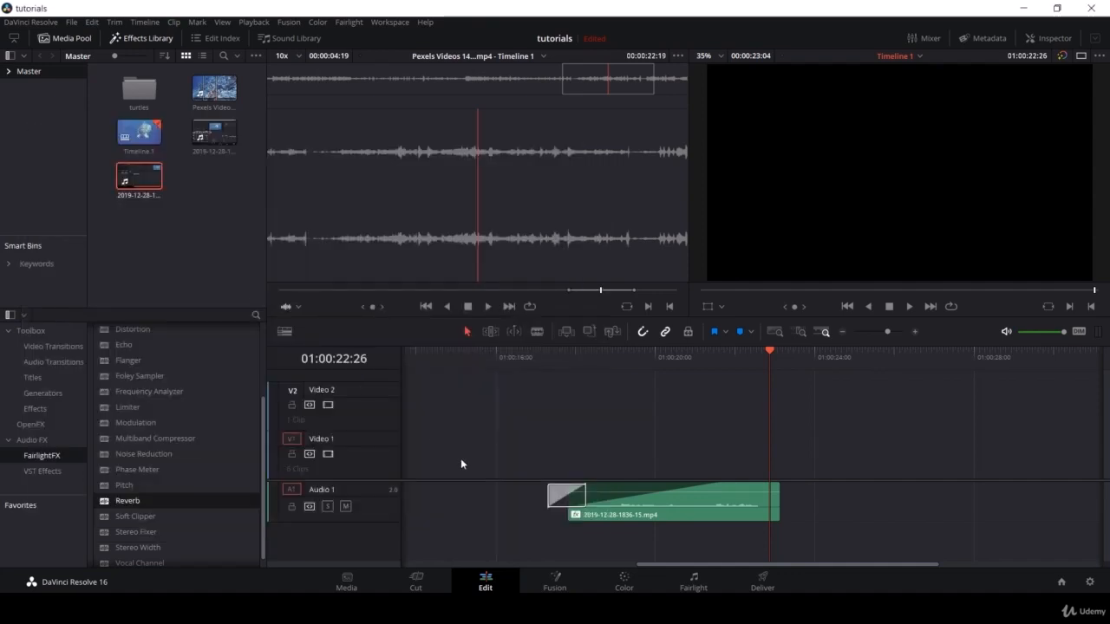
- On the Fairlight page, add the FairlightFX Echo effect to the Audio 1 track with the Large Hall preset
click(689, 581)
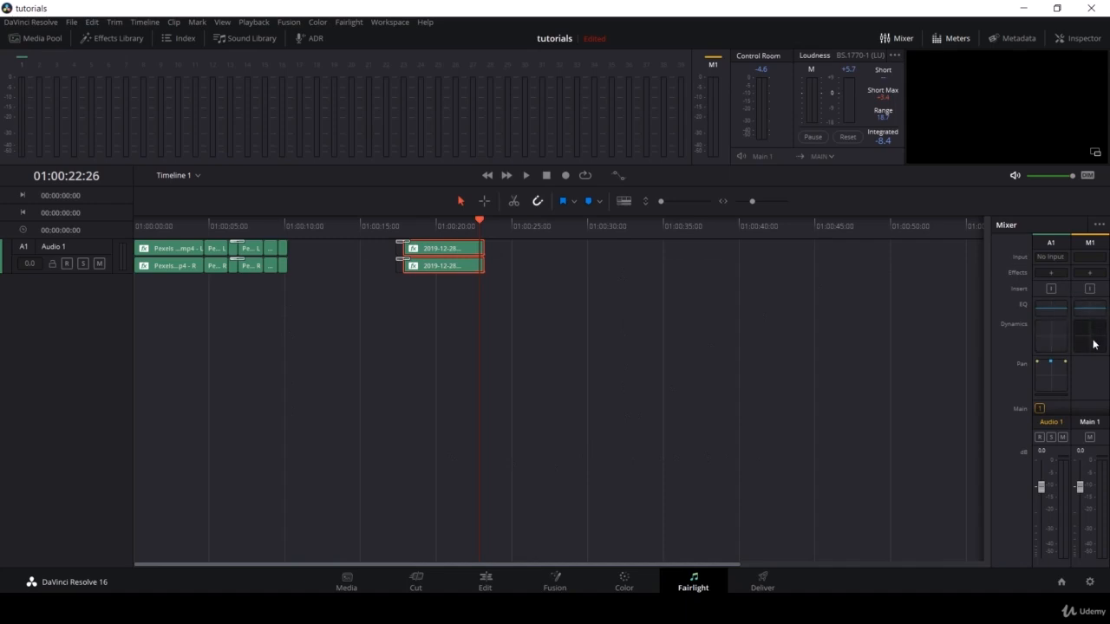
click(1051, 274)
mouse_move(1058, 286)
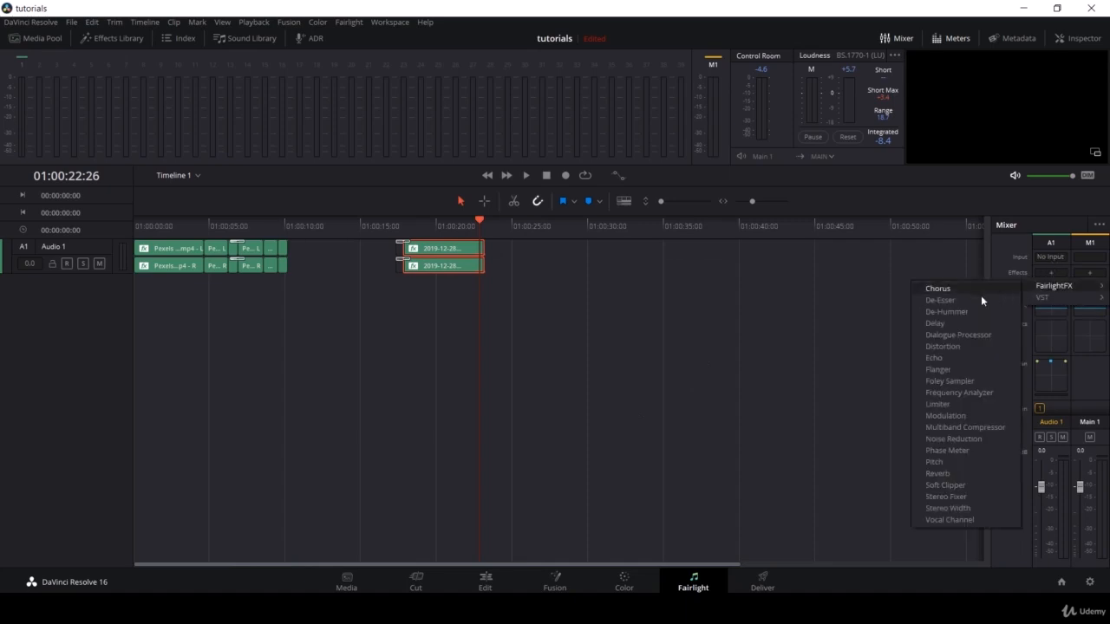
click(951, 356)
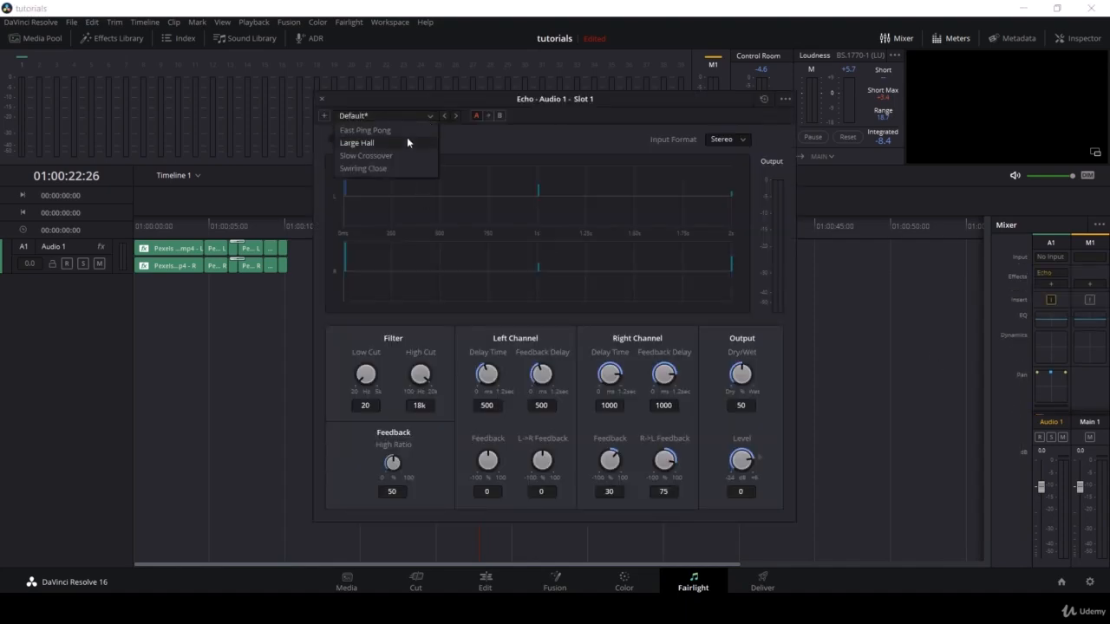
click(407, 137)
drag(612, 103, 360, 330)
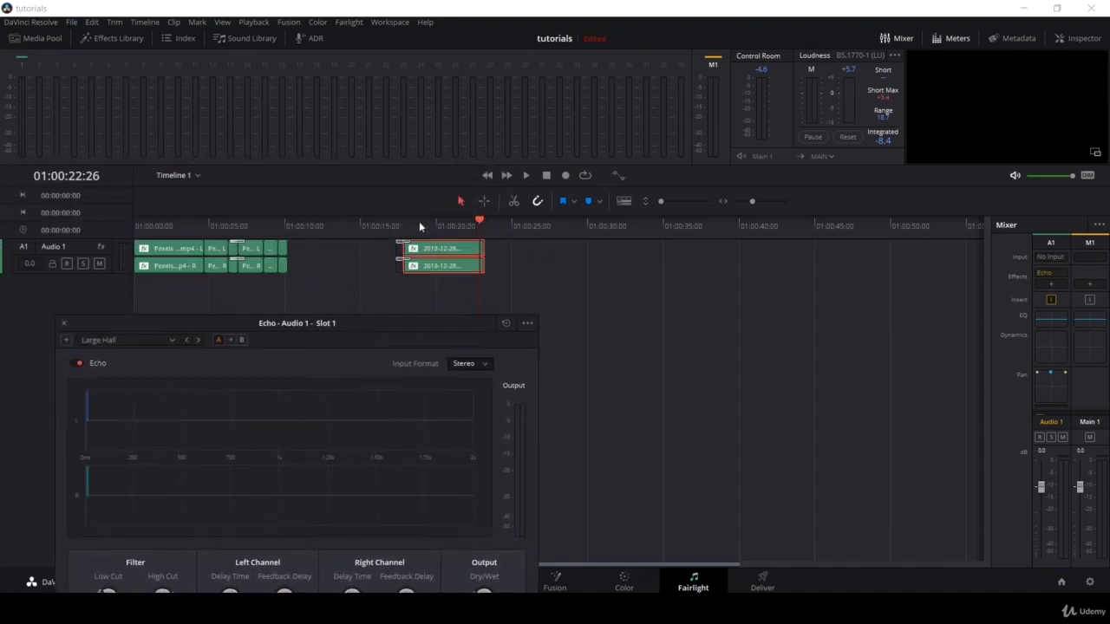
- Play the selected clip from near its start to hear the echo, check the other Echo presets, and close the Echo settings
drag(419, 221, 411, 224)
key(space)
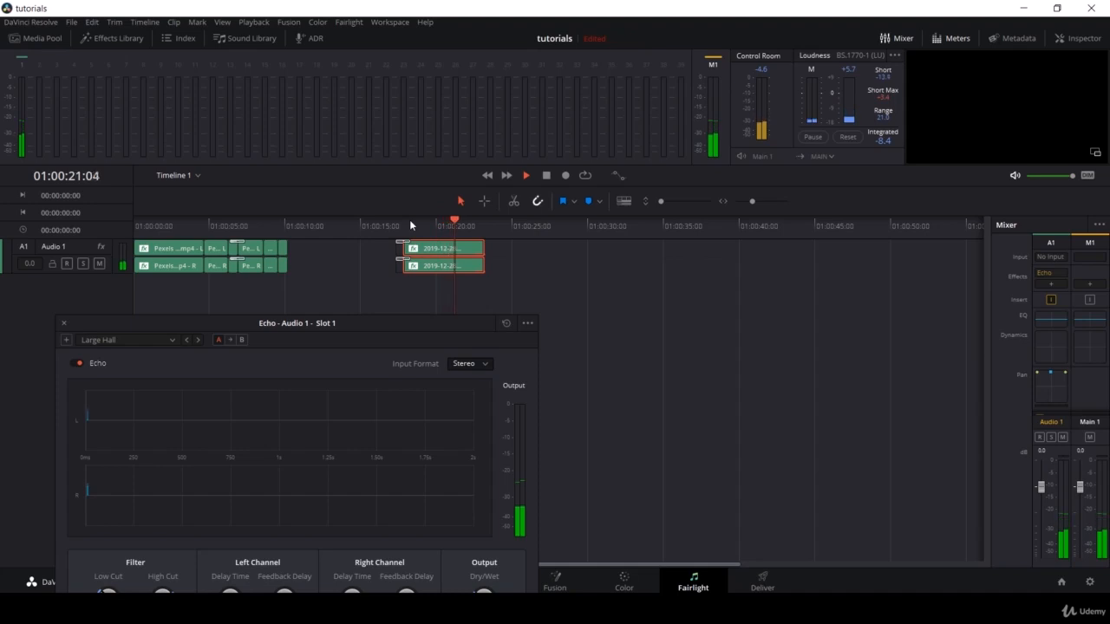
key(space)
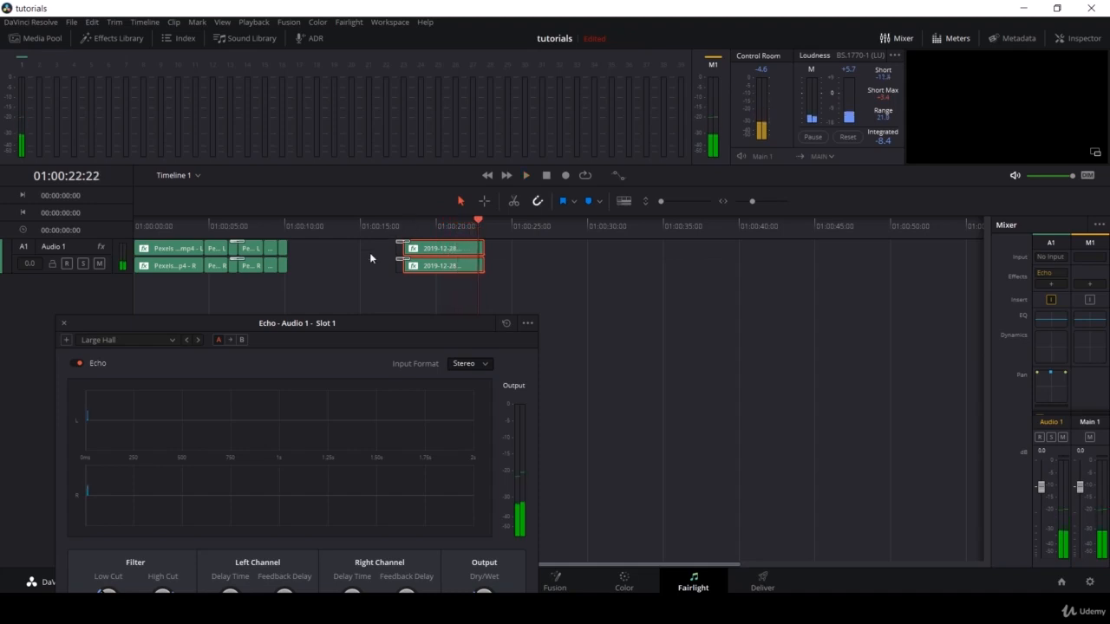
click(155, 337)
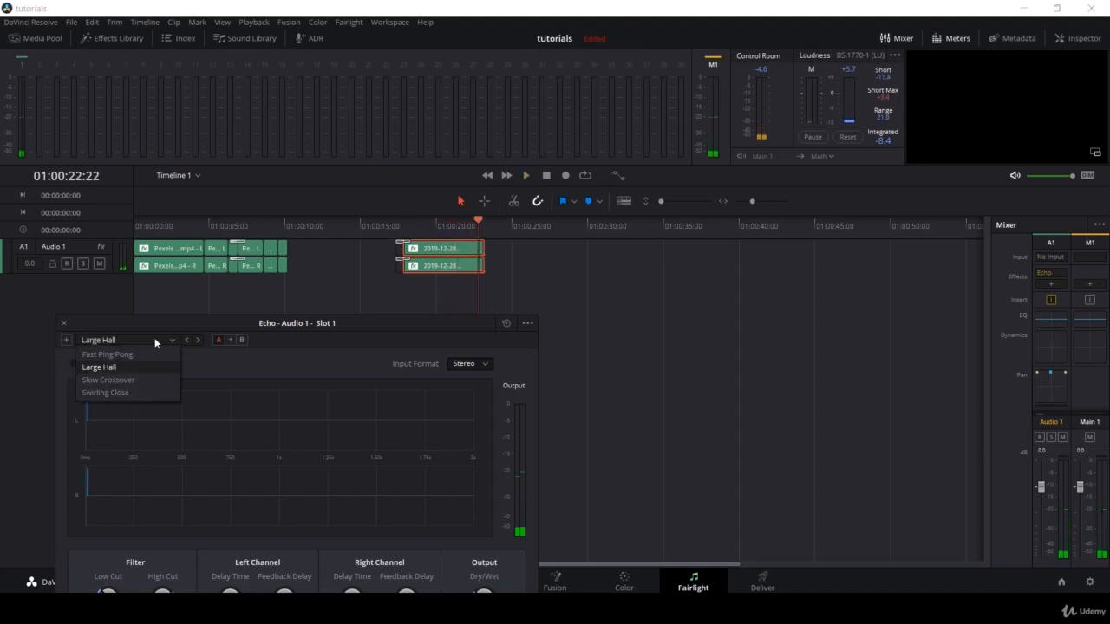
click(64, 325)
click(64, 325)
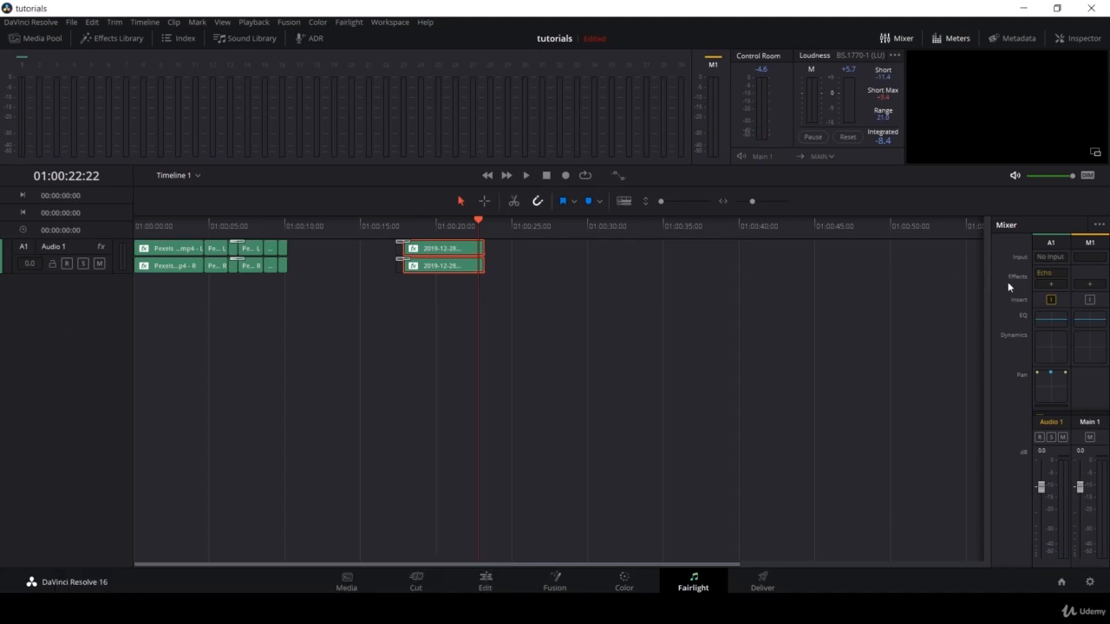
- Raise Band 4 of the Audio 1 equalizer to about +15.1 dB at 822 Hz, and view the track's Dynamics settings
click(1052, 321)
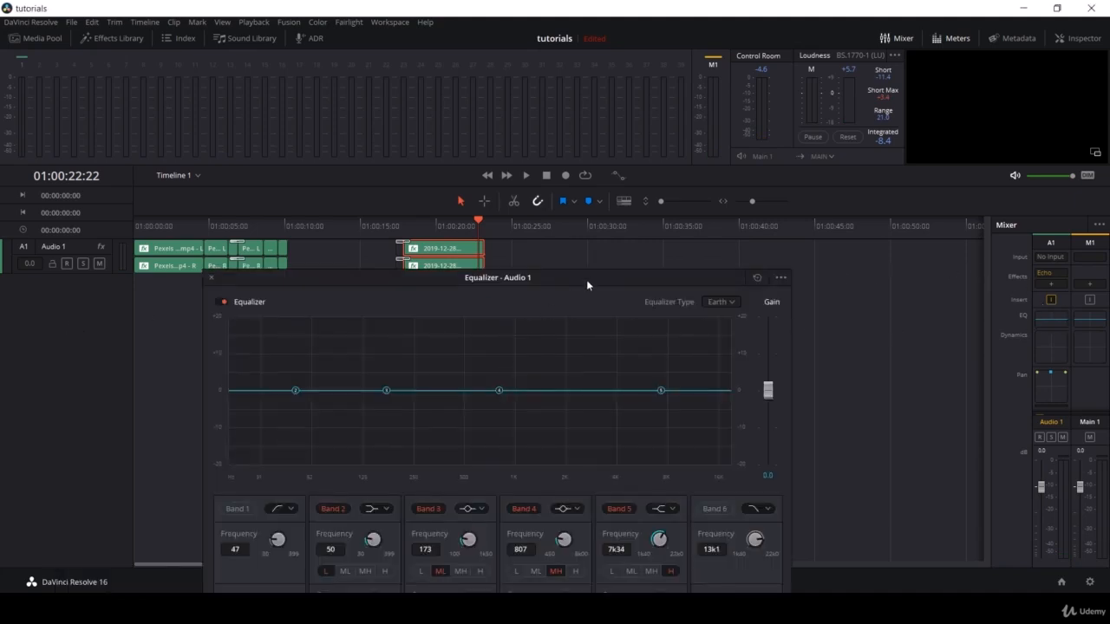
drag(586, 279, 681, 120)
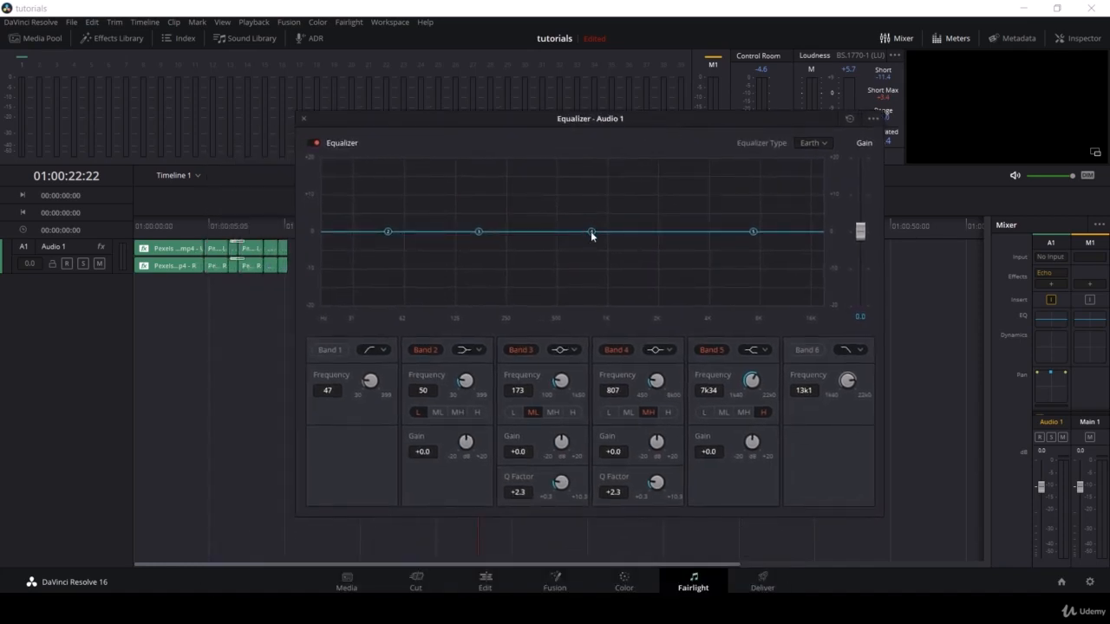
drag(592, 233, 593, 177)
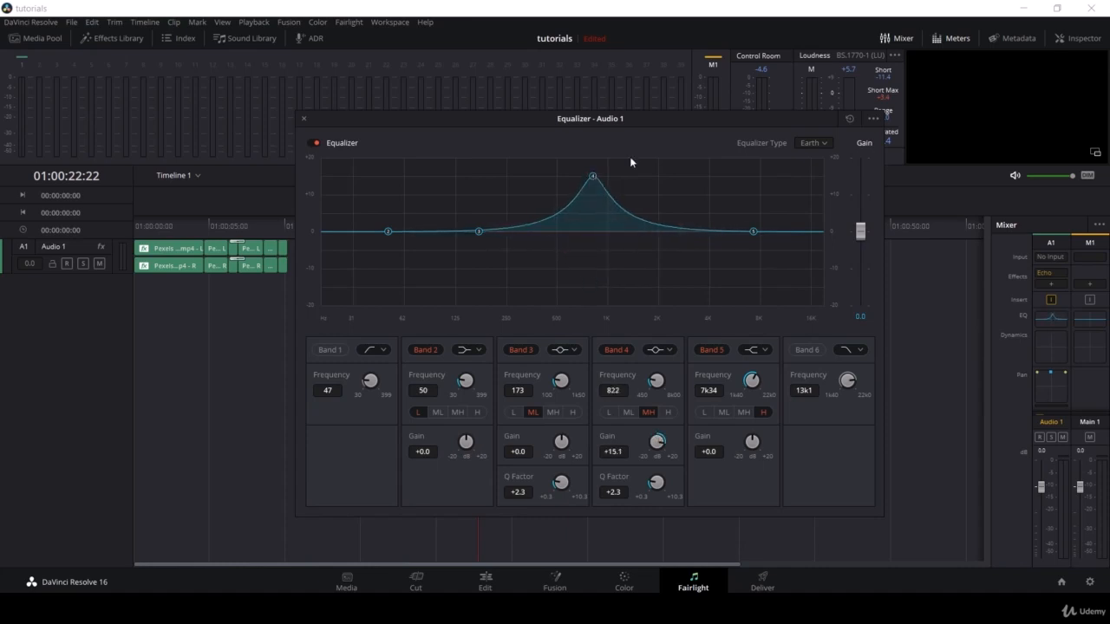
drag(699, 123, 673, 123)
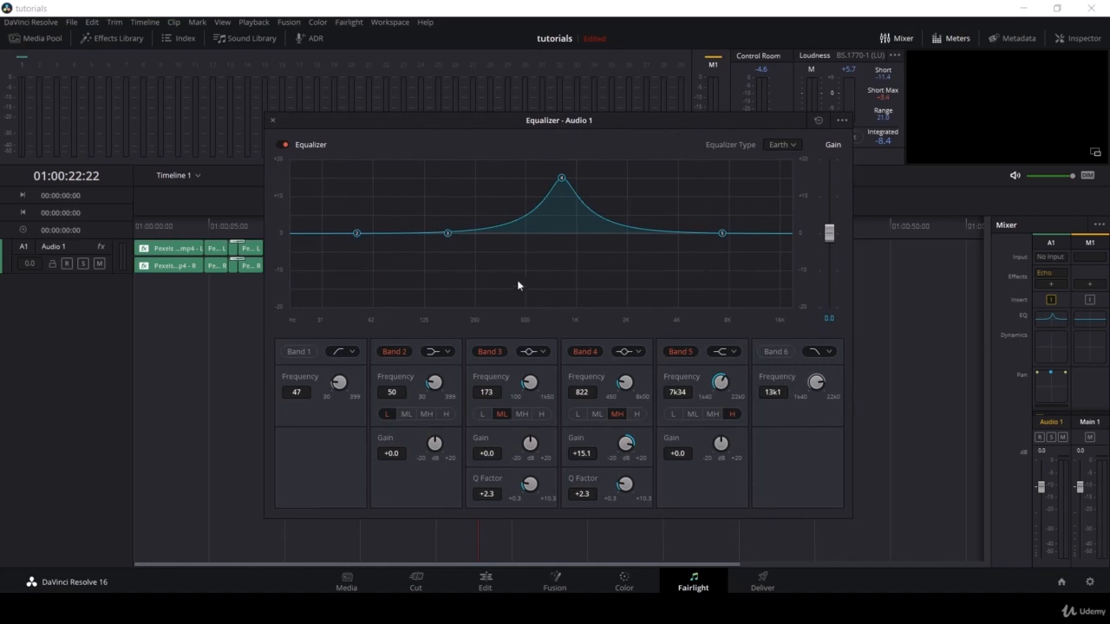
click(273, 121)
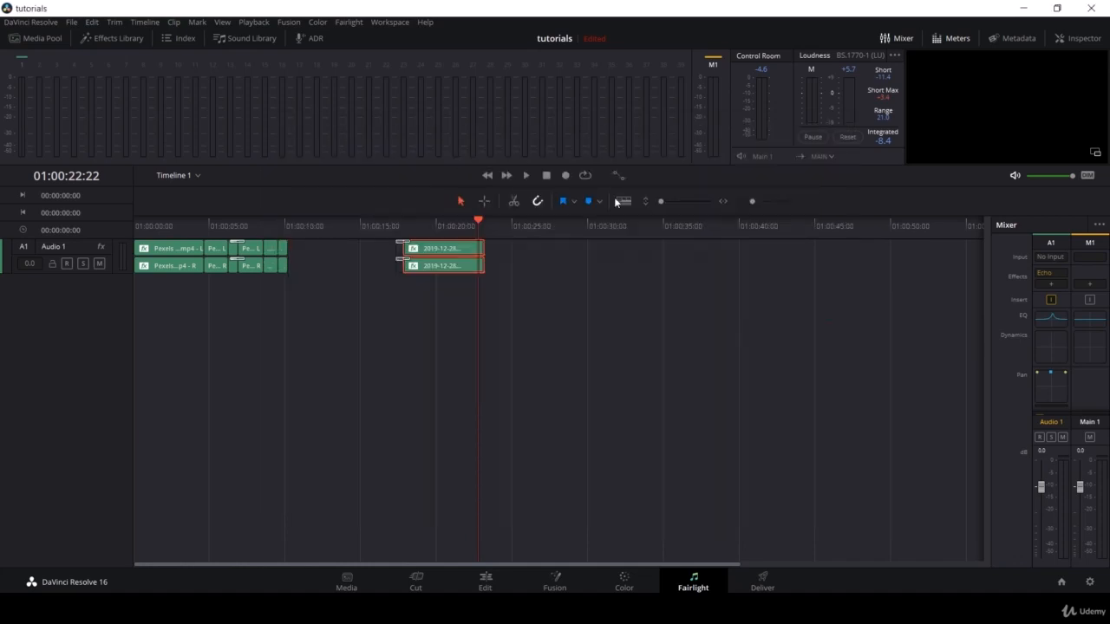
double_click(1048, 344)
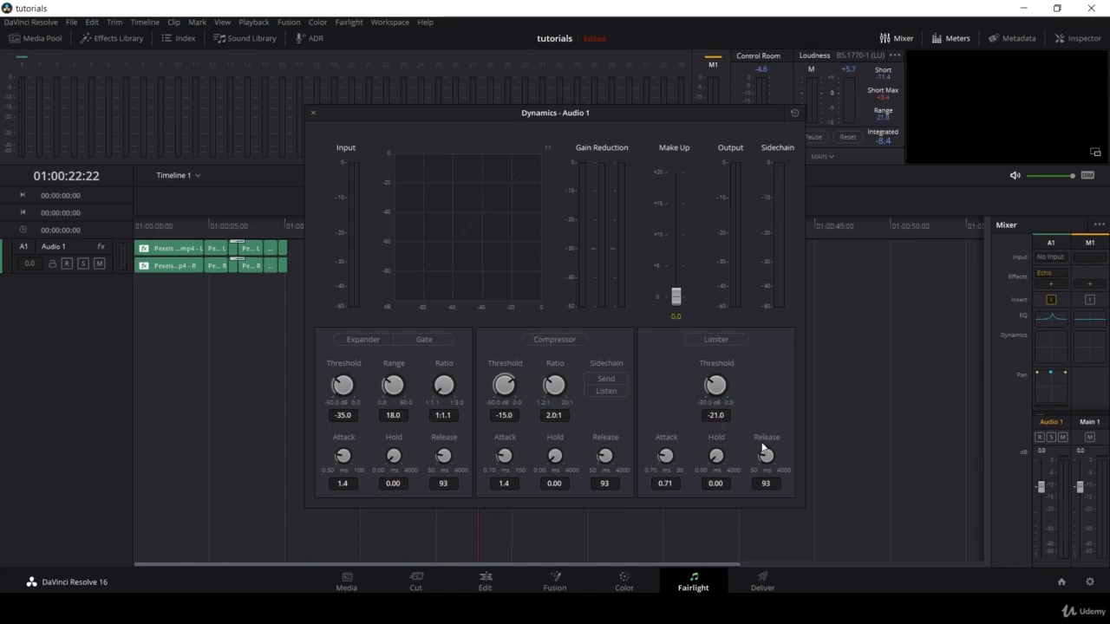
click(313, 113)
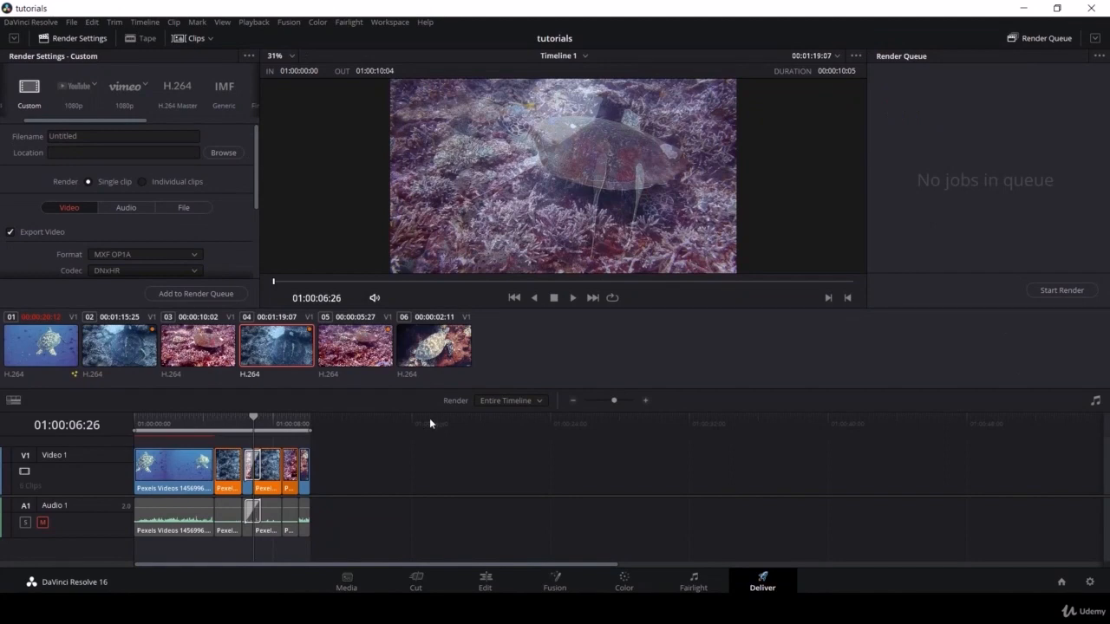
- Review the Cut page's H.264, YouTube and Vimeo Quick Export options, cancel the export, and return to the Deliver page
click(418, 581)
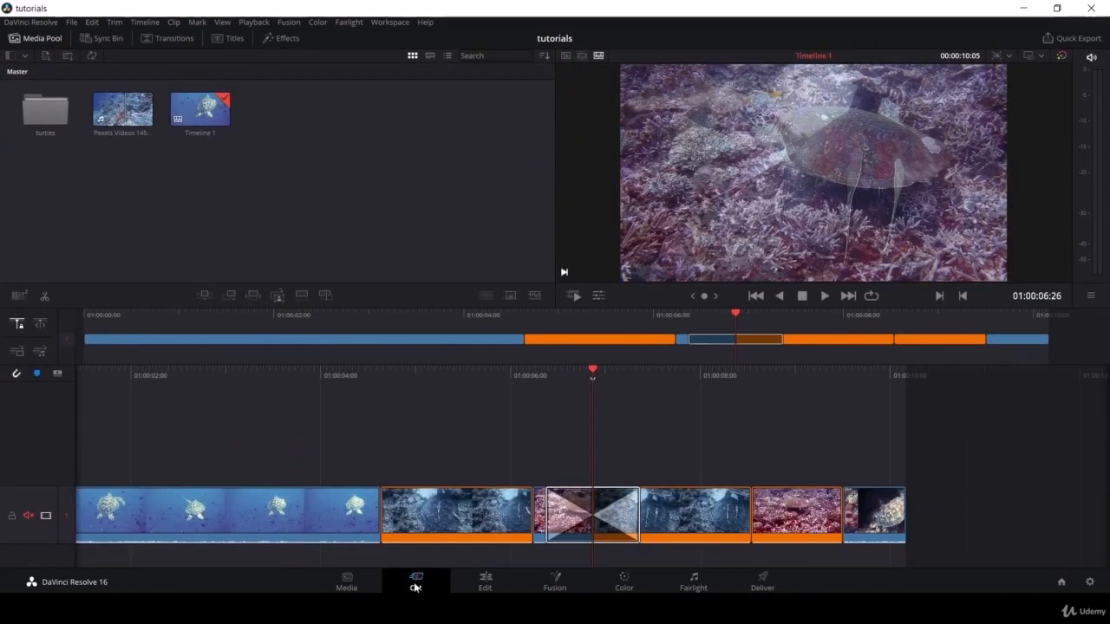
click(1072, 40)
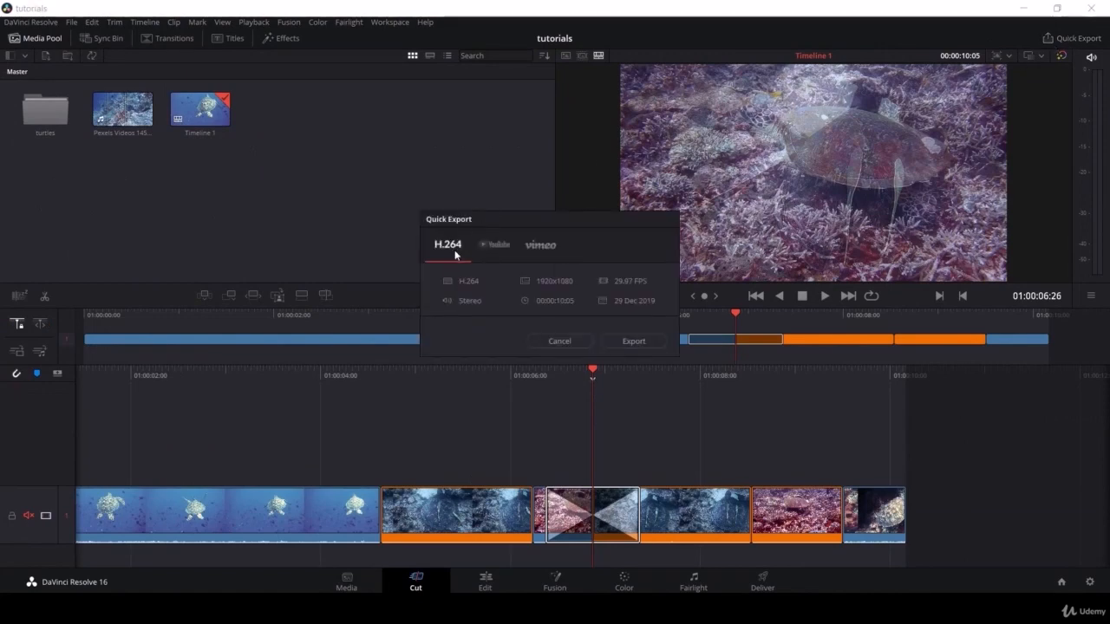
click(500, 247)
click(541, 246)
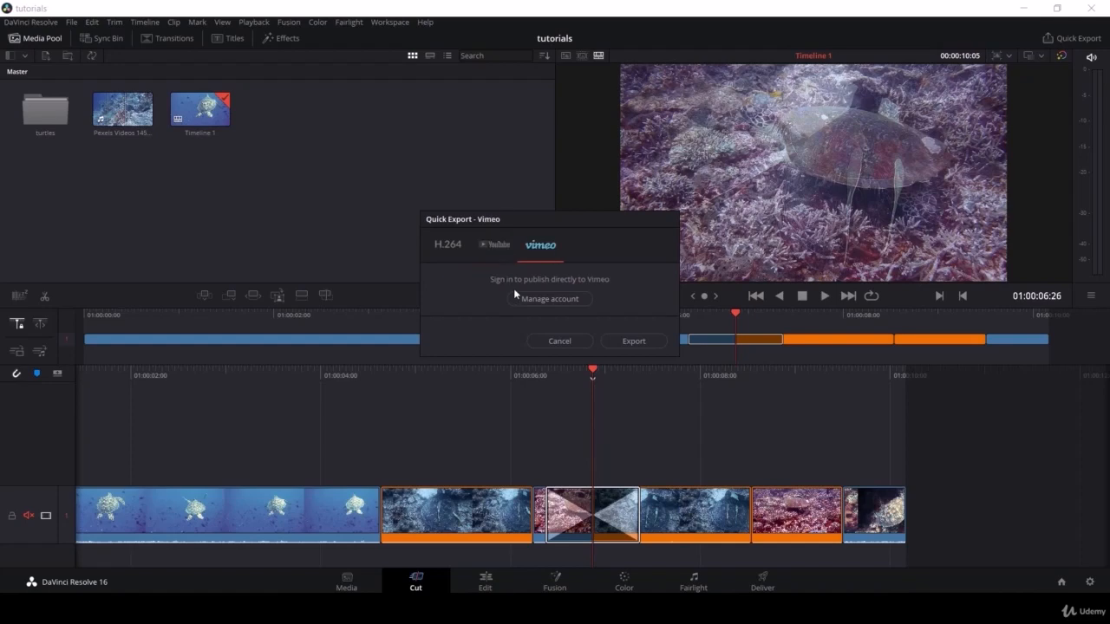
click(492, 254)
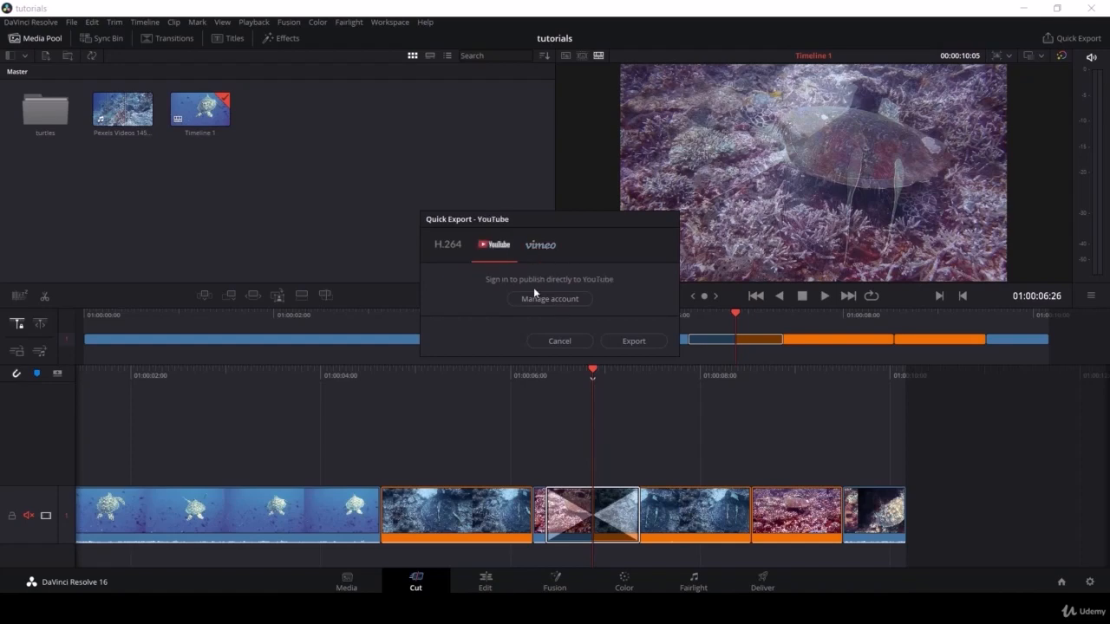
click(561, 342)
click(762, 580)
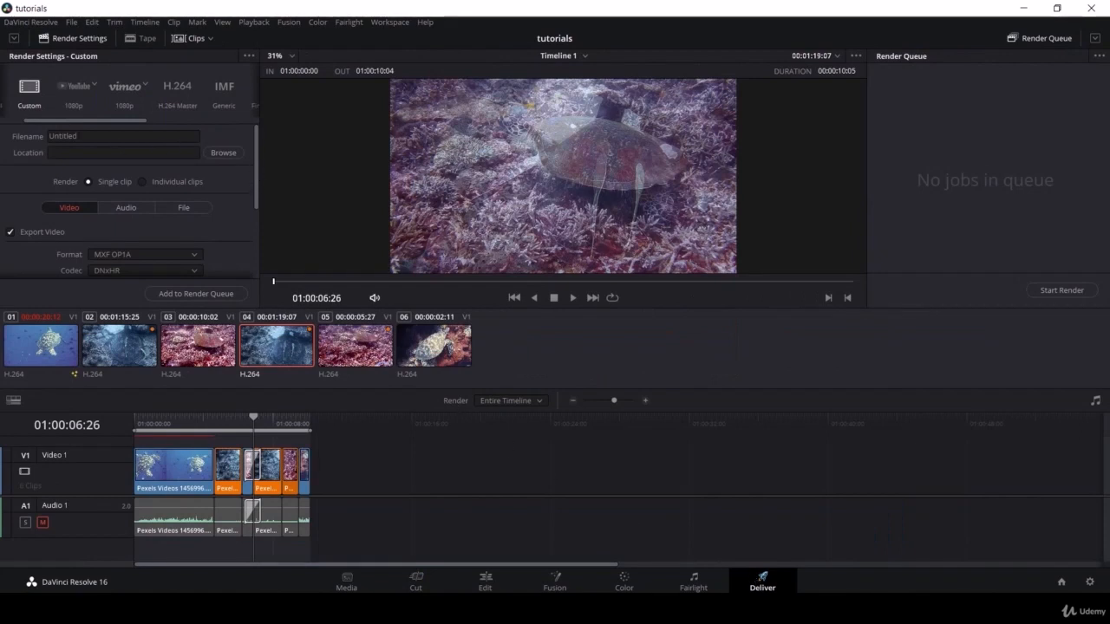
- Name the render output final video and set its destination to the davinci media folder on drive E
drag(84, 137, 10, 144)
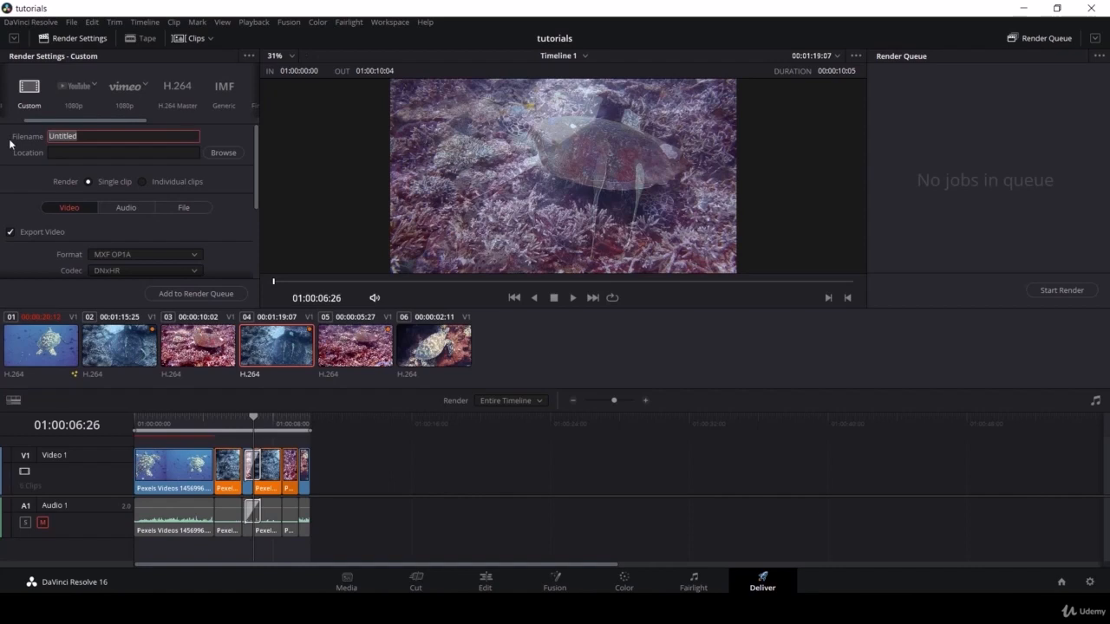
text(final video)
click(212, 152)
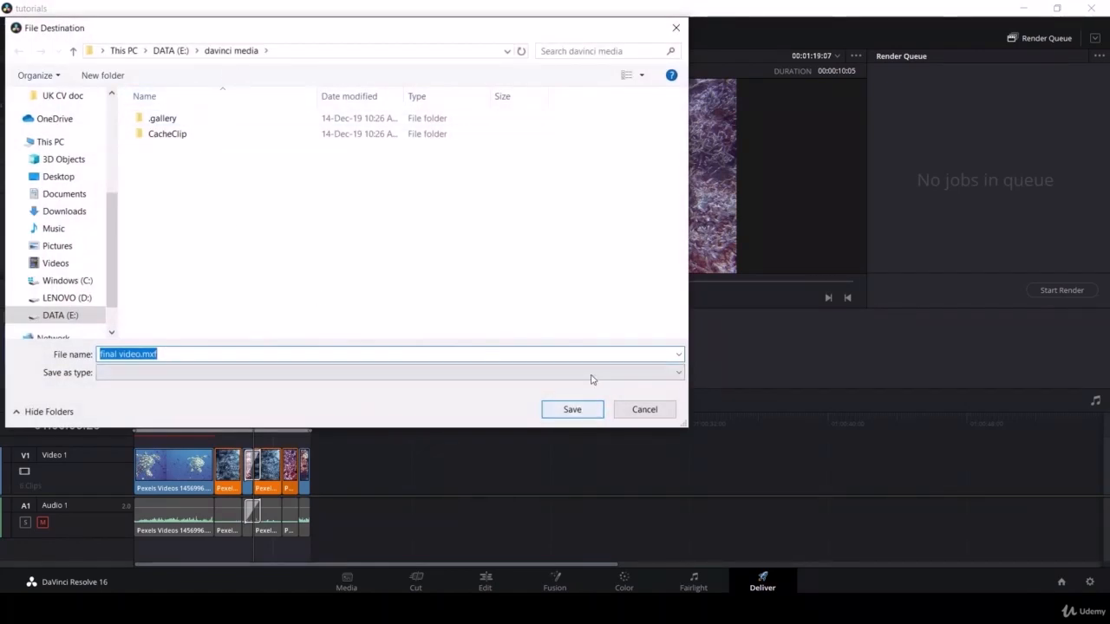
click(572, 410)
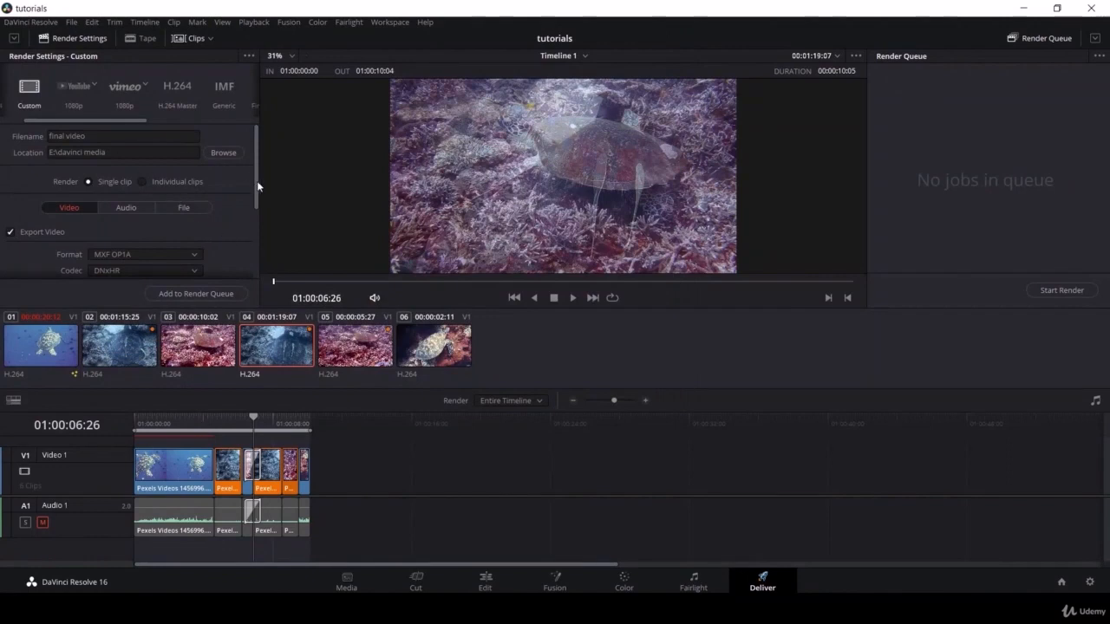
- Change the export format to QuickTime and review the remaining video settings, including resolution, quality and encoding options
drag(257, 183, 253, 226)
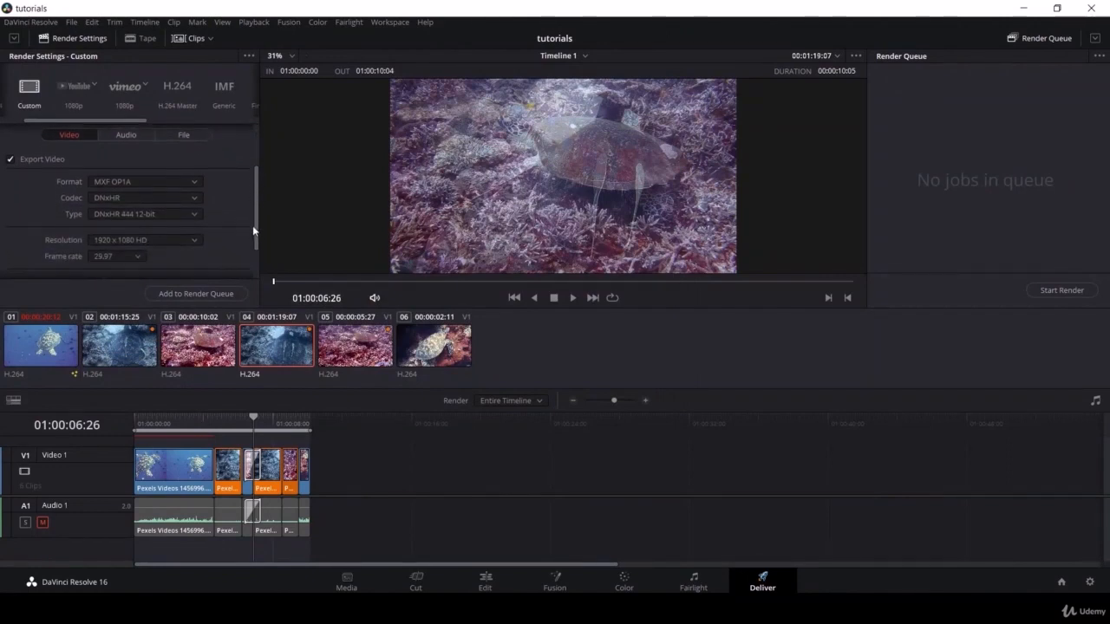
click(184, 174)
scroll(129, 290, down, 1)
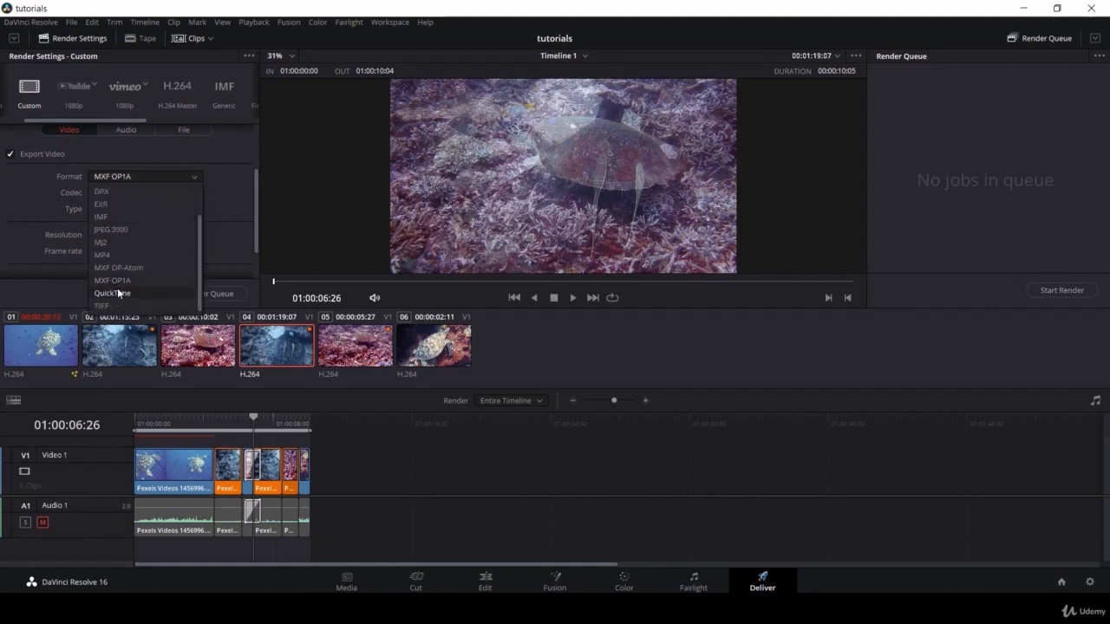
click(117, 293)
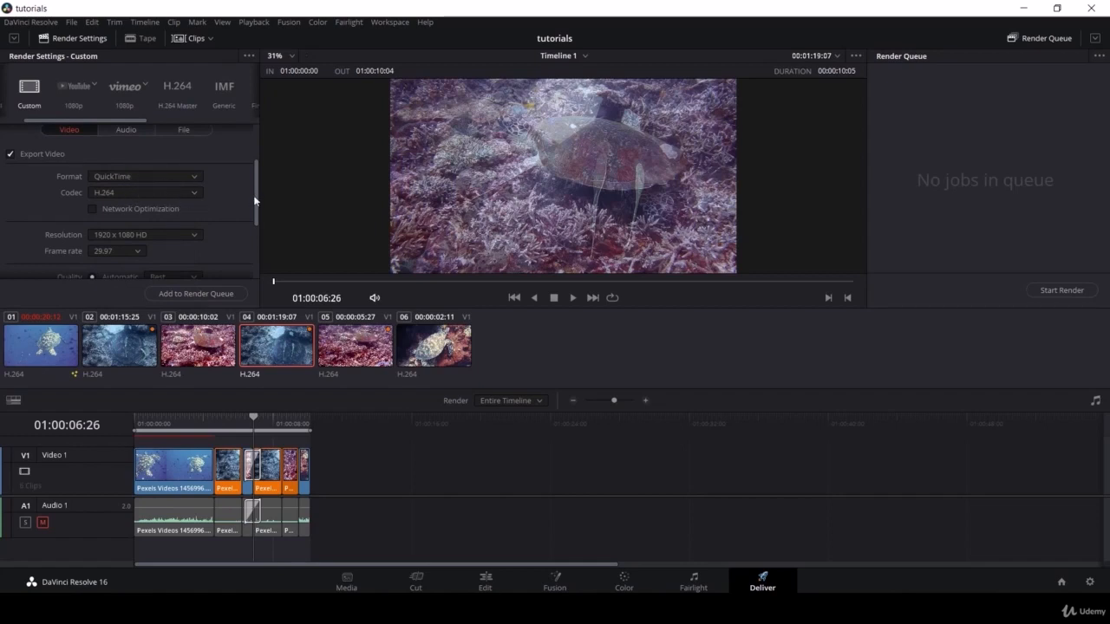
drag(254, 200, 247, 234)
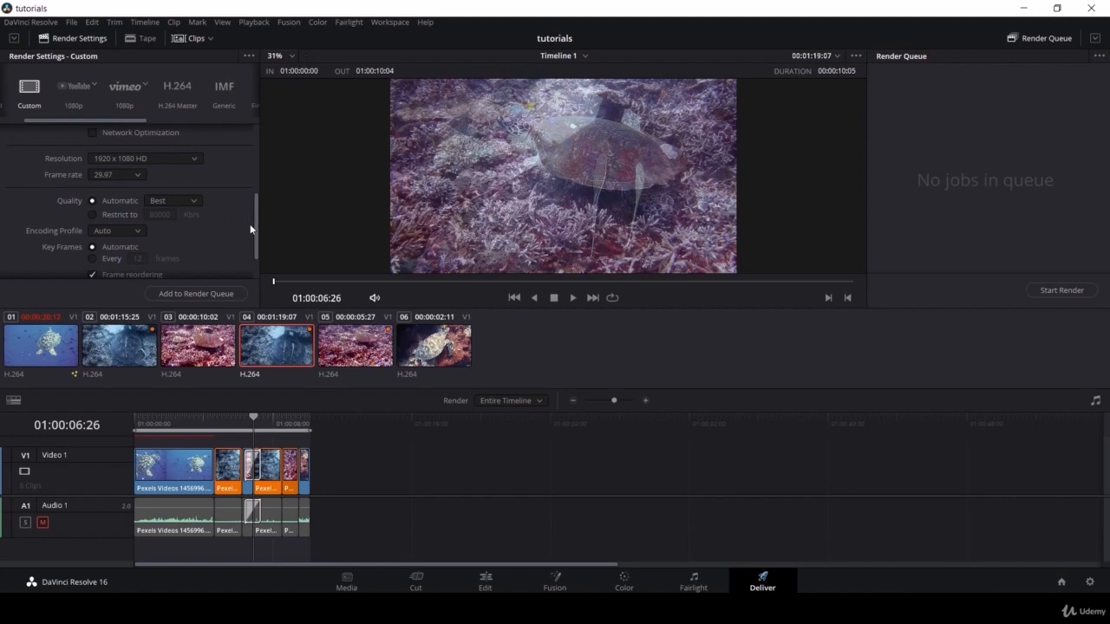
scroll(254, 219, up, 5)
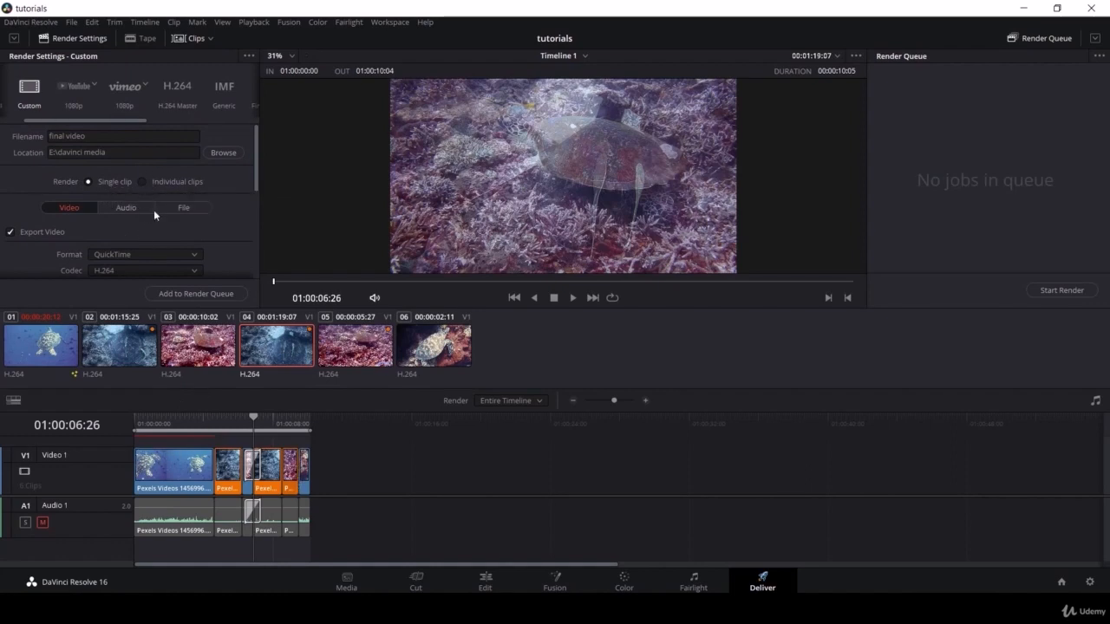
- Try a shorter render range ending at 01:00:07:13, and extend its out point to 01:00:09:26
click(528, 403)
click(374, 399)
drag(312, 428, 263, 429)
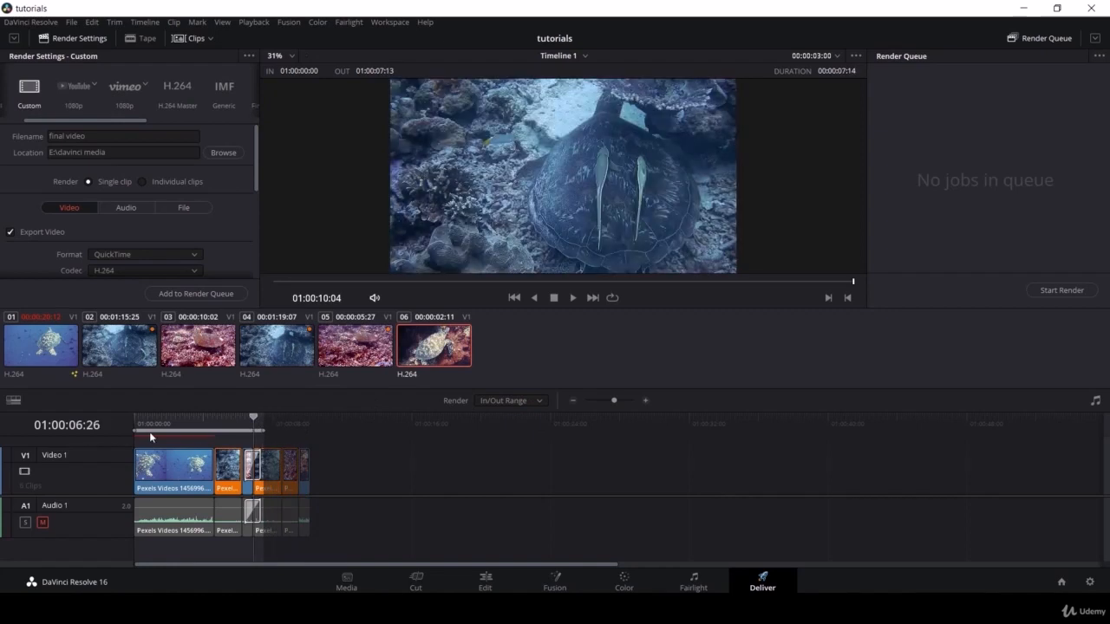
mouse_move(141, 429)
mouse_down()
mouse_move(192, 429)
mouse_move(135, 429)
mouse_up()
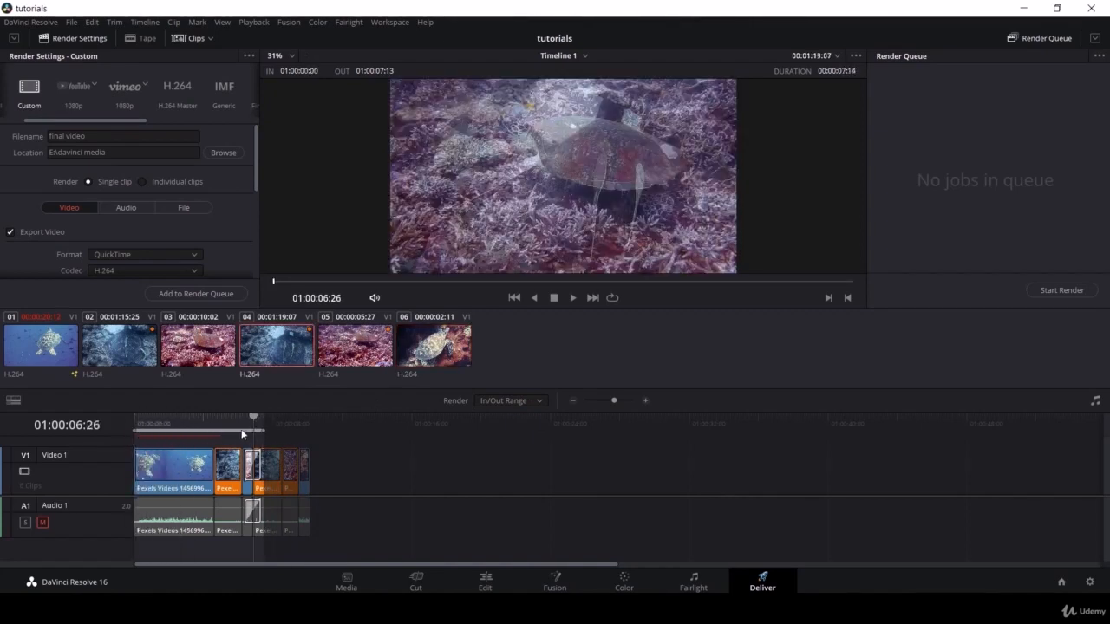
drag(268, 428, 309, 430)
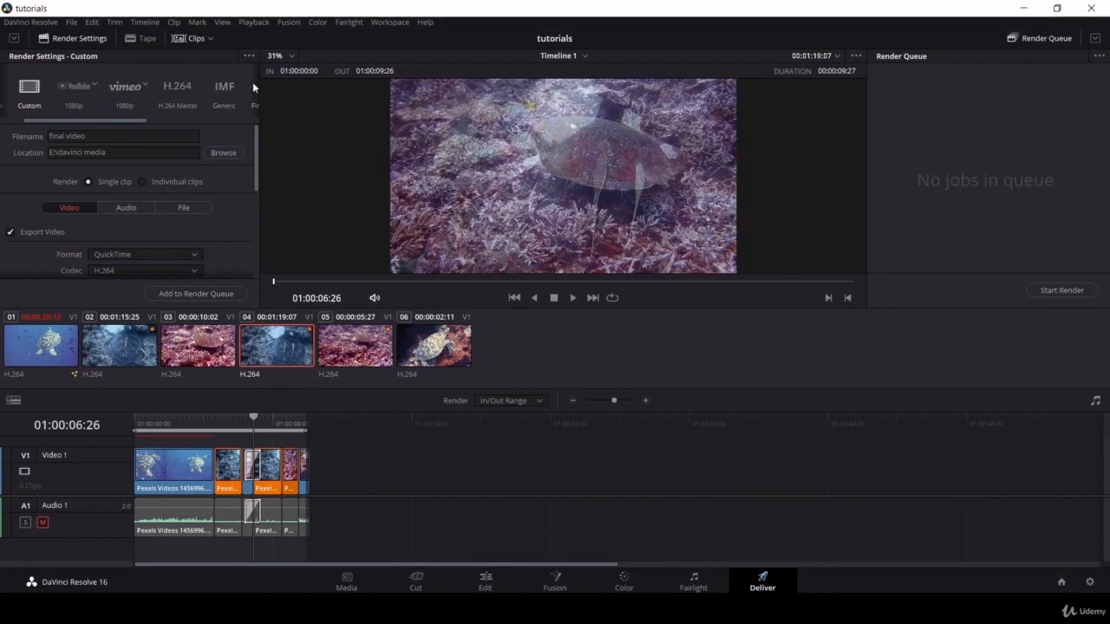
- Choose the Vimeo 720p render preset, review its settings, and add the job to the render queue
drag(135, 124, 95, 122)
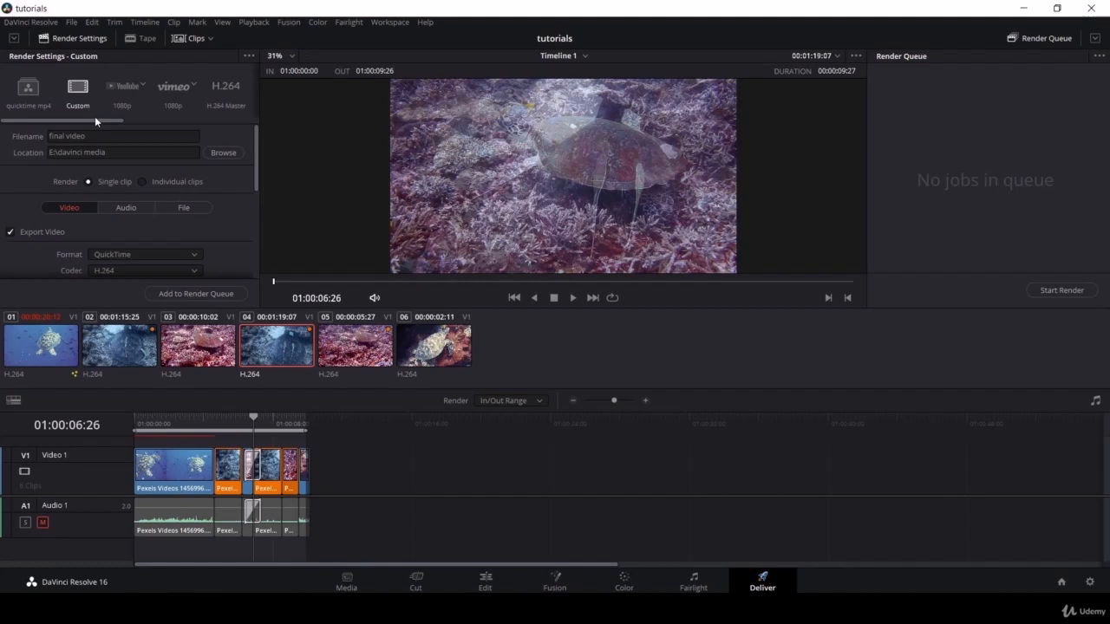
click(142, 82)
click(192, 81)
click(184, 87)
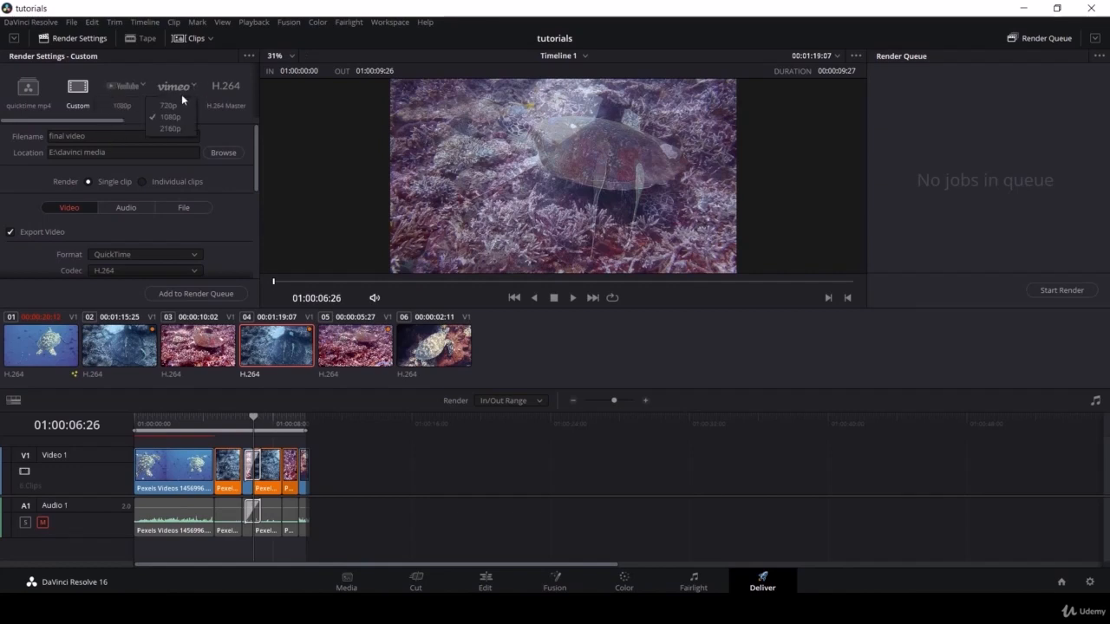
click(176, 105)
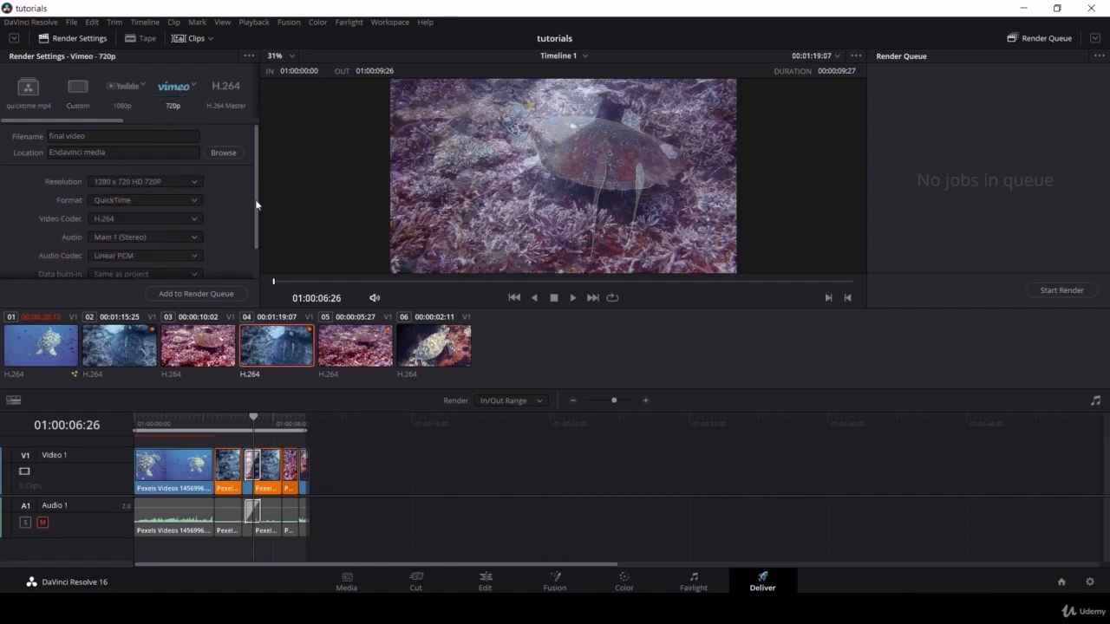
mouse_move(257, 204)
mouse_down()
mouse_move(250, 239)
mouse_move(248, 192)
mouse_up()
drag(254, 190, 253, 157)
click(210, 296)
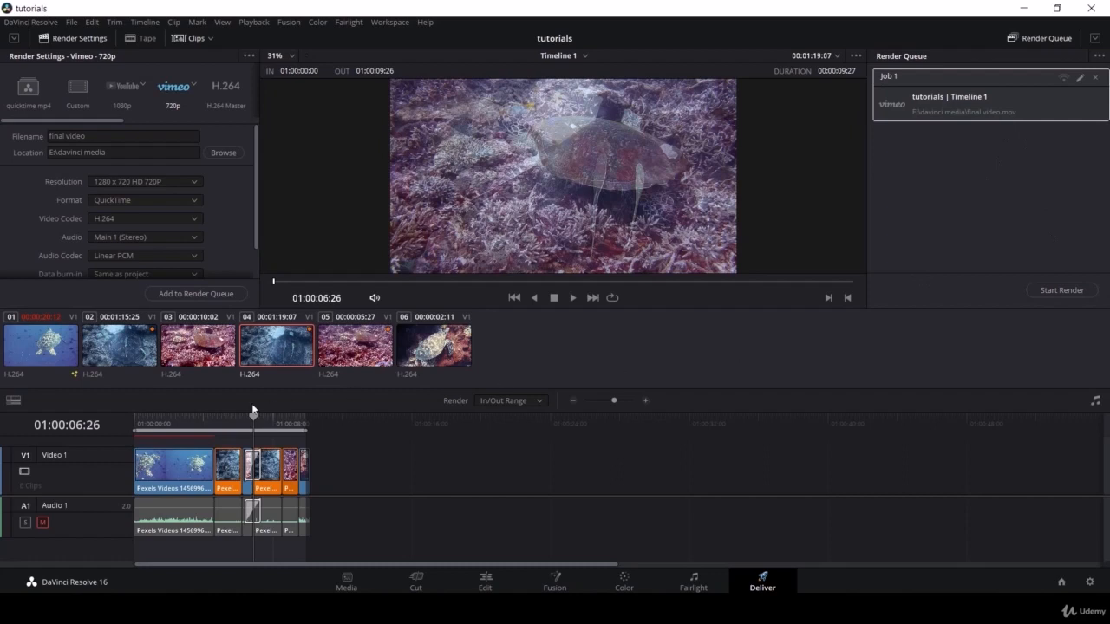
- Shift the timeline's render range to 01:00:08:00–01:00:09:03 and start rendering the queued Vimeo job
drag(130, 430, 296, 430)
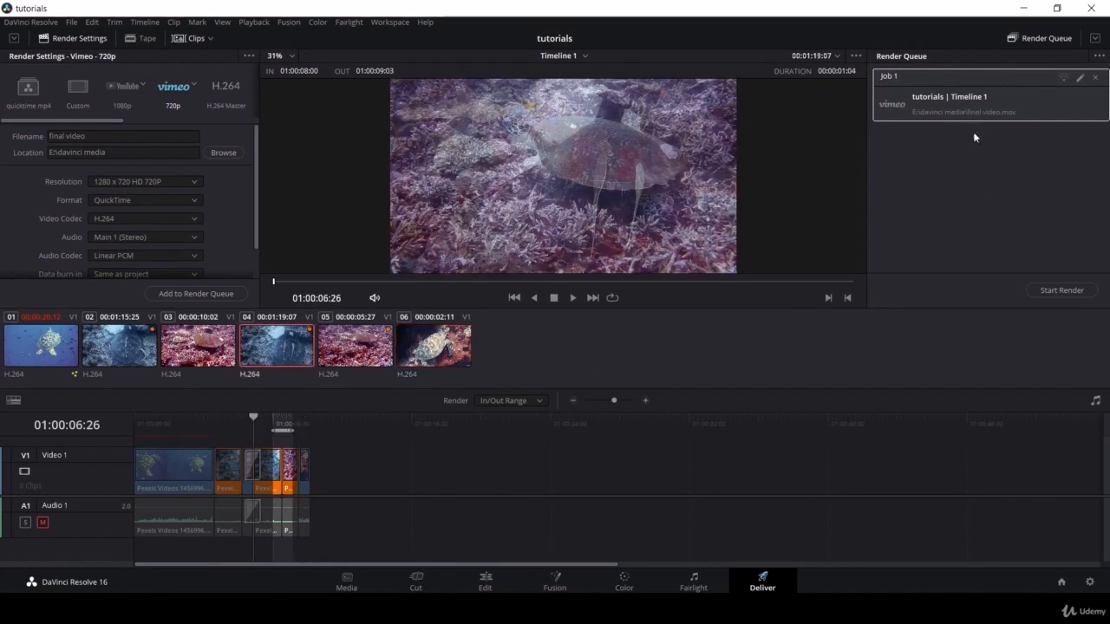
click(1047, 291)
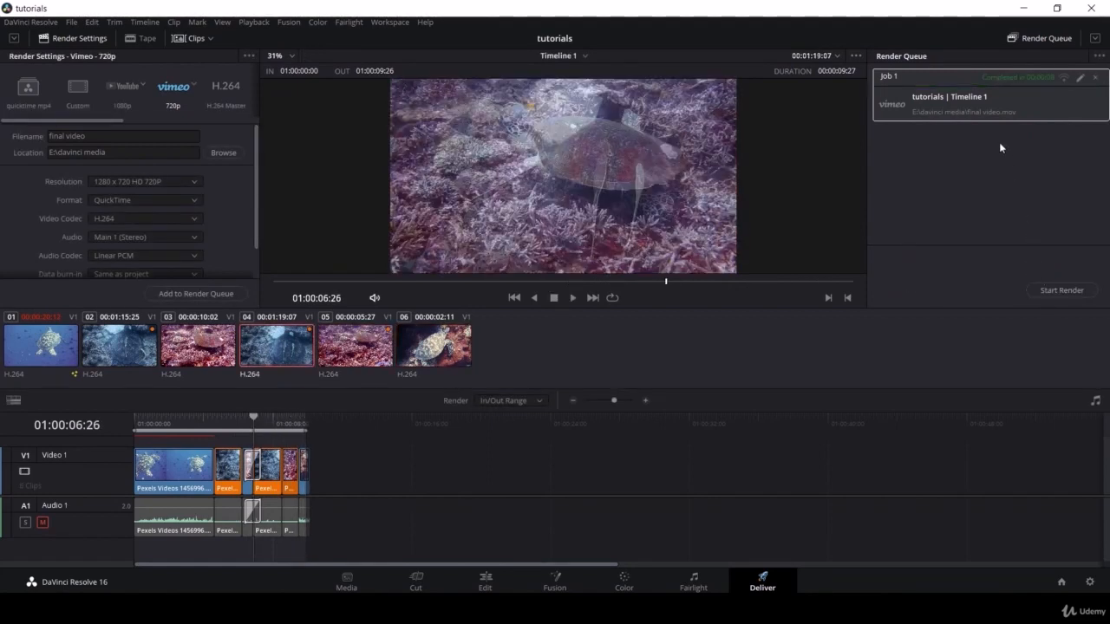
- Open Job 1 for editing, check the davinci media folder for the rendered file, and cancel the destination dialog
click(1081, 79)
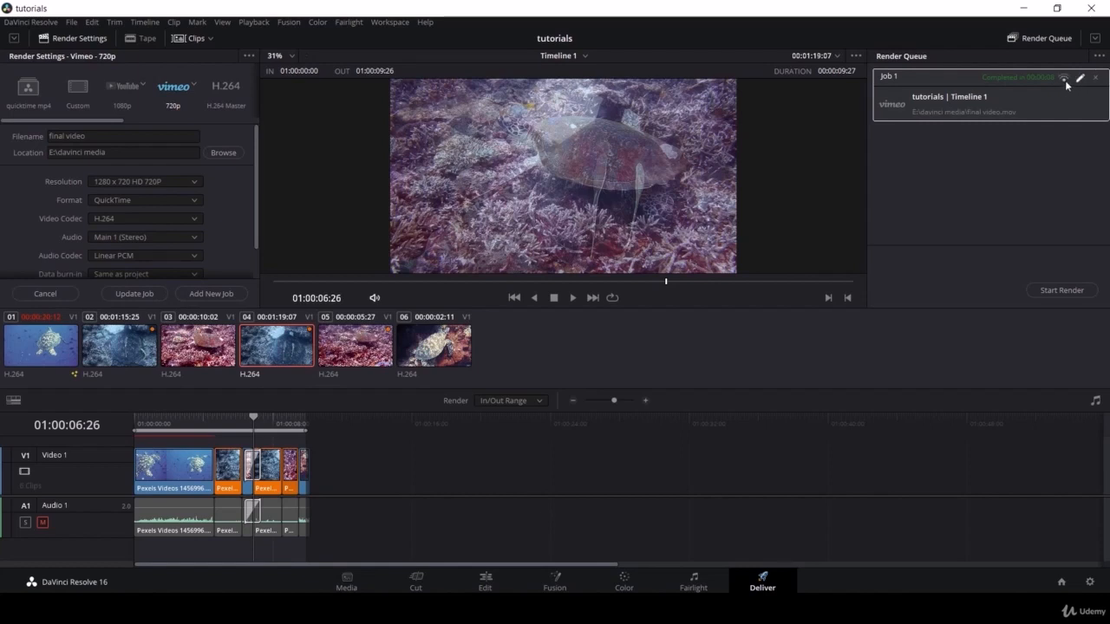
click(223, 152)
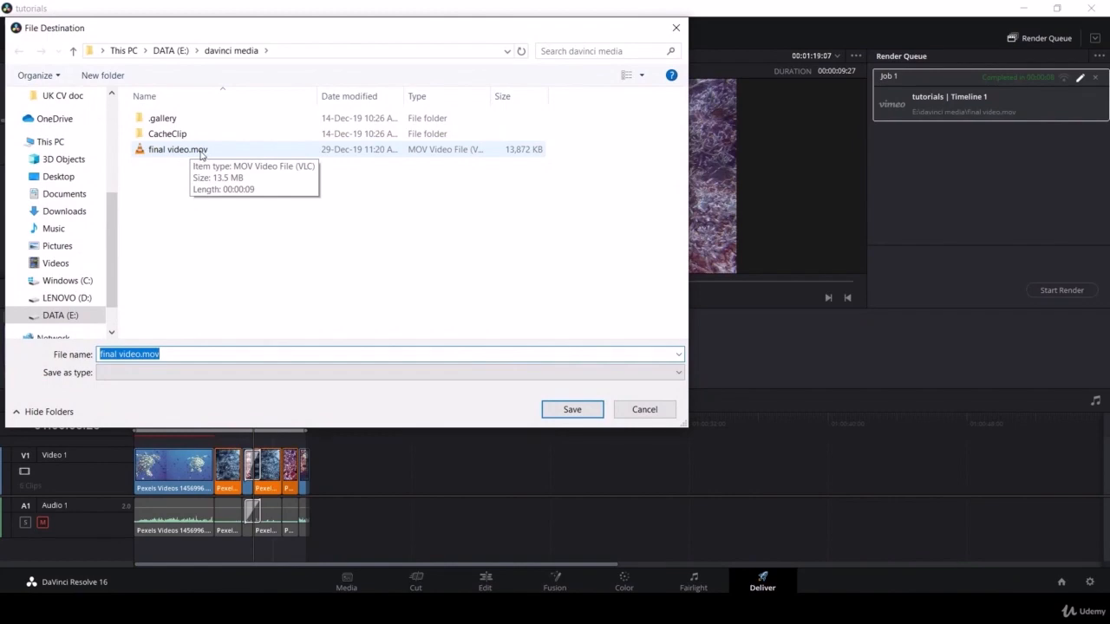
click(630, 412)
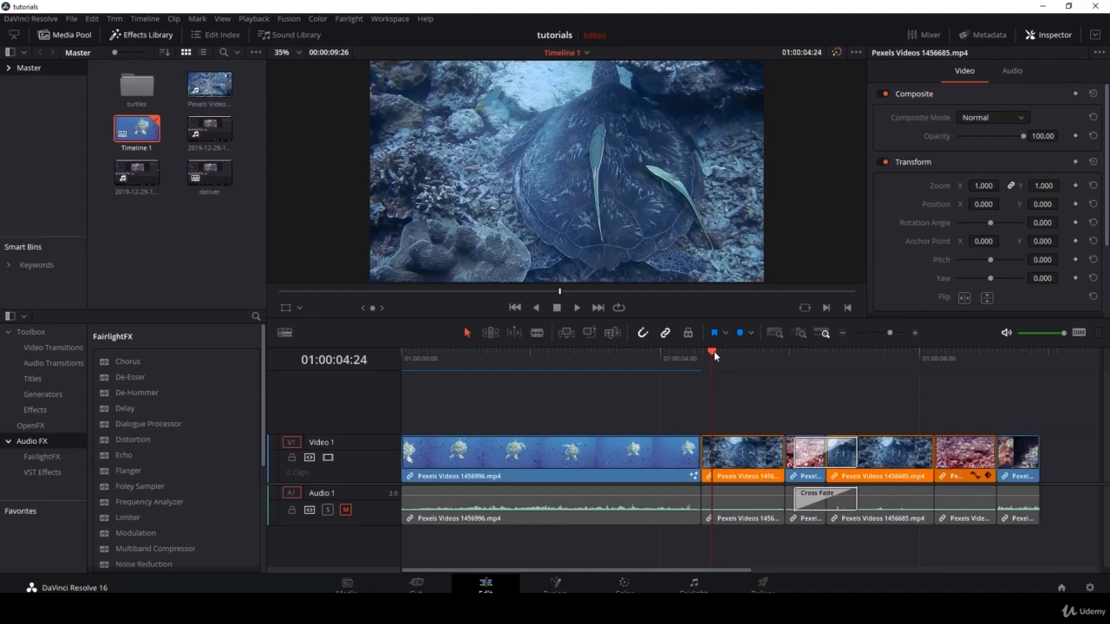
- On the Edit page, trim the second clip's start to 01:00:04:27 and extend the first clip's end to meet it
drag(714, 354, 718, 355)
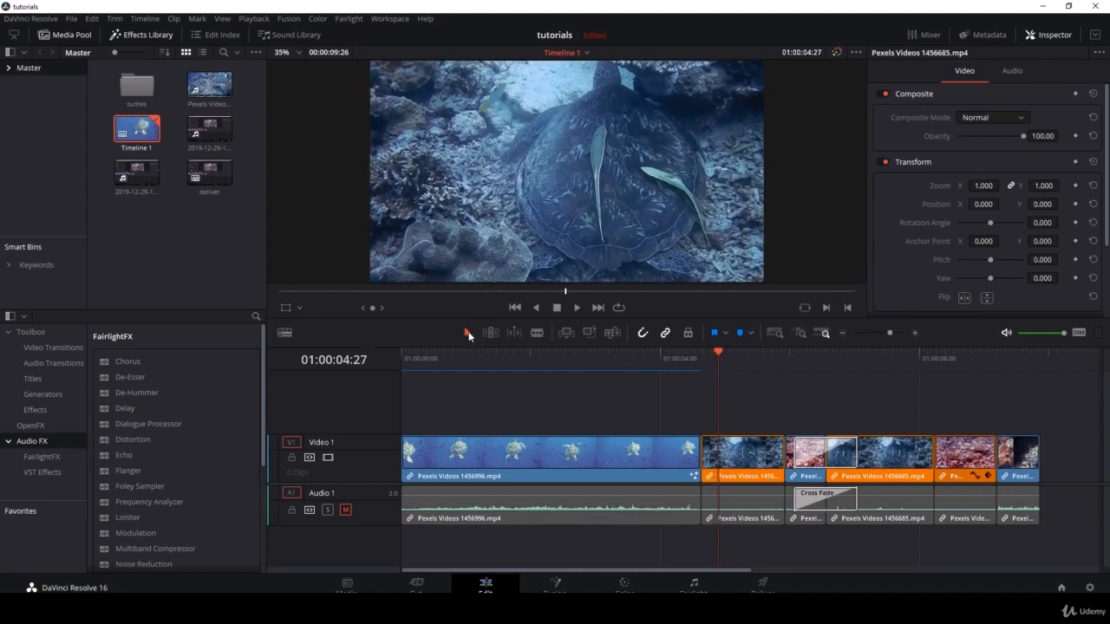
mouse_move(700, 453)
mouse_down()
mouse_move(714, 452)
mouse_move(690, 452)
mouse_up()
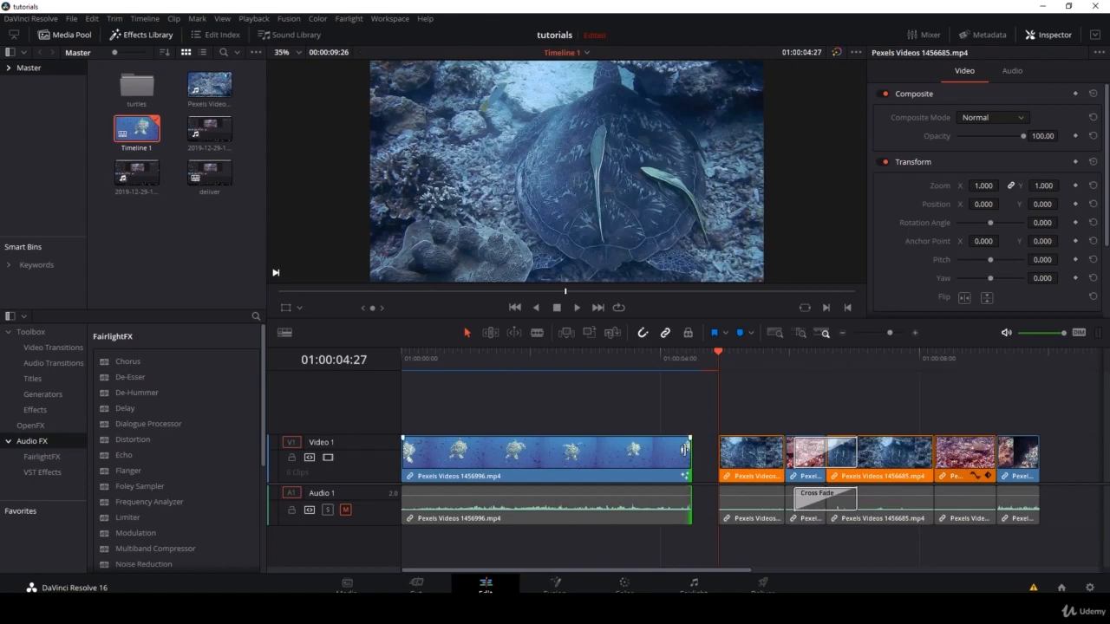
key(e)
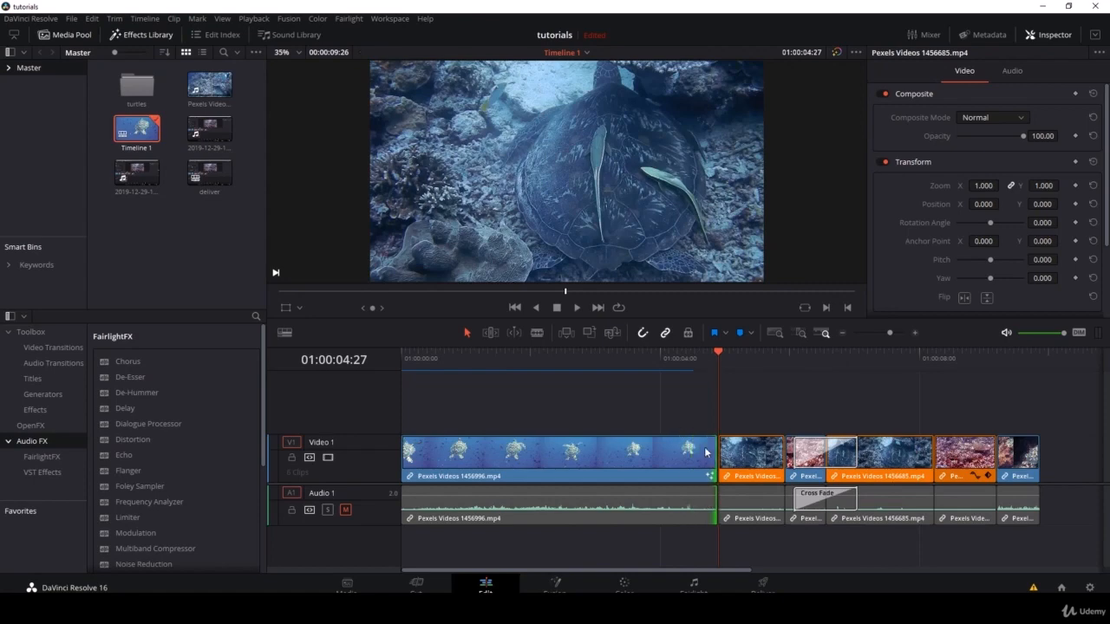
- In Trim Edit Mode, ripple-trim about 8 frames from the second clip's start so the following clips close up
click(492, 335)
click(728, 449)
drag(728, 450, 737, 449)
click(725, 410)
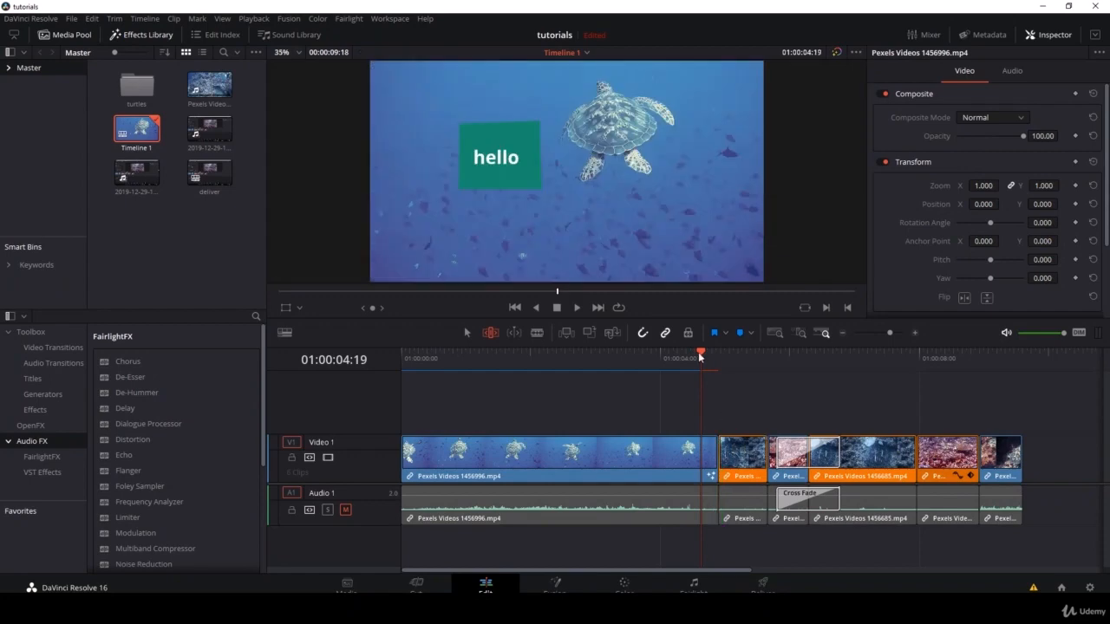
- Search all commands in Keyboard Customization for "trim", review the matching shortcuts, and close the window
drag(701, 352, 670, 353)
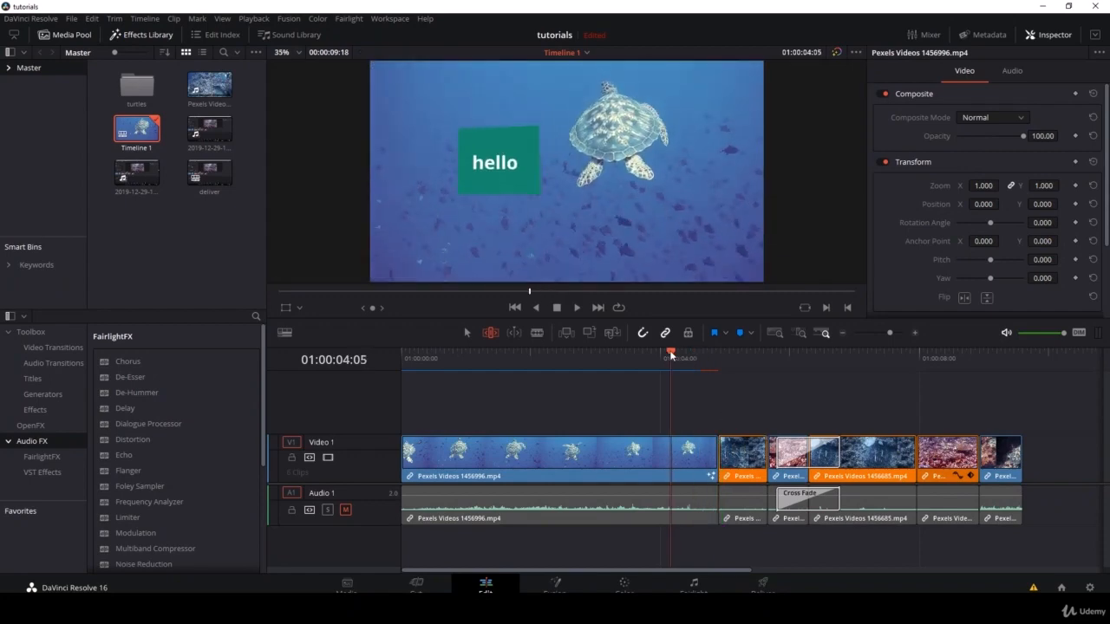
click(36, 19)
click(44, 48)
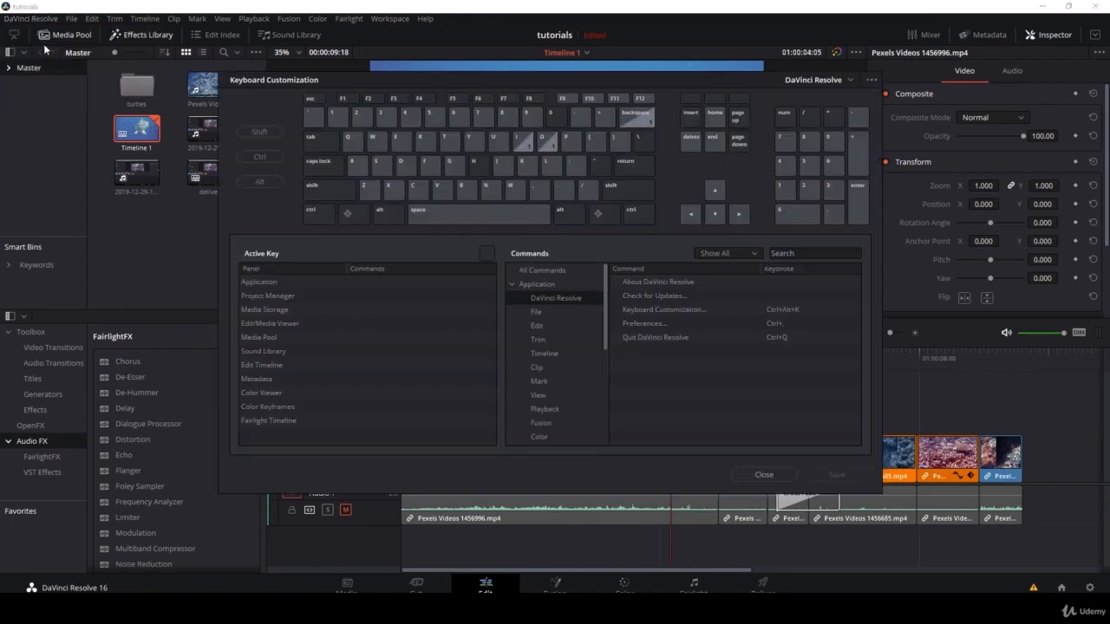
click(563, 272)
click(801, 253)
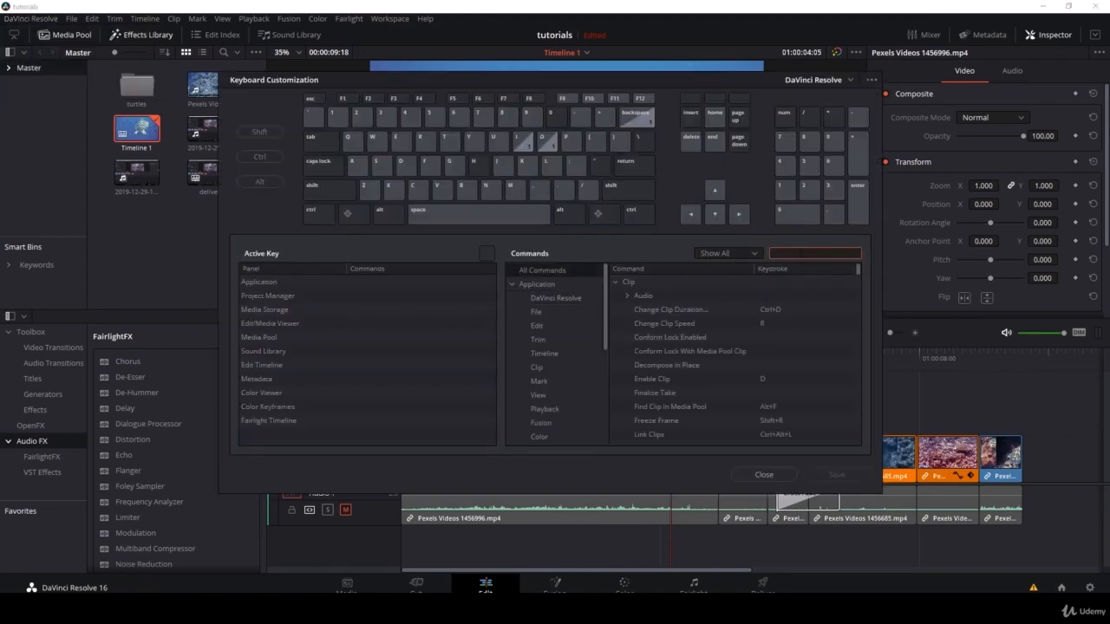
text(trim)
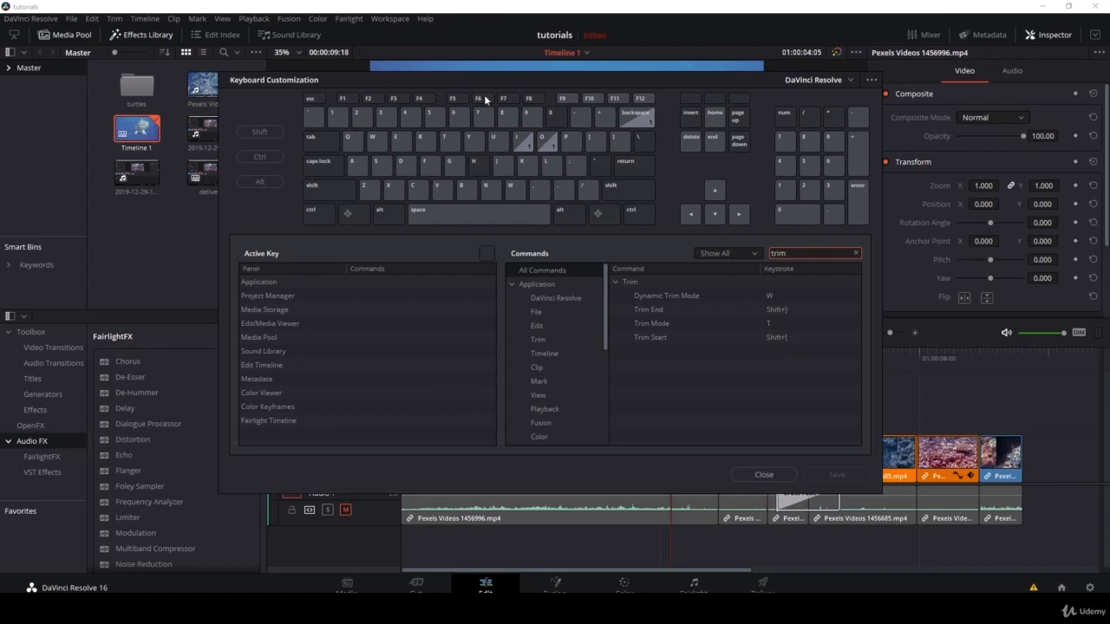
click(764, 474)
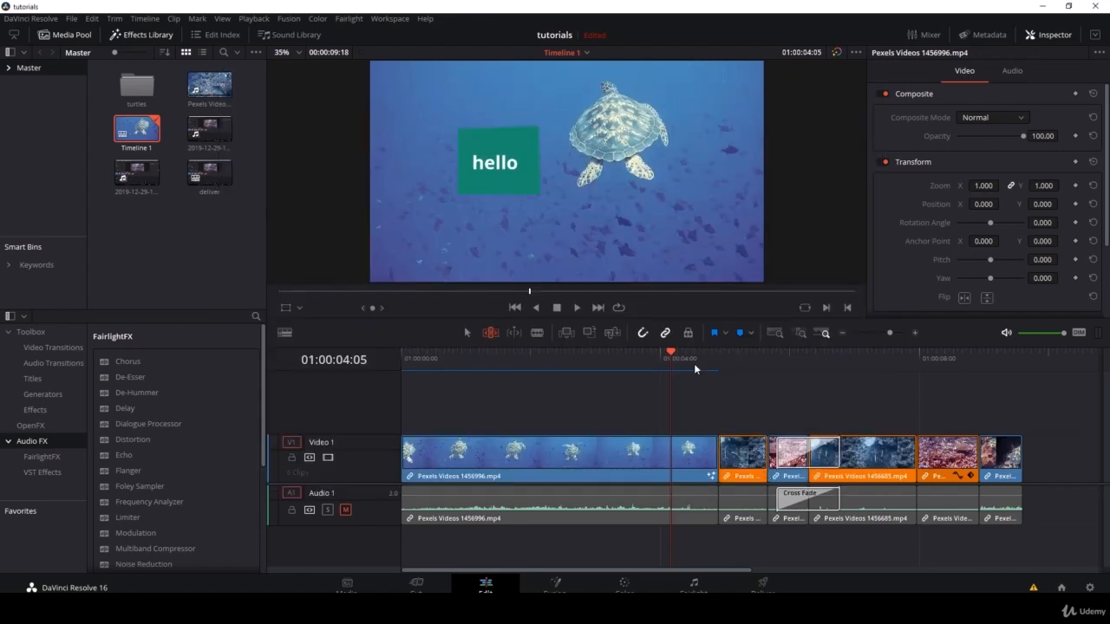
- Ripple-trim the second clip's start at 01:00:05:04 and its end at 01:00:05:08
drag(687, 359, 734, 360)
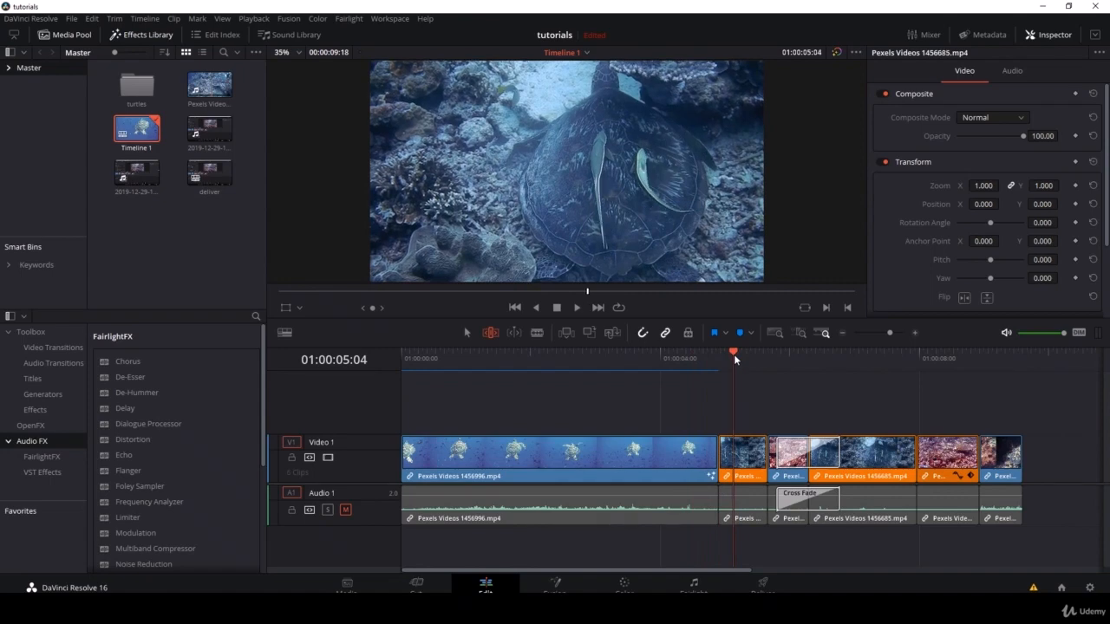
key(ctrl+shift+bracketleft)
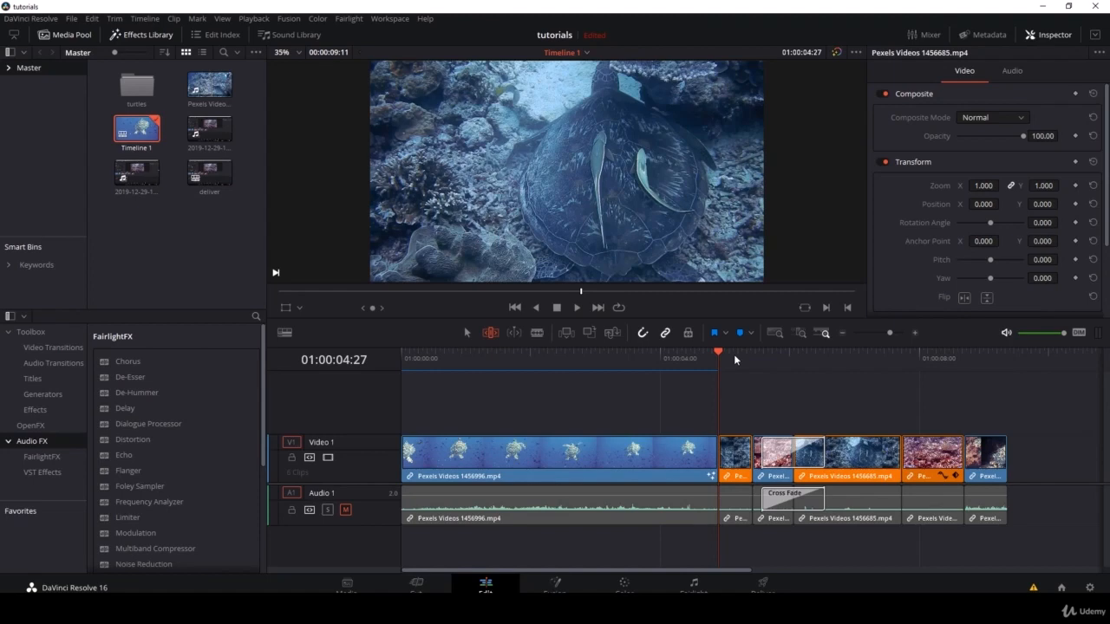
drag(735, 358, 741, 359)
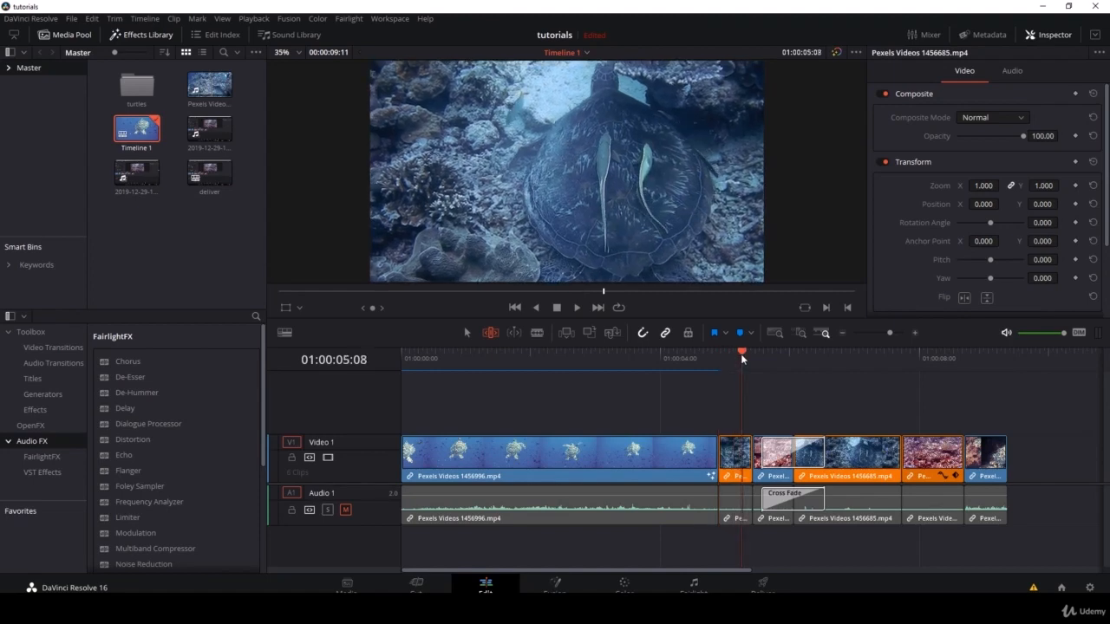
key(ctrl+shift+bracketright)
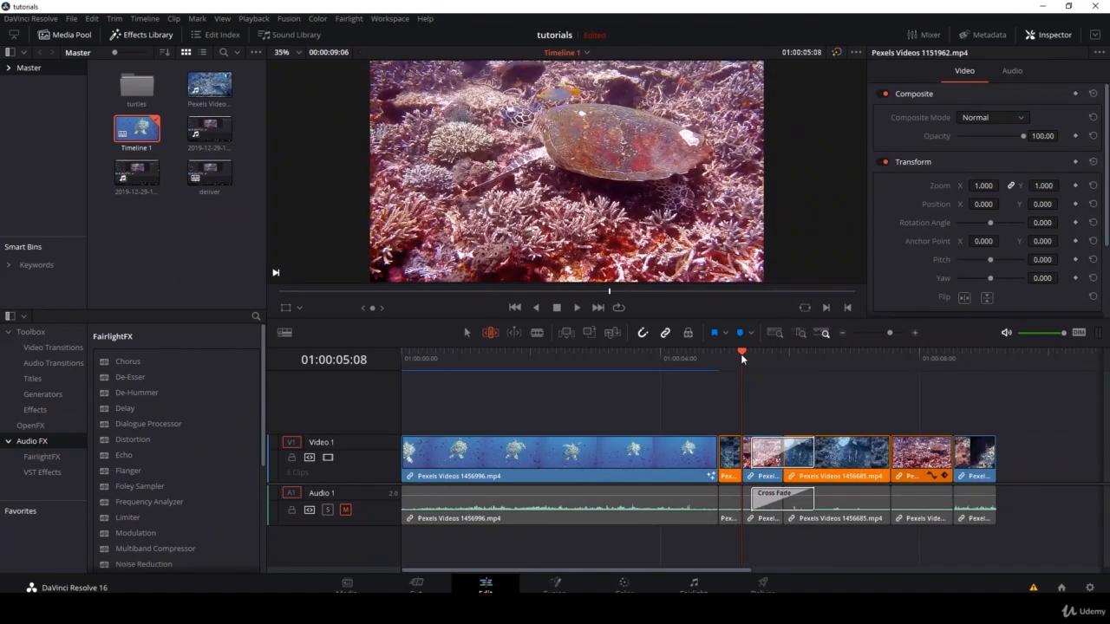
- Undo both ripple trims on the second clip's start and end
key(ctrl+z)
key(ctrl+z)
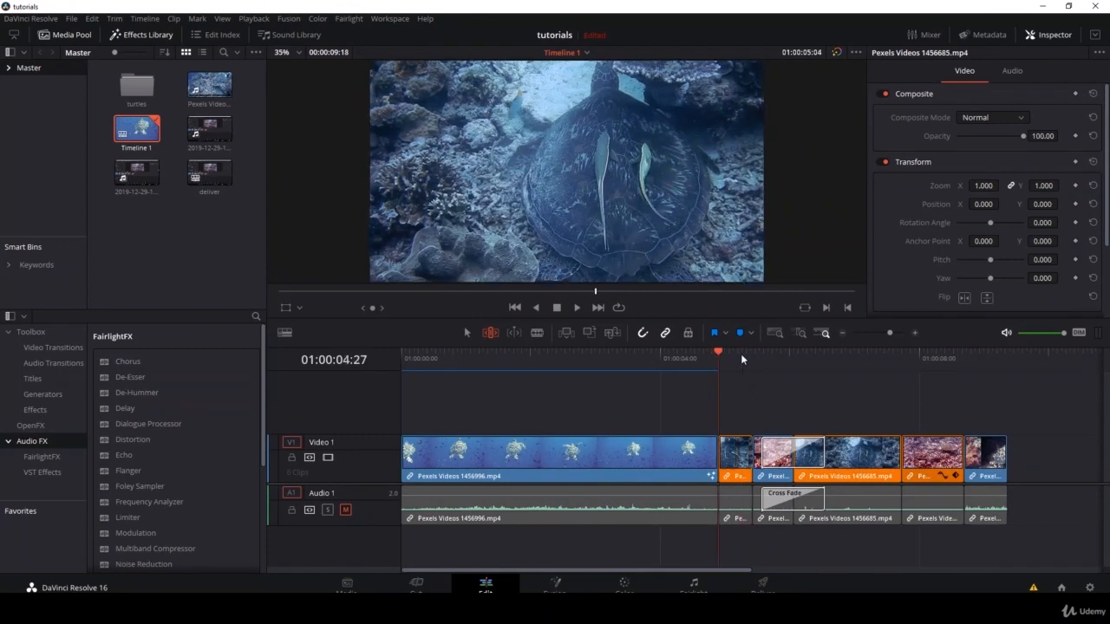
key(Right)
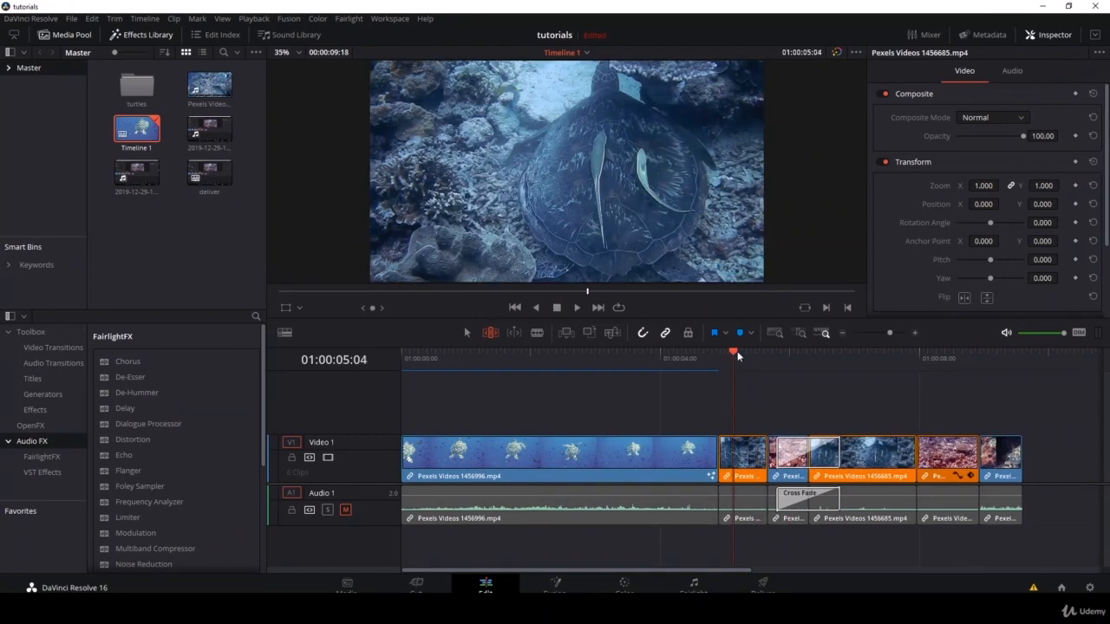
- Ripple-trim the second clip's start at 01:00:05:05, then play on and ripple-trim the third clip's end around 01:00:05:19
mouse_move(738, 355)
mouse_down()
mouse_move(766, 356)
mouse_move(665, 356)
mouse_move(735, 363)
mouse_up()
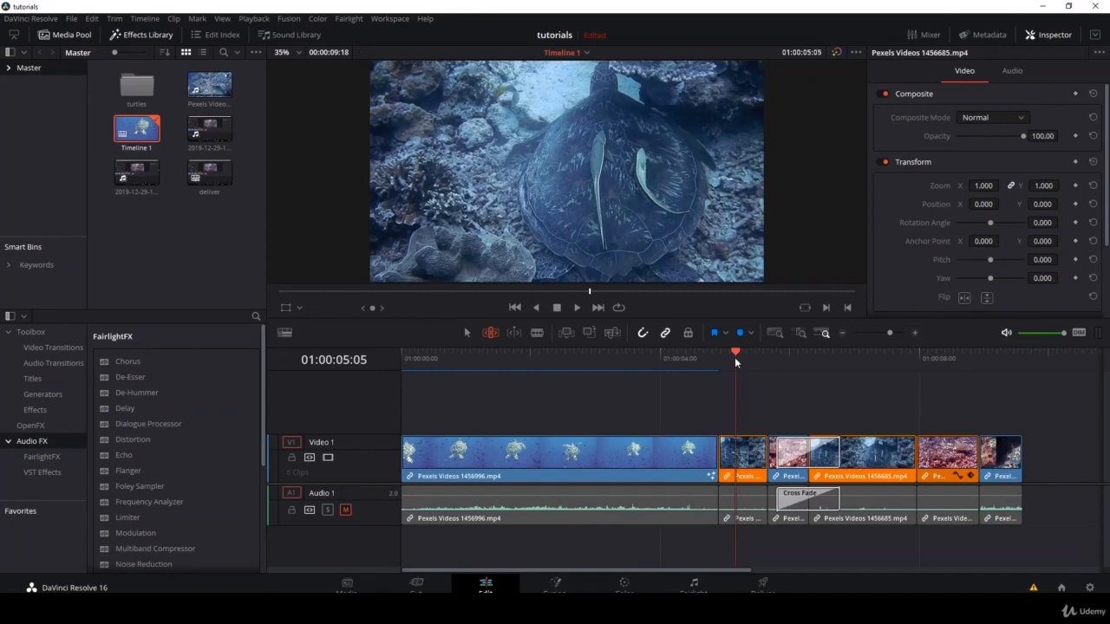
key(ctrl+shift+bracketleft)
key(space)
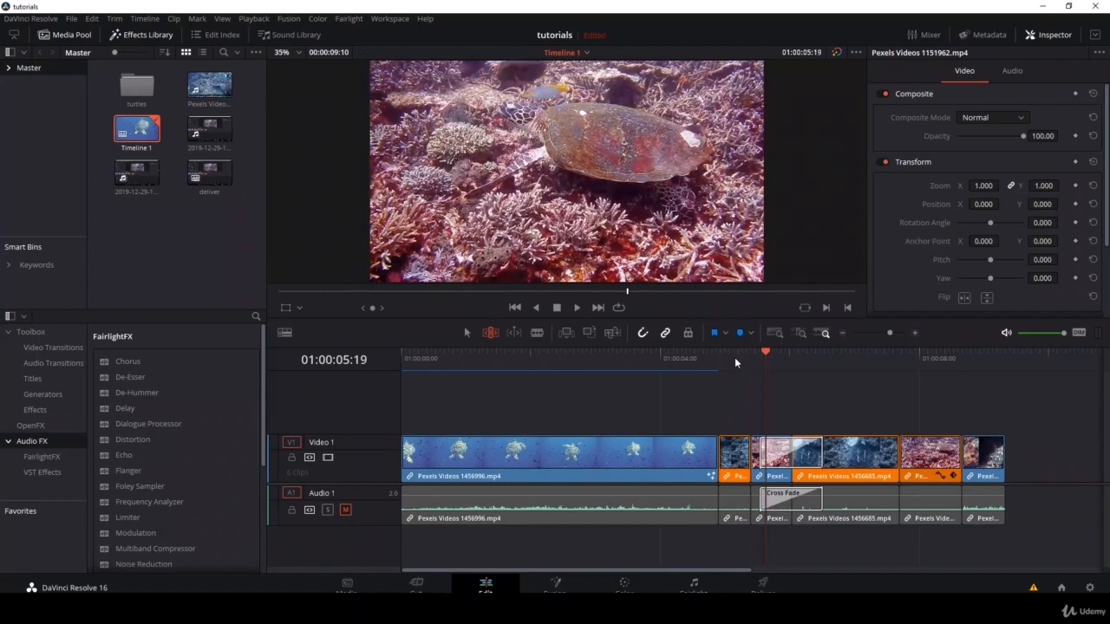
key(ctrl+shift+])
key(space)
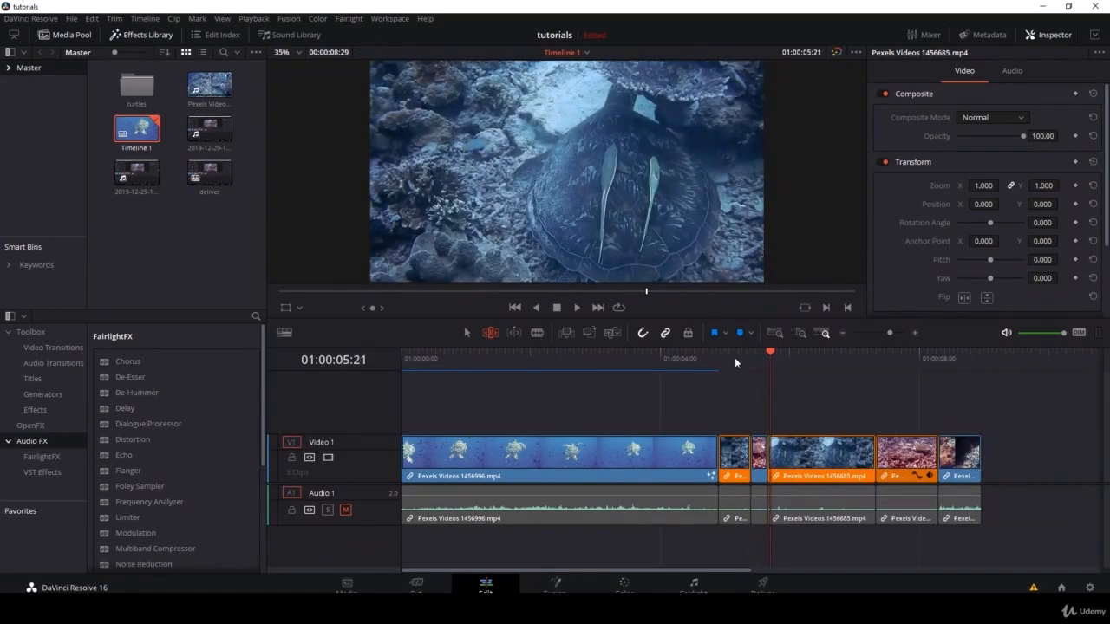
- While playing the timeline, ripple-trim the fourth clip's start and its end at 01:00:06:11
key(space)
key(ctrl+shift+[)
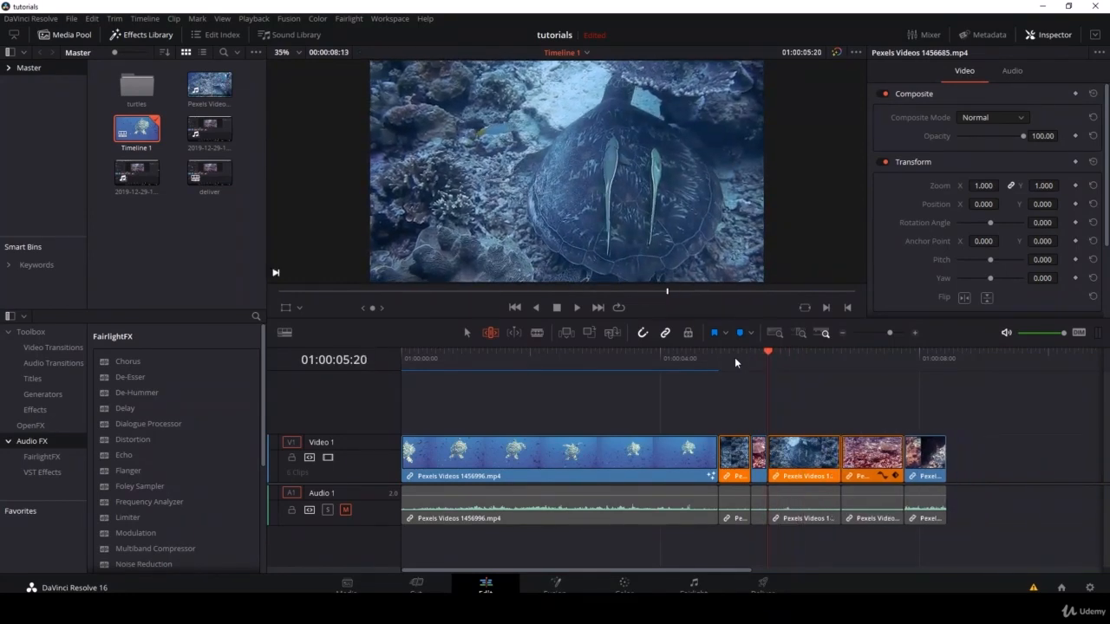
key(space)
key(space)
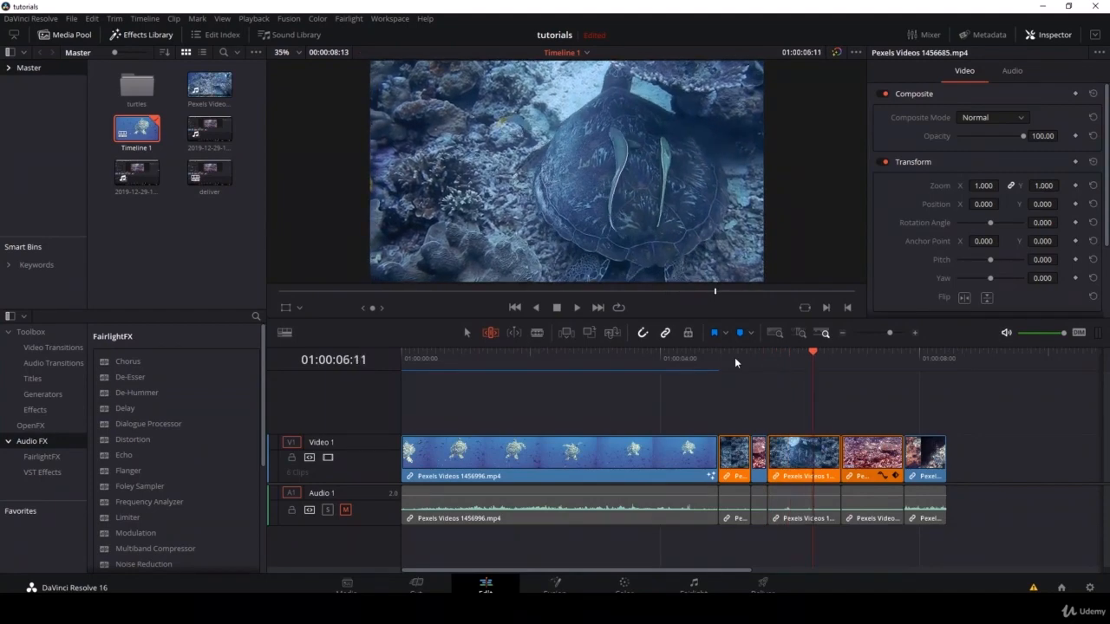
key(ctrl+shift+])
- Place the playhead on the second clip at 01:00:05:05 and enable Selection Follows Playhead
click(749, 357)
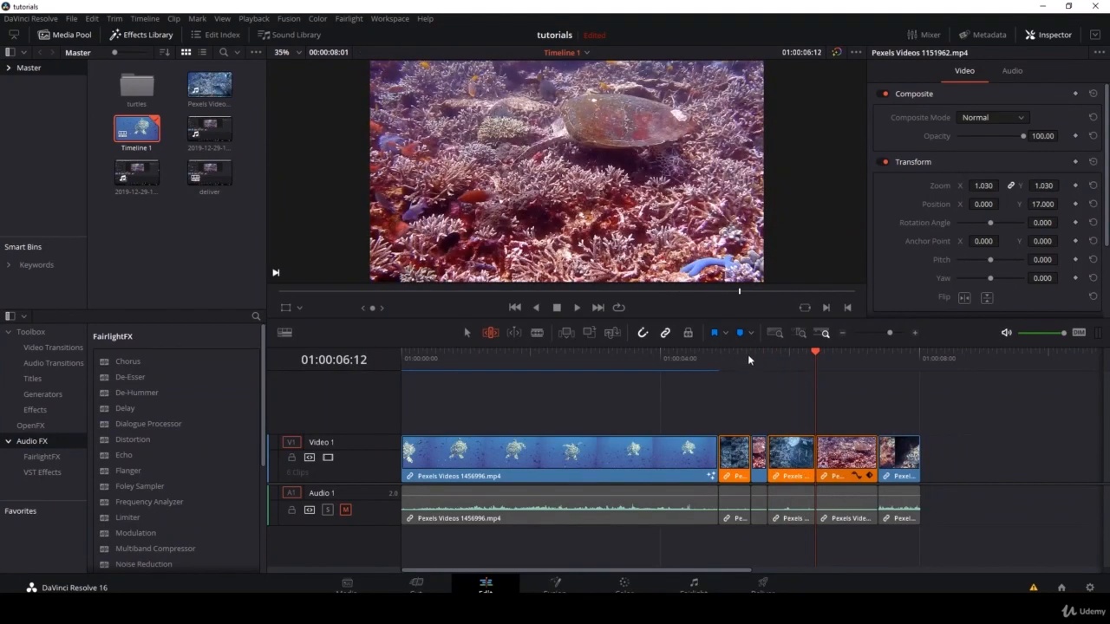
click(734, 354)
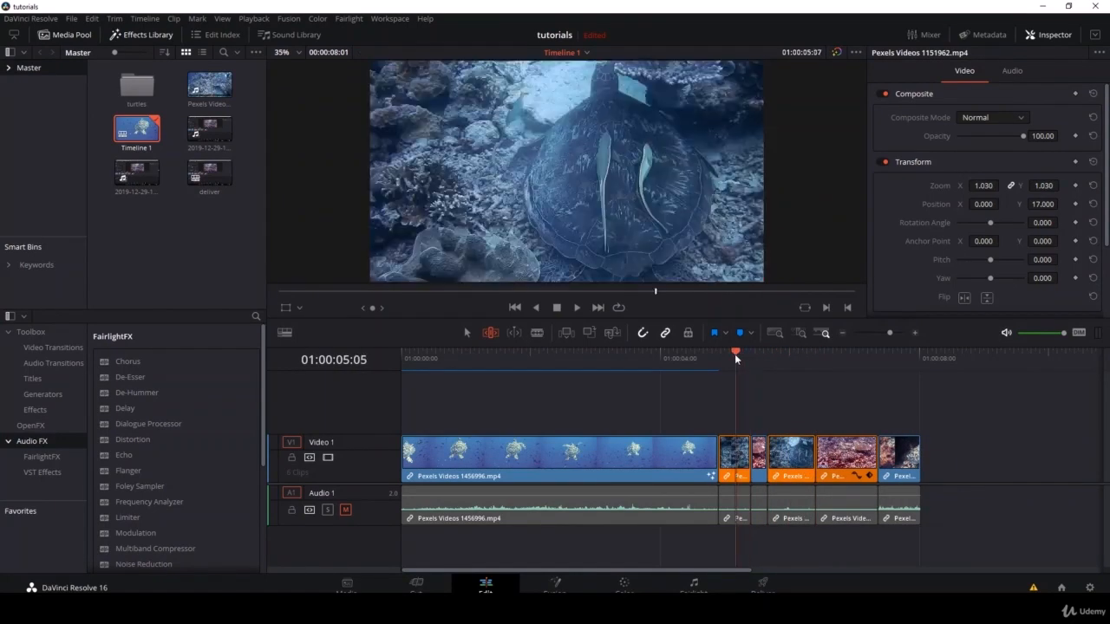
click(145, 19)
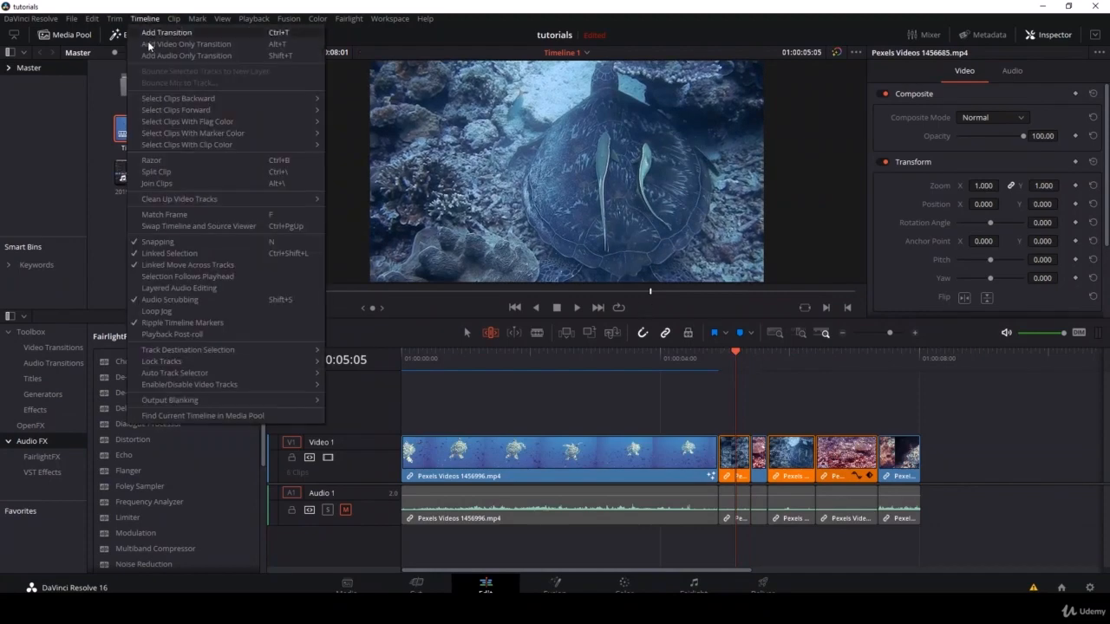
click(224, 278)
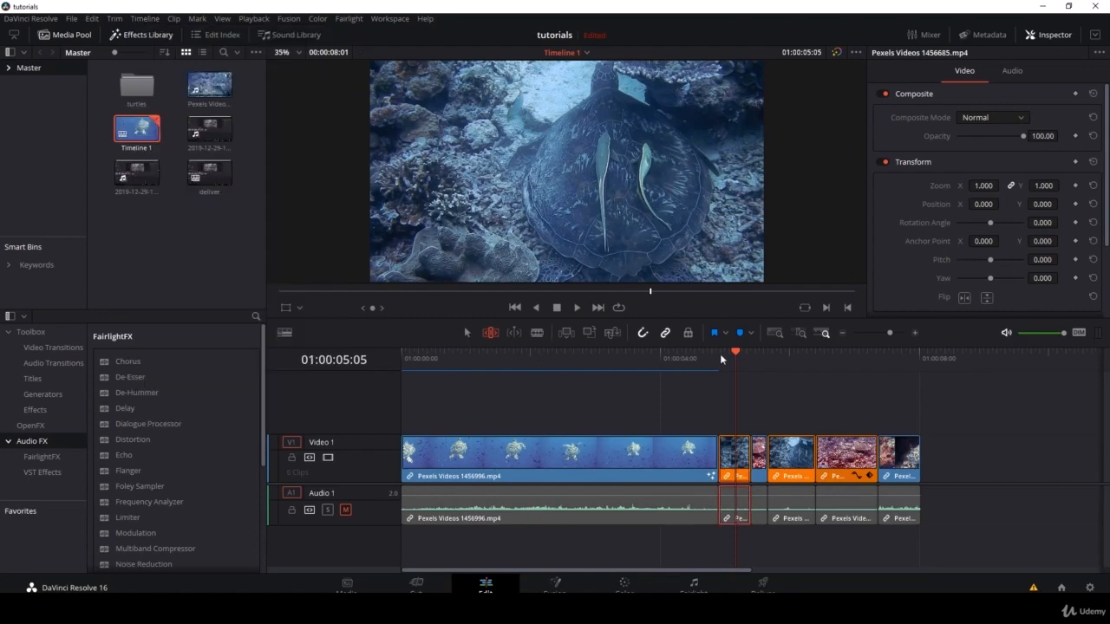
- Ripple-trim the fourth and fifth clips during playback, and ripple-delete the second clip with the playhead at 01:00:05:02
drag(722, 358, 670, 359)
key(space)
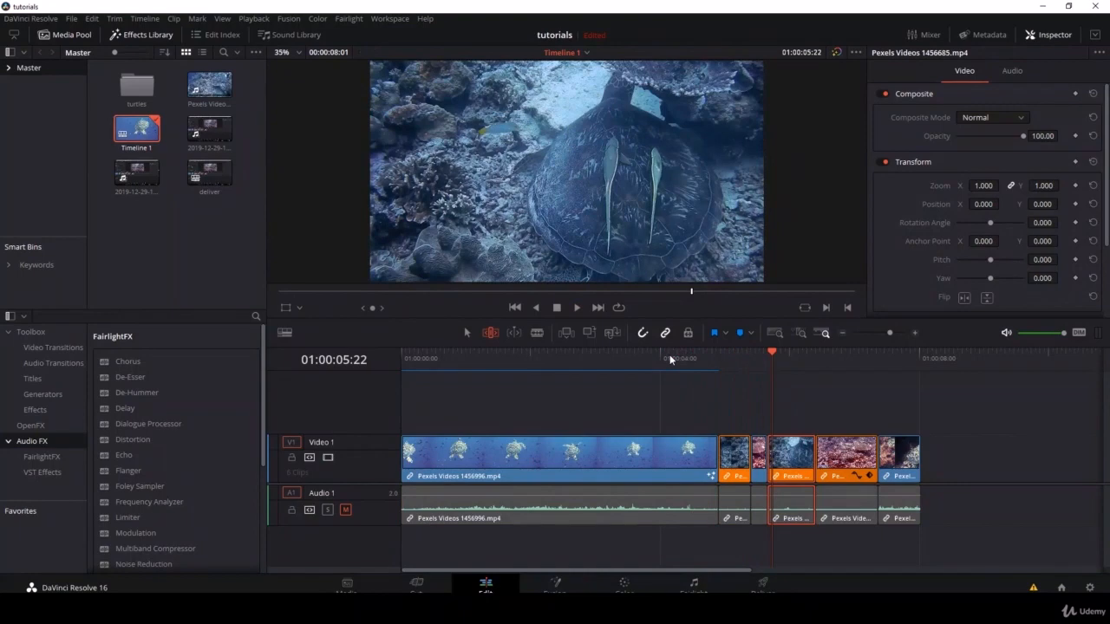
key(space)
key(shift+])
key(shift+[)
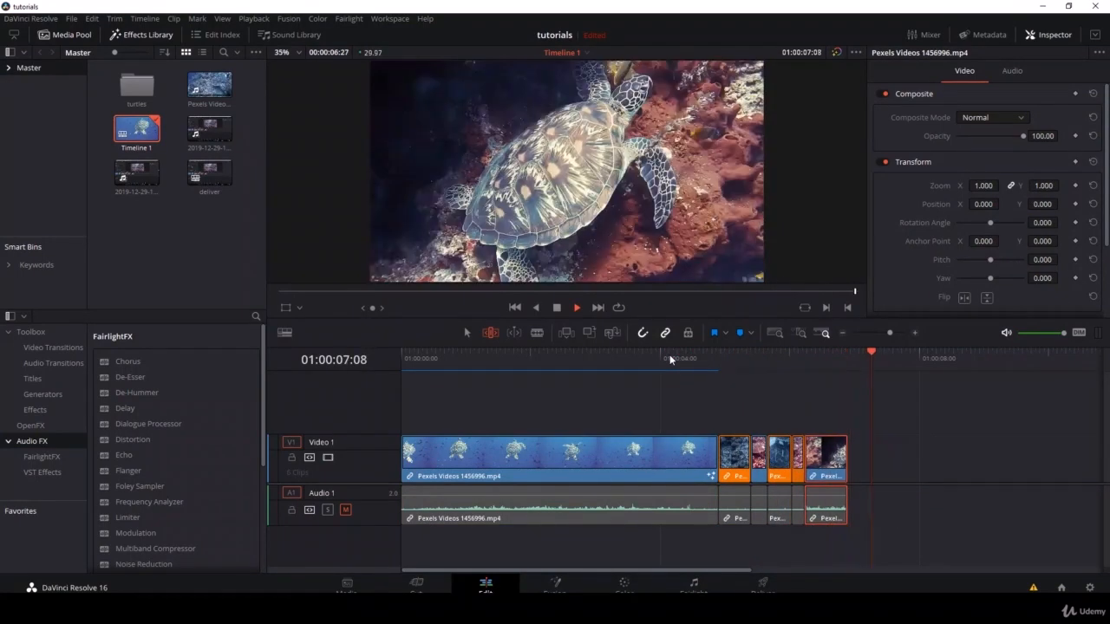
key(space)
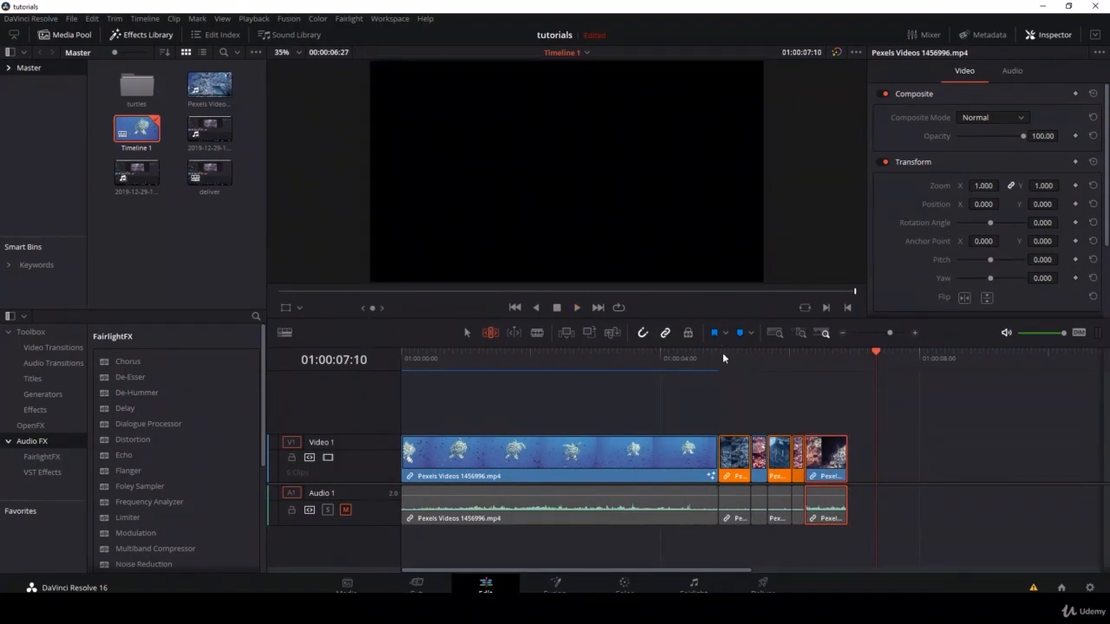
mouse_move(721, 356)
mouse_down()
mouse_move(732, 357)
mouse_move(699, 356)
mouse_move(731, 356)
mouse_up()
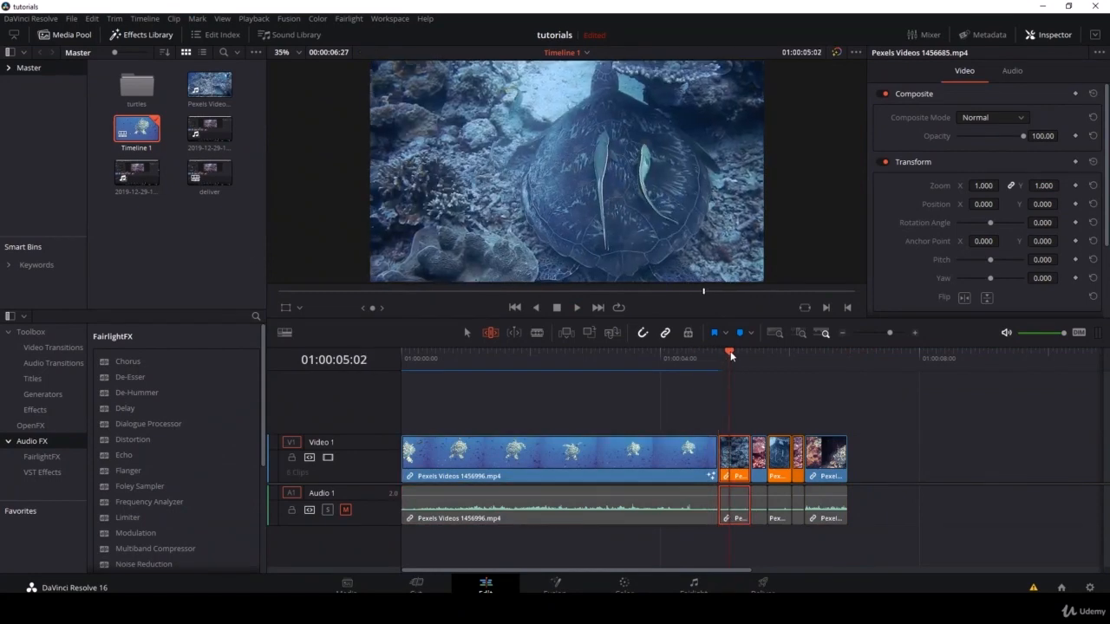
key(Delete)
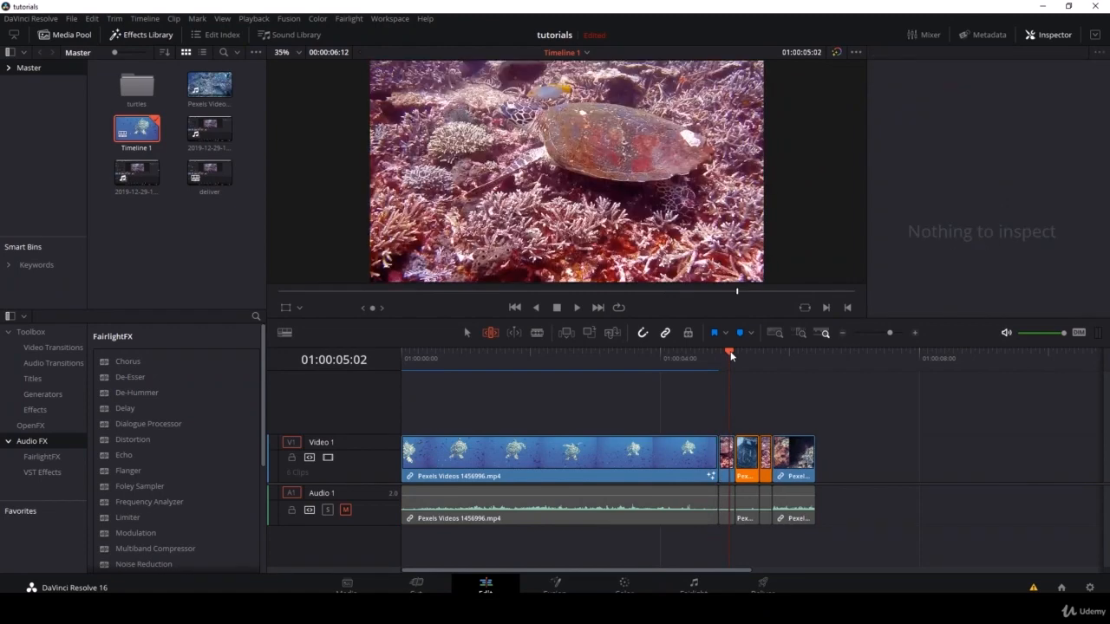
- Ripple-trim the first clip's start at 01:00:00:17 and its end at 01:00:03:23
drag(731, 356, 449, 371)
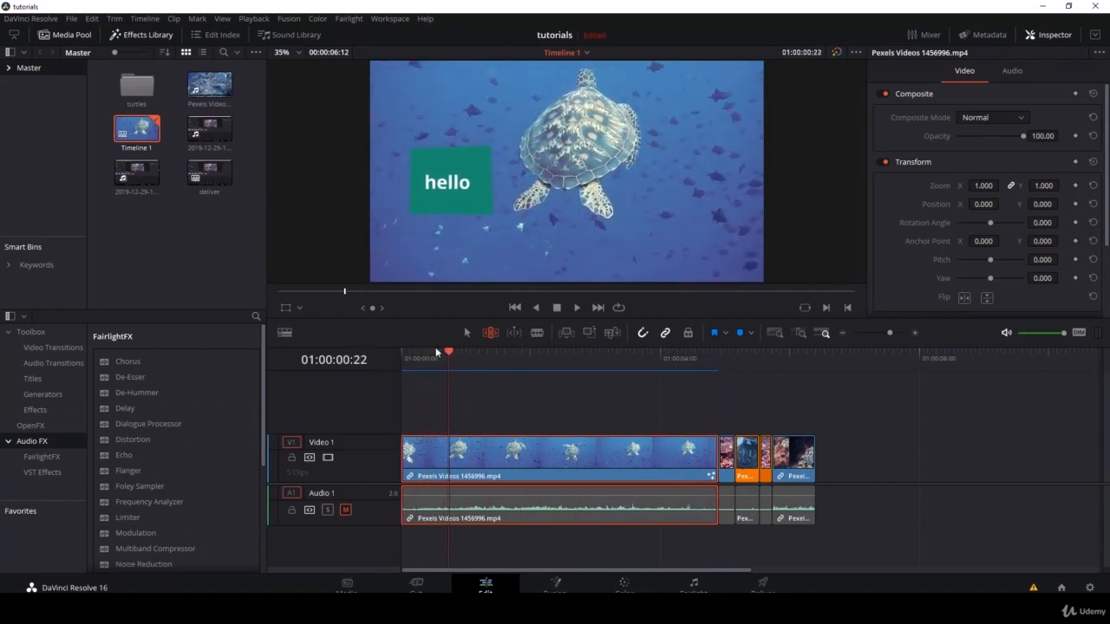
click(145, 19)
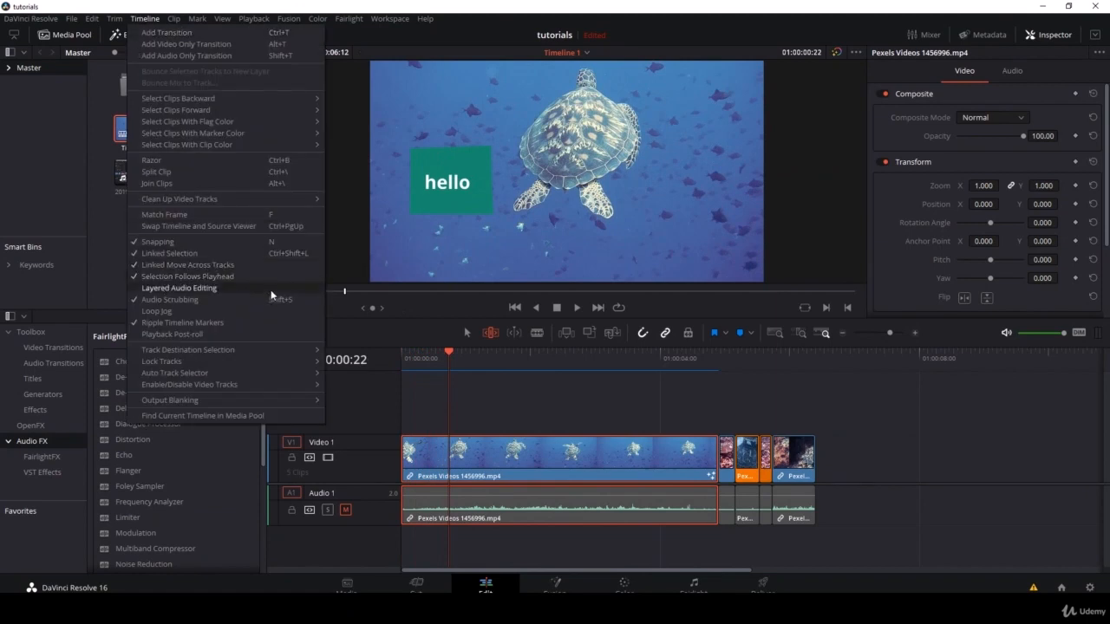
drag(491, 354, 438, 360)
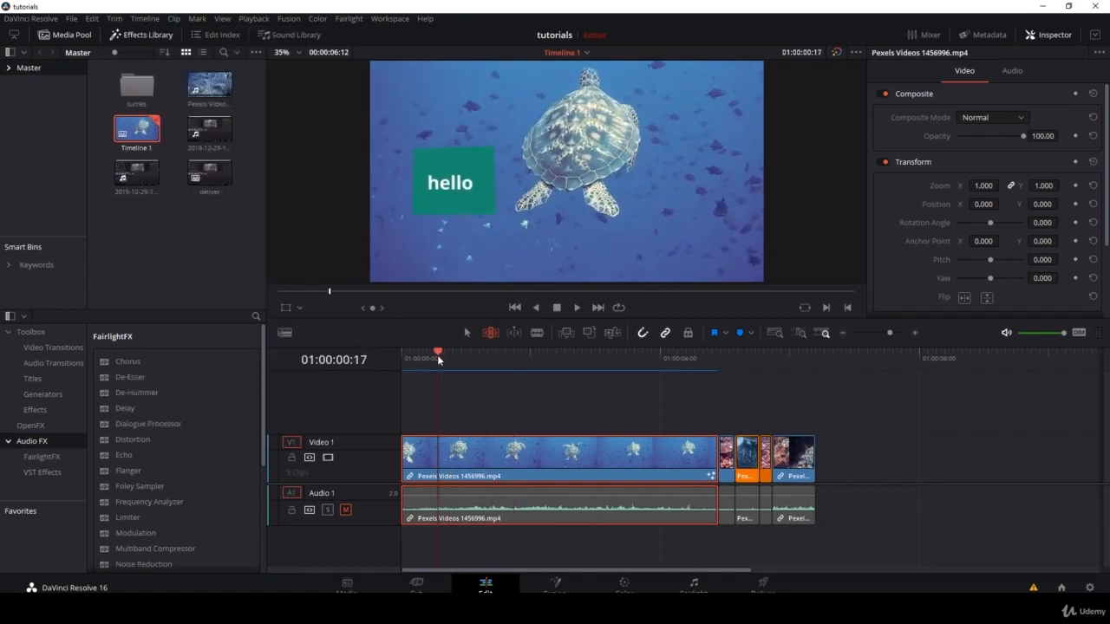
key(ctrl+shift+bracketleft)
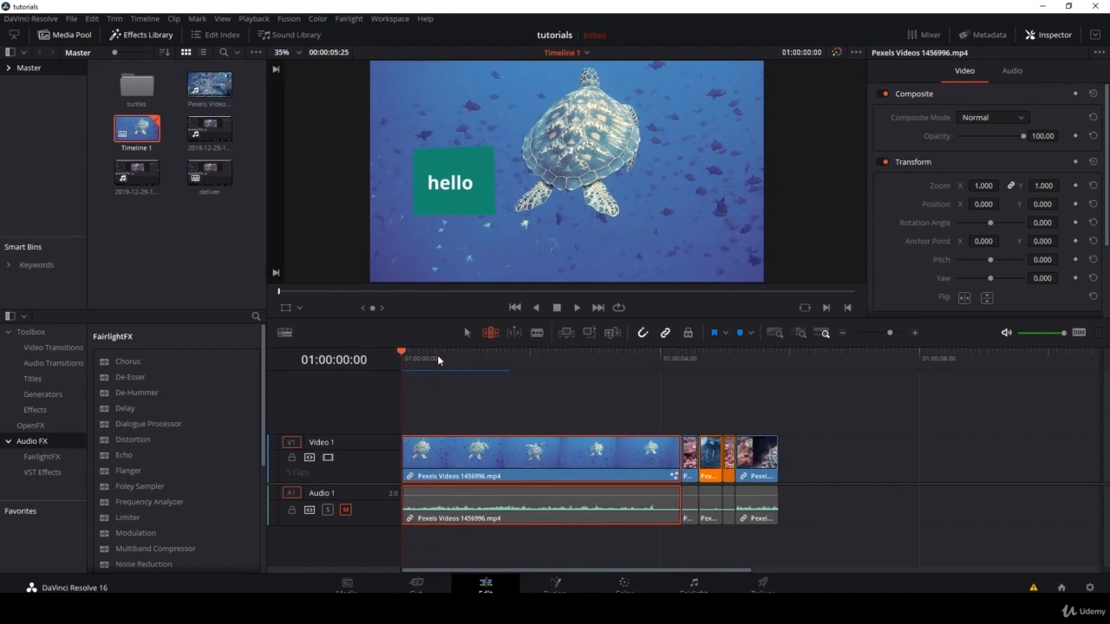
drag(438, 358, 645, 356)
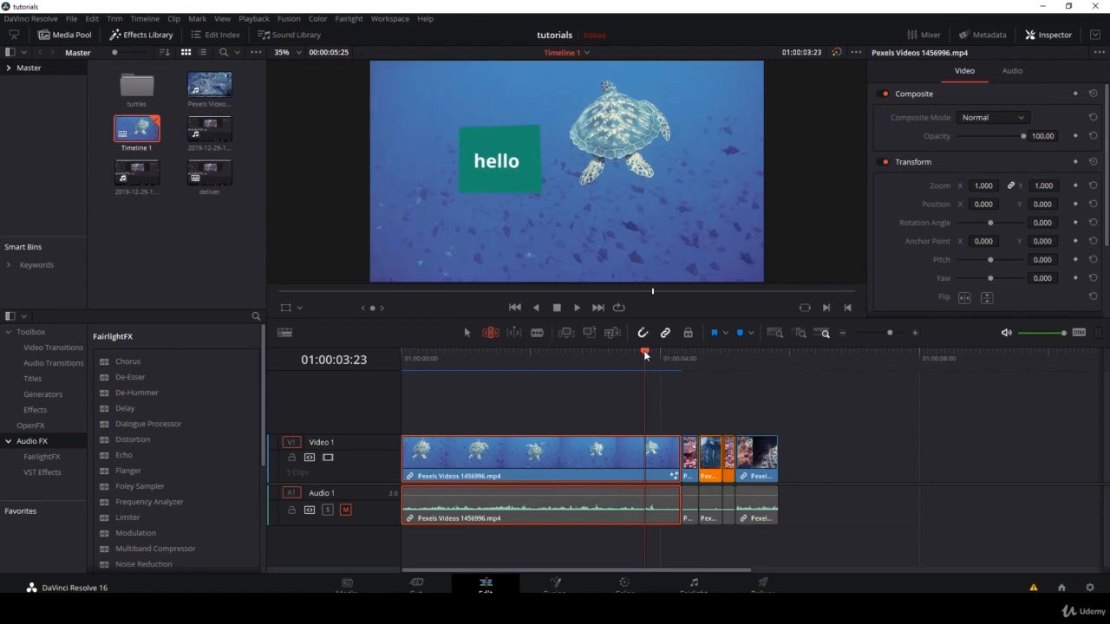
key(shift+])
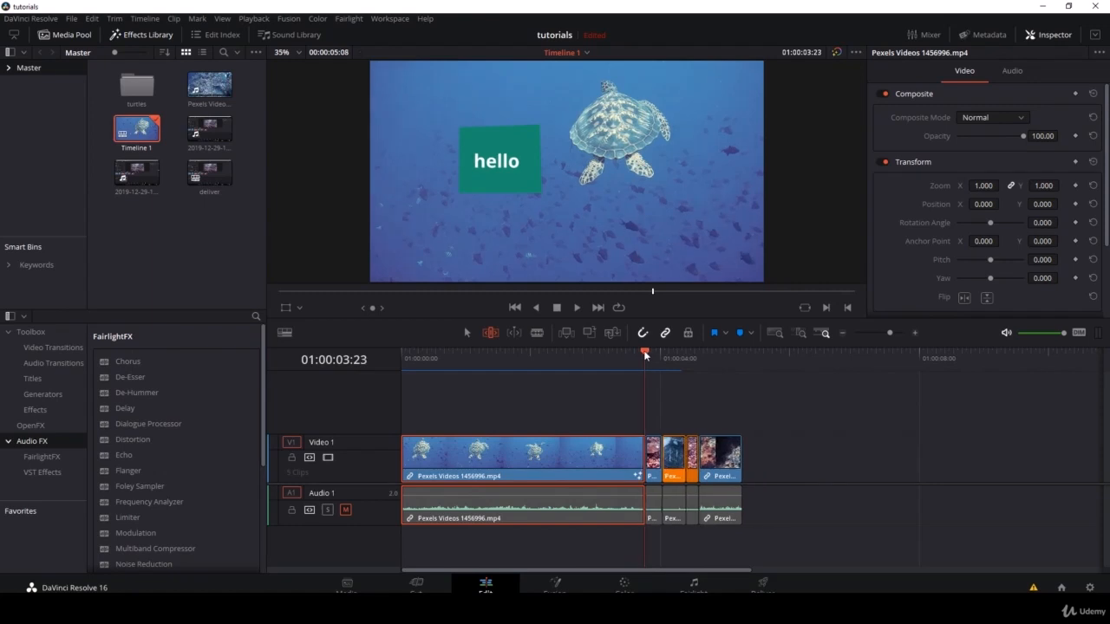
drag(648, 356, 714, 358)
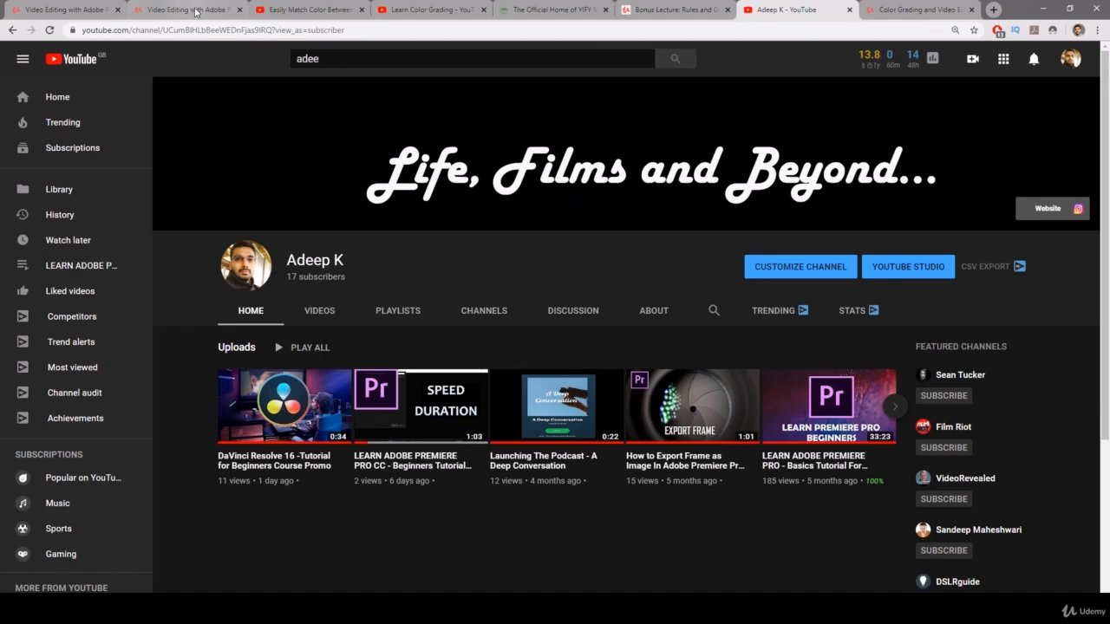
- In the browser, skim the Udemy course page for Video Editing with Adobe Premiere Pro CC 2020 for Beginners
click(194, 10)
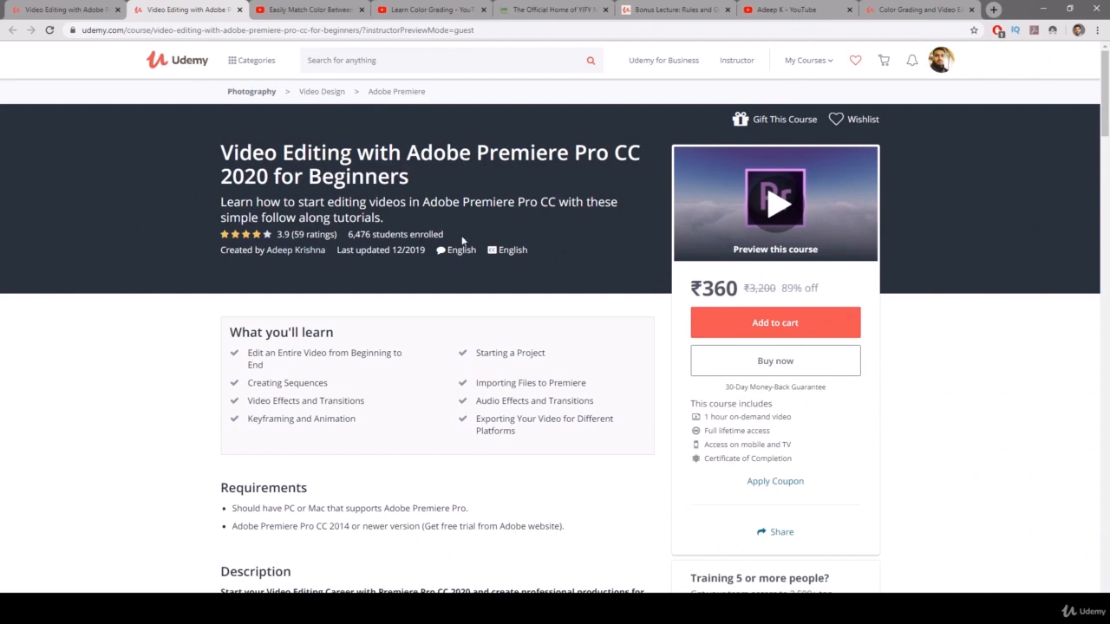
scroll(464, 288, down, 2)
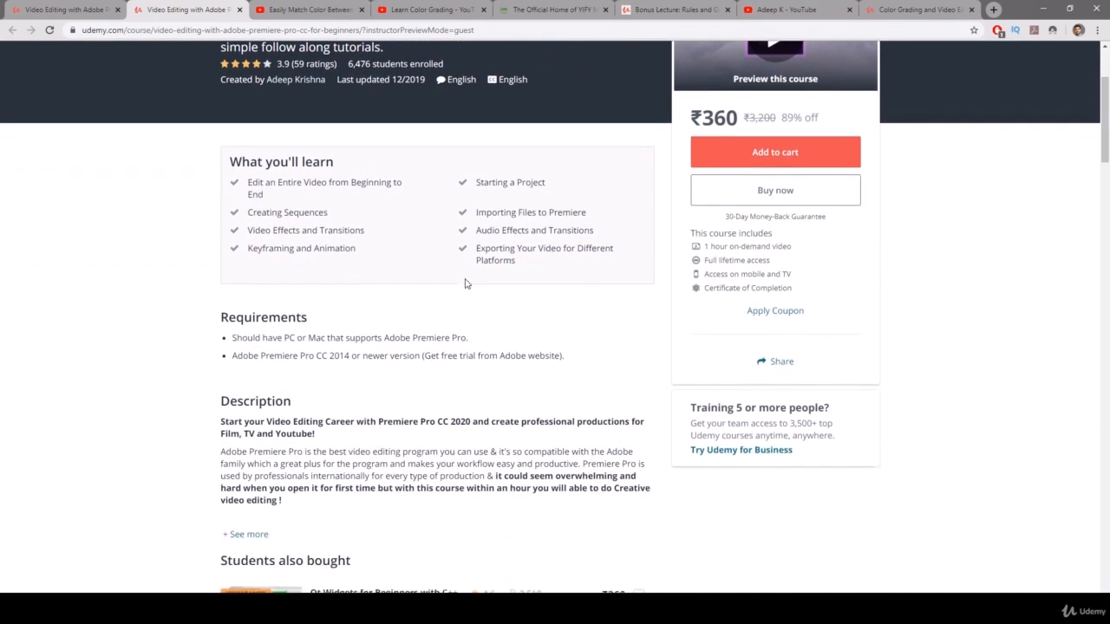
scroll(464, 290, down, 1)
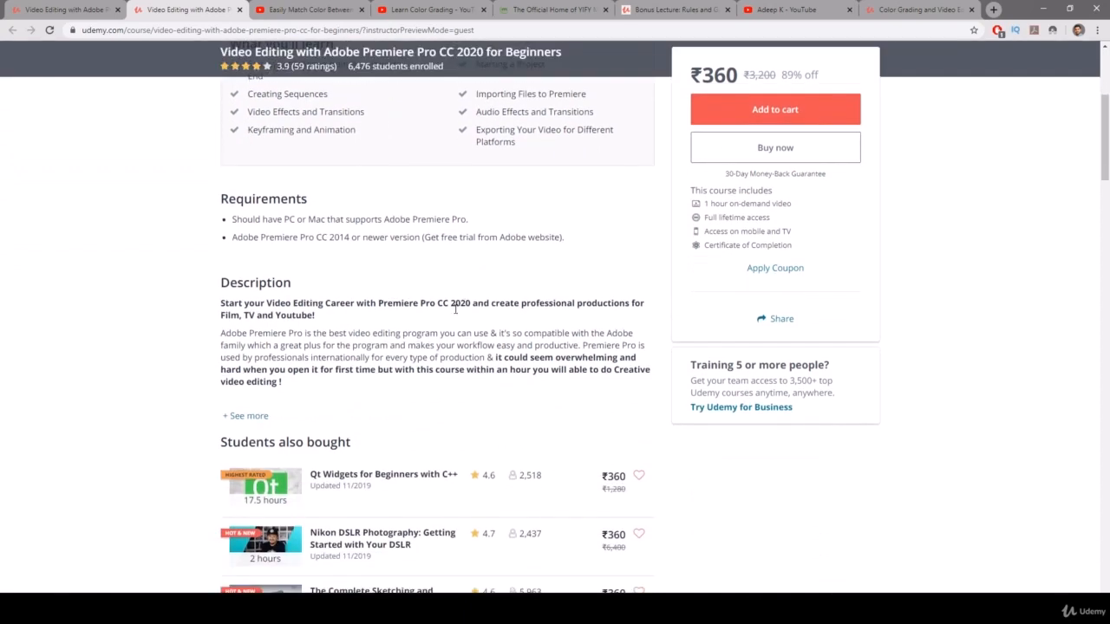
scroll(454, 309, up, 3)
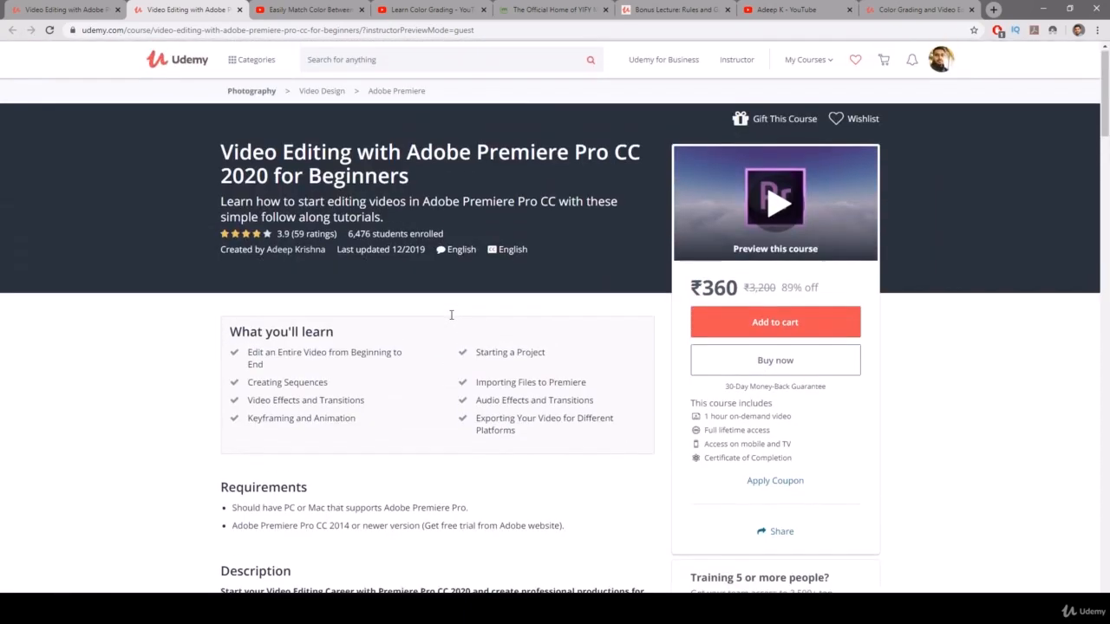